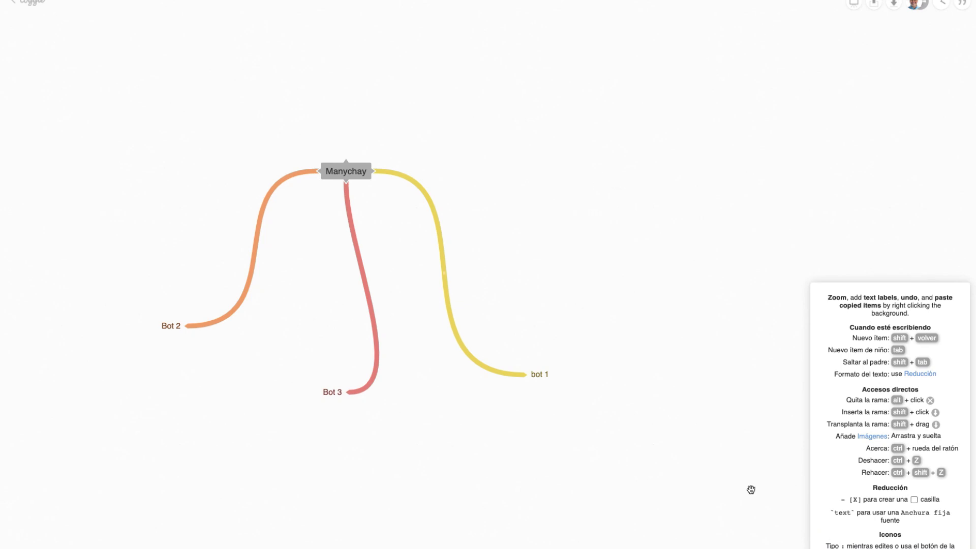
Step: Switch from the mind map to ManyChat and view the connected accounts in the account switcher
{"action": "left_click", "coordinate": [347, 173]}
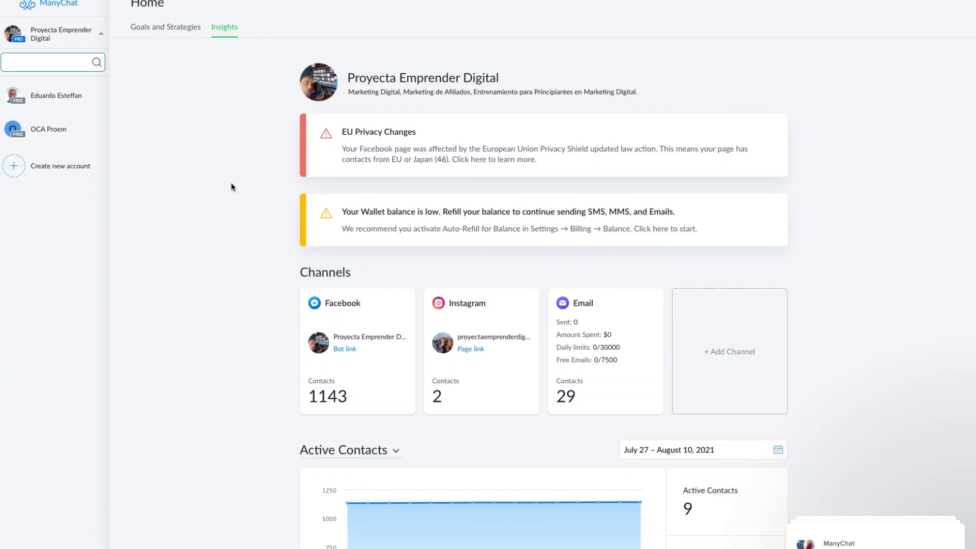
{"action": "left_click", "coordinate": [61, 33]}
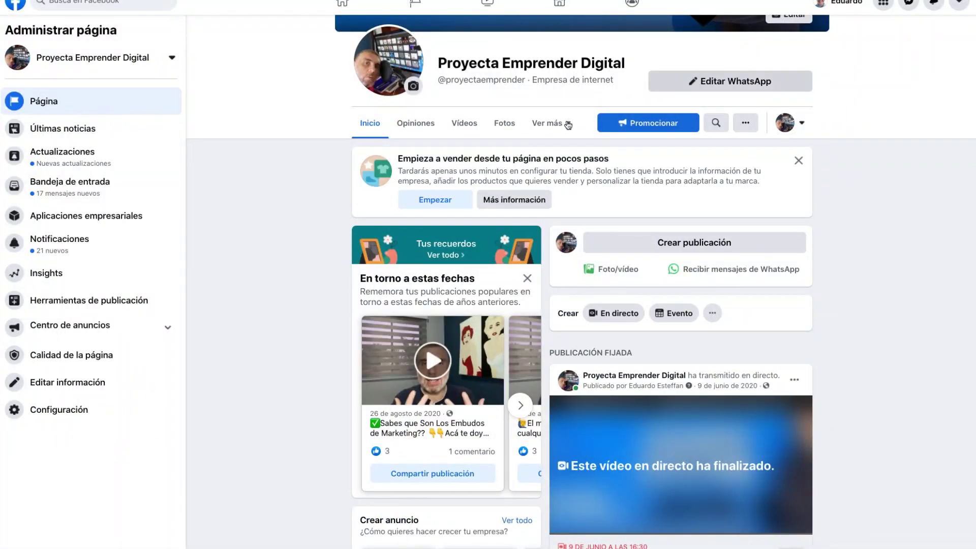
Step: Switch to the Proyecta Emprender Digital Facebook page and look through the list of managed pages in its page switcher
{"action": "scroll", "coordinate": [540, 144], "scroll_direction": "up", "scroll_amount": 4}
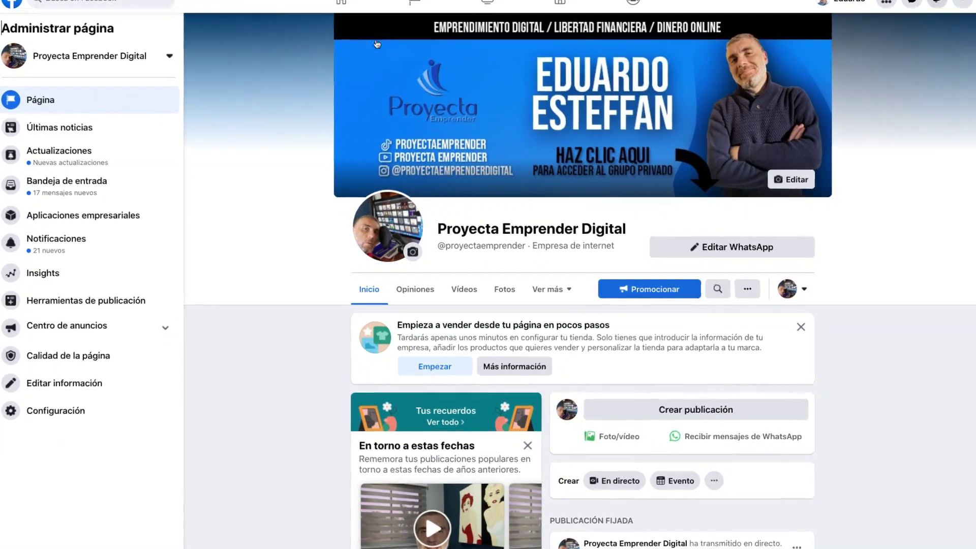
{"action": "left_click", "coordinate": [165, 53]}
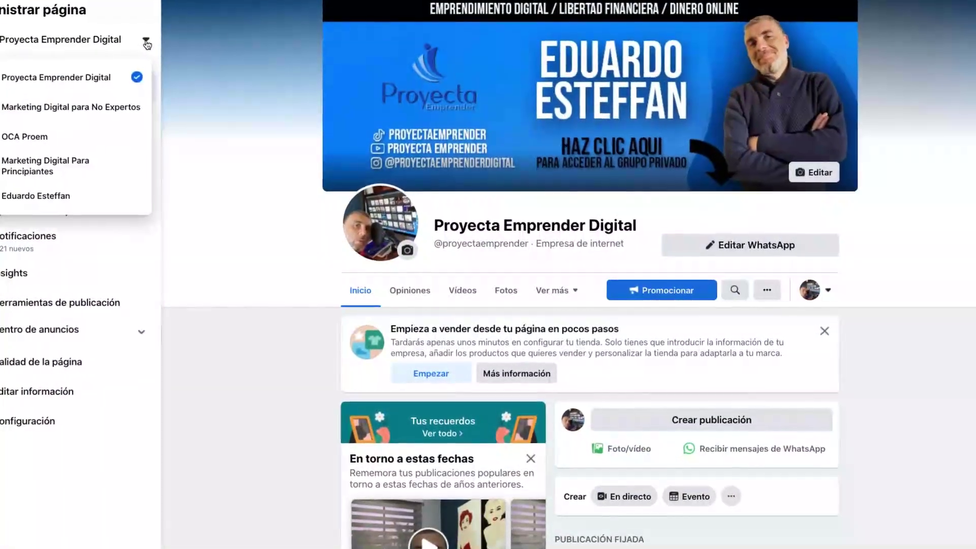
{"action": "left_click", "coordinate": [146, 42]}
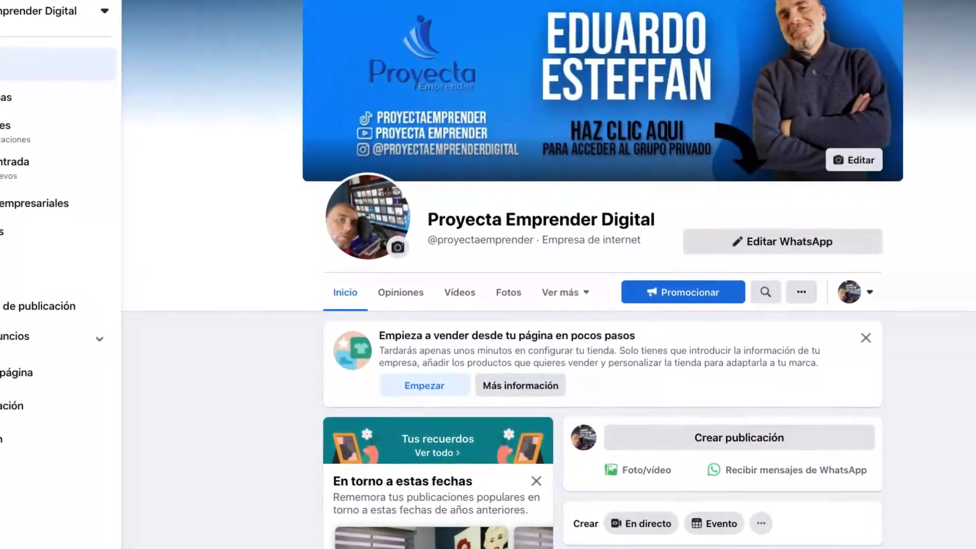
Step: Open the Facebook overview of all pages the account manages
{"action": "left_click", "coordinate": [968, 5]}
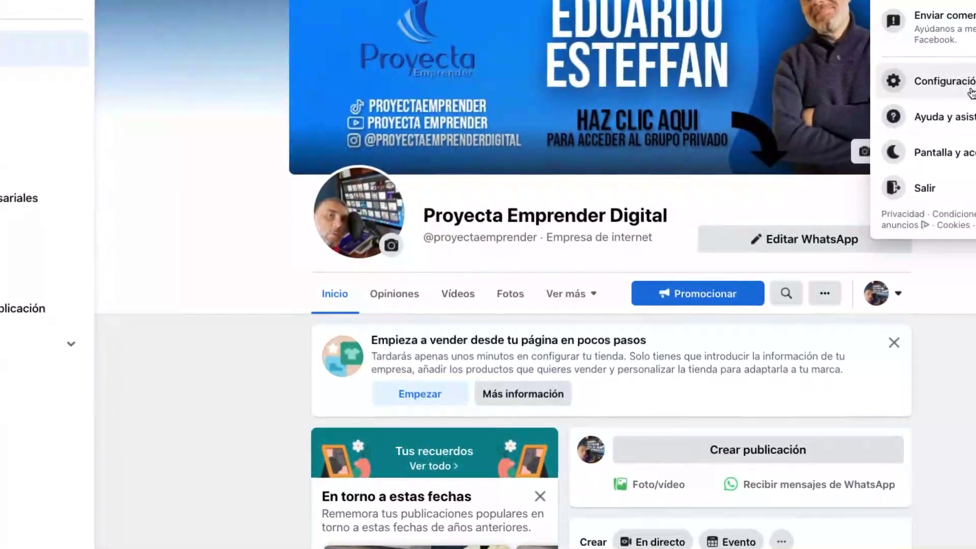
{"action": "left_click", "coordinate": [883, 7]}
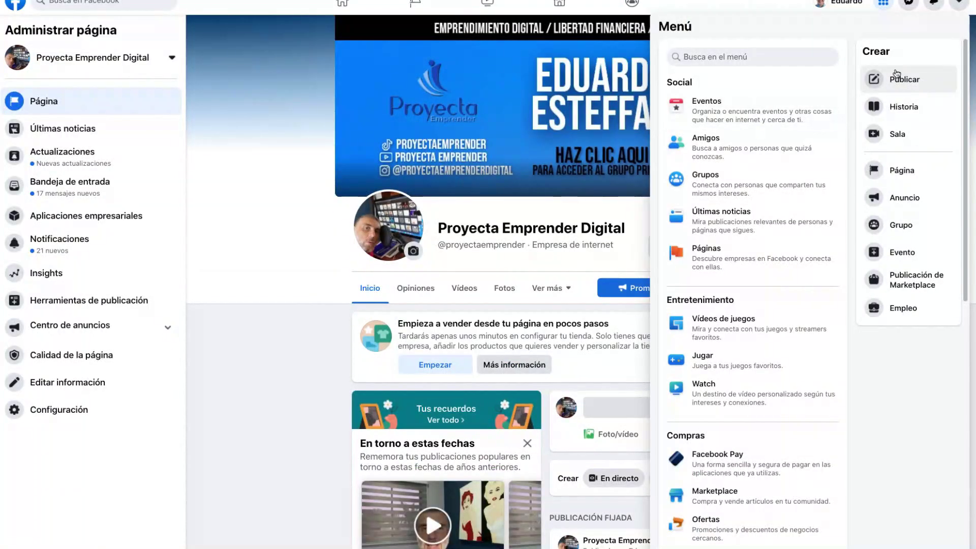
{"action": "scroll", "coordinate": [712, 355], "scroll_direction": "down", "scroll_amount": 1}
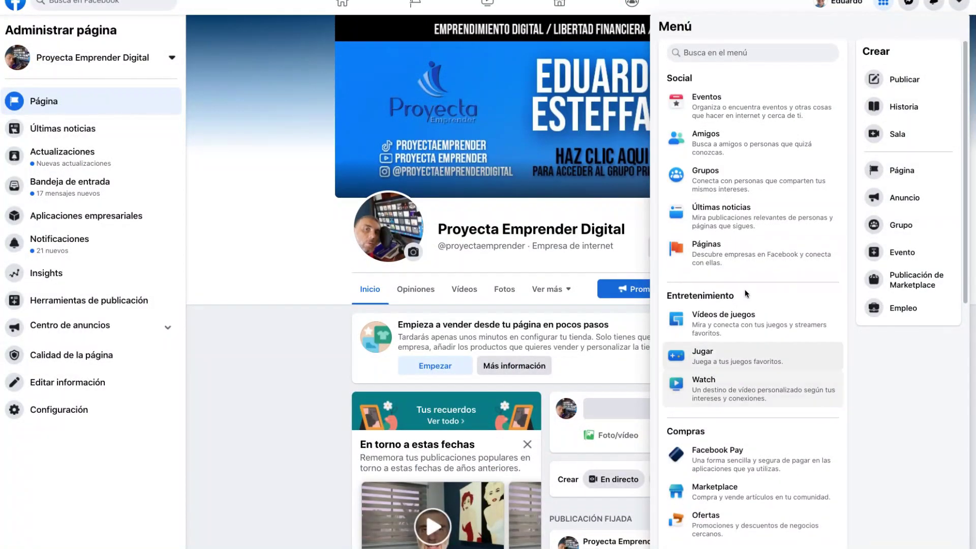
{"action": "left_click", "coordinate": [727, 260]}
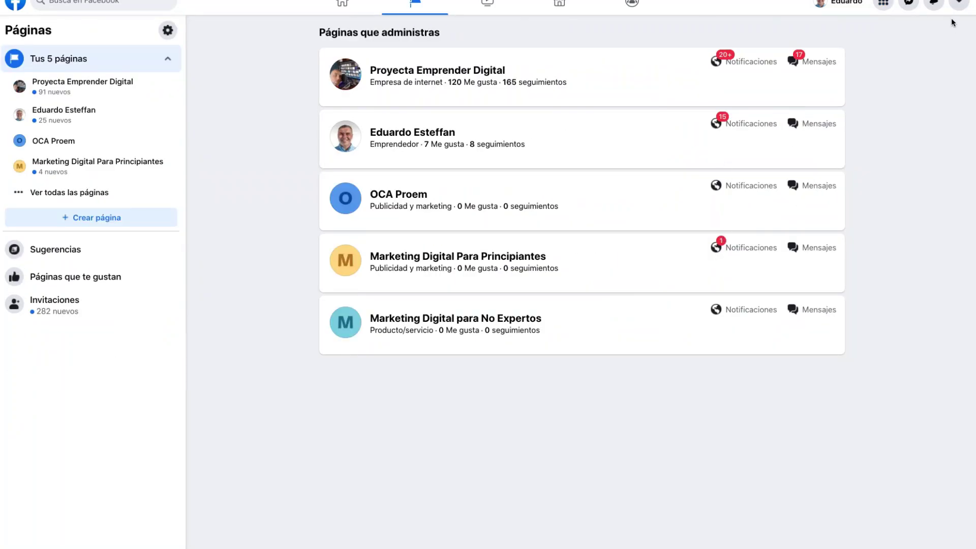
Step: Open the form for creating a new Facebook page and go to its required page name
{"action": "left_click", "coordinate": [958, 4]}
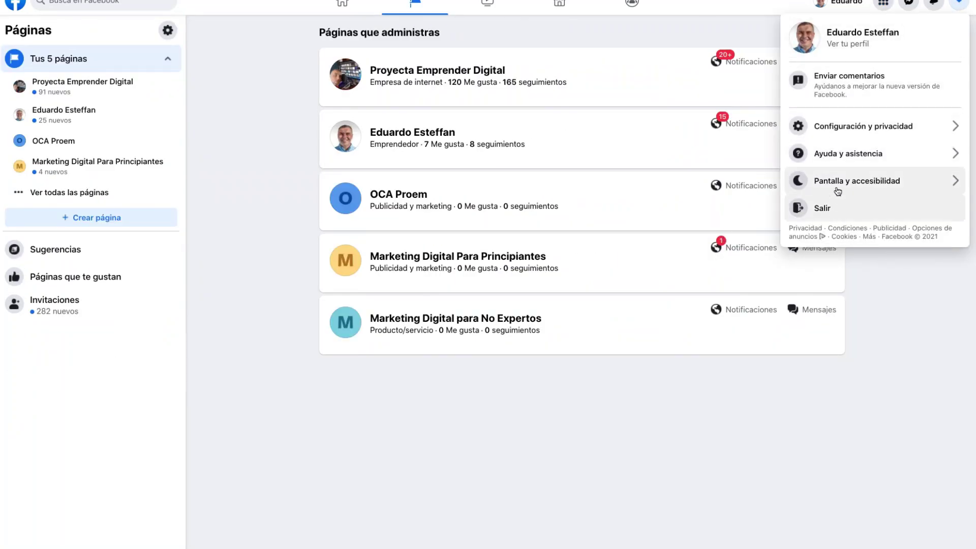
{"action": "left_click", "coordinate": [885, 8]}
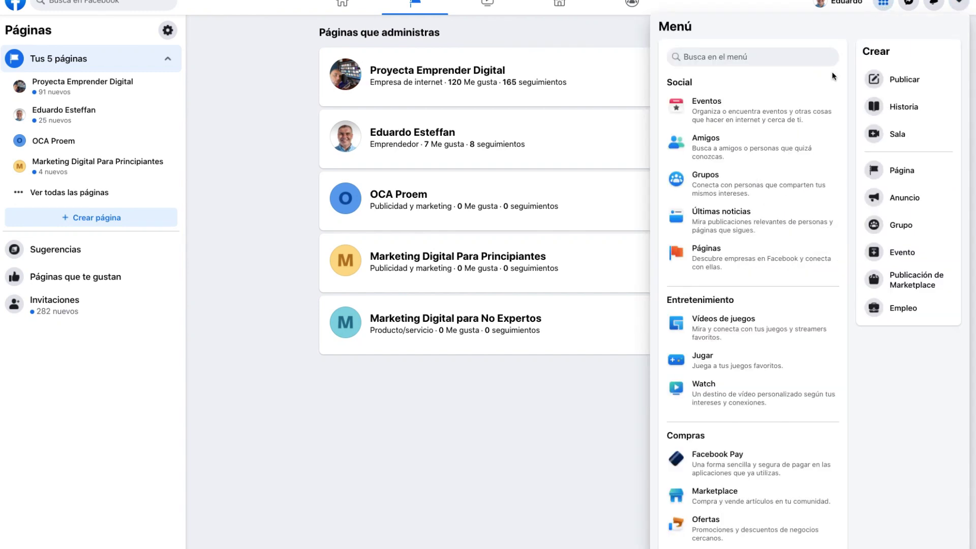
{"action": "scroll", "coordinate": [722, 294], "scroll_direction": "down", "scroll_amount": 10}
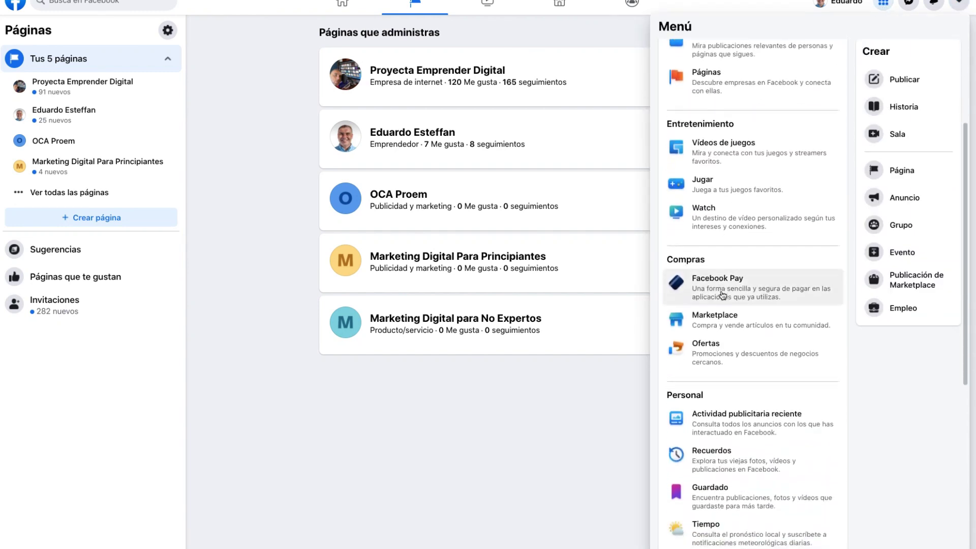
{"action": "scroll", "coordinate": [723, 295], "scroll_direction": "down", "scroll_amount": 3}
{"action": "scroll", "coordinate": [752, 254], "scroll_direction": "up", "scroll_amount": 12}
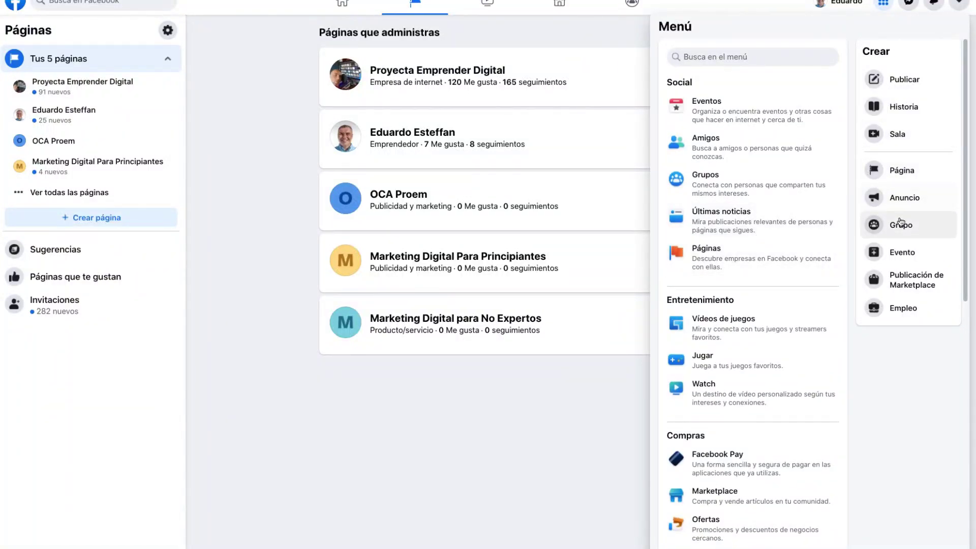
{"action": "left_click", "coordinate": [904, 173]}
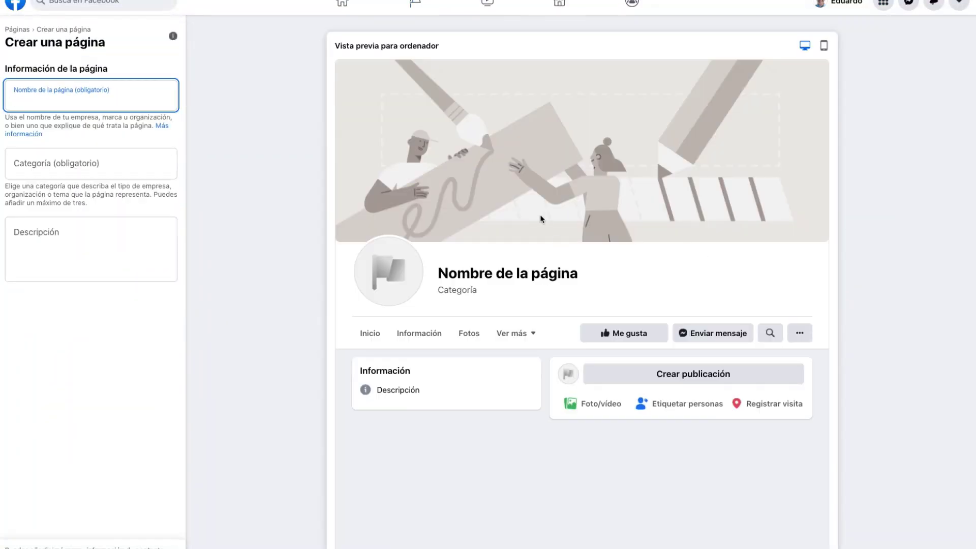
{"action": "left_click", "coordinate": [64, 85]}
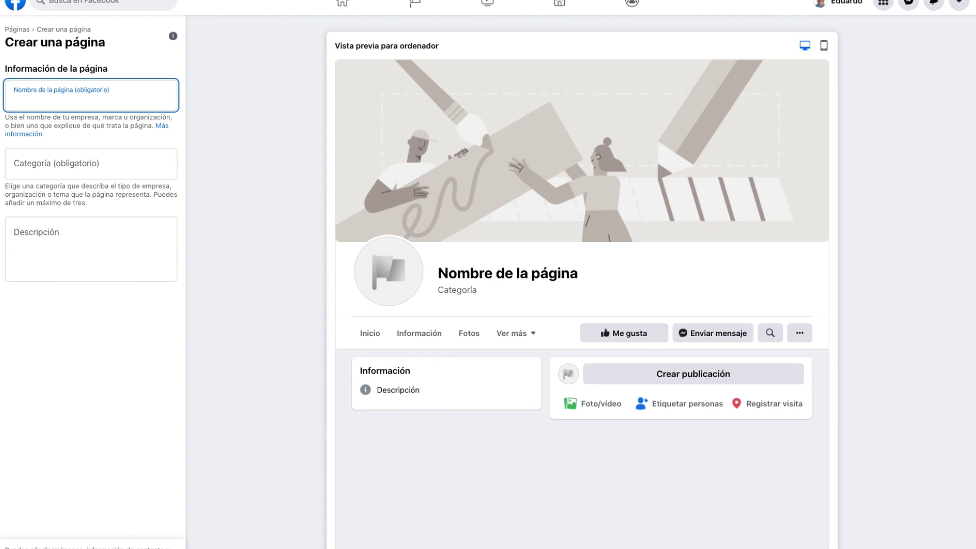
Step: Open the settings of the managed page Proyecta Emprender Digital and expand the general Mensajes option
{"action": "left_click", "coordinate": [416, 6]}
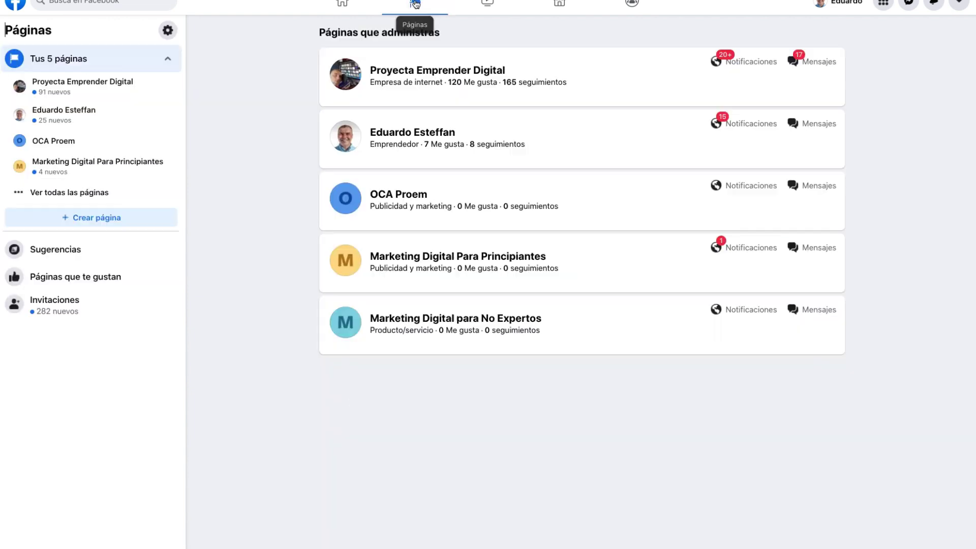
{"action": "left_click", "coordinate": [427, 73]}
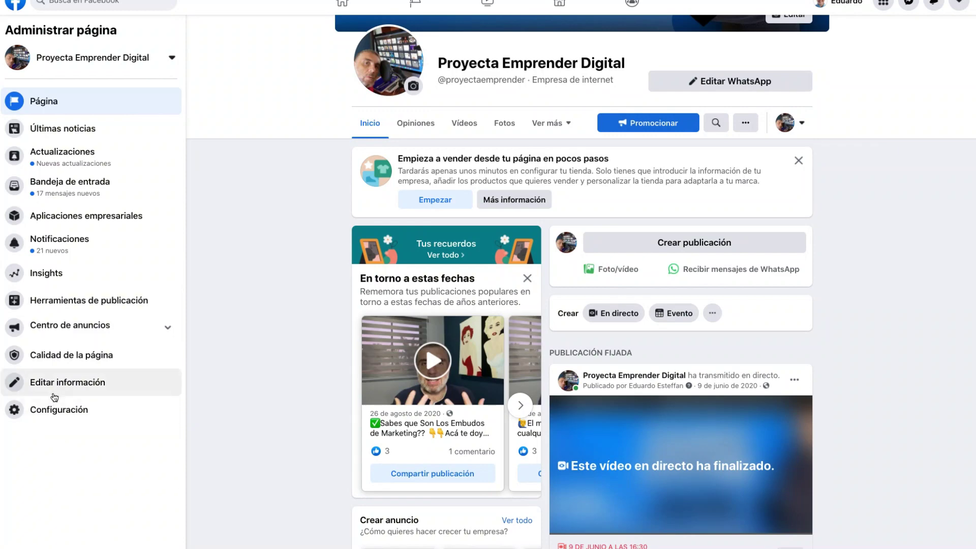
{"action": "left_click", "coordinate": [54, 413]}
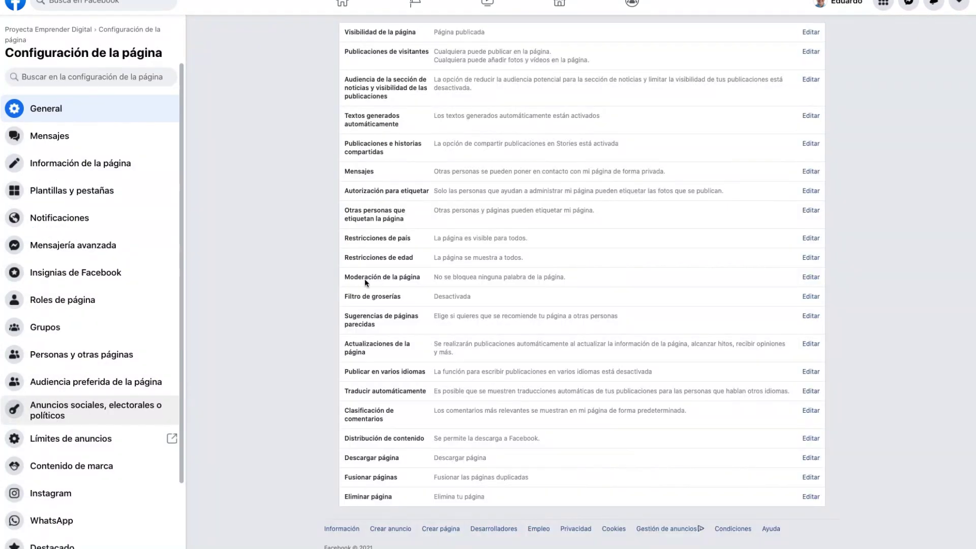
{"action": "left_click", "coordinate": [811, 172]}
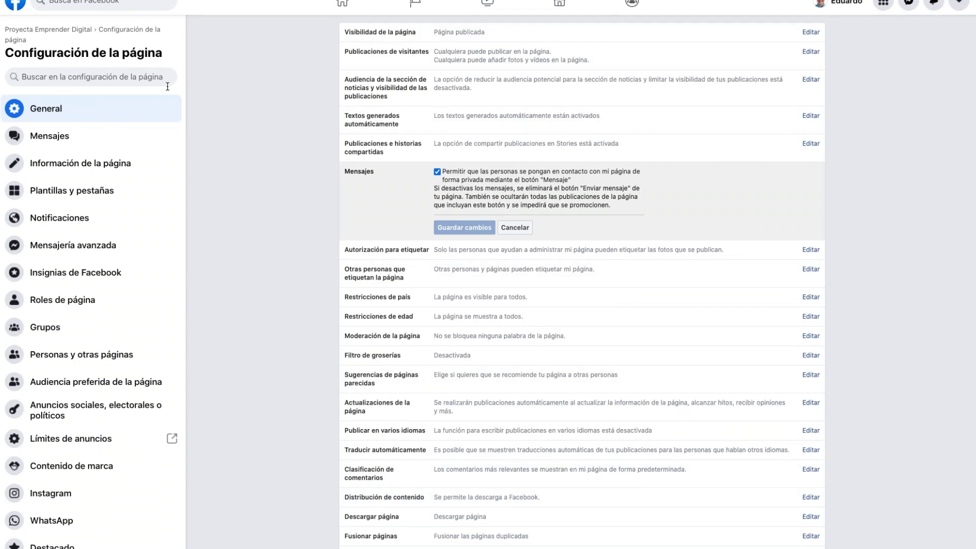
Step: In the general section of the page's message settings, turn sending with the Intro key off and back on
{"action": "left_click", "coordinate": [52, 138]}
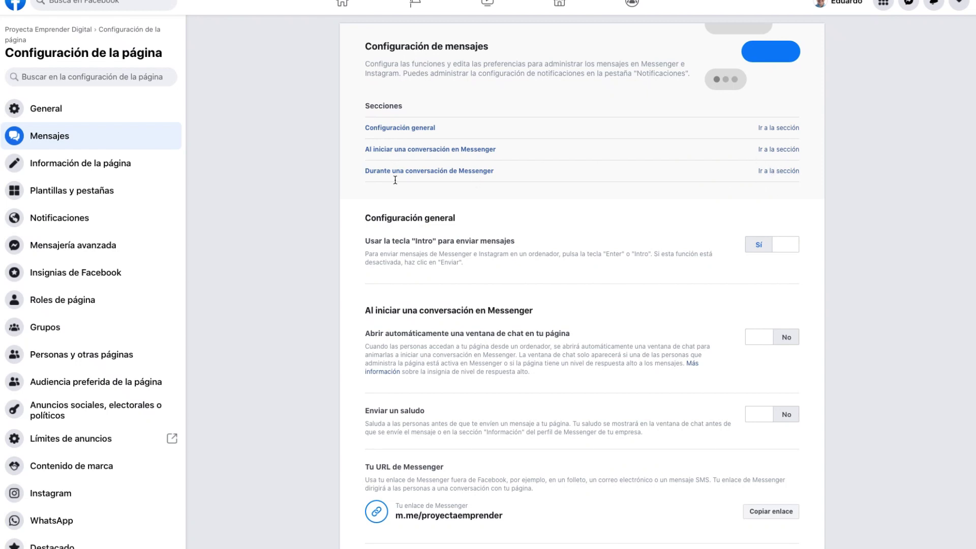
{"action": "left_click", "coordinate": [778, 130]}
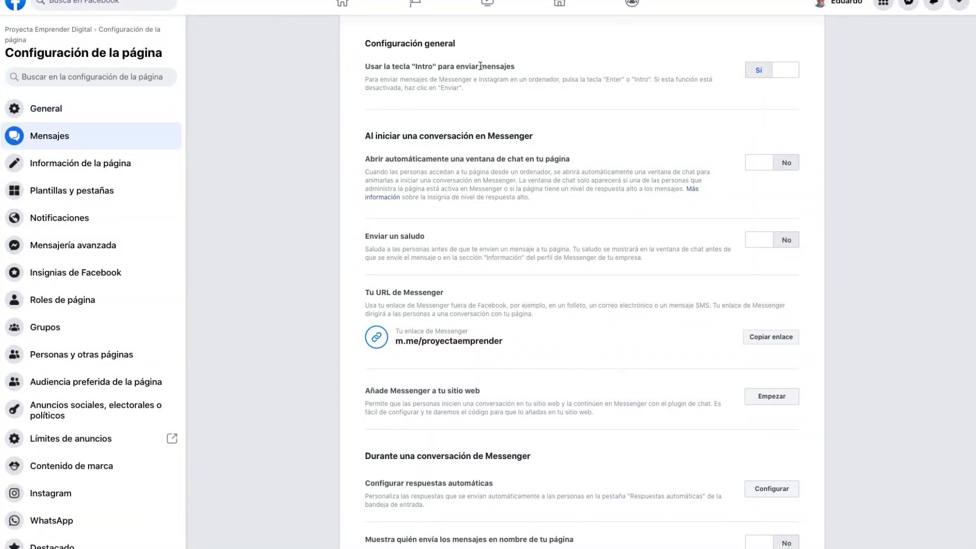
{"action": "left_click", "coordinate": [786, 71]}
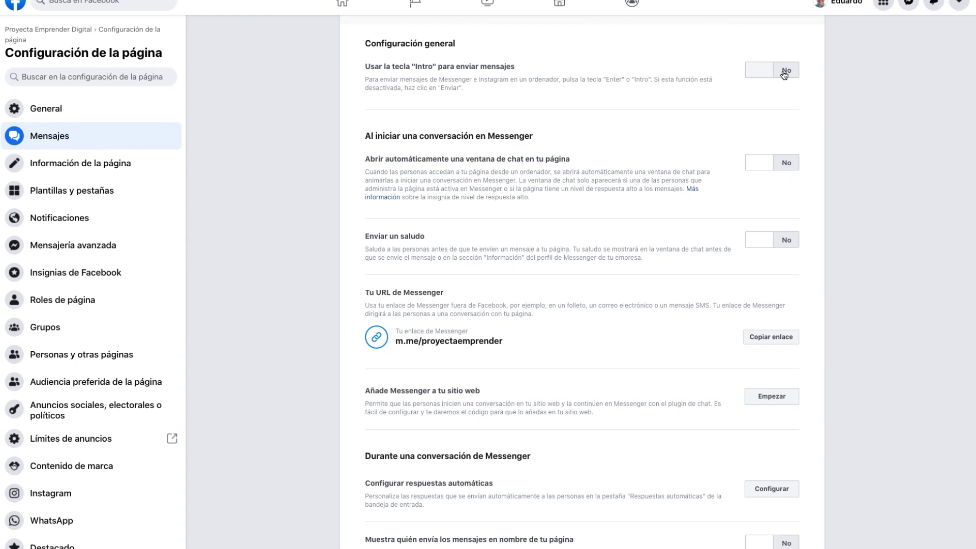
{"action": "left_click", "coordinate": [767, 77]}
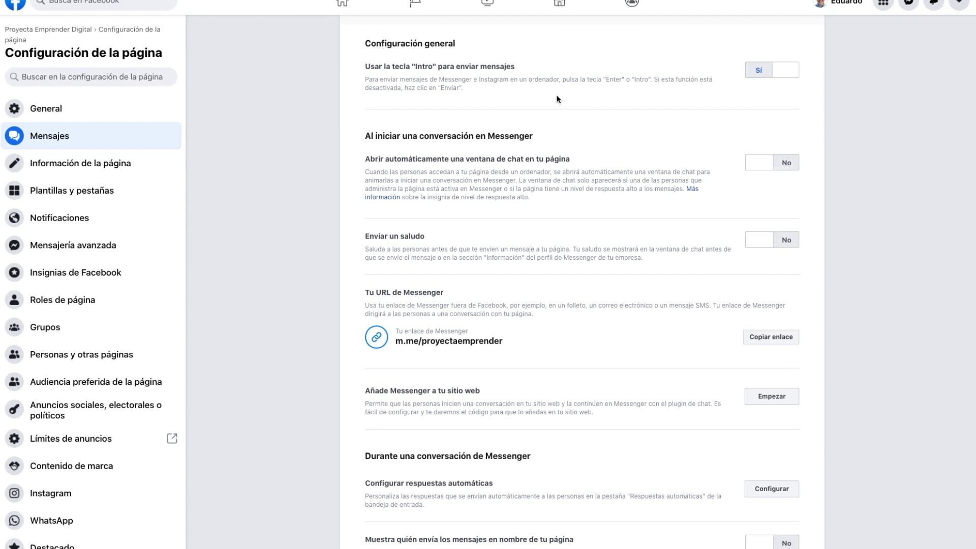
{"action": "scroll", "coordinate": [553, 203], "scroll_direction": "down", "scroll_amount": 1}
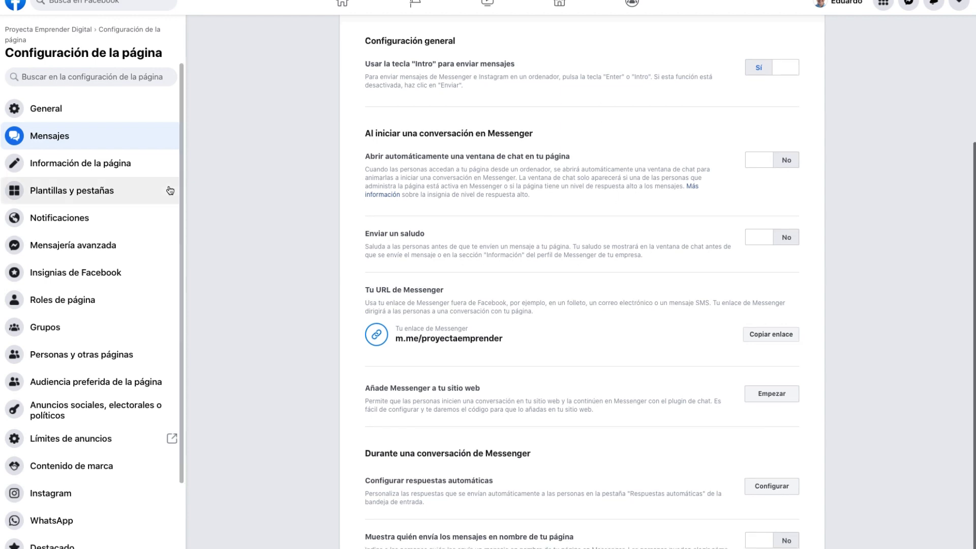
Step: Examine the page's advanced messaging settings, including the ManyChat connection, handover protocol, authorised domains and requested features
{"action": "left_click", "coordinate": [79, 249]}
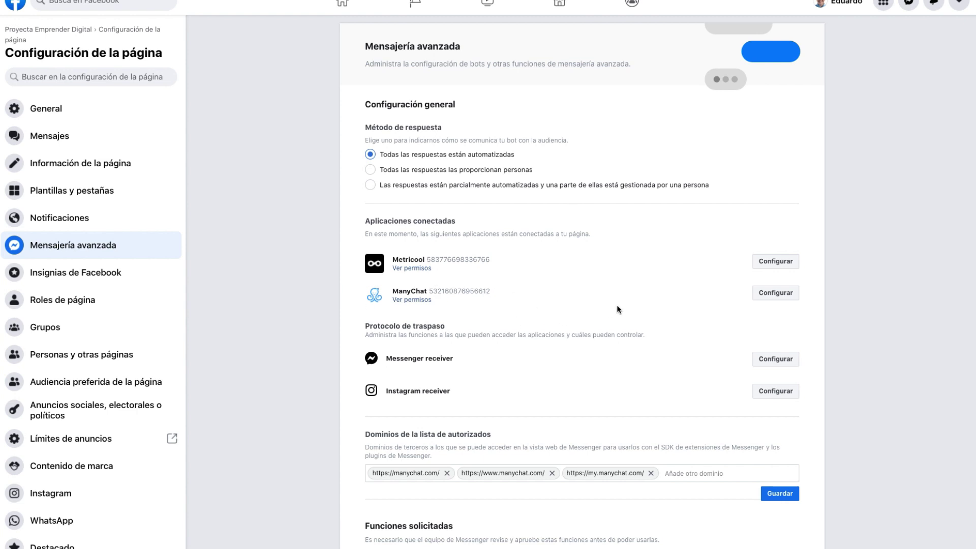
{"action": "left_click", "coordinate": [776, 293]}
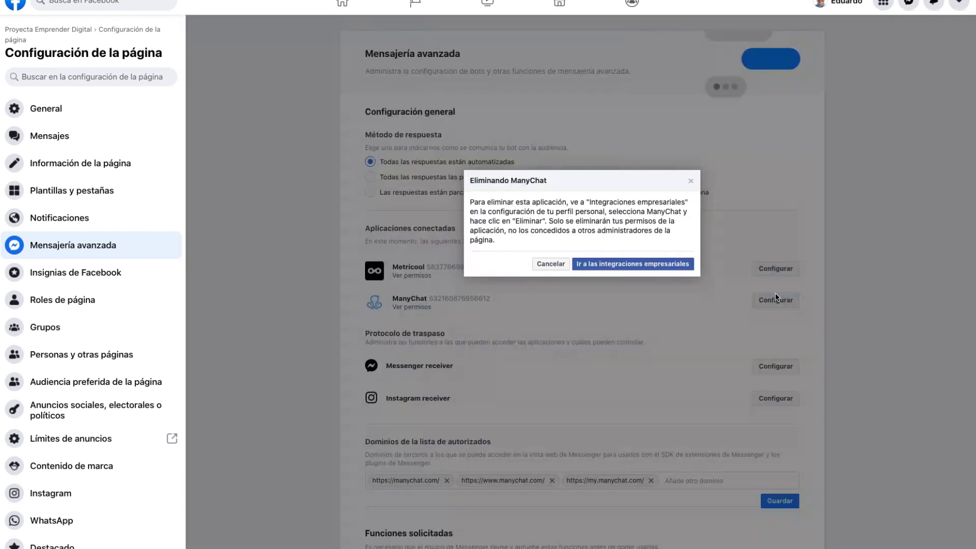
{"action": "left_click", "coordinate": [690, 181]}
{"action": "scroll", "coordinate": [518, 341], "scroll_direction": "down", "scroll_amount": 3}
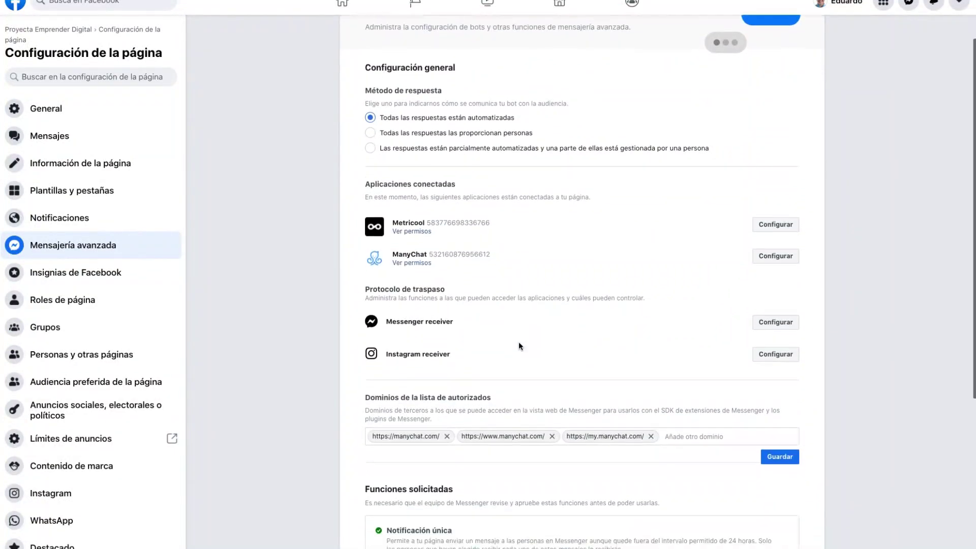
{"action": "scroll", "coordinate": [520, 345], "scroll_direction": "down", "scroll_amount": 3}
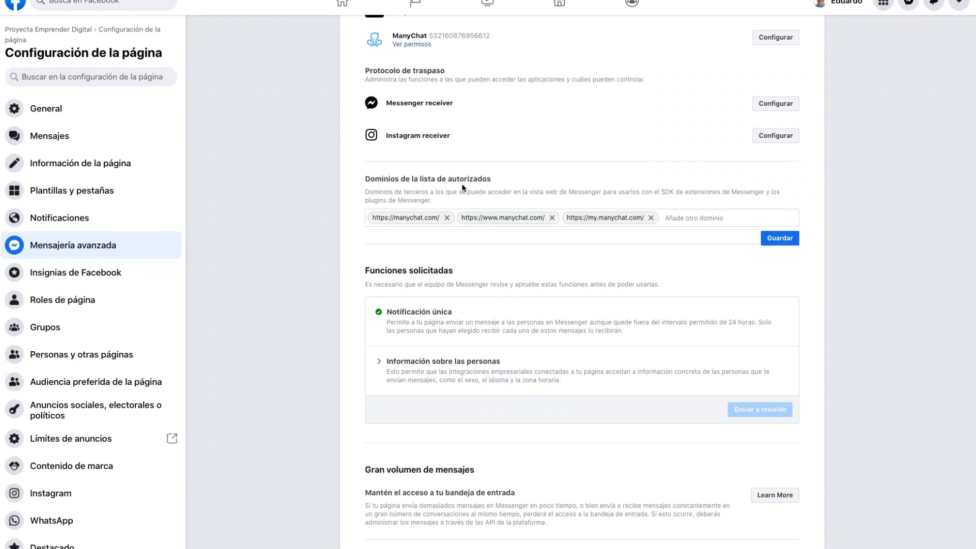
{"action": "scroll", "coordinate": [463, 188], "scroll_direction": "up", "scroll_amount": 1}
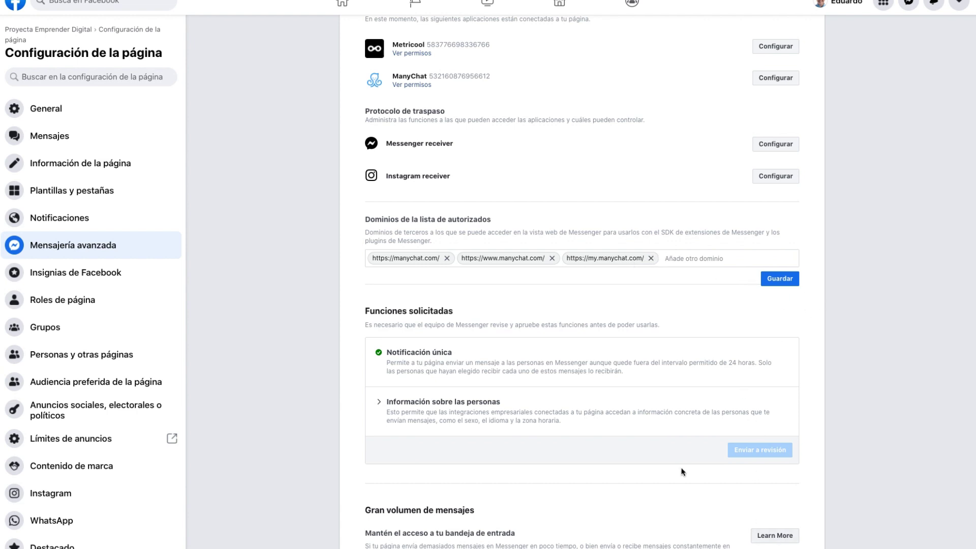
{"action": "scroll", "coordinate": [602, 459], "scroll_direction": "down", "scroll_amount": 3}
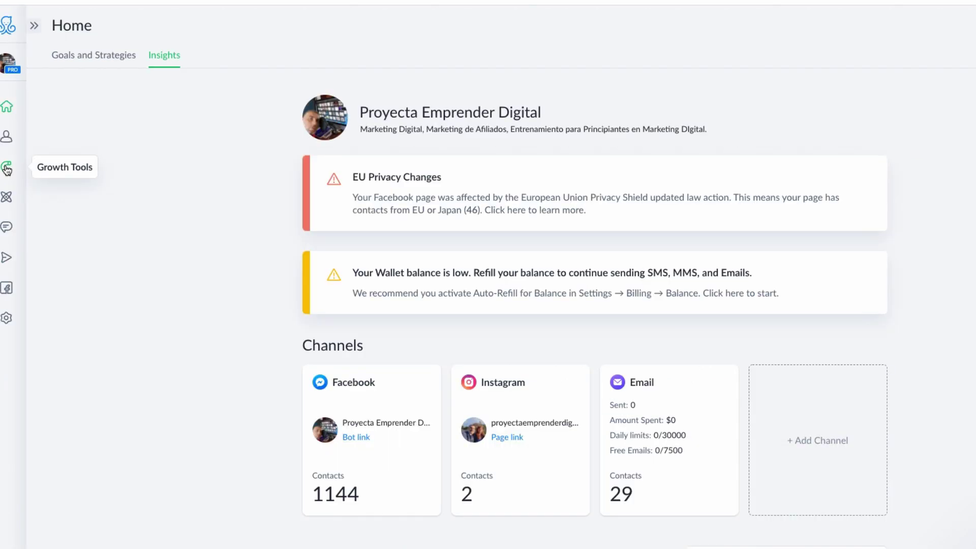
Step: Switch to ManyChat and view the list of existing Growth Tools for the page
{"action": "left_click", "coordinate": [7, 170]}
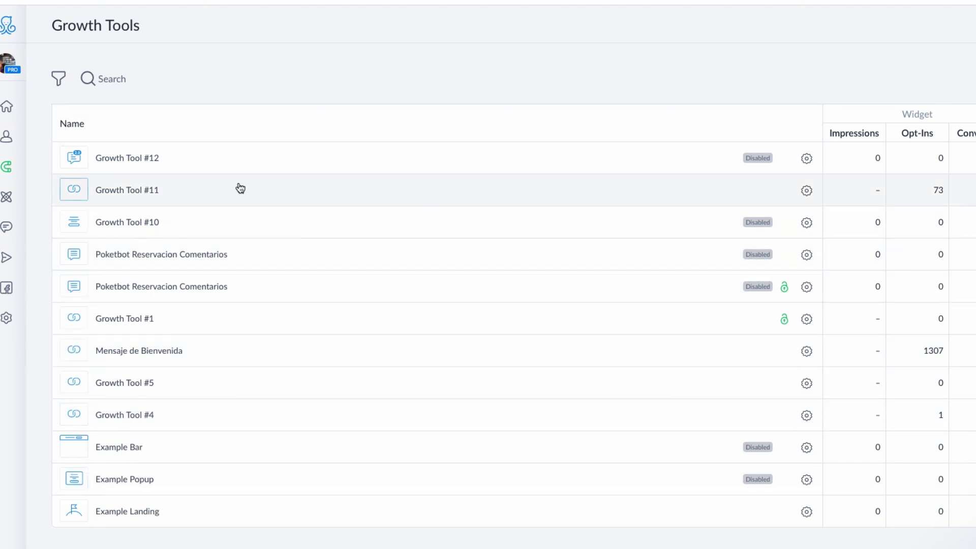
{"action": "left_click", "coordinate": [7, 108]}
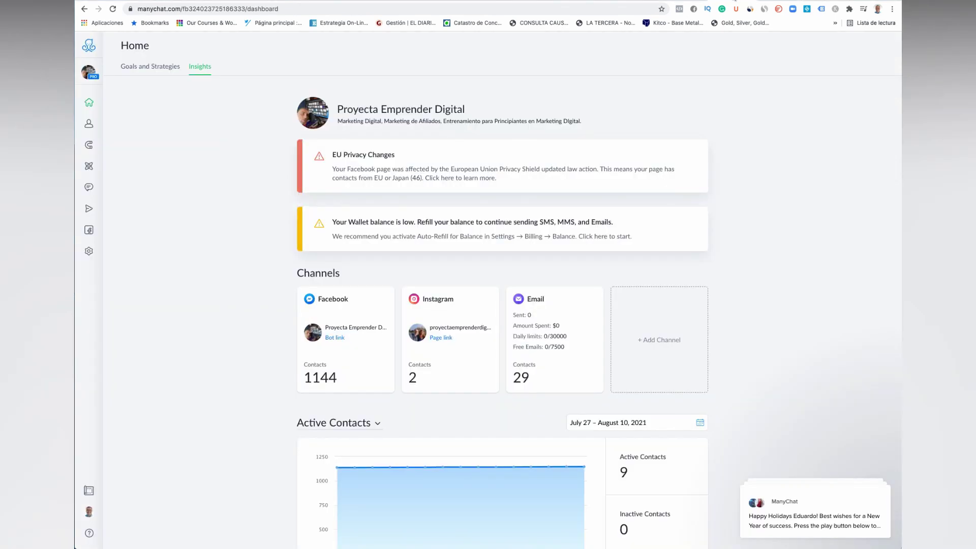
{"action": "left_click", "coordinate": [89, 147]}
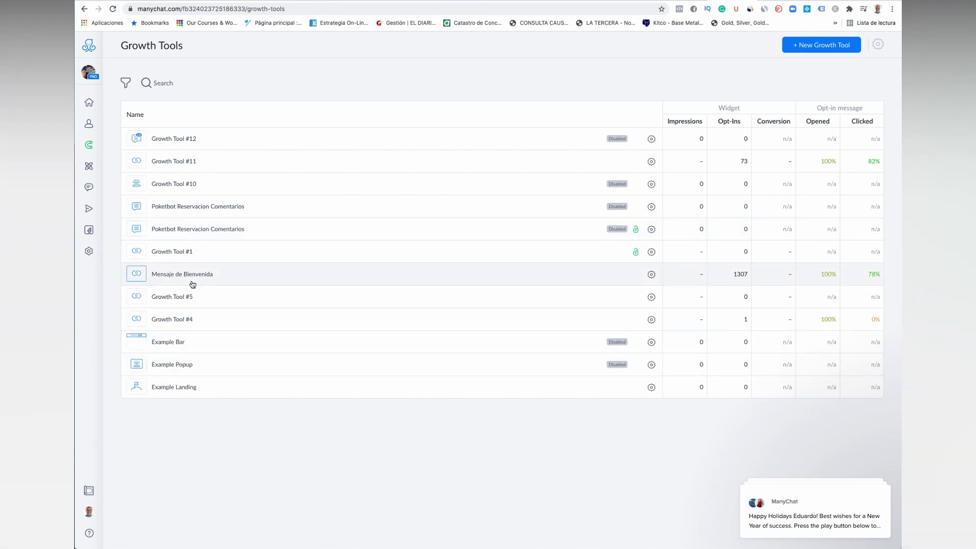
Step: Open the Keywords section of ManyChat's automation area
{"action": "mouse_move", "coordinate": [89, 166]}
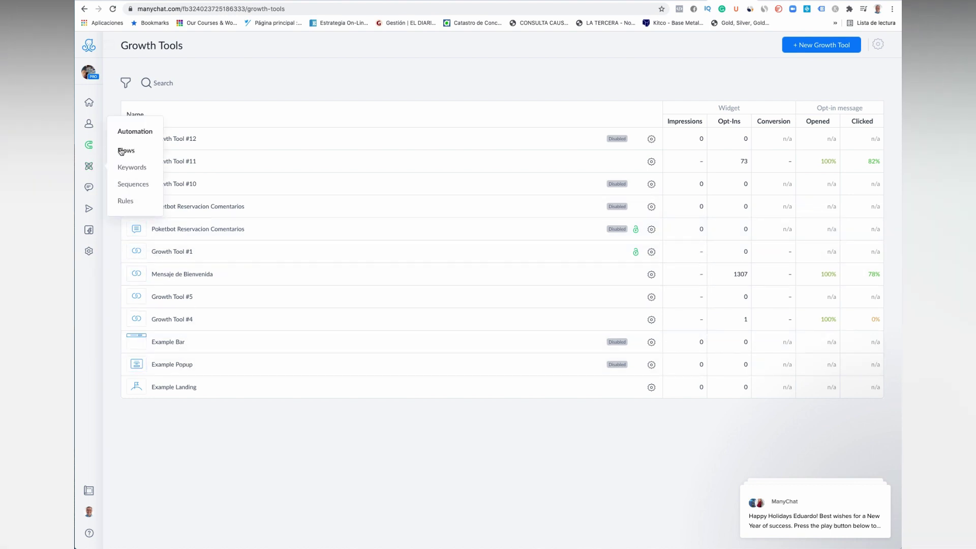
{"action": "left_click", "coordinate": [131, 169]}
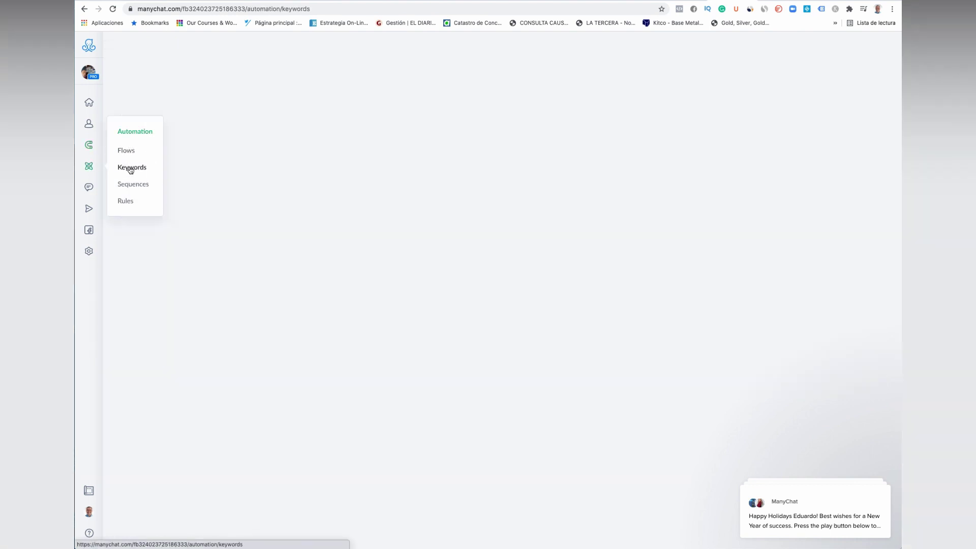
Step: Review the existing keyword rules and their assigned replies in the Keywords list
{"action": "scroll", "coordinate": [217, 207], "scroll_direction": "down", "scroll_amount": 5}
{"action": "scroll", "coordinate": [215, 205], "scroll_direction": "up", "scroll_amount": 5}
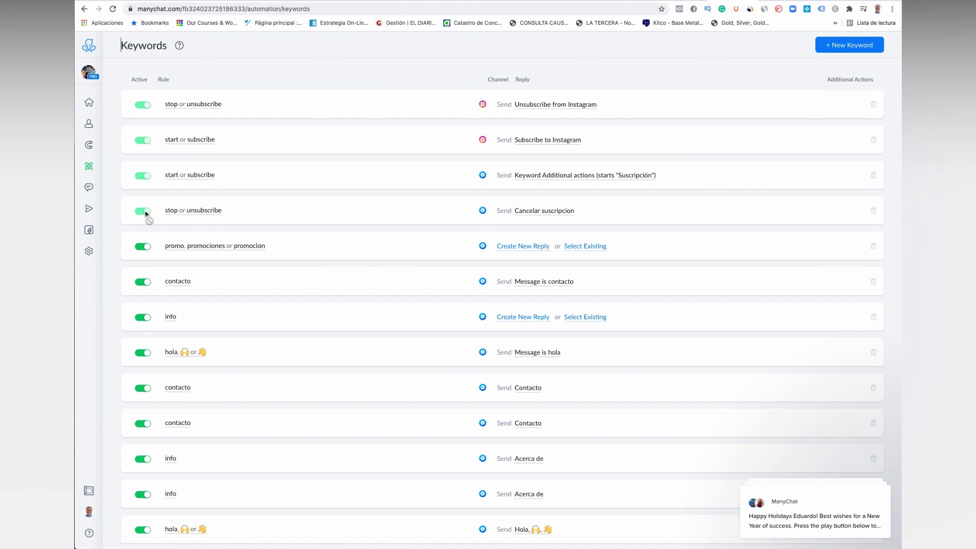
Step: Switch to the blank Coggle diagram and label its central item "keywords"
{"action": "left_click", "coordinate": [89, 105]}
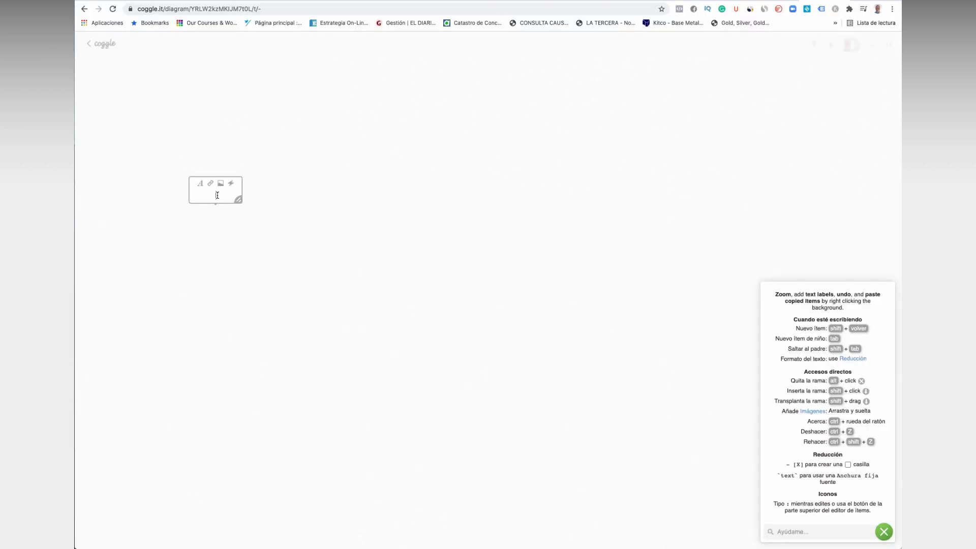
{"action": "type", "text": "ywords"}
{"action": "left_click", "coordinate": [293, 196]}
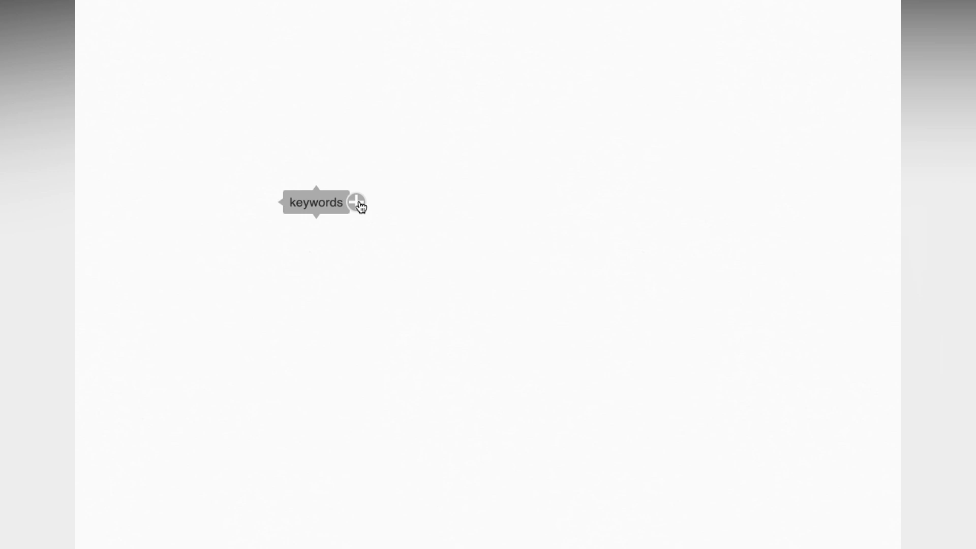
Step: Replace the central item's text with "libro, yo, info, saber mas"
{"action": "double_click", "coordinate": [328, 202]}
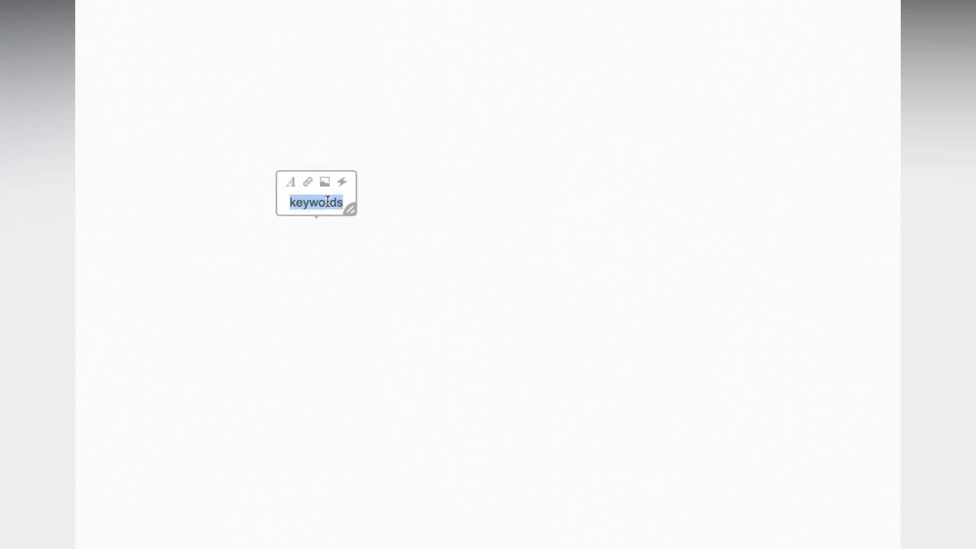
{"action": "type", "text": "libro "}
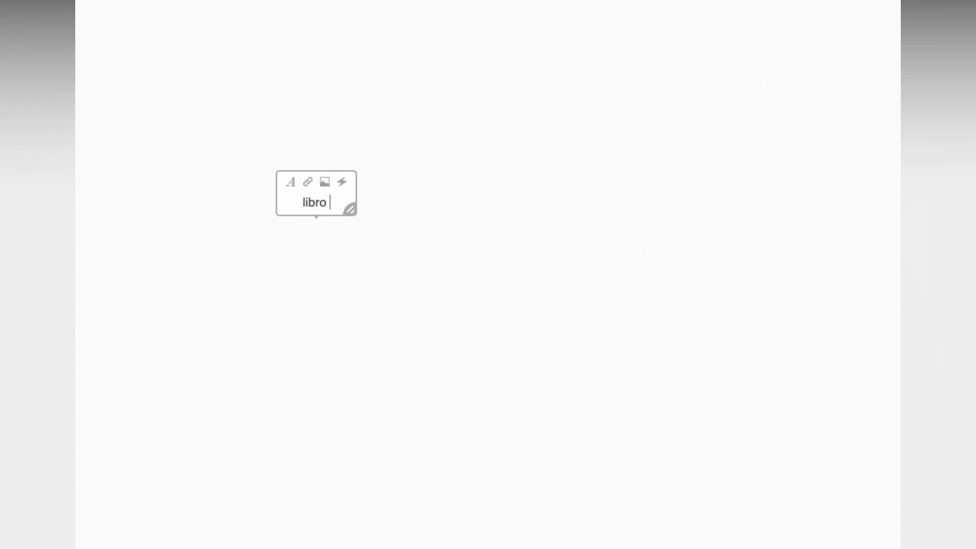
{"action": "type", "text": ", yo, info, "}
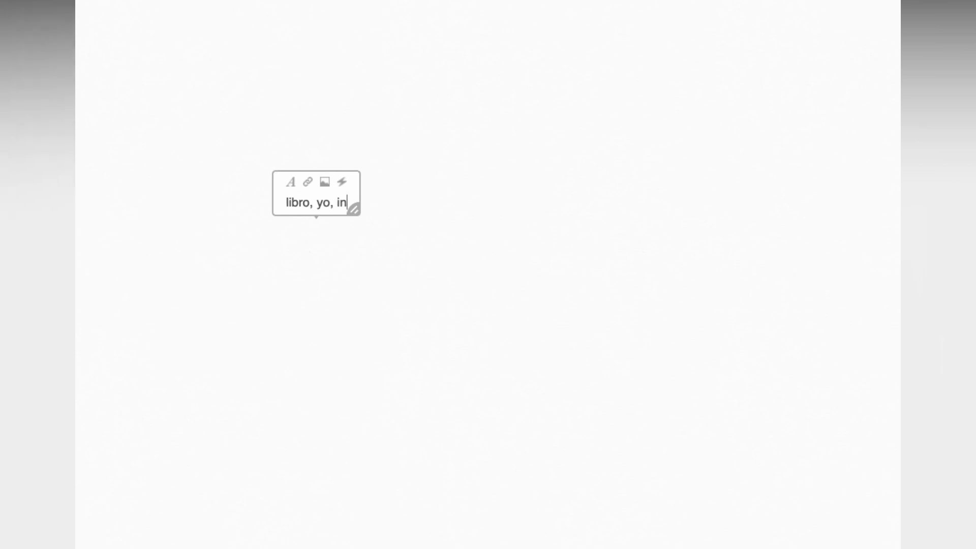
{"action": "type", "text": "saber mas"}
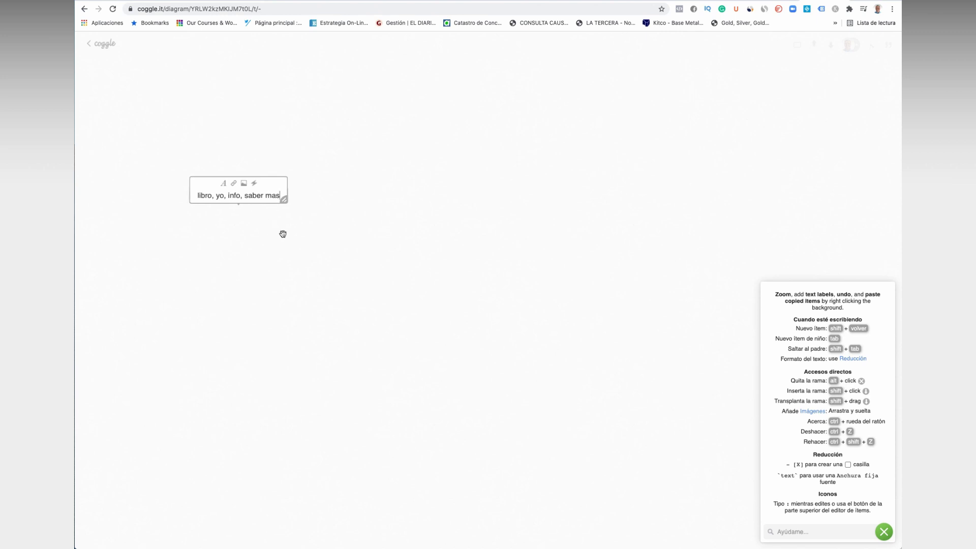
{"action": "left_click", "coordinate": [286, 216]}
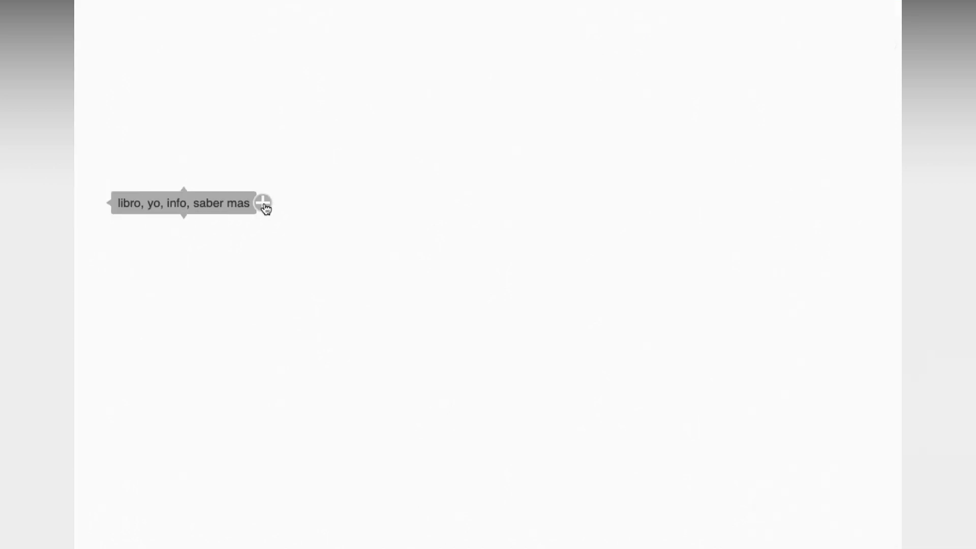
Step: Add a branch labelled "Mensaje de bienvenida" to the central item
{"action": "left_click", "coordinate": [263, 203]}
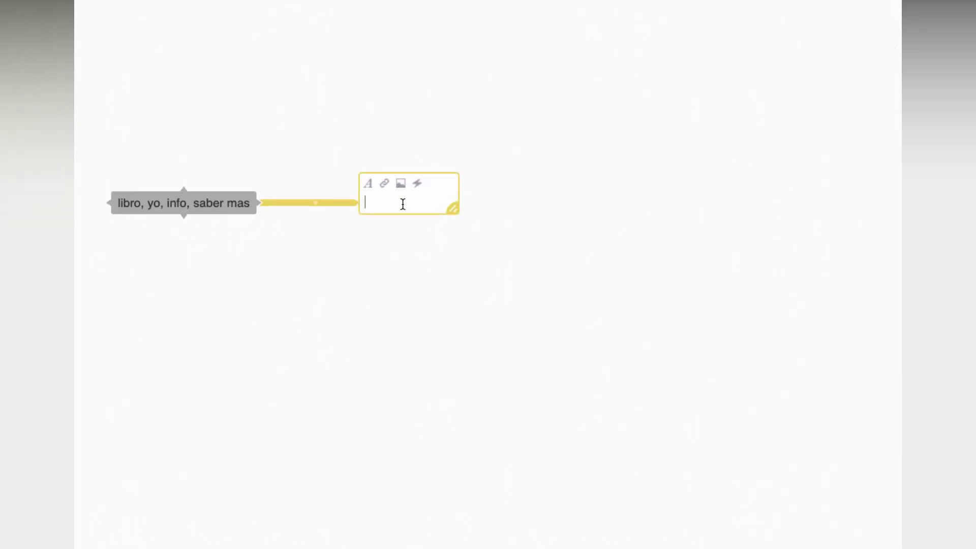
{"action": "type", "text": "Mens"}
{"action": "type", "text": "aje de biene"}
{"action": "type", "text": "ben"}
{"action": "type", "text": "ida"}
{"action": "key", "text": "Return"}
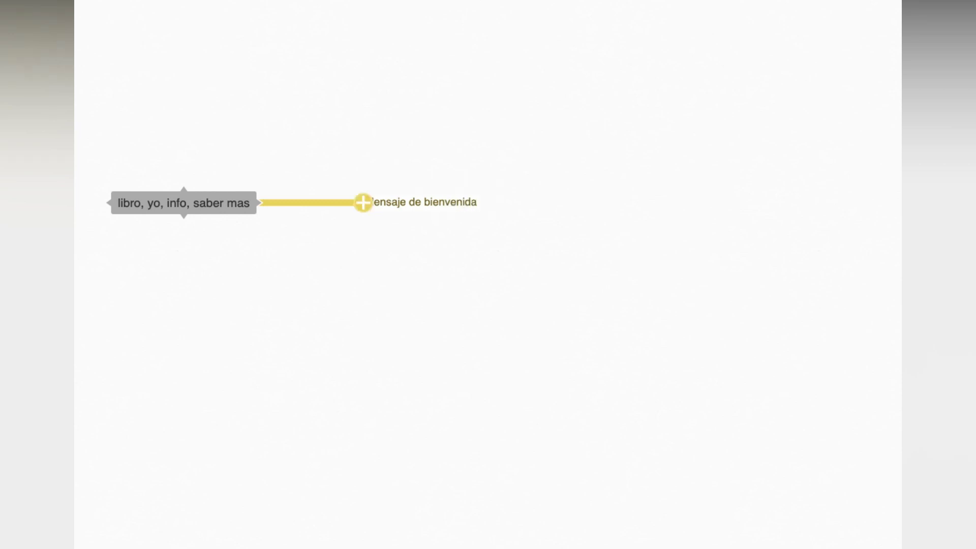
{"action": "double_click", "coordinate": [460, 230]}
{"action": "key", "text": "Return"}
{"action": "double_click", "coordinate": [429, 233]}
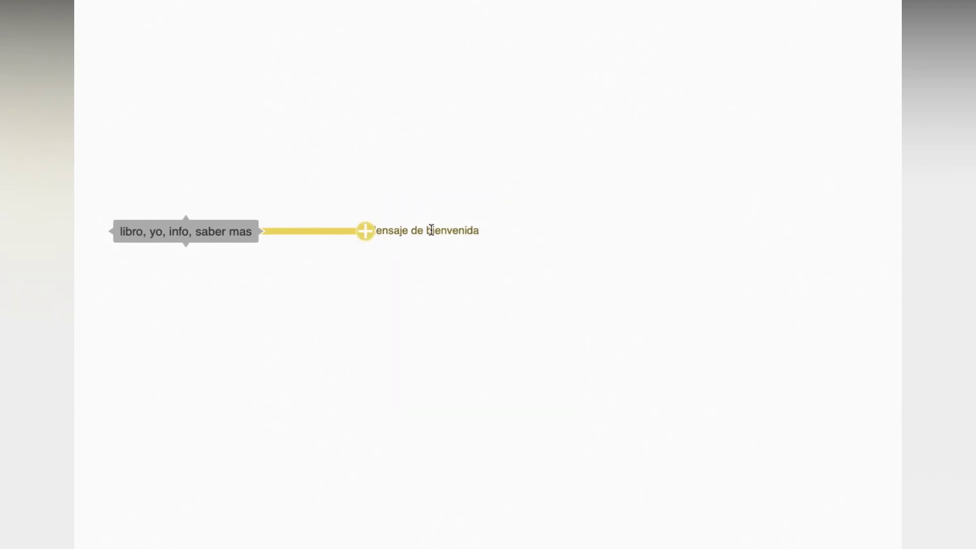
Step: Add two branches to "Mensaje de bienvenida", leaving the upper one blank and labelling the lower one "Abandona"
{"action": "left_click", "coordinate": [361, 234]}
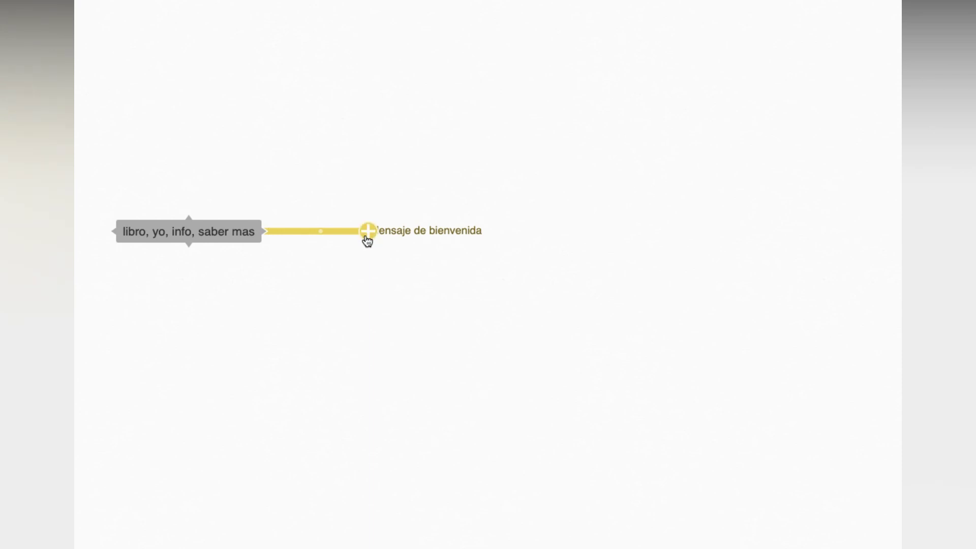
{"action": "left_click", "coordinate": [368, 235]}
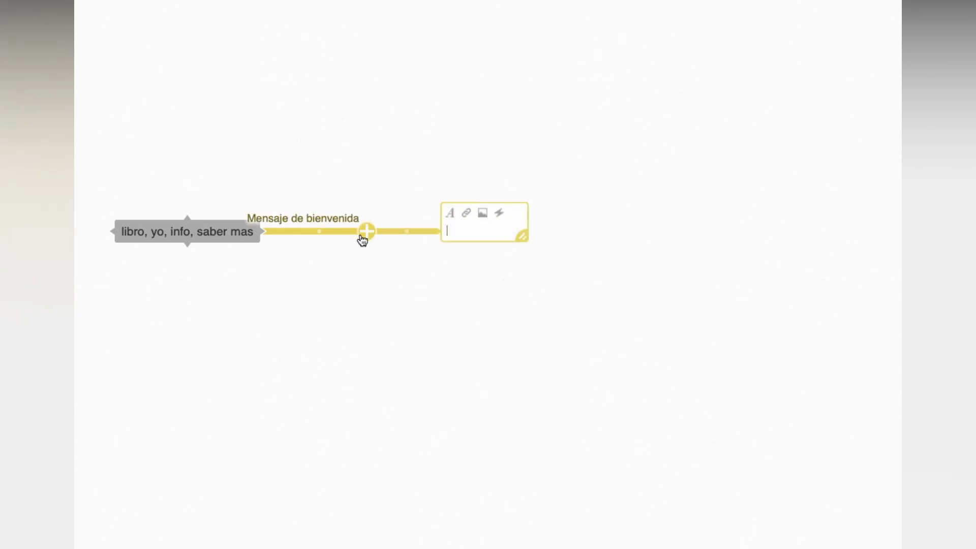
{"action": "left_click", "coordinate": [367, 234]}
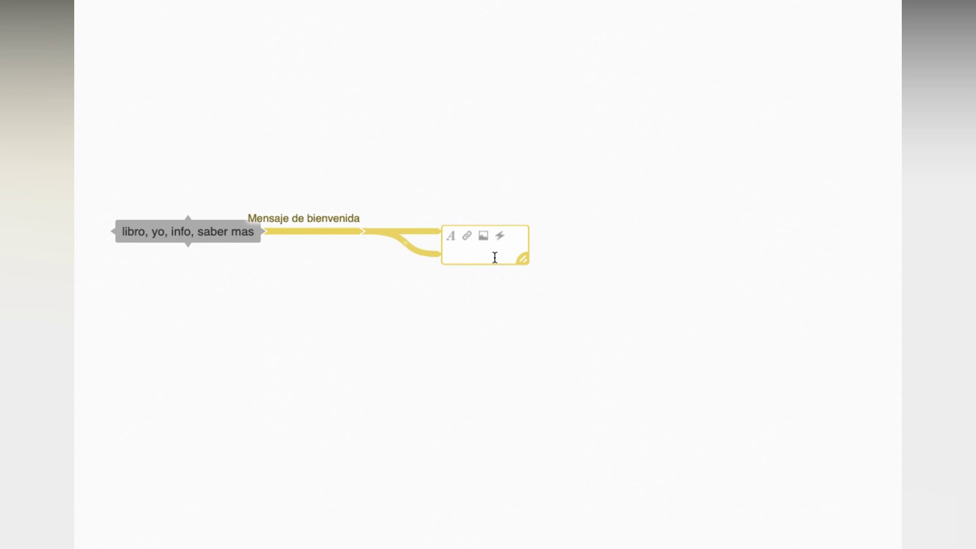
{"action": "type", "text": "bandona"}
Step: Add a child item to the blank branch above "Abandona" and remove that whole branch
{"action": "left_click", "coordinate": [441, 232]}
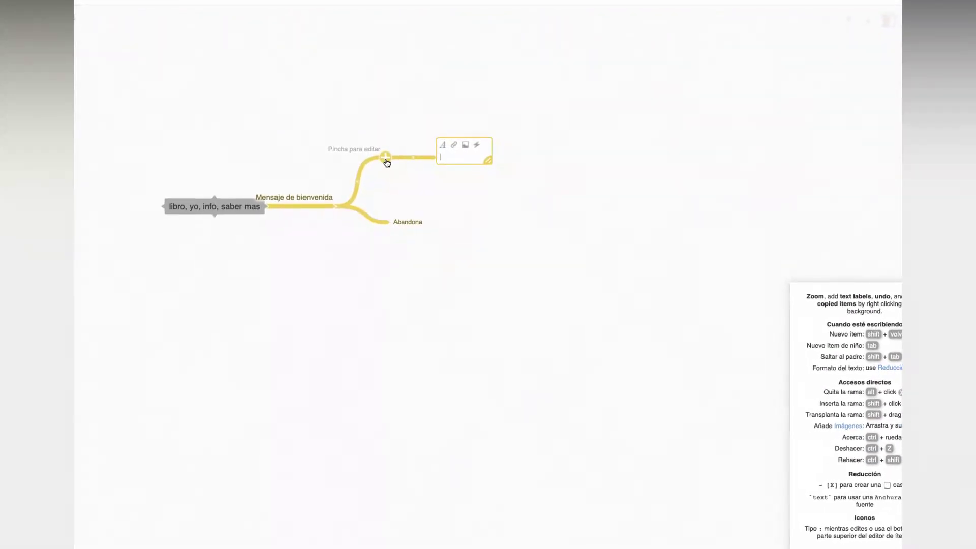
{"action": "left_click", "coordinate": [386, 161]}
{"action": "left_click", "coordinate": [411, 169]}
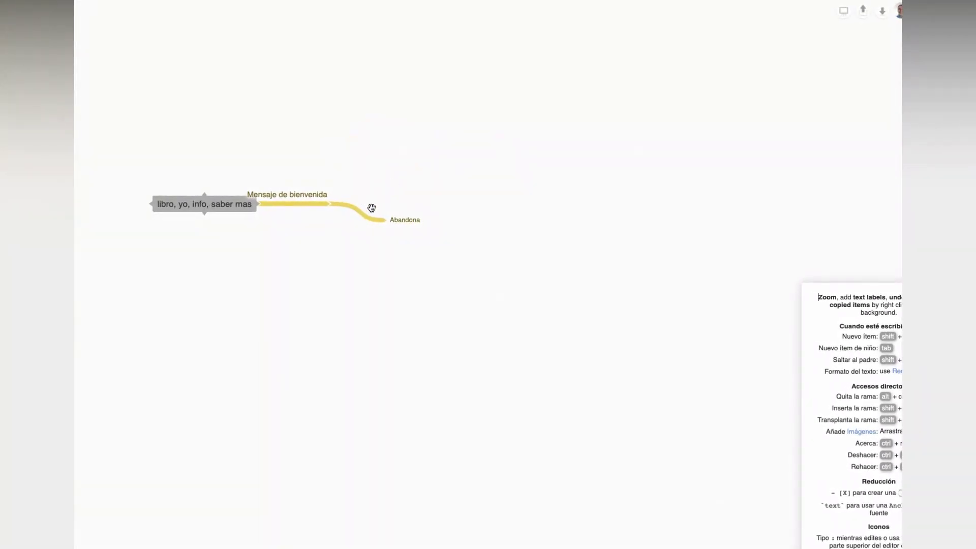
Step: Add a second branch to "Mensaje de bienvenida" labelled "Interactua, entregarnos su correo"
{"action": "left_click", "coordinate": [330, 204]}
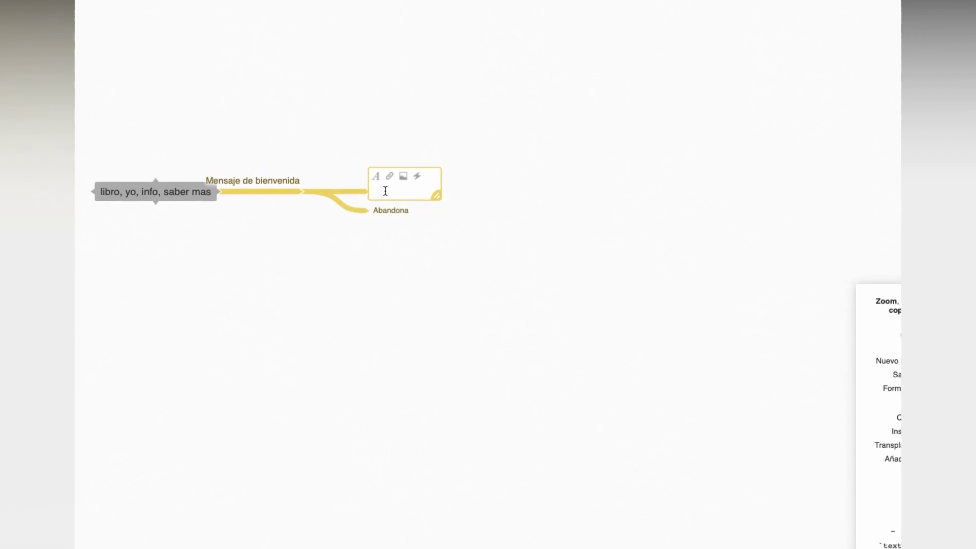
{"action": "type", "text": "Intearc"}
{"action": "key", "text": "BackSpace"}
{"action": "key", "text": "BackSpace"}
{"action": "key", "text": "BackSpace"}
{"action": "type", "text": "ractua"}
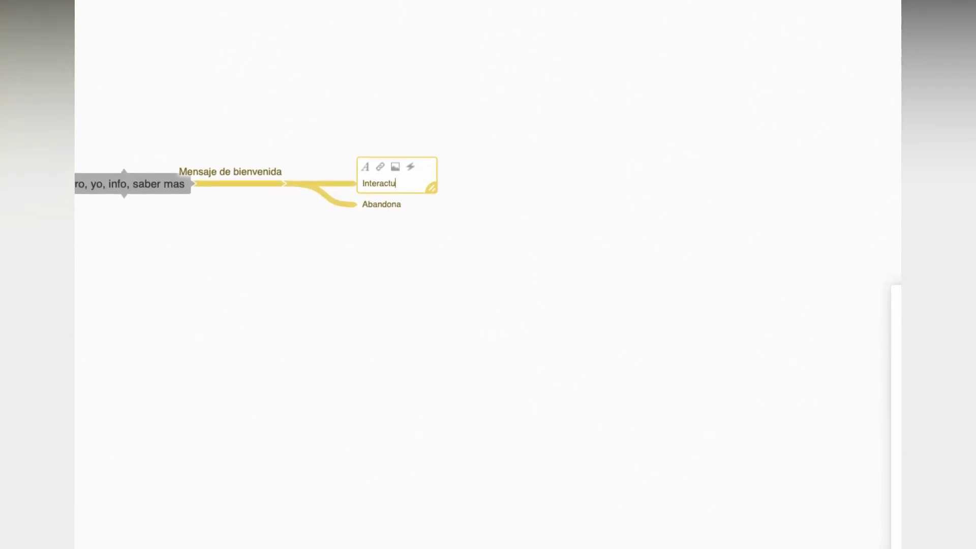
{"action": "type", "text": ", ent"}
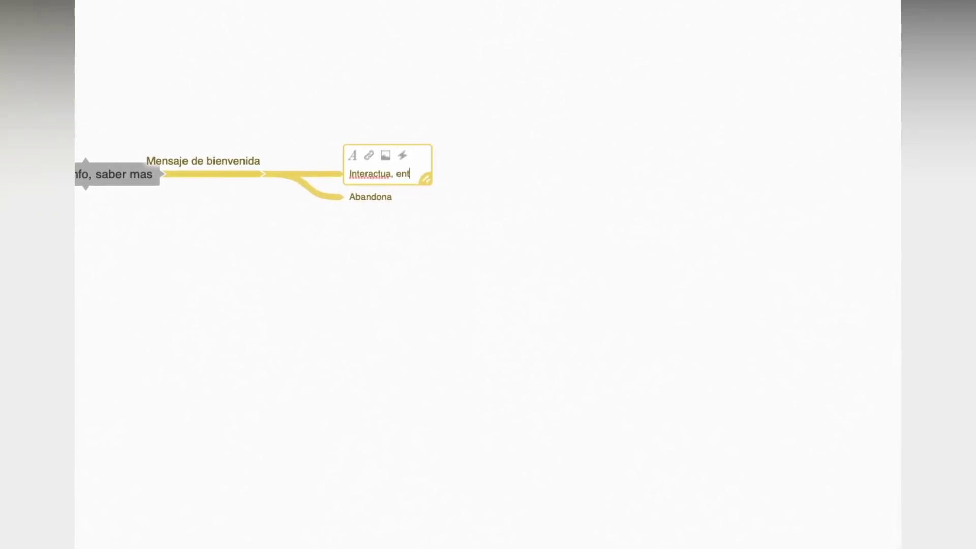
{"action": "type", "text": "regarnos su correo"}
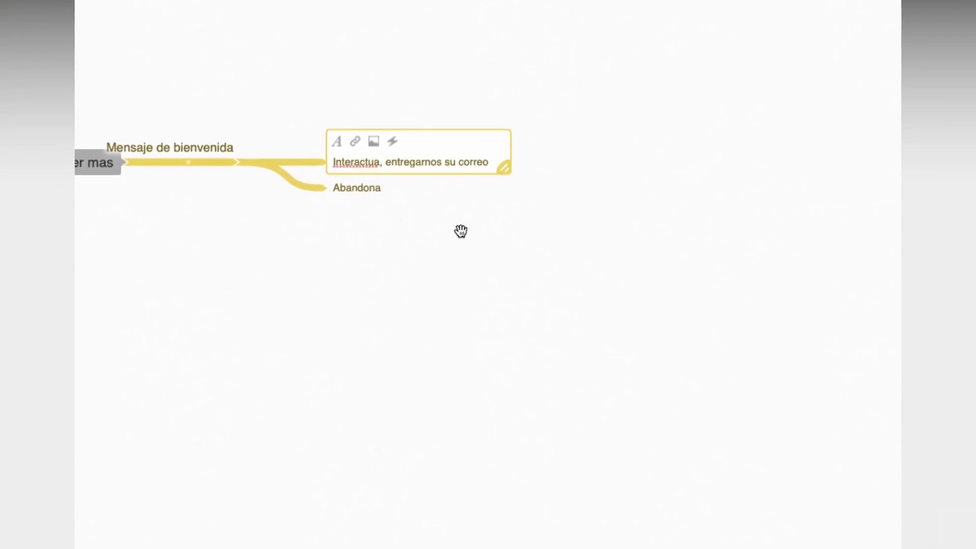
{"action": "key", "text": "Return"}
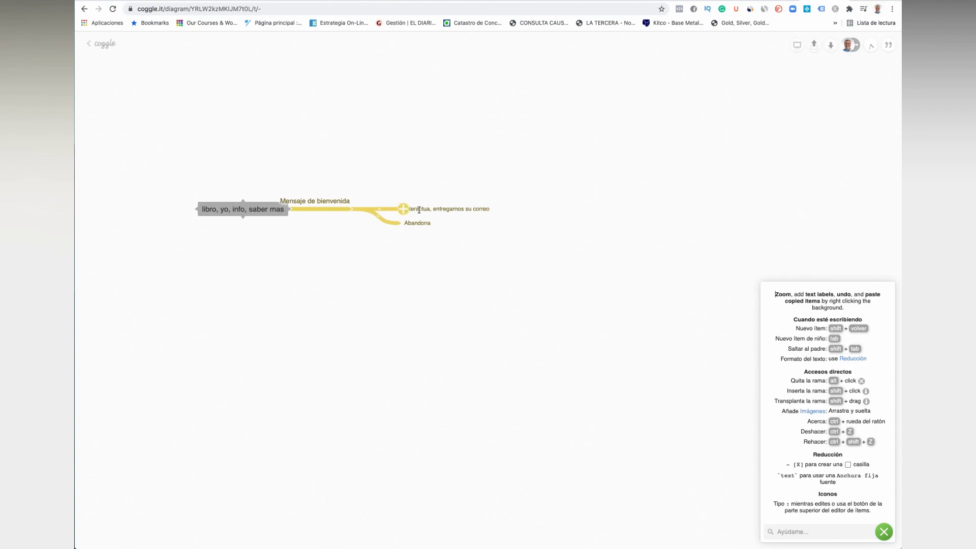
Step: Spread the two branches apart, moving "Interactua, entregarnos su correo" well above and "Abandona" well below "Mensaje de bienvenida"
{"action": "left_click", "coordinate": [419, 209]}
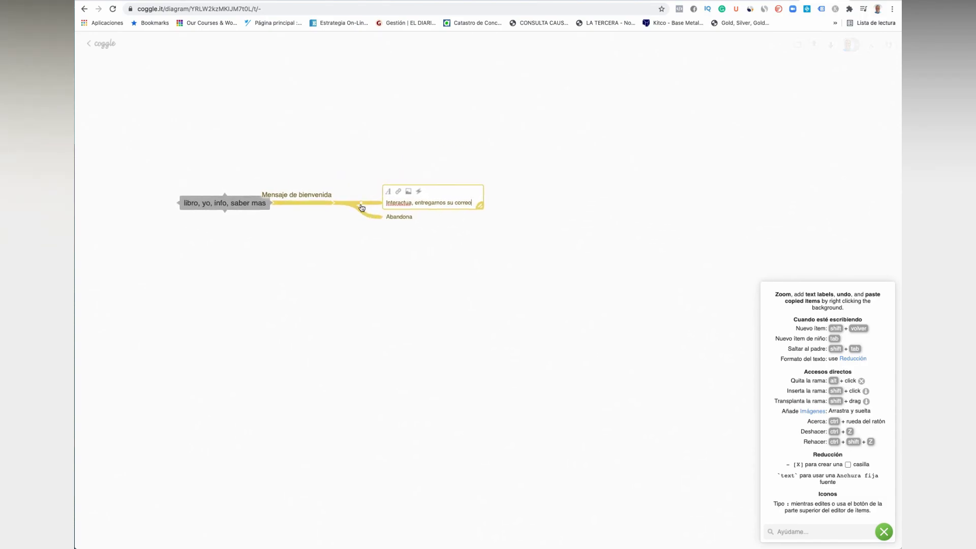
{"action": "left_click_drag", "start_coordinate": [362, 205], "coordinate": [364, 171]}
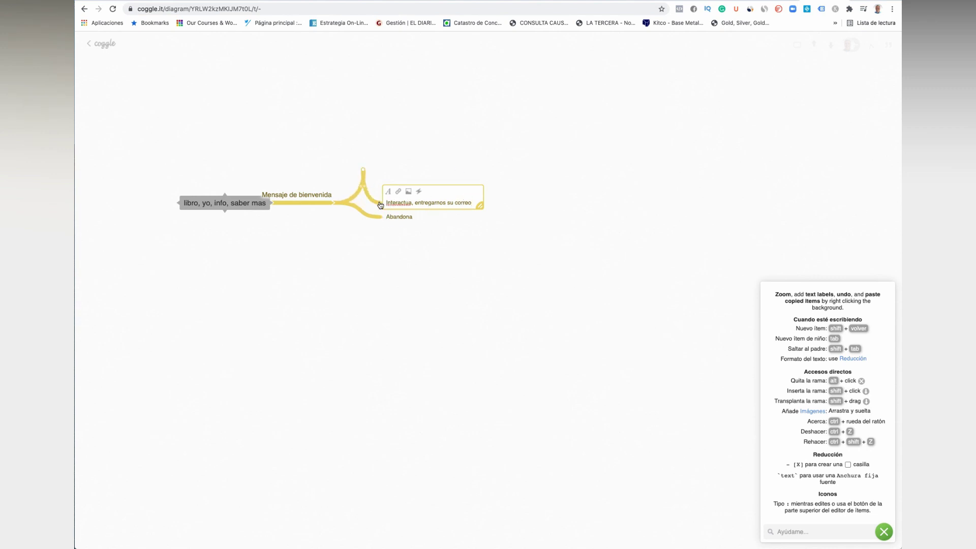
{"action": "left_click_drag", "start_coordinate": [381, 205], "coordinate": [401, 188]}
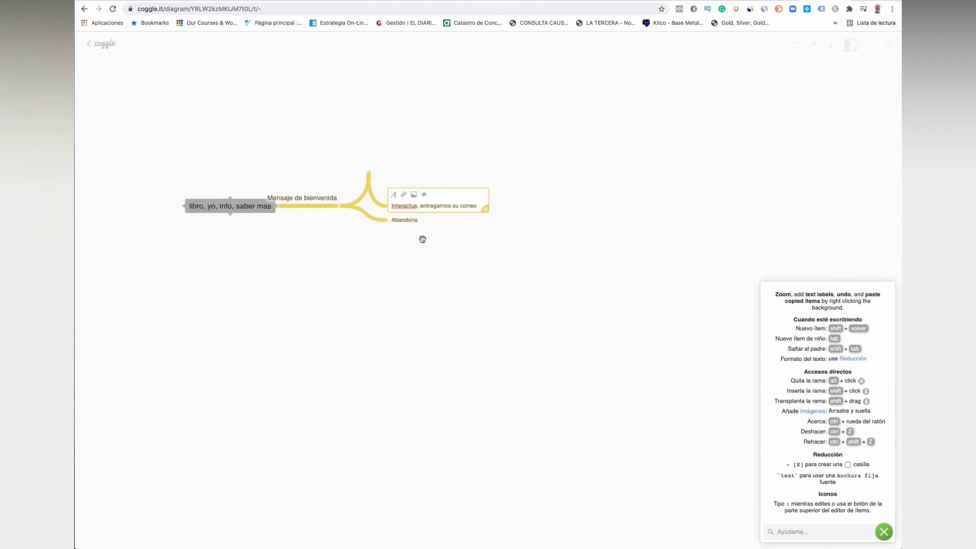
{"action": "left_click_drag", "start_coordinate": [407, 227], "coordinate": [397, 267]}
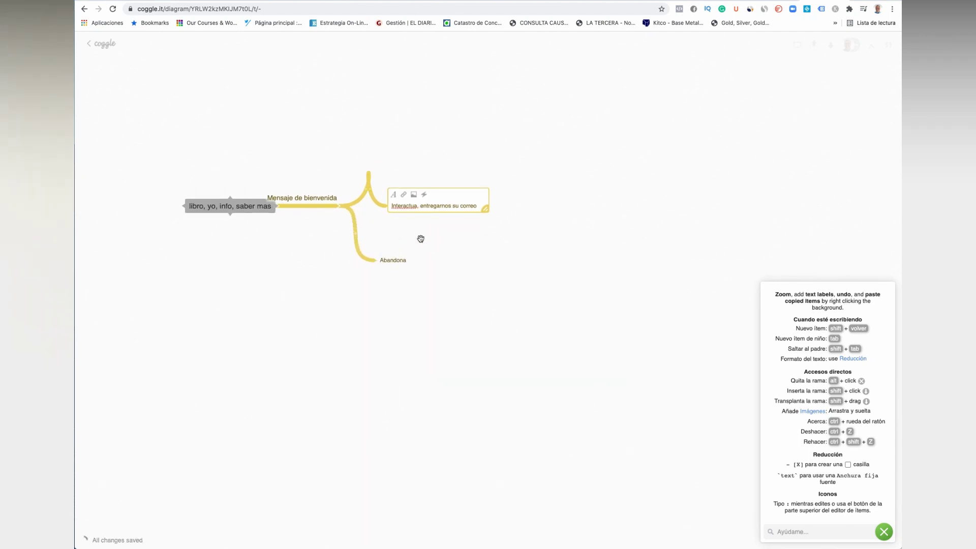
{"action": "left_click", "coordinate": [537, 248]}
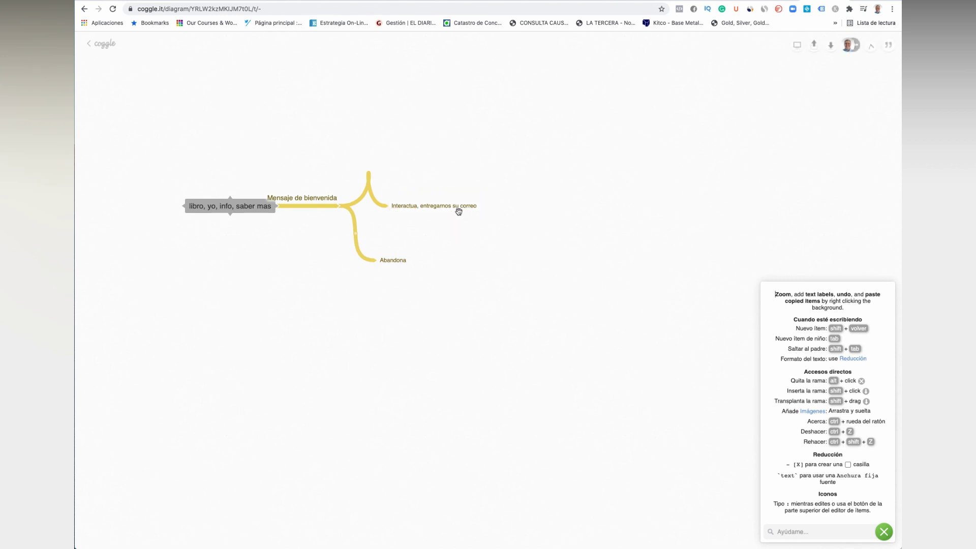
{"action": "left_click_drag", "start_coordinate": [456, 213], "coordinate": [448, 149]}
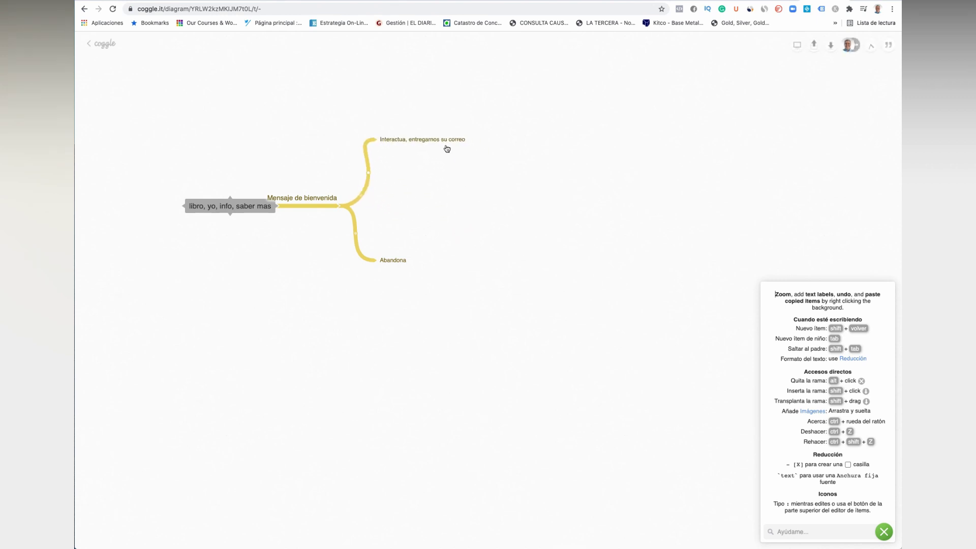
{"action": "scroll", "coordinate": [452, 226], "scroll_direction": "up", "scroll_amount": 3}
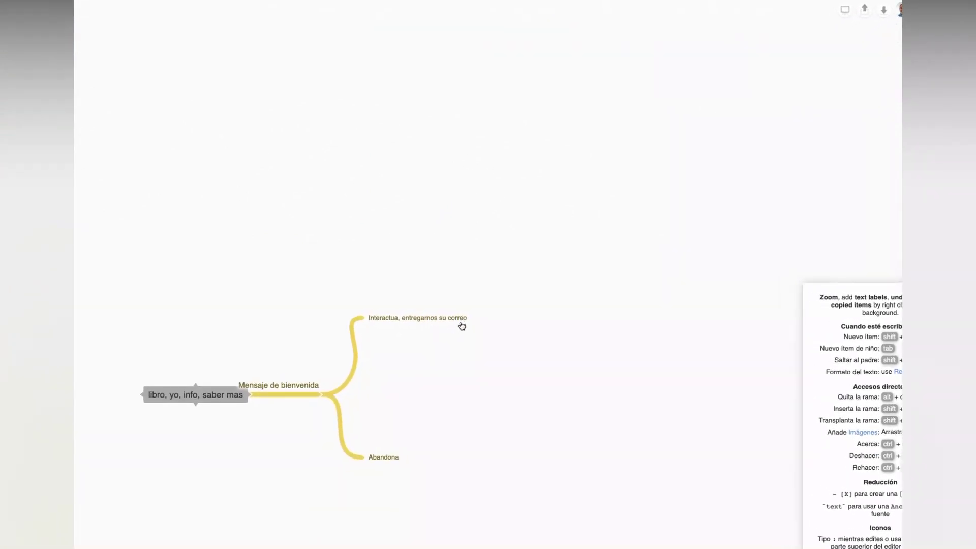
{"action": "left_click", "coordinate": [465, 320]}
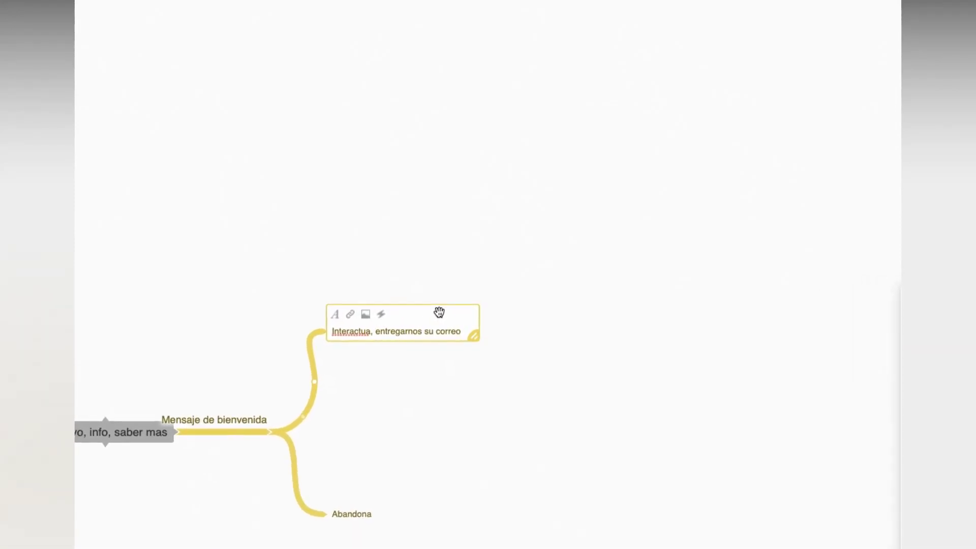
{"action": "right_click", "coordinate": [458, 327]}
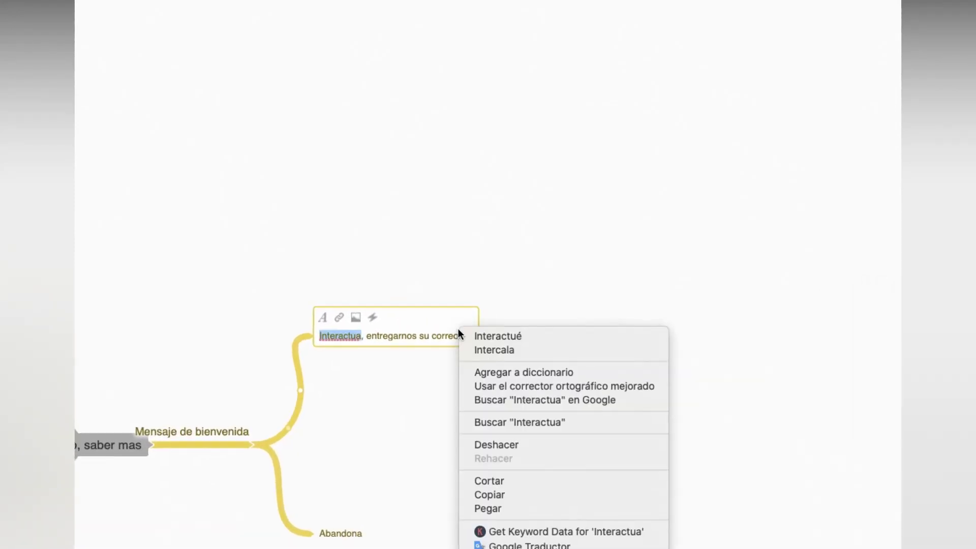
{"action": "left_click", "coordinate": [442, 251]}
{"action": "right_click", "coordinate": [393, 339]}
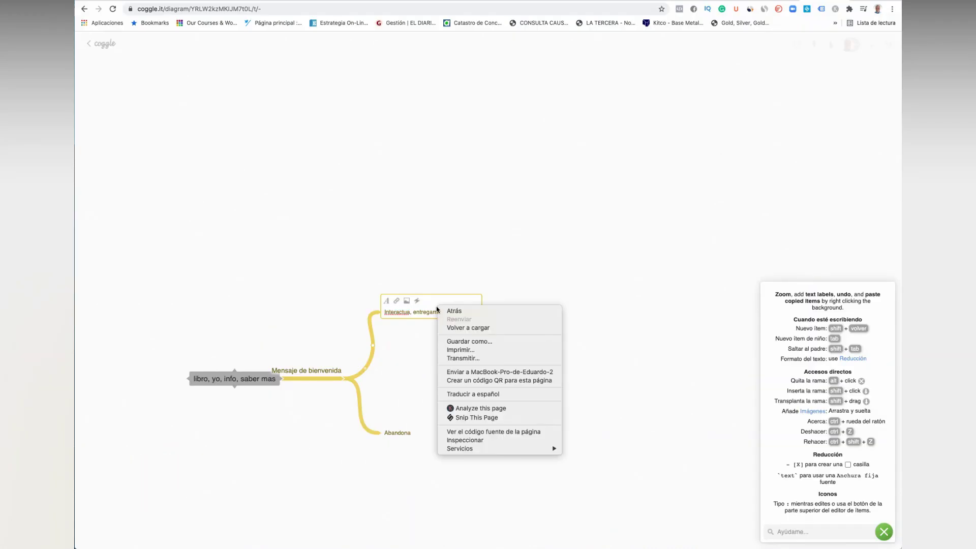
{"action": "left_click", "coordinate": [373, 340]}
Step: Add a child branch labelled "Entregar PDF" to "Interactua, entregarnos su correo"
{"action": "left_click", "coordinate": [381, 313]}
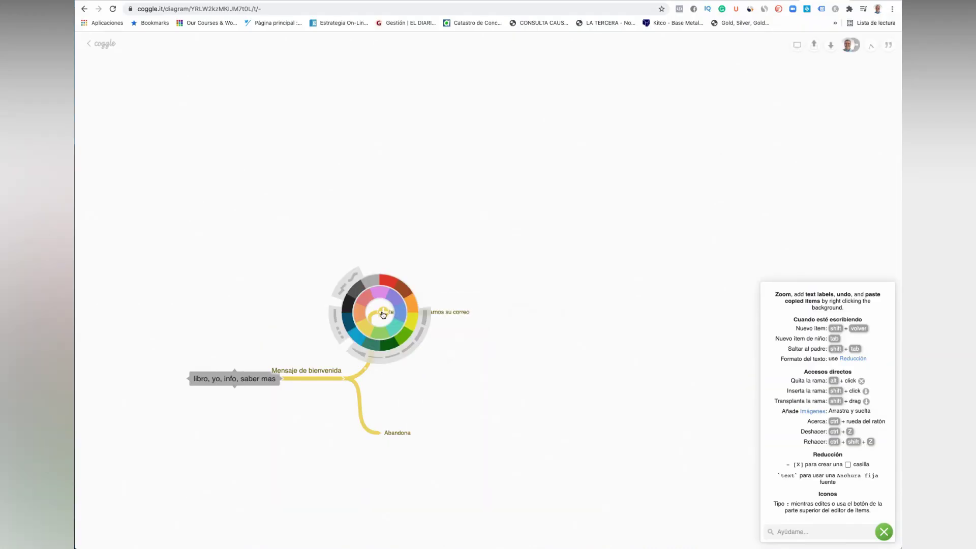
{"action": "left_click", "coordinate": [384, 314]}
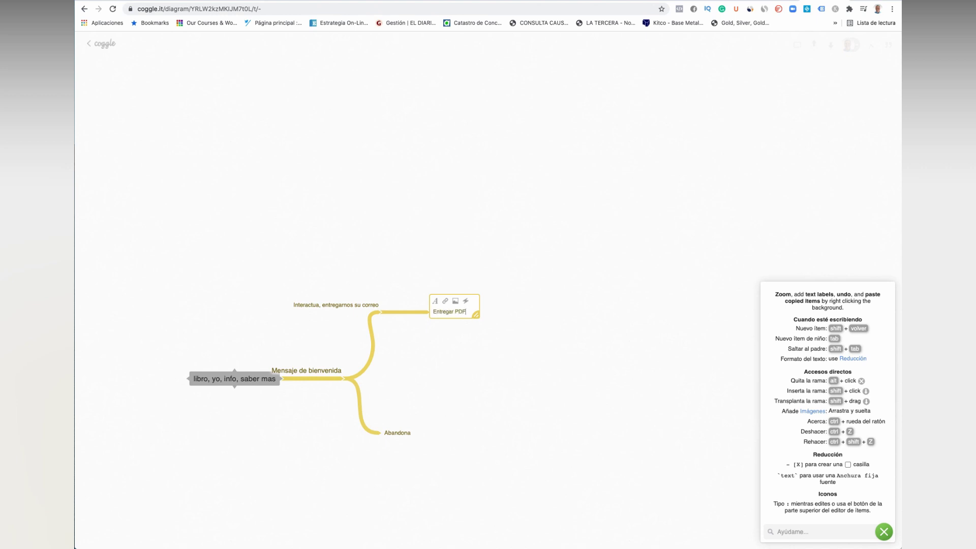
{"action": "key", "text": "Escape"}
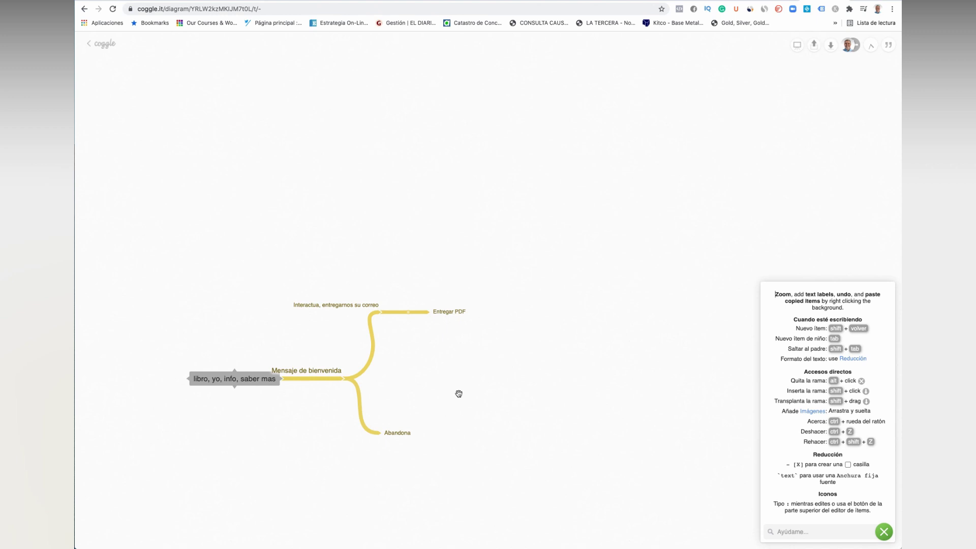
Step: Add a child branch labelled "Seguimiento 1" to "Entregar PDF"
{"action": "mouse_move", "coordinate": [447, 318]}
{"action": "left_click", "coordinate": [477, 316]}
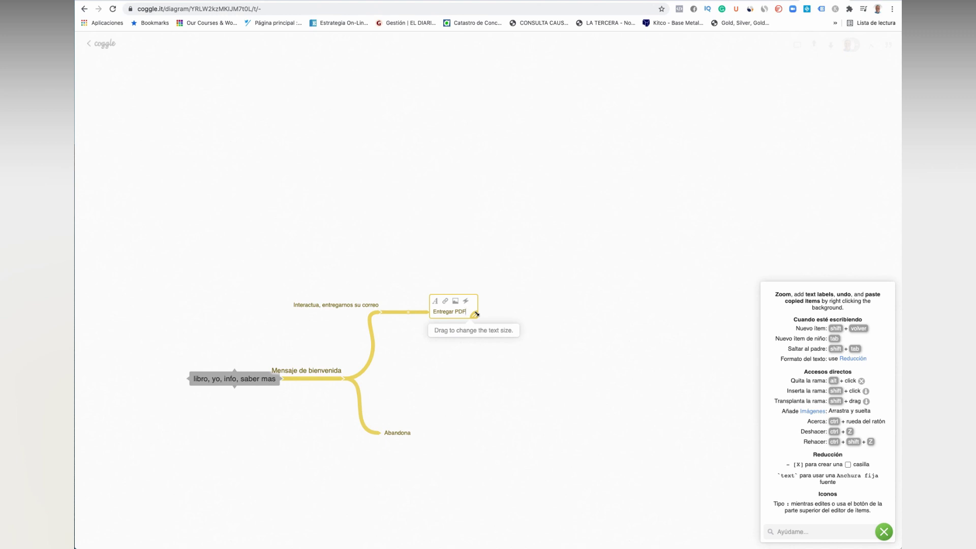
{"action": "left_click", "coordinate": [508, 315]}
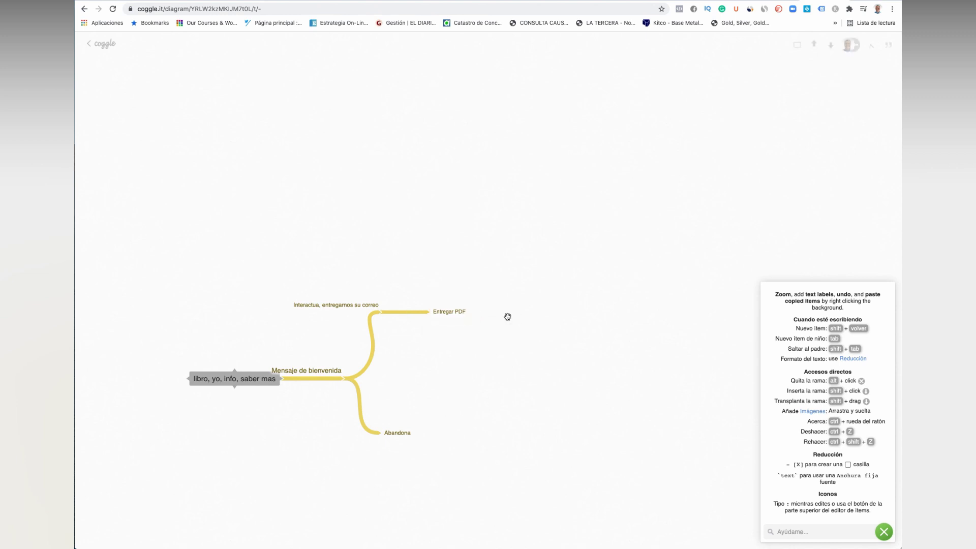
{"action": "left_click", "coordinate": [462, 315]}
{"action": "key", "text": "Tab"}
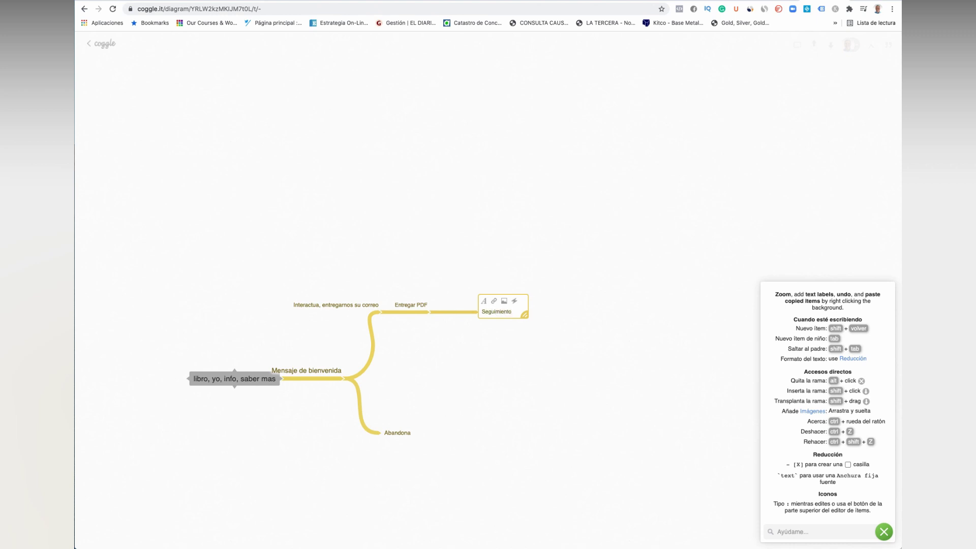
{"action": "left_click", "coordinate": [493, 332]}
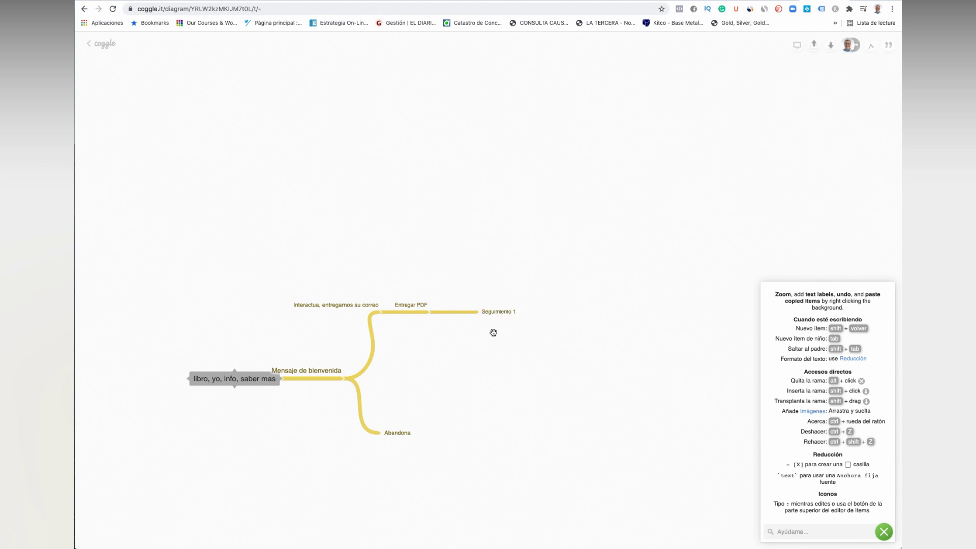
{"action": "left_click", "coordinate": [432, 311]}
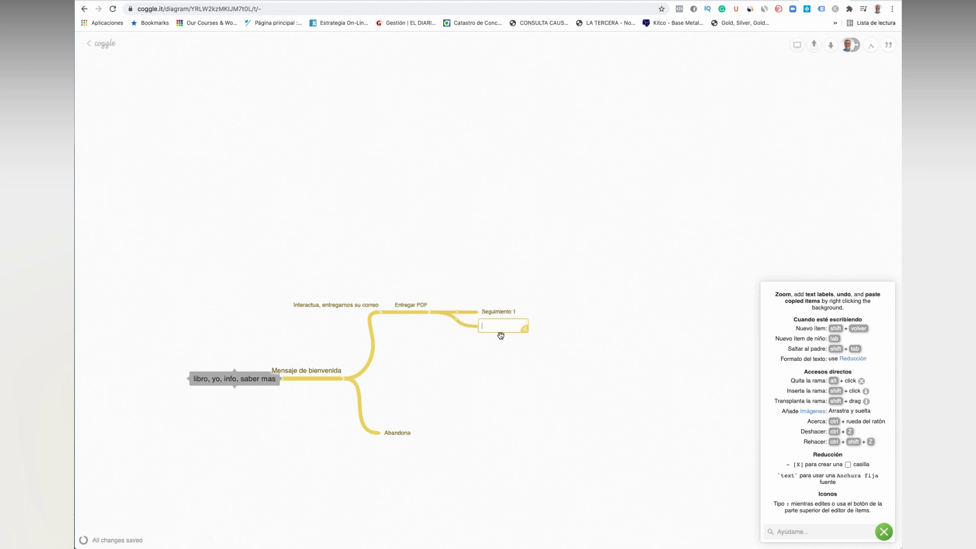
{"action": "type", "text": "Segu"}
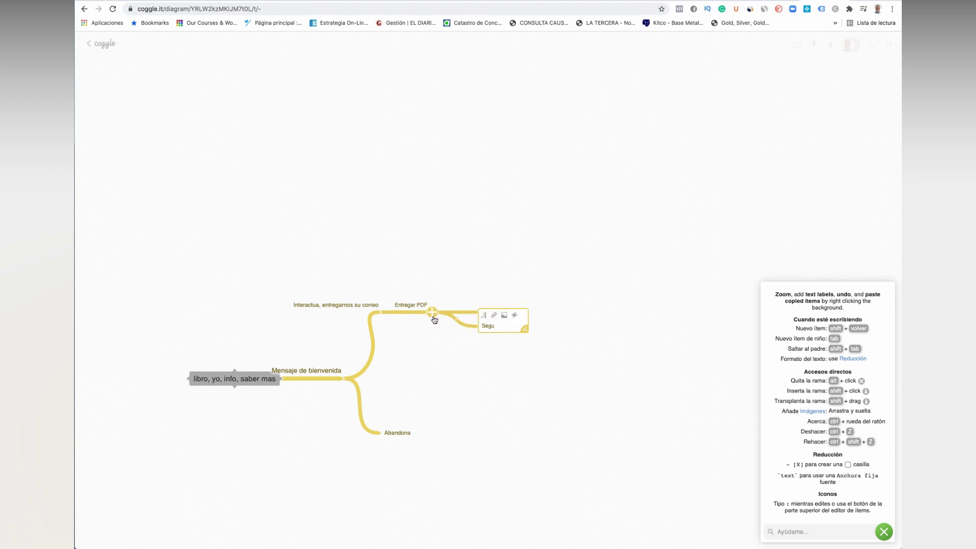
{"action": "left_click", "coordinate": [470, 326]}
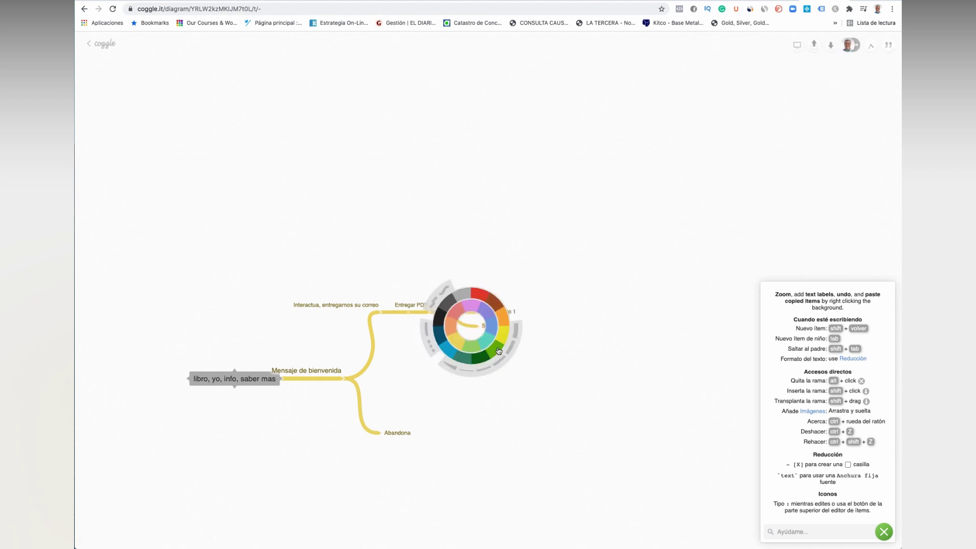
{"action": "left_click", "coordinate": [492, 331]}
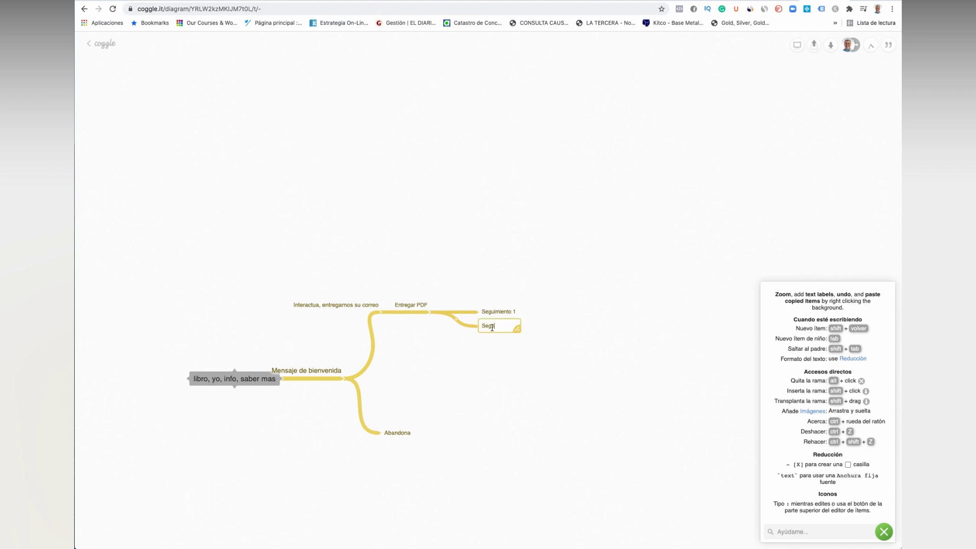
{"action": "right_click", "coordinate": [501, 330]}
{"action": "key", "text": "Escape"}
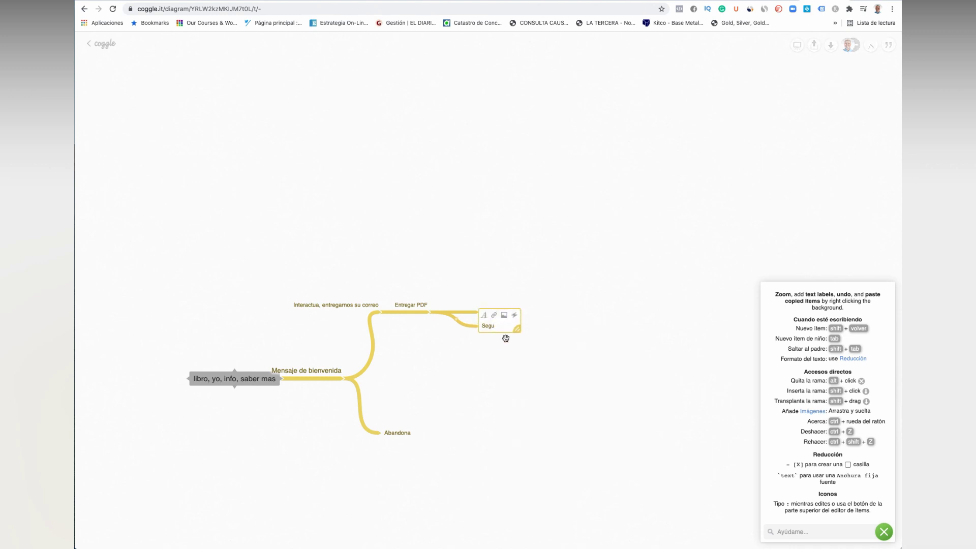
{"action": "key", "text": "super+s"}
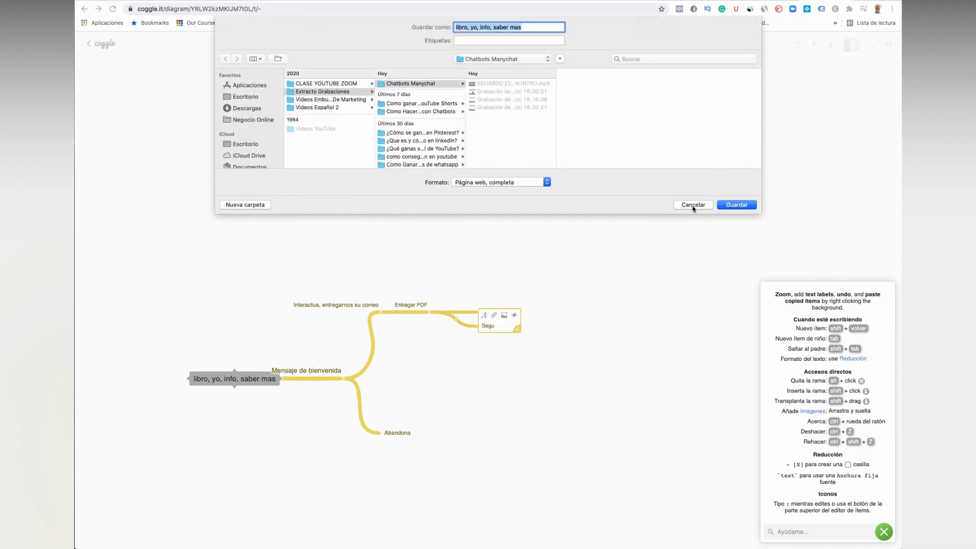
{"action": "left_click", "coordinate": [692, 205]}
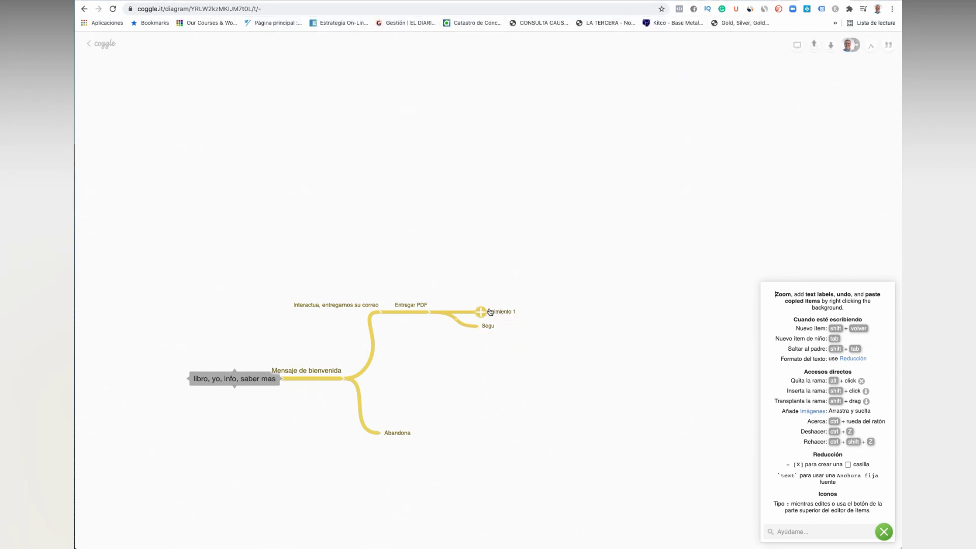
{"action": "right_click", "coordinate": [494, 328]}
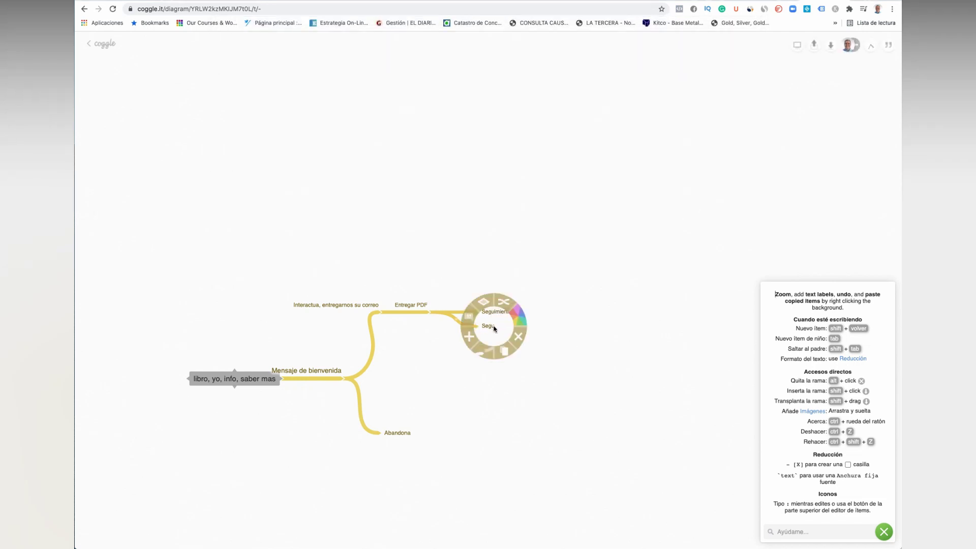
{"action": "left_click", "coordinate": [518, 337]}
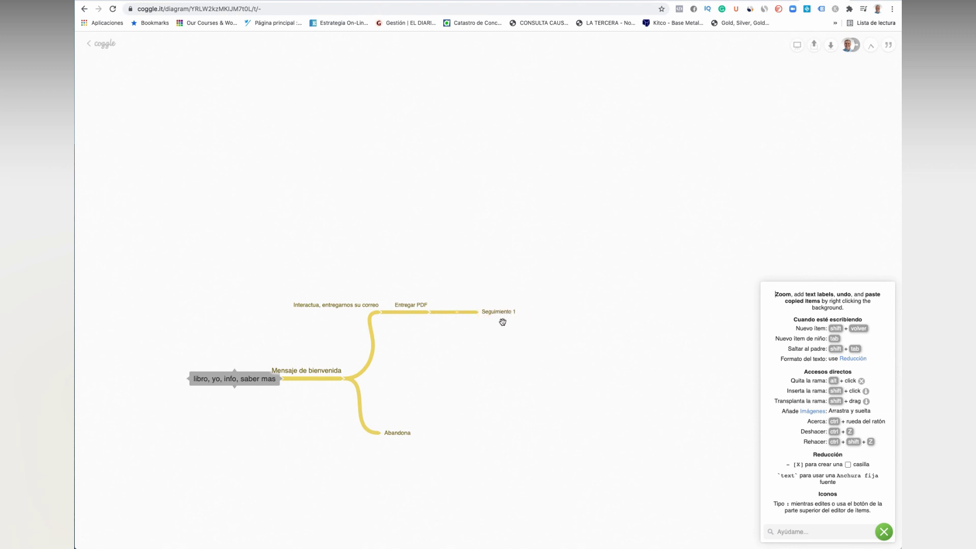
Step: Extend the chain after "Seguimiento 1" with a child branch labelled "Seguimiento2", followed by its own child labelled "Seguimiento 3"
{"action": "left_click", "coordinate": [480, 312]}
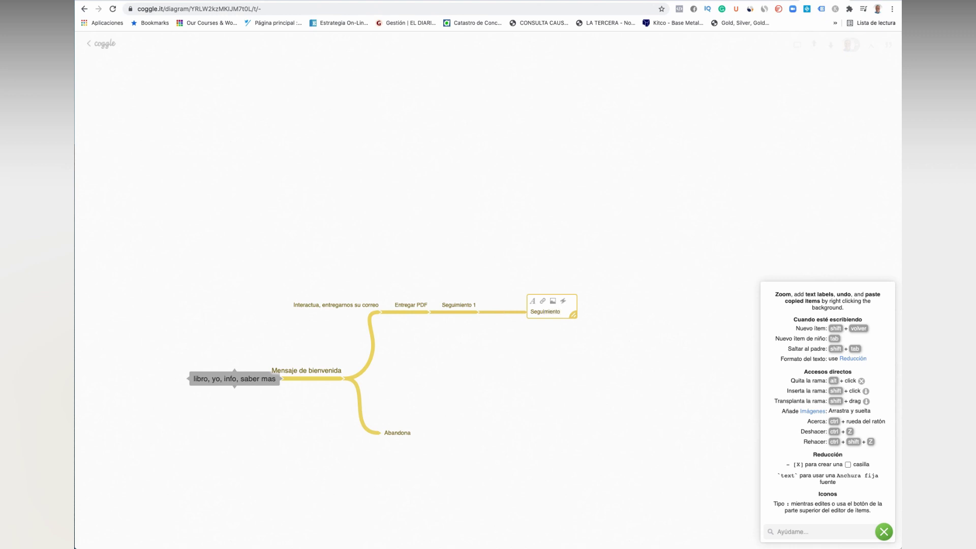
{"action": "key", "text": "Return"}
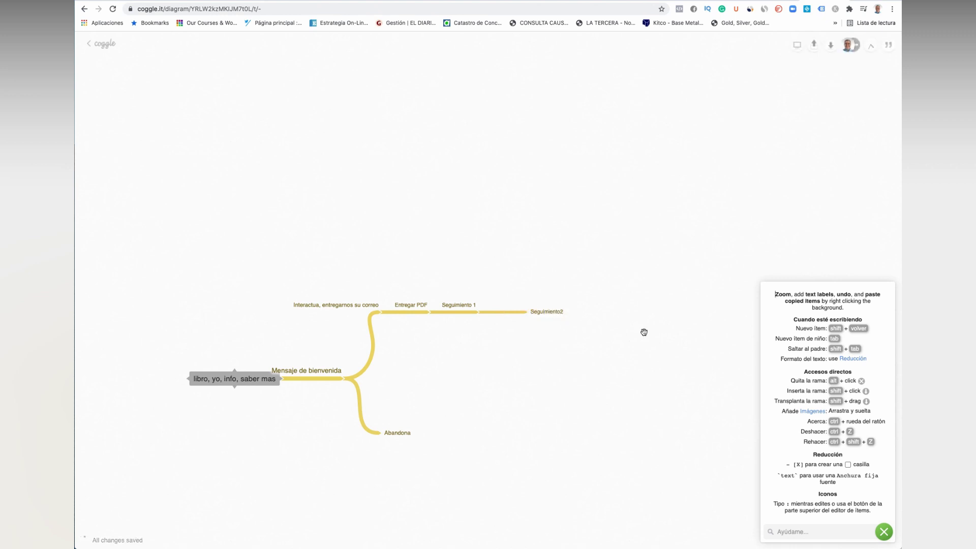
{"action": "left_click", "coordinate": [530, 312]}
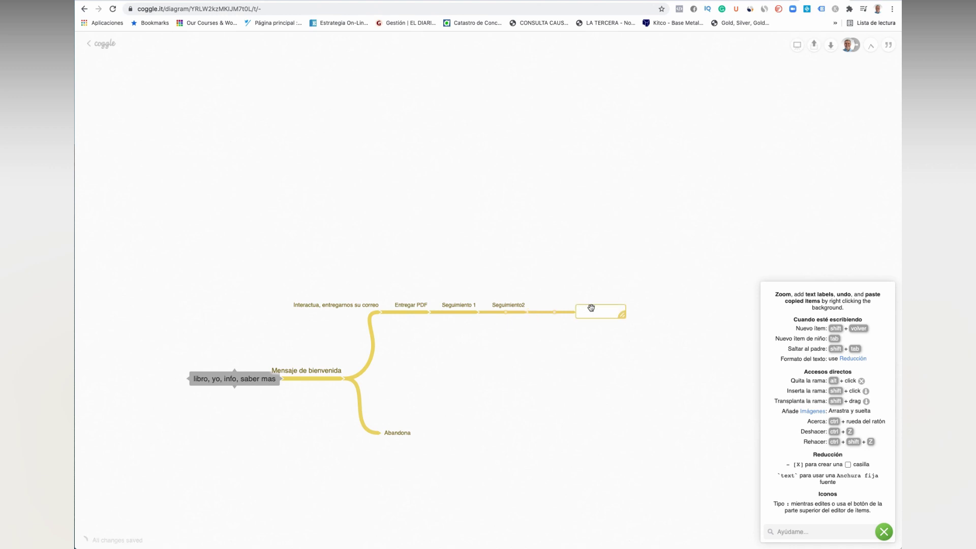
{"action": "type", "text": "Seguimiento 3"}
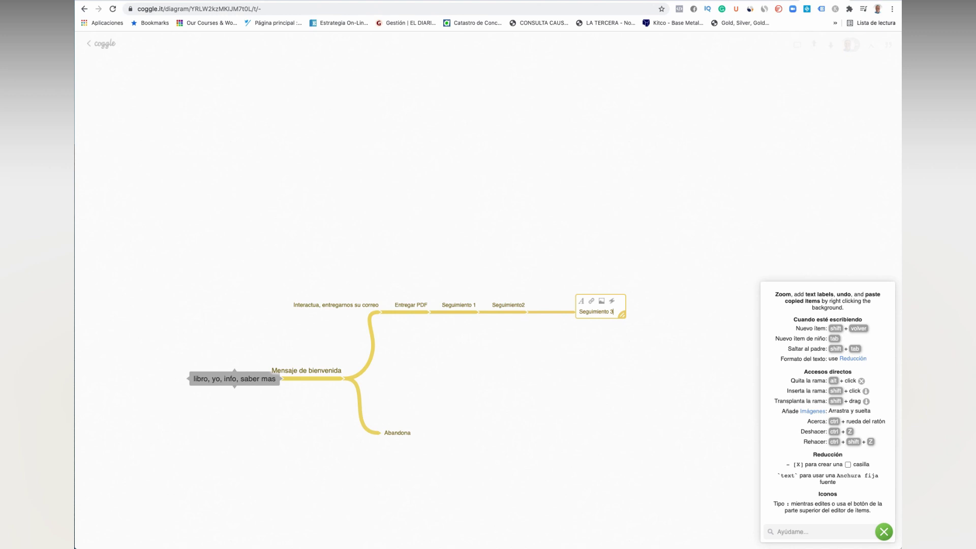
{"action": "key", "text": "Return"}
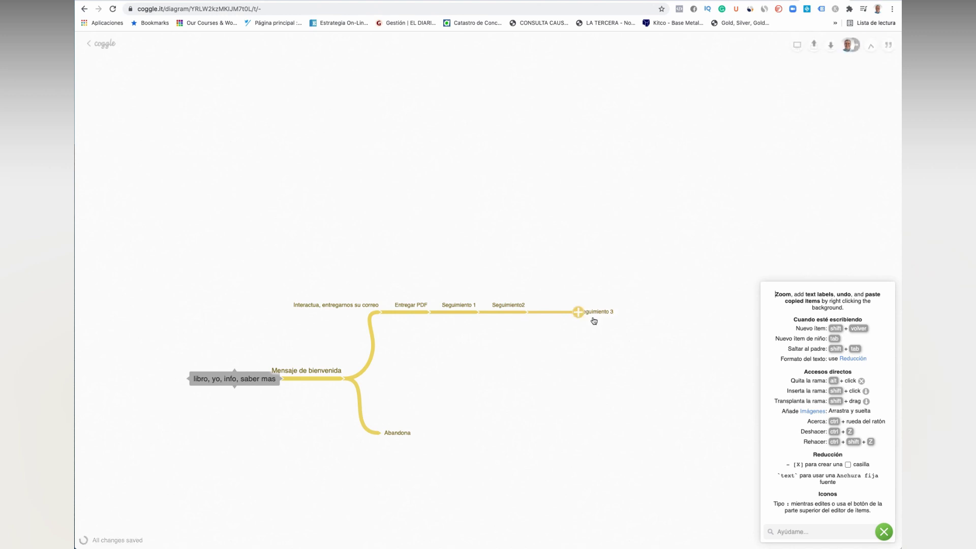
Step: Move the three "Seguimiento" branches upward so that they rise like a staircase from "Entregar PDF"
{"action": "left_click_drag", "start_coordinate": [453, 314], "coordinate": [493, 285]}
{"action": "mouse_move", "coordinate": [513, 267]}
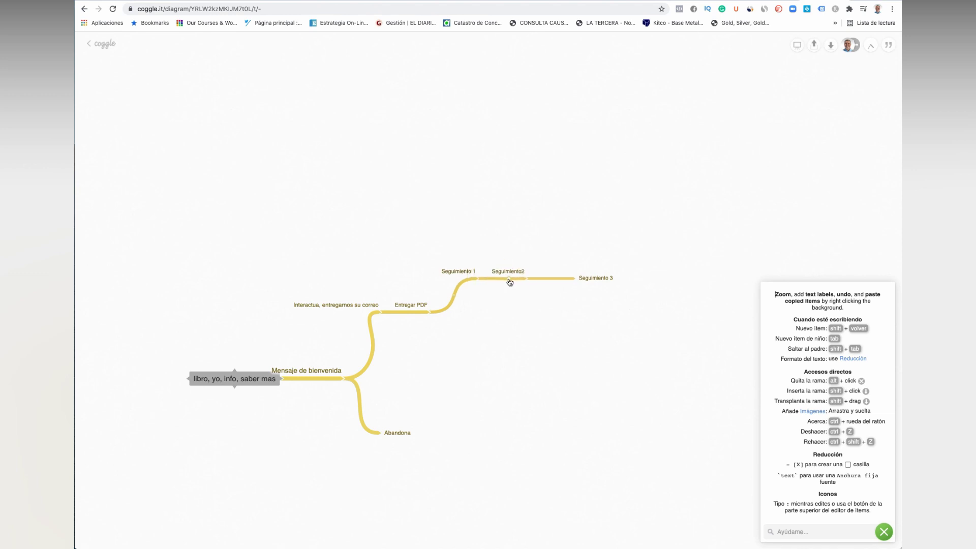
{"action": "left_click_drag", "start_coordinate": [528, 280], "coordinate": [580, 216]}
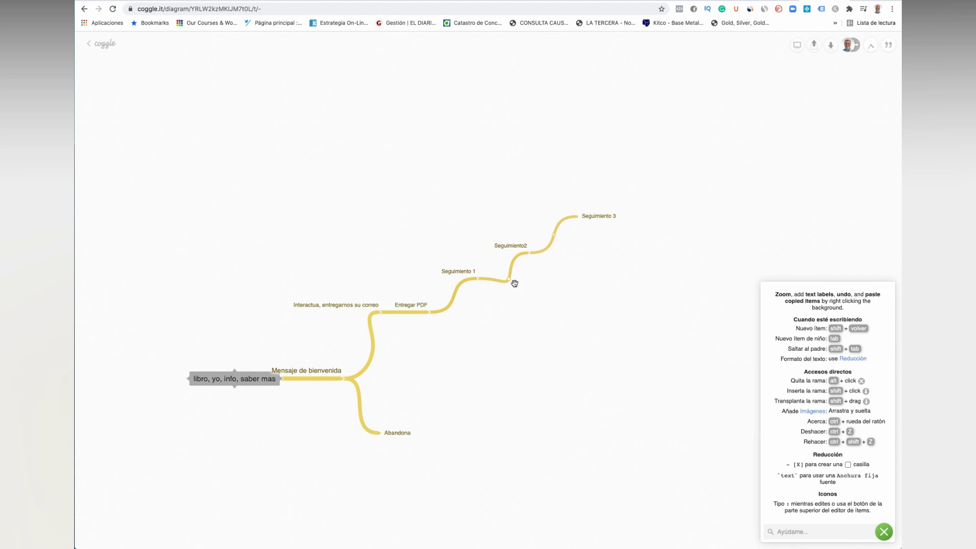
Step: Add a second child branch labelled "Leer Mensaje" to "Seguimiento 1" and place it above that item
{"action": "mouse_move", "coordinate": [479, 284]}
{"action": "left_click", "coordinate": [481, 279]}
{"action": "type", "text": "4"}
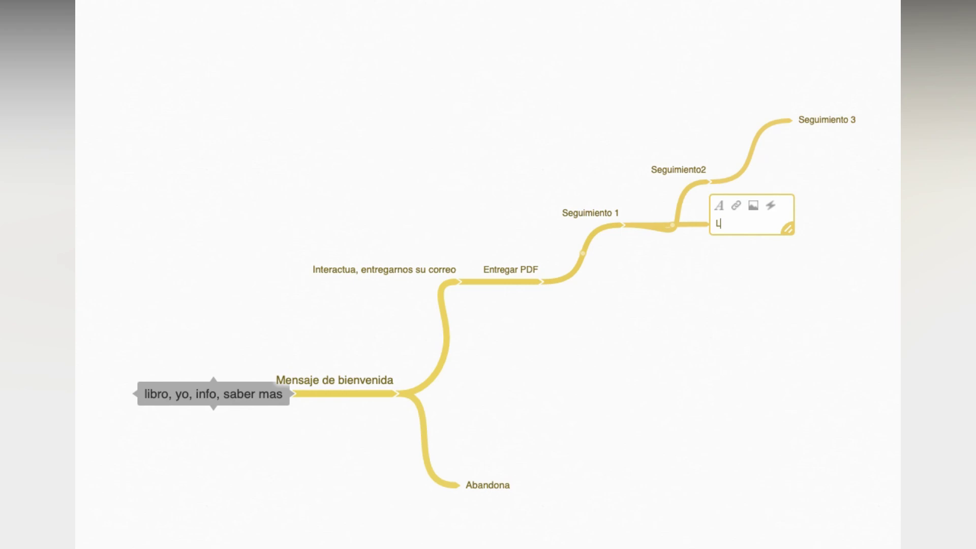
{"action": "type", "text": "eer Mensaje"}
{"action": "key", "text": "Return"}
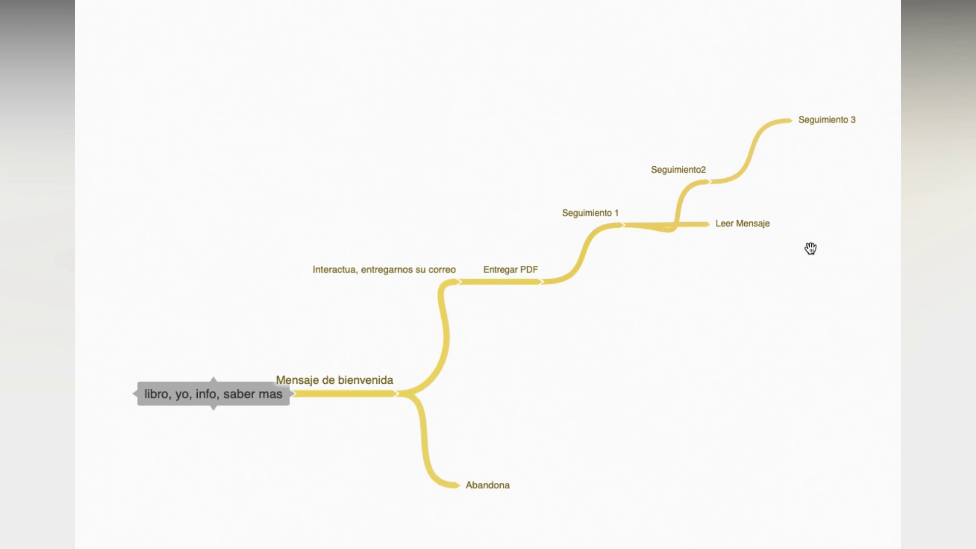
{"action": "left_click_drag", "start_coordinate": [760, 228], "coordinate": [650, 120]}
Step: Add another child branch labelled "Compre" to "Seguimiento 1" and curve it up and back beside "Leer Mensaje"
{"action": "left_click", "coordinate": [626, 225]}
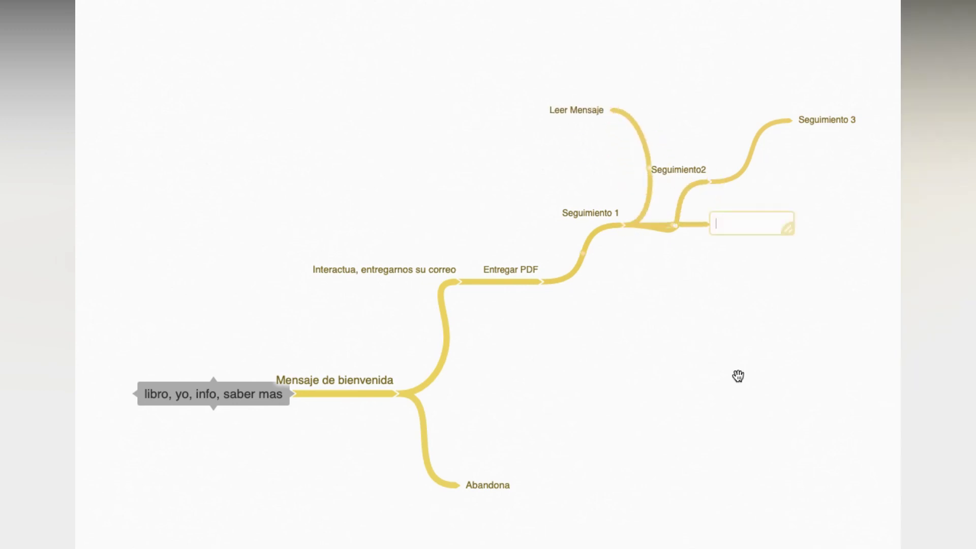
{"action": "type", "text": "CO"}
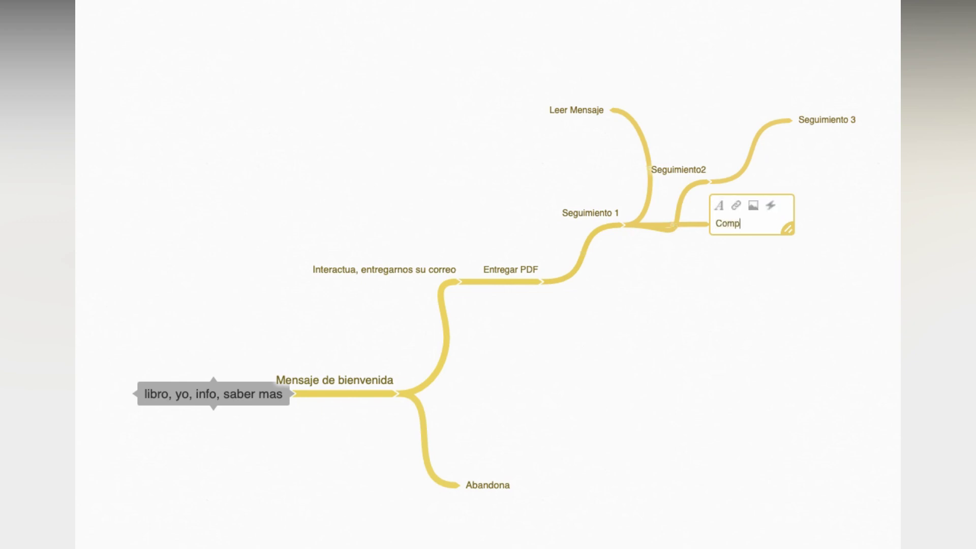
{"action": "left_click", "coordinate": [682, 246]}
{"action": "left_click_drag", "start_coordinate": [679, 231], "coordinate": [521, 156]}
Step: Recolour the "Compre" branch pink, using a colour from the free inner ring
{"action": "left_click", "coordinate": [581, 186]}
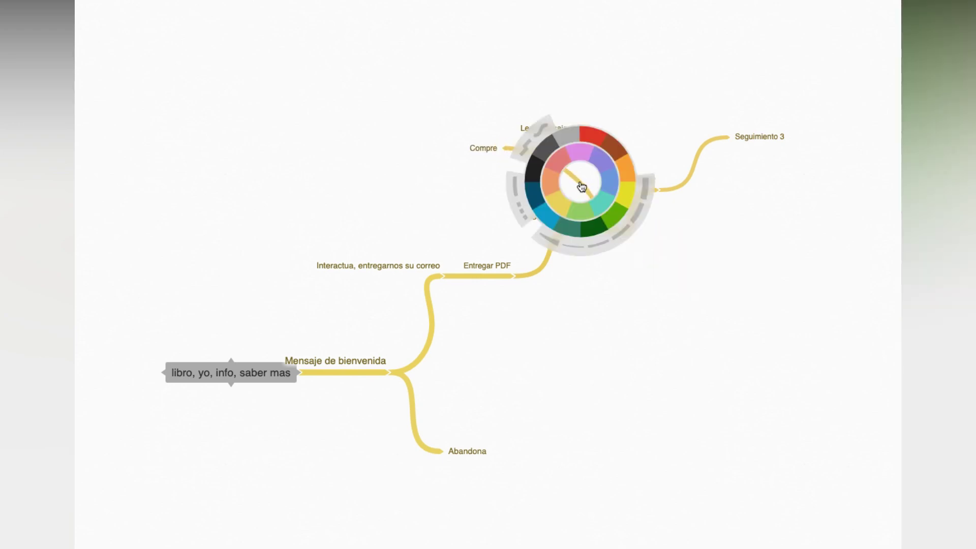
{"action": "left_click", "coordinate": [597, 148]}
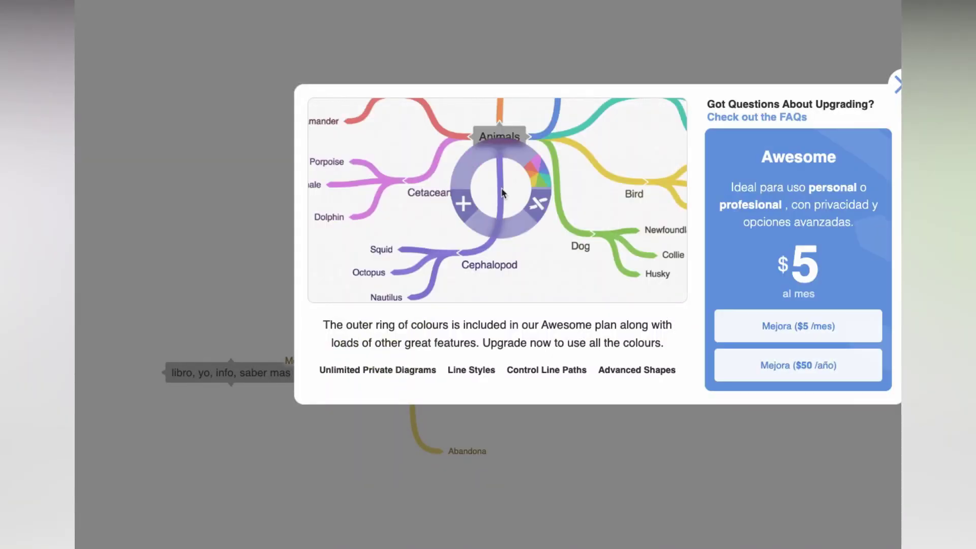
{"action": "key", "text": "Escape"}
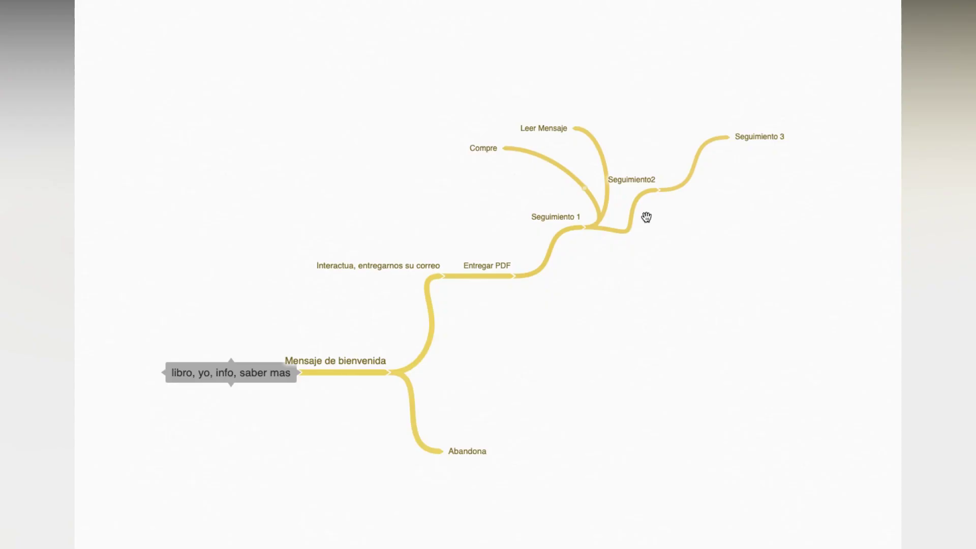
{"action": "left_click", "coordinate": [575, 183]}
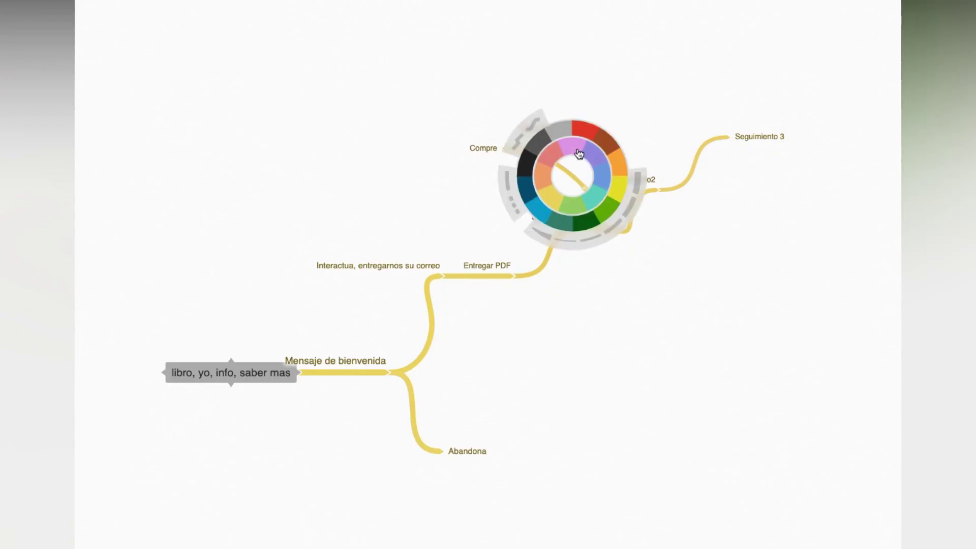
{"action": "left_click", "coordinate": [576, 151]}
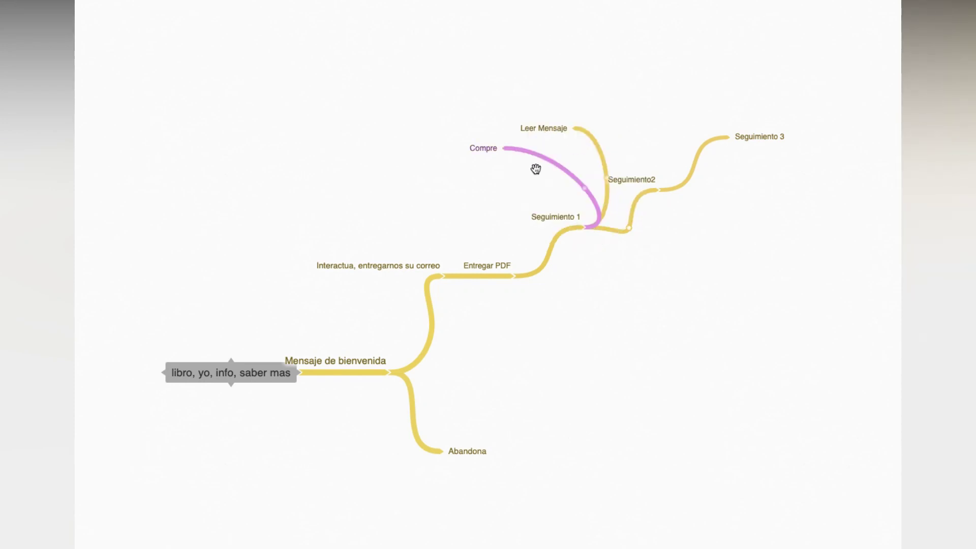
{"action": "key", "text": "Escape"}
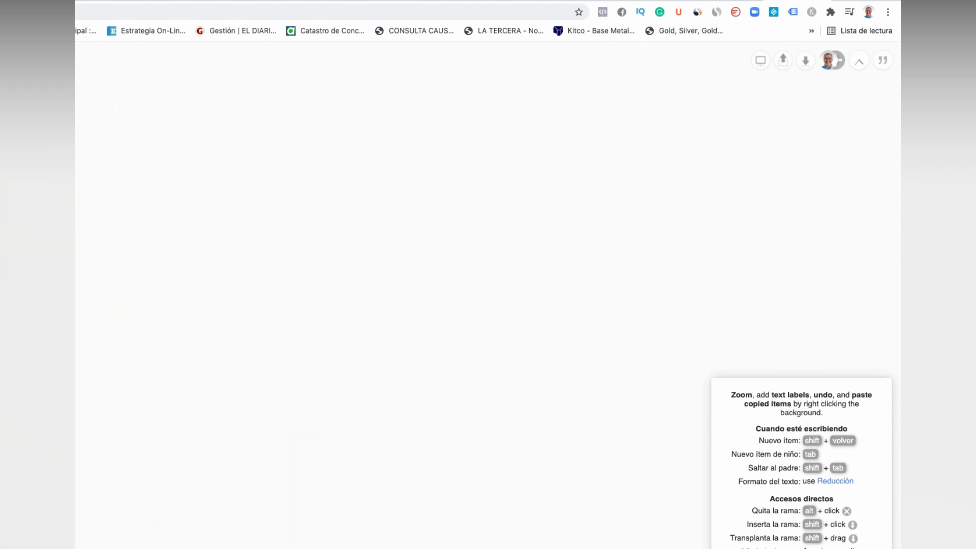
Step: Switch to ManyChat's Growth Tools, start a new growth tool and look through the available widgets and Facebook triggers
{"action": "left_click_drag", "start_coordinate": [488, 478], "coordinate": [448, 388]}
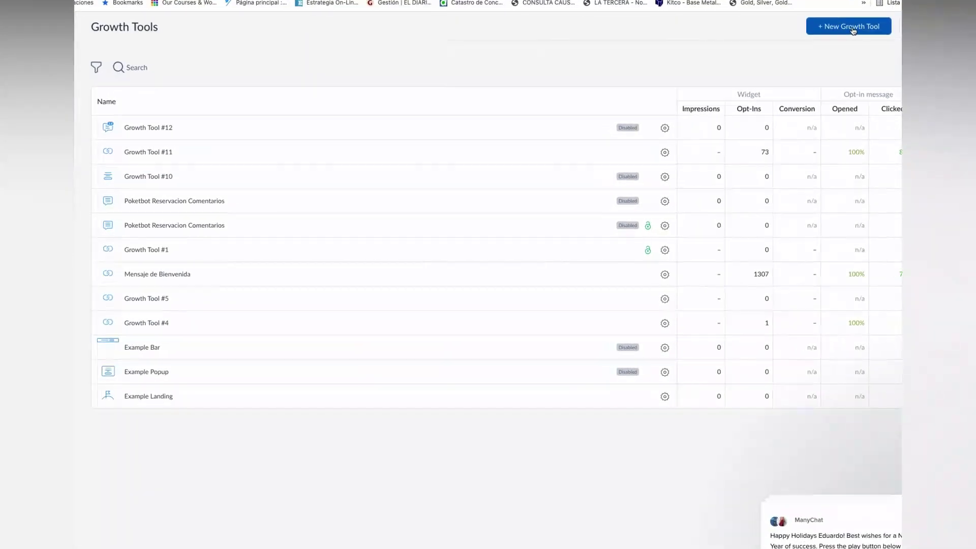
{"action": "left_click", "coordinate": [853, 30]}
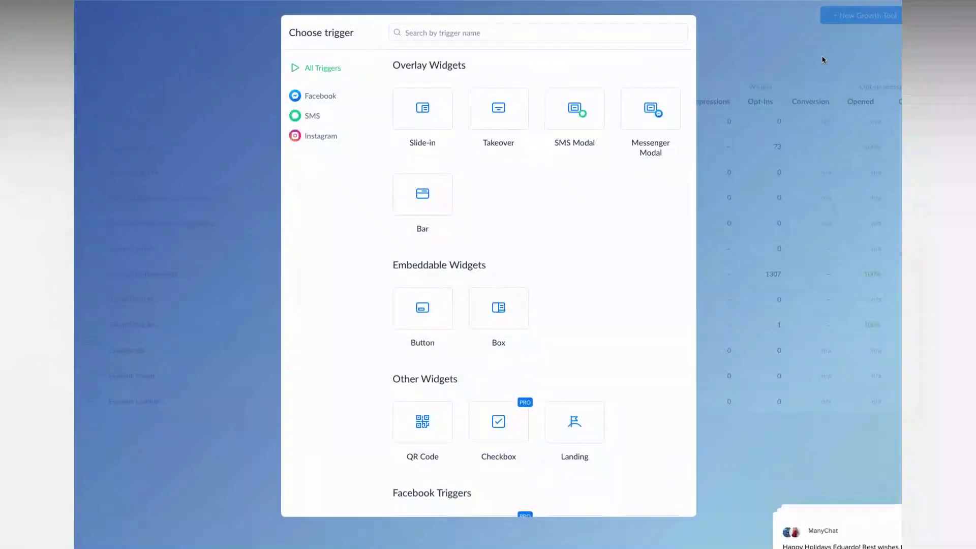
{"action": "scroll", "coordinate": [619, 333], "scroll_direction": "down", "scroll_amount": 5}
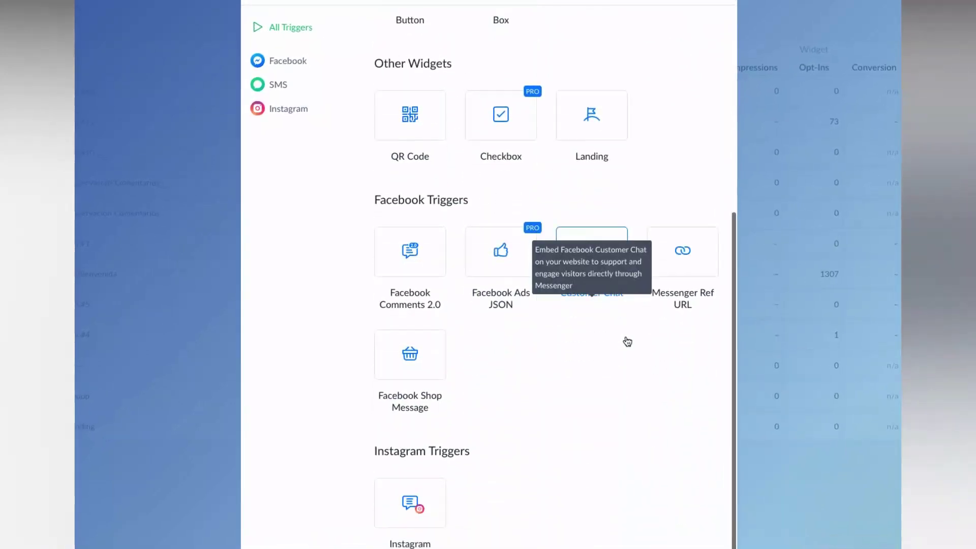
{"action": "scroll", "coordinate": [649, 351], "scroll_direction": "up", "scroll_amount": 2}
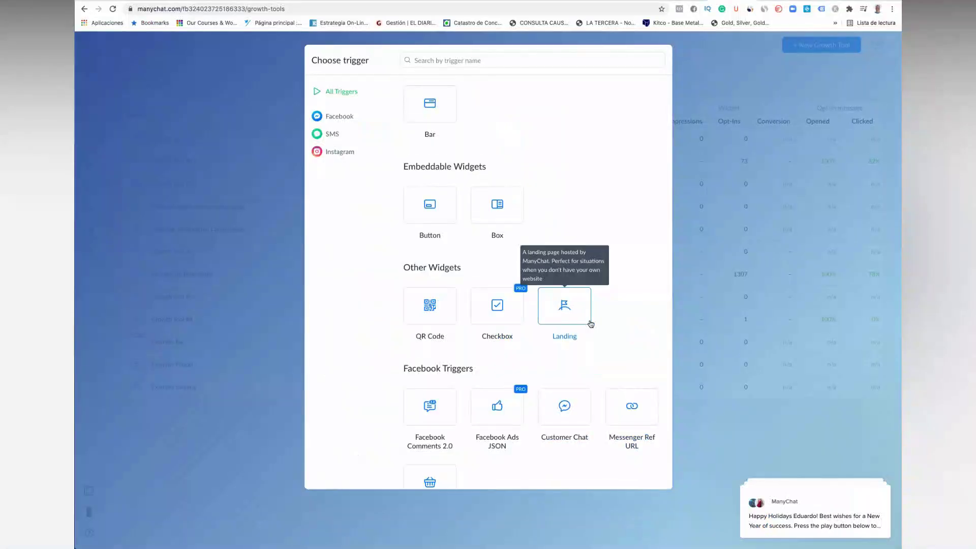
{"action": "scroll", "coordinate": [590, 323], "scroll_direction": "down", "scroll_amount": 2}
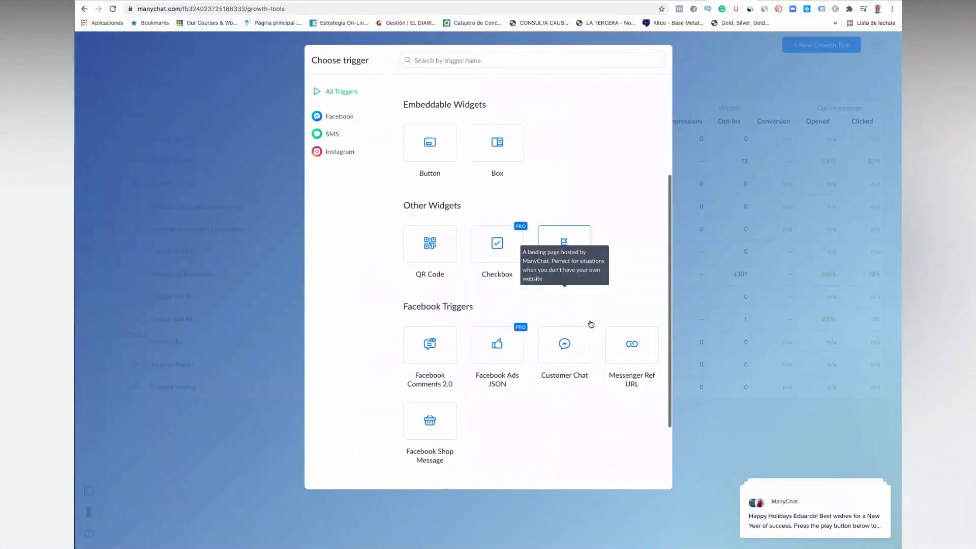
Step: Browse the available triggers and create the new growth tool with the Messenger Ref URL Facebook trigger
{"action": "scroll", "coordinate": [591, 323], "scroll_direction": "up", "scroll_amount": 2}
{"action": "scroll", "coordinate": [590, 323], "scroll_direction": "up", "scroll_amount": 1}
{"action": "scroll", "coordinate": [589, 323], "scroll_direction": "down", "scroll_amount": 4}
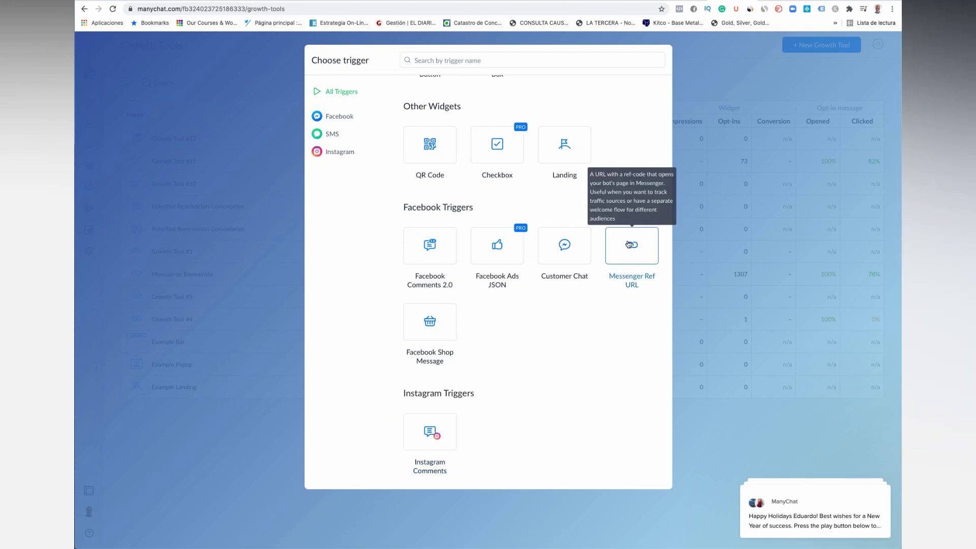
{"action": "left_click", "coordinate": [632, 257]}
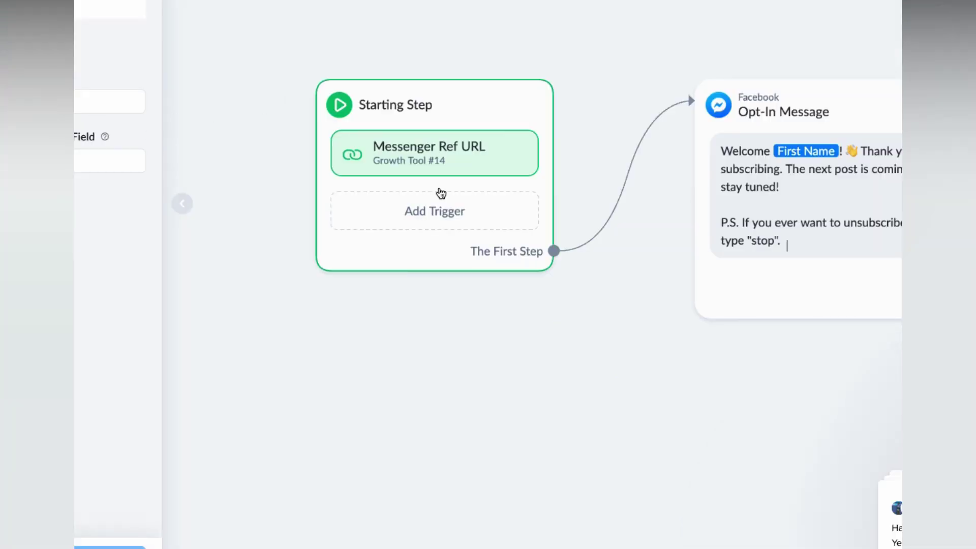
Step: Add an Instagram keyword trigger to the flow's Starting Step, ready for keyword entry
{"action": "left_click", "coordinate": [446, 214]}
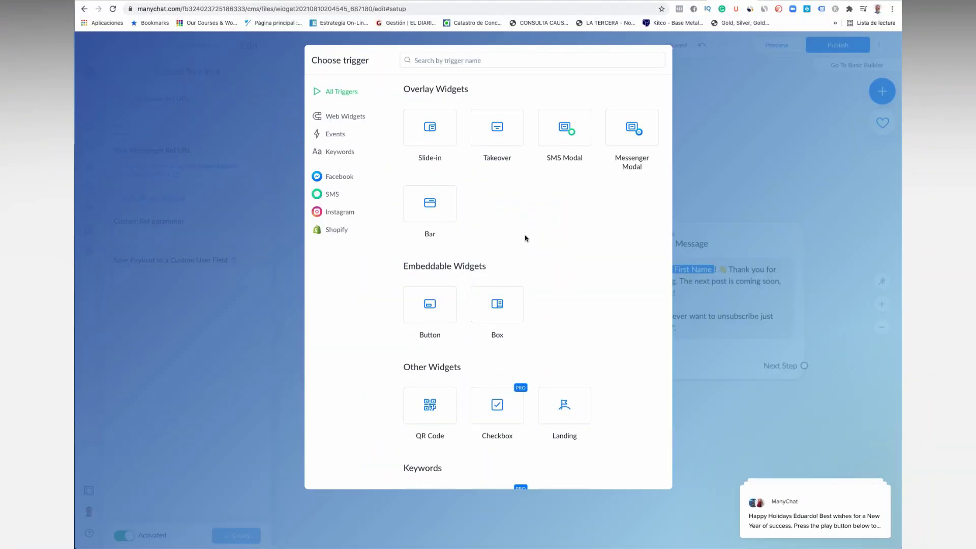
{"action": "scroll", "coordinate": [525, 239], "scroll_direction": "down", "scroll_amount": 5}
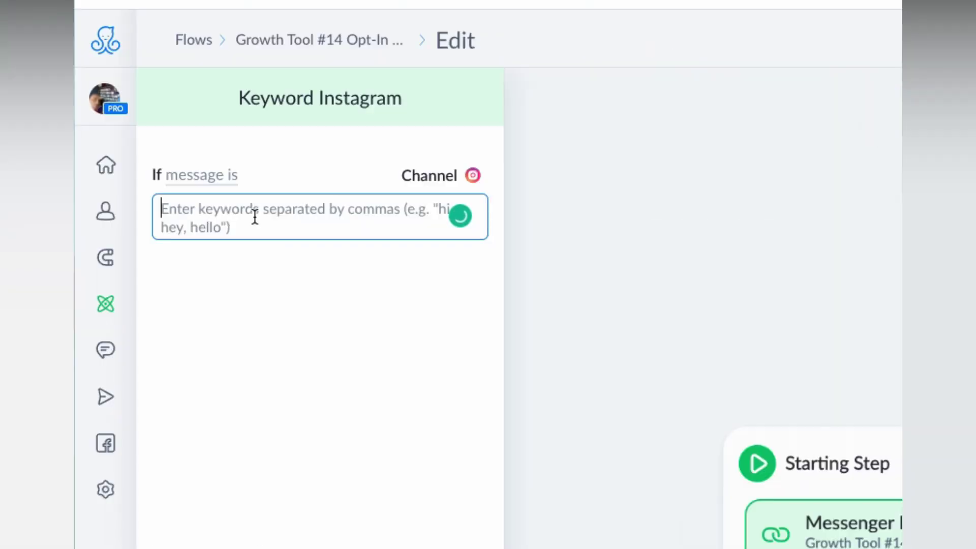
{"action": "type", "text": "a"}
{"action": "key", "text": "BackSpace"}
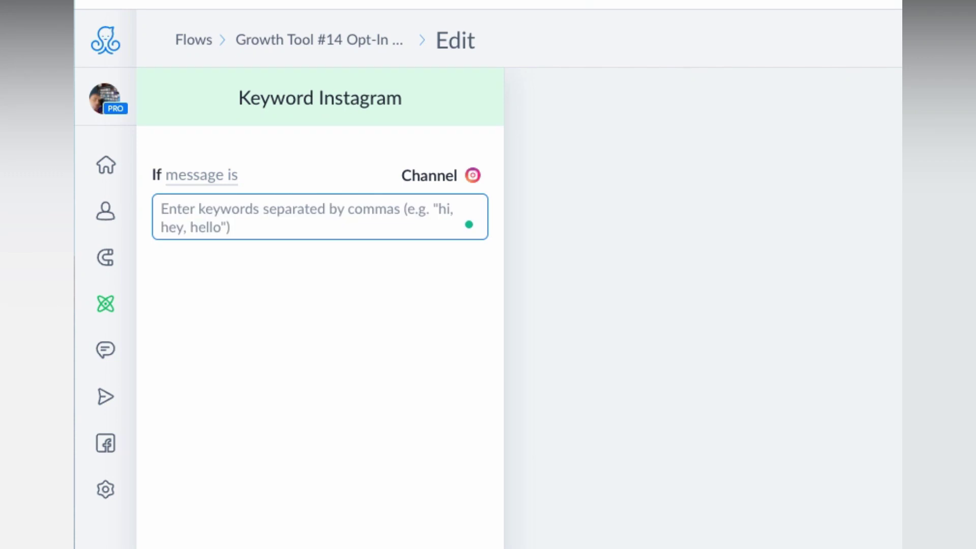
Step: Set the Instagram trigger's "message is" keywords to "libro, yo, mas info, info" and create the trigger
{"action": "type", "text": "libro"}
{"action": "type", "text": ", yo"}
{"action": "type", "text": ", quier"}
{"action": "key", "text": "BackSpace"}
{"action": "key", "text": "BackSpace"}
{"action": "key", "text": "BackSpace"}
{"action": "key", "text": "BackSpace"}
{"action": "type", "text": "mas info, info"}
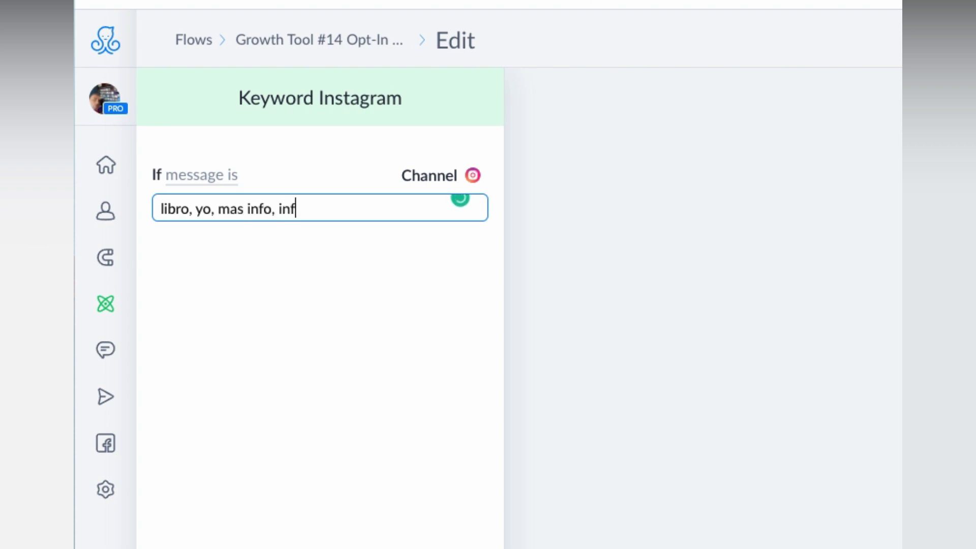
{"action": "key", "text": "Return"}
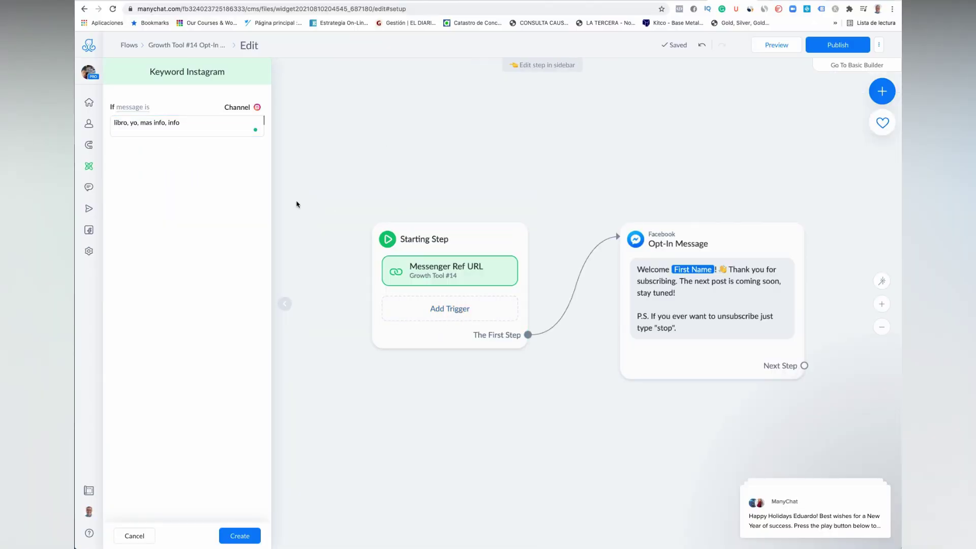
{"action": "left_click", "coordinate": [463, 348]}
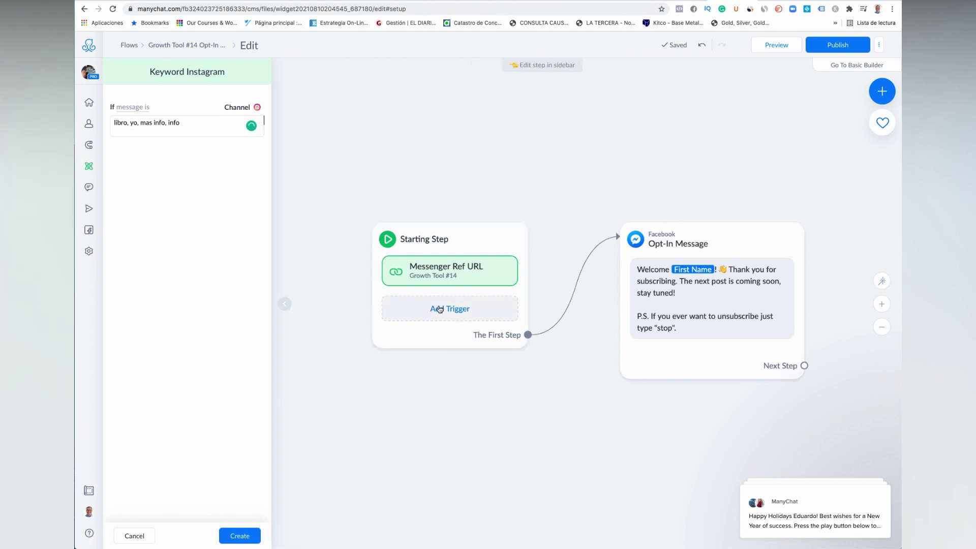
{"action": "left_click", "coordinate": [163, 146]}
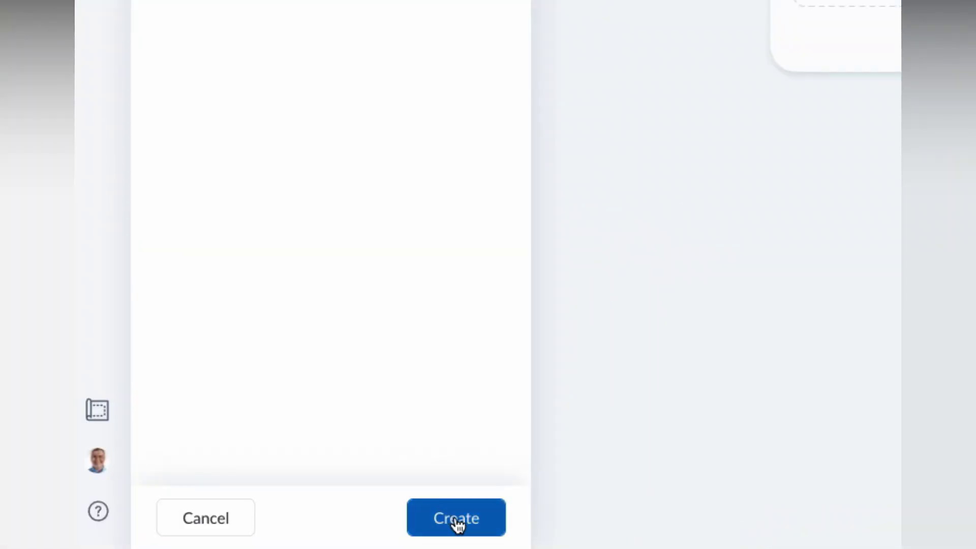
{"action": "left_click", "coordinate": [457, 523]}
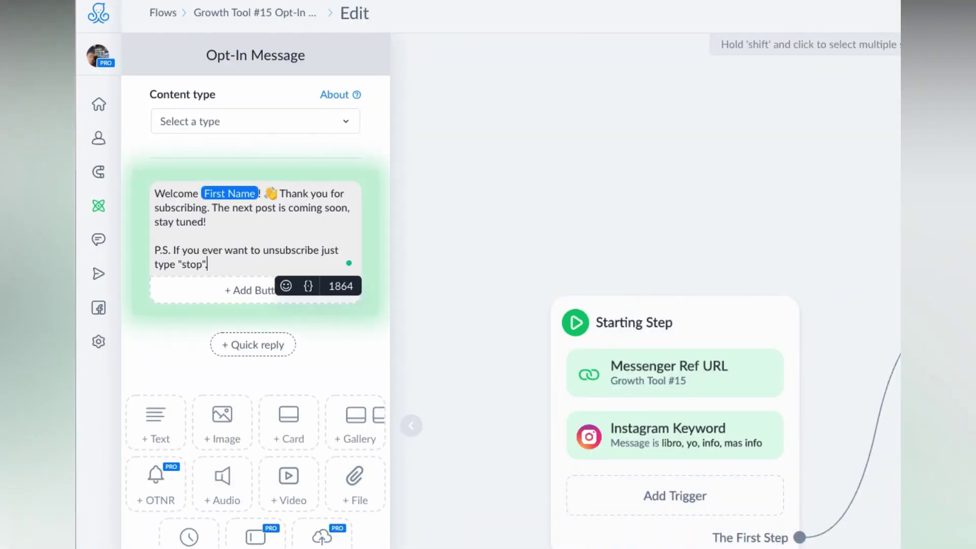
Step: Insert a new first line in the Opt-In Message reading "Bienvenido", the First Name field and an exclamation mark, above the English text
{"action": "mouse_move", "coordinate": [194, 203]}
{"action": "left_click", "coordinate": [156, 192]}
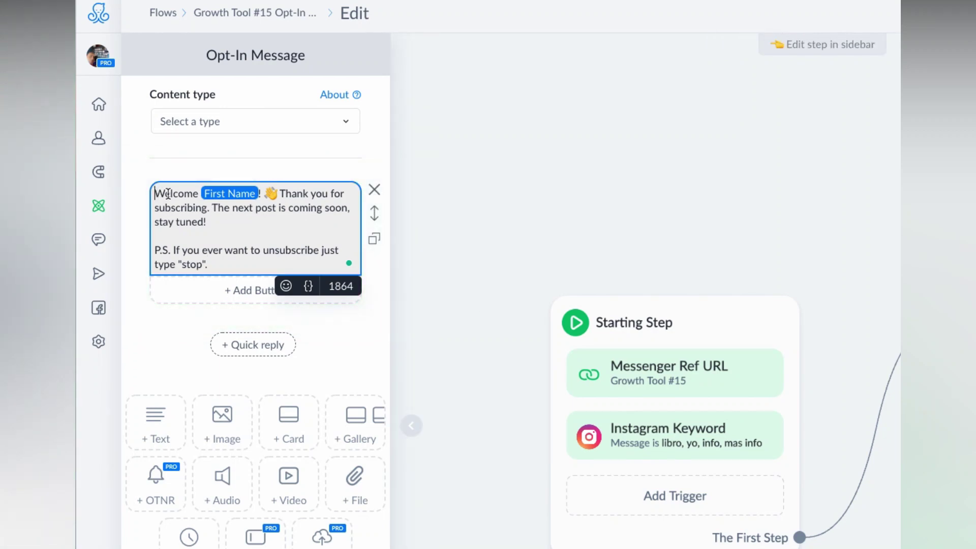
{"action": "key", "text": "Return"}
{"action": "key", "text": "Return"}
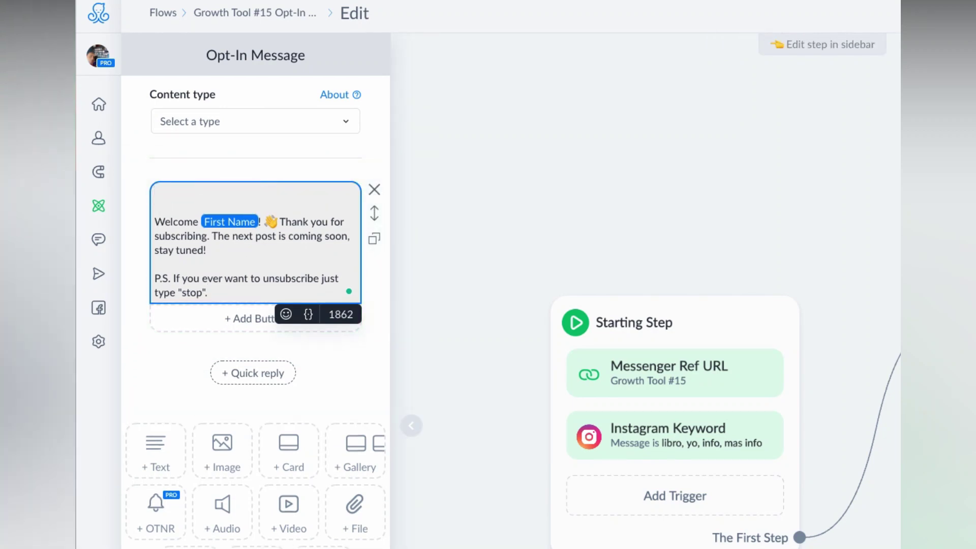
{"action": "type", "text": "Bienvenido"}
{"action": "left_click", "coordinate": [308, 318]}
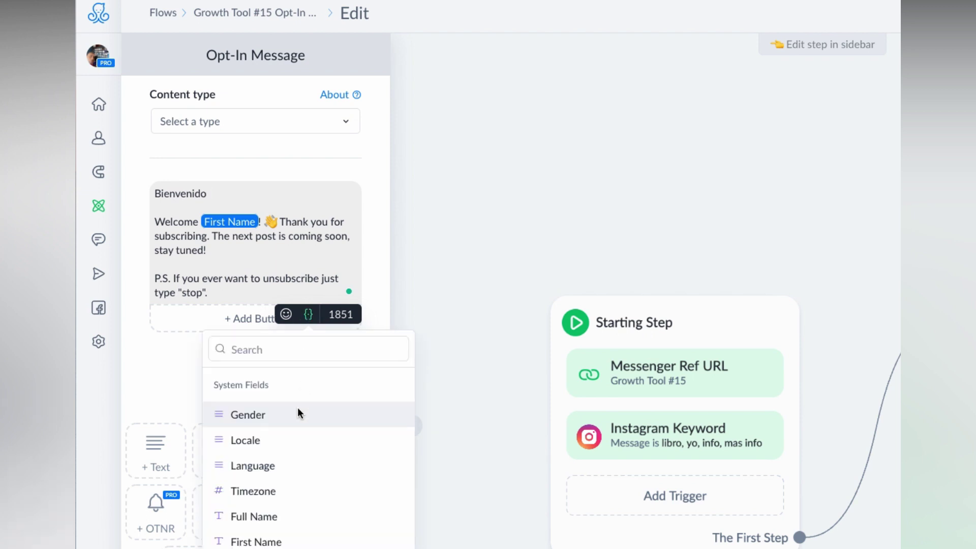
{"action": "scroll", "coordinate": [280, 474], "scroll_direction": "down", "scroll_amount": 1}
{"action": "scroll", "coordinate": [280, 481], "scroll_direction": "down", "scroll_amount": 1}
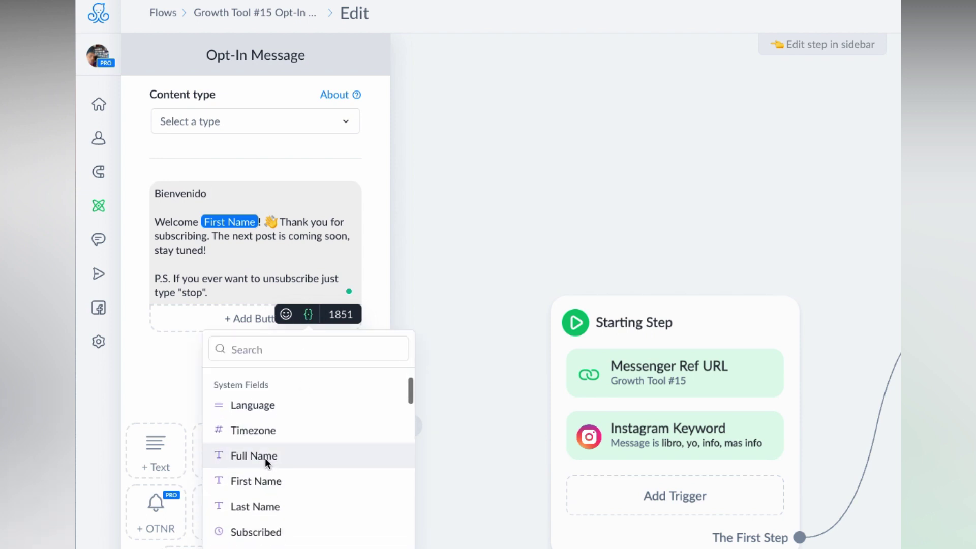
{"action": "left_click", "coordinate": [261, 482]}
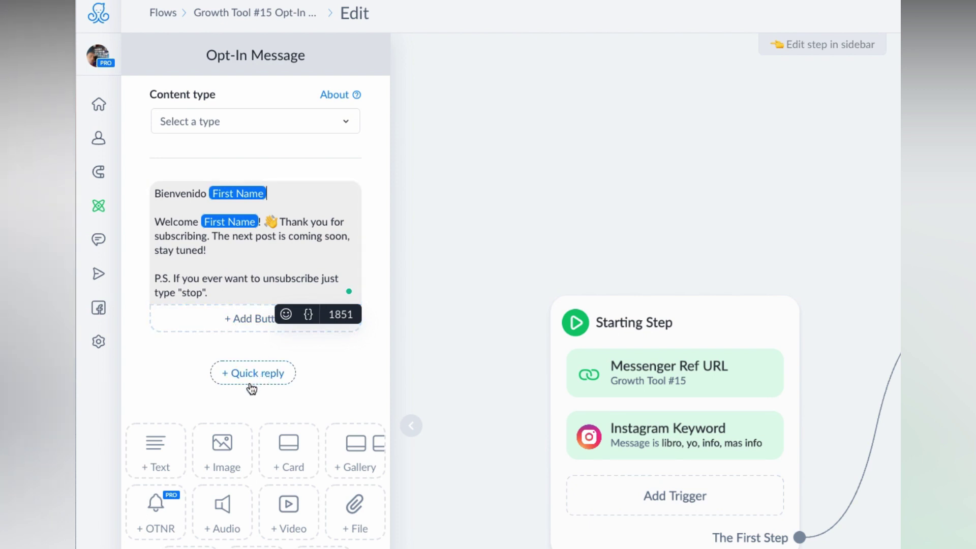
{"action": "type", "text": "!"}
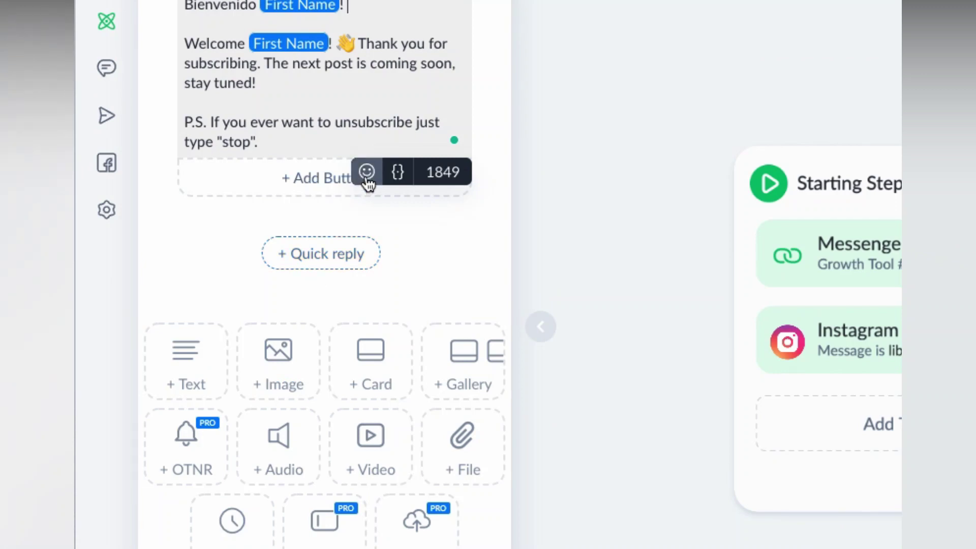
Step: Add a waving hand emoji at the end of the "Bienvenido" greeting in the Opt-In Message
{"action": "left_click", "coordinate": [366, 172]}
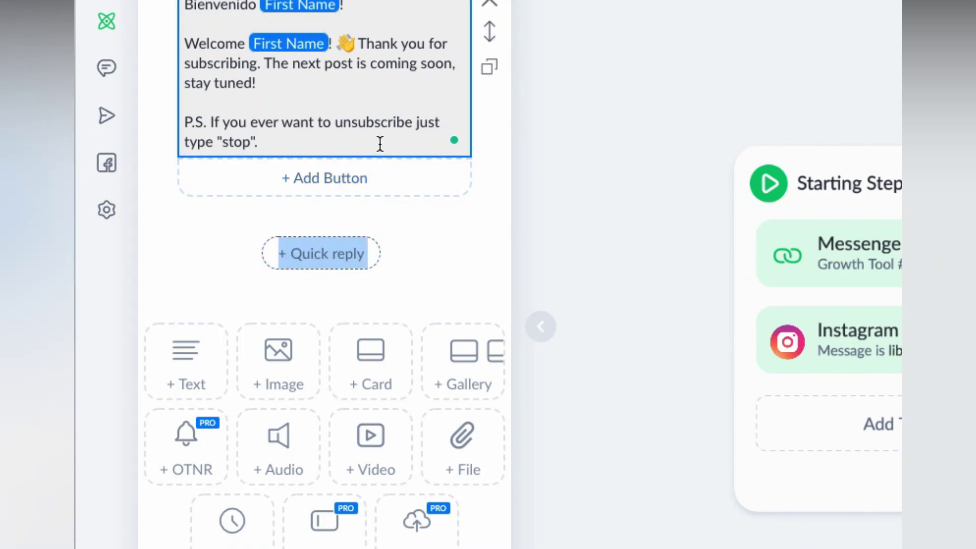
{"action": "left_click", "coordinate": [349, 6]}
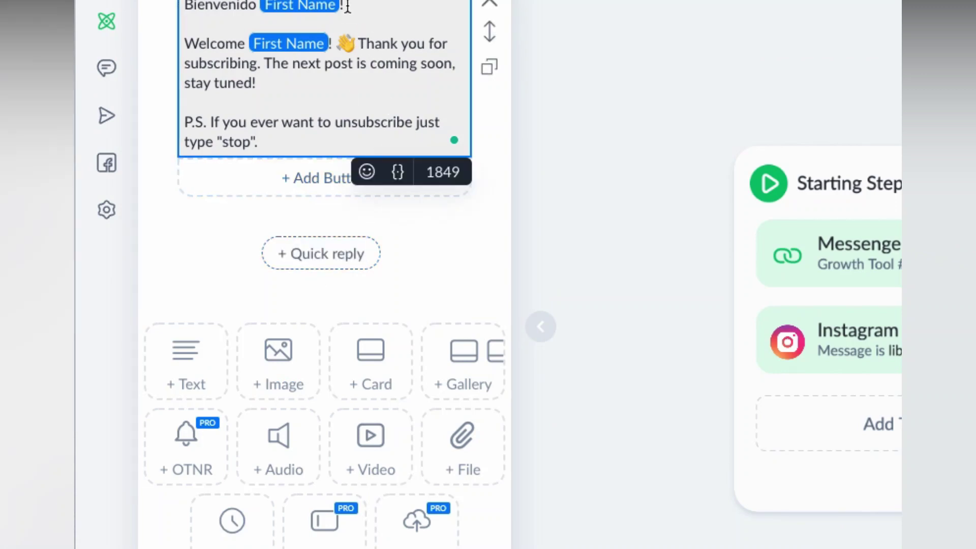
{"action": "left_click", "coordinate": [366, 173]}
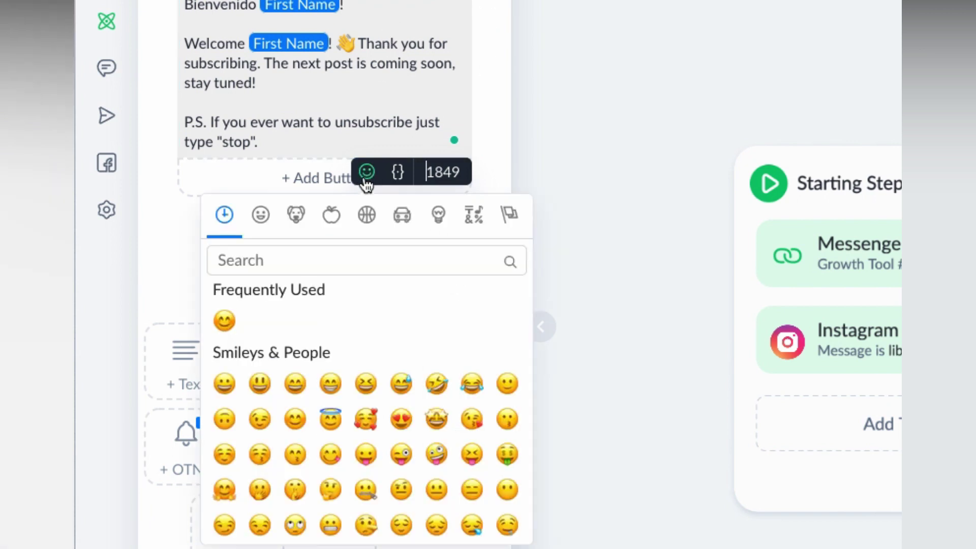
{"action": "scroll", "coordinate": [318, 444], "scroll_direction": "down", "scroll_amount": 8}
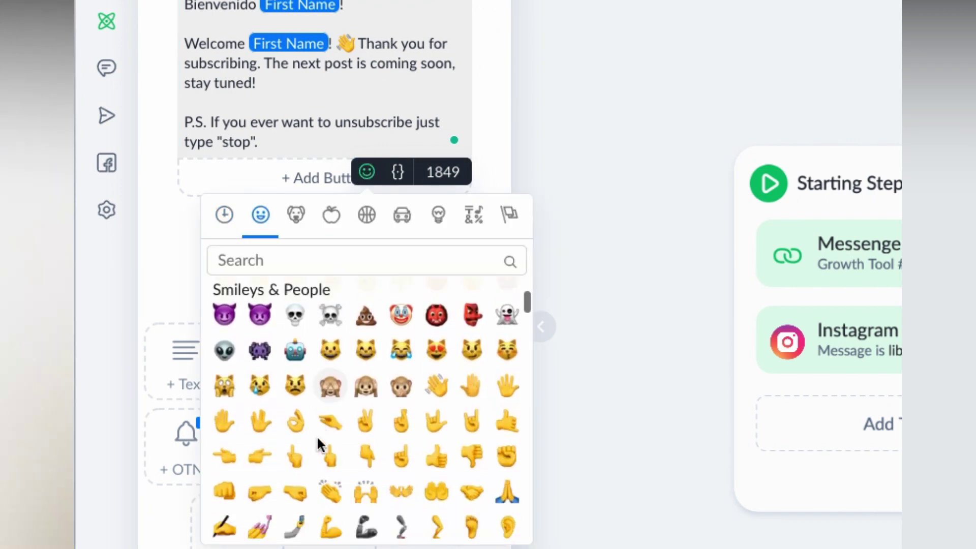
{"action": "left_click", "coordinate": [436, 379]}
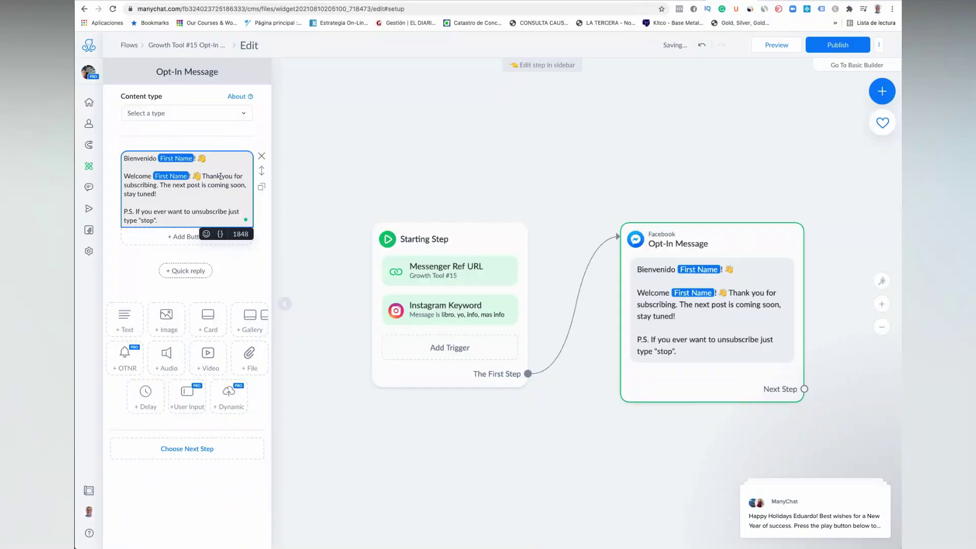
Step: Continue the greeting with "Gracias por tu interes. El proximo paso es que puedas conseguir tu ebook"
{"action": "type", "text": "Gracias por tu inte"}
{"action": "key", "text": "BackSpace"}
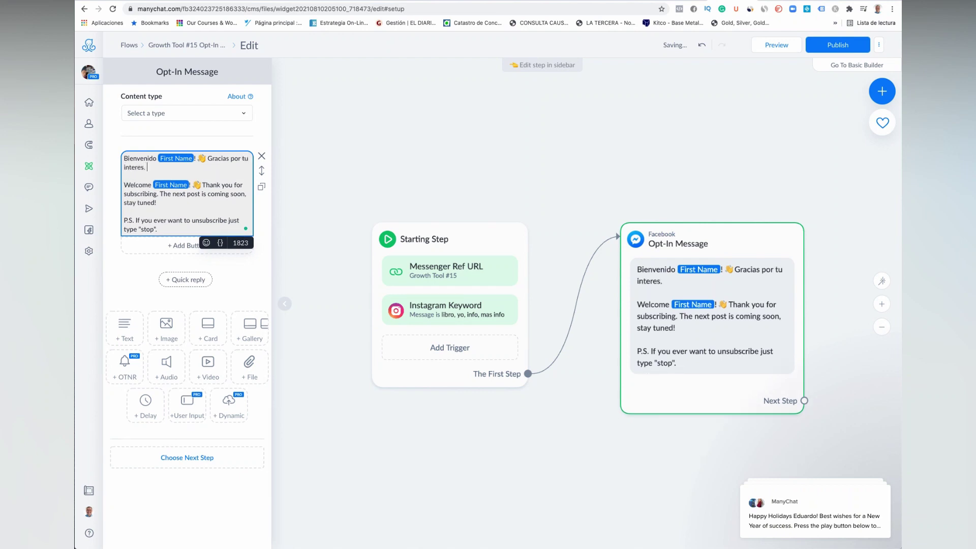
{"action": "type", "text": ". El p"}
{"action": "type", "text": "r"}
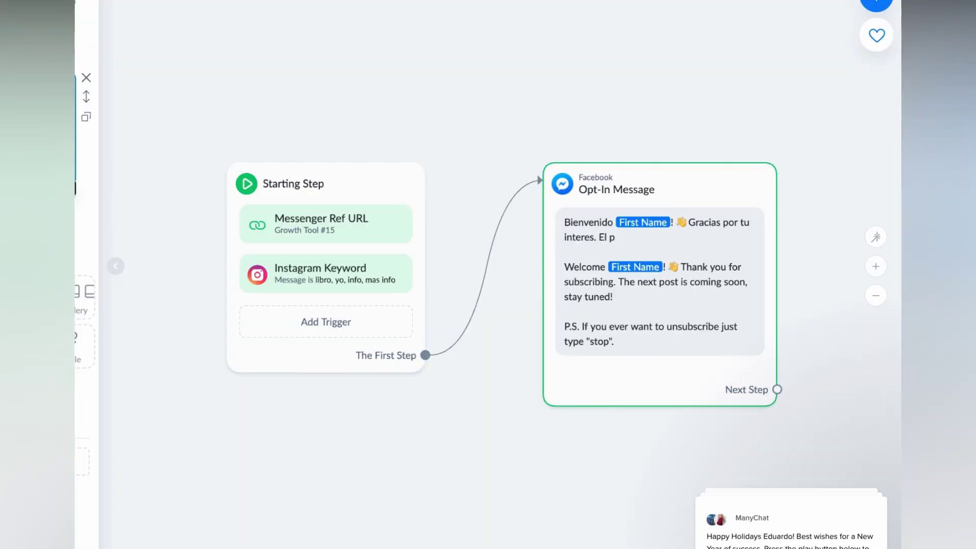
{"action": "type", "text": "oxiom"}
{"action": "type", "text": " es que"}
{"action": "key", "text": "Return"}
{"action": "type", "text": "puedas conseguir tu eoo"}
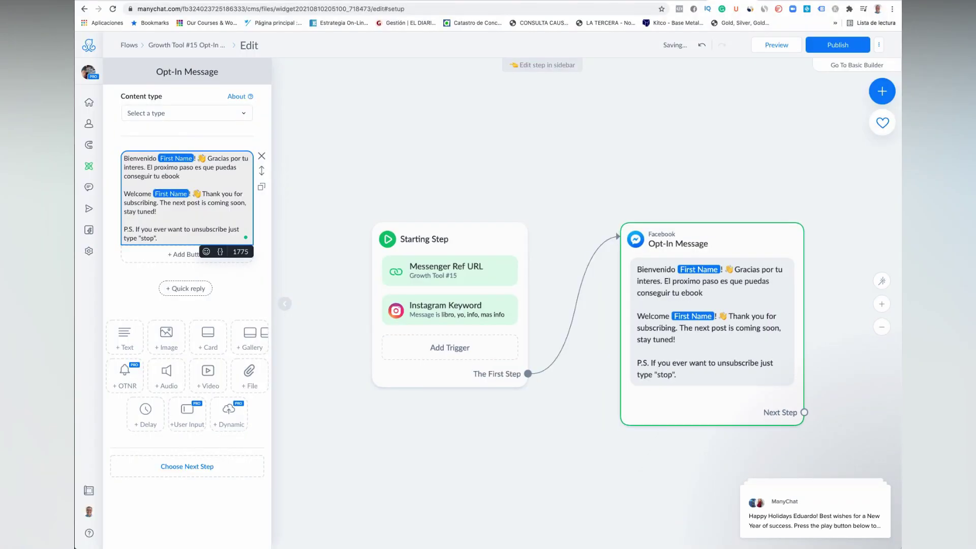
Step: End the ebook sentence with a period and add a separate paragraph reading PD: Si quieres parar solo escribe "stop"
{"action": "key", "text": "Return"}
{"action": "key", "text": "Return"}
{"action": "type", "text": "P"}
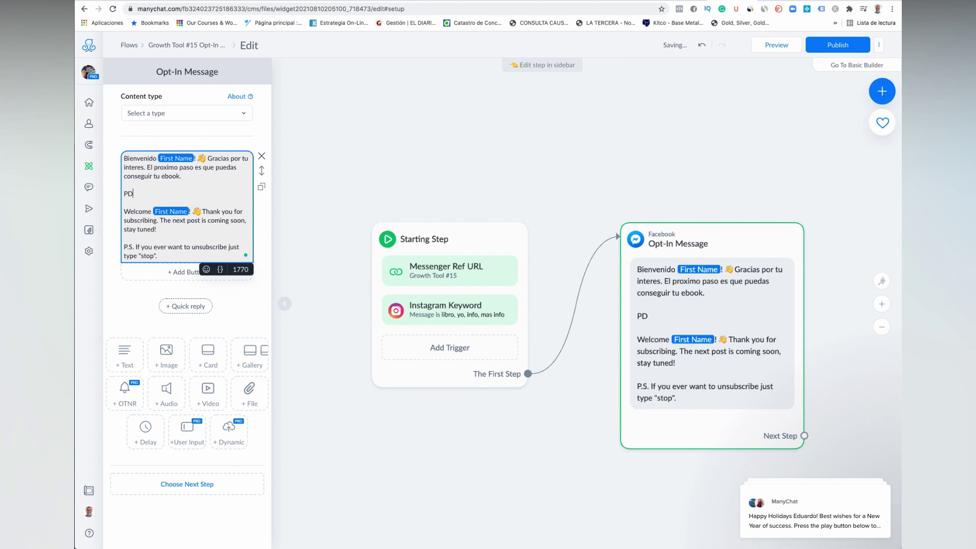
{"action": "type", "text": "D: Si quieres parar solo escribe \"stop"}
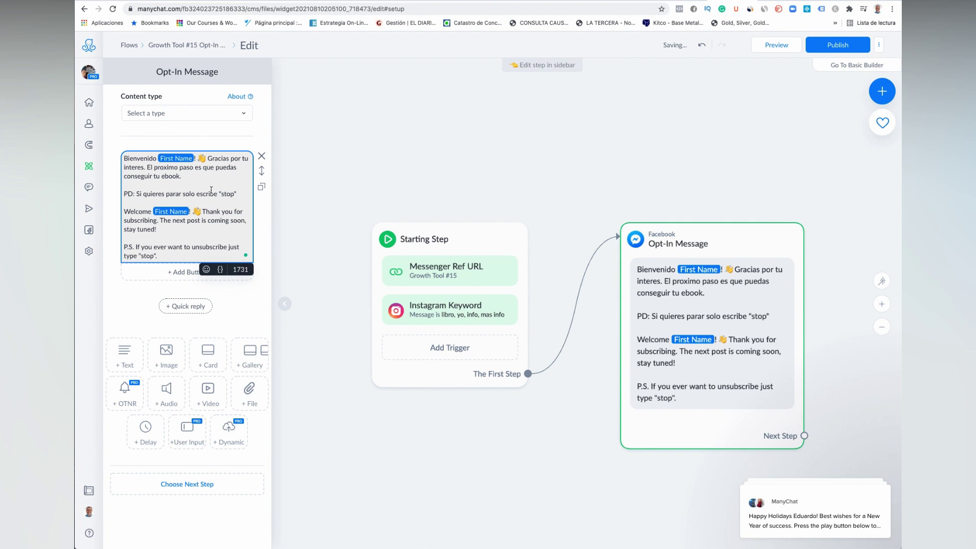
Step: Delete the default English welcome and unsubscribe paragraphs from the Opt-In Message
{"action": "left_click_drag", "start_coordinate": [158, 256], "coordinate": [123, 209]}
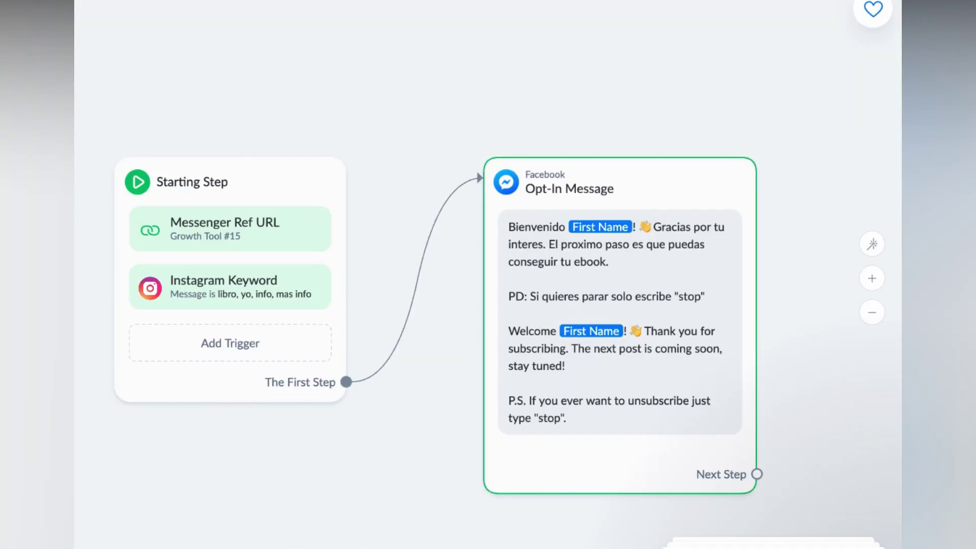
{"action": "key", "text": "BackSpace"}
{"action": "mouse_move", "coordinate": [681, 345]}
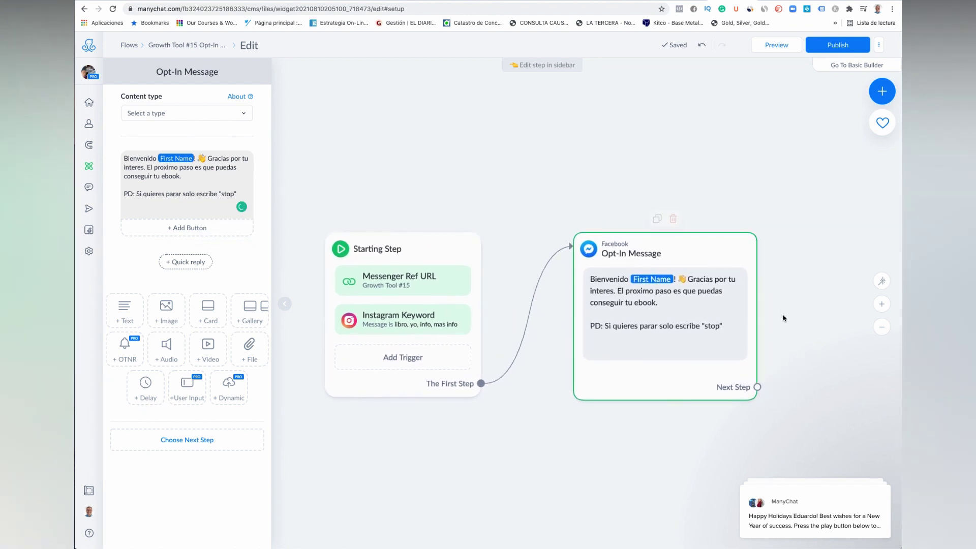
Step: Move the Starting Step and Opt-In Message blocks up and to the left, leaving room for further steps
{"action": "left_click", "coordinate": [882, 328]}
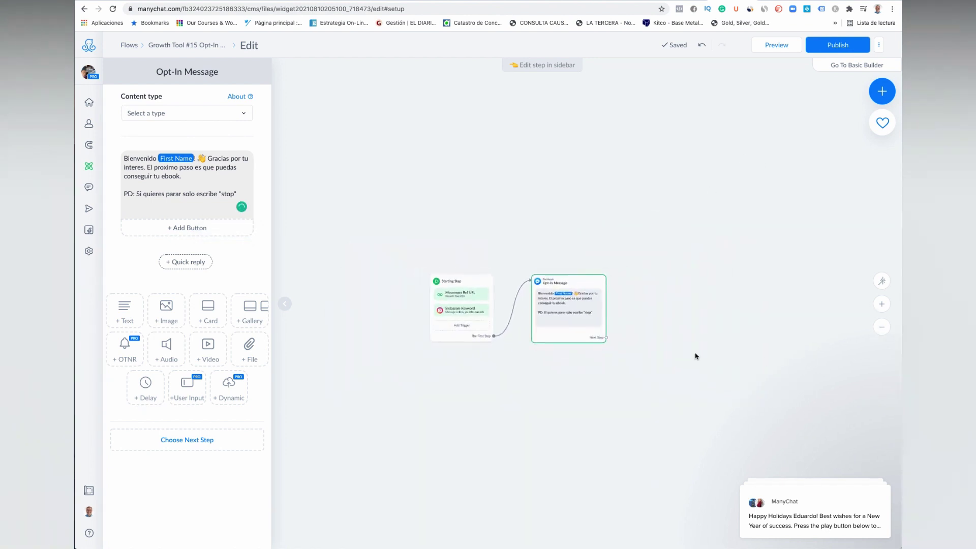
{"action": "left_click", "coordinate": [879, 303]}
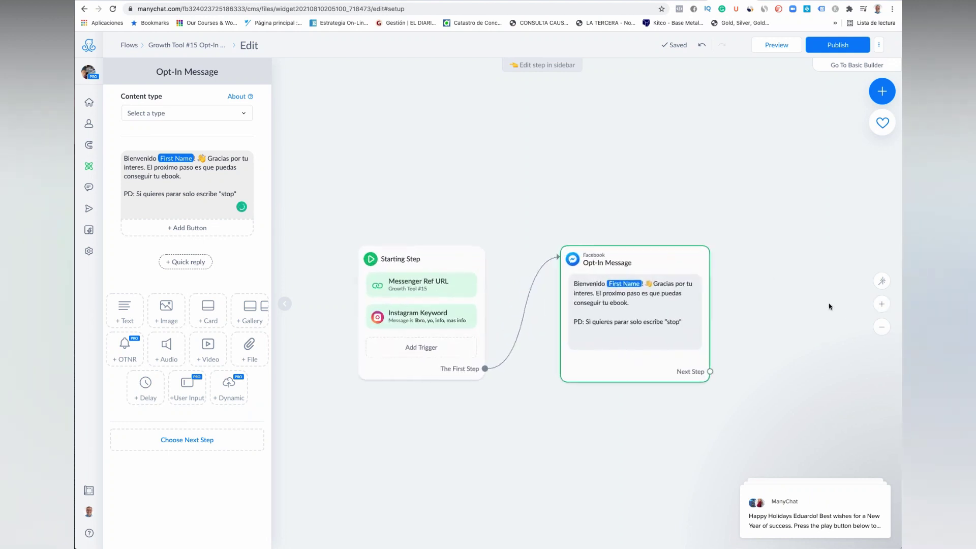
{"action": "left_click_drag", "start_coordinate": [661, 268], "coordinate": [630, 205]}
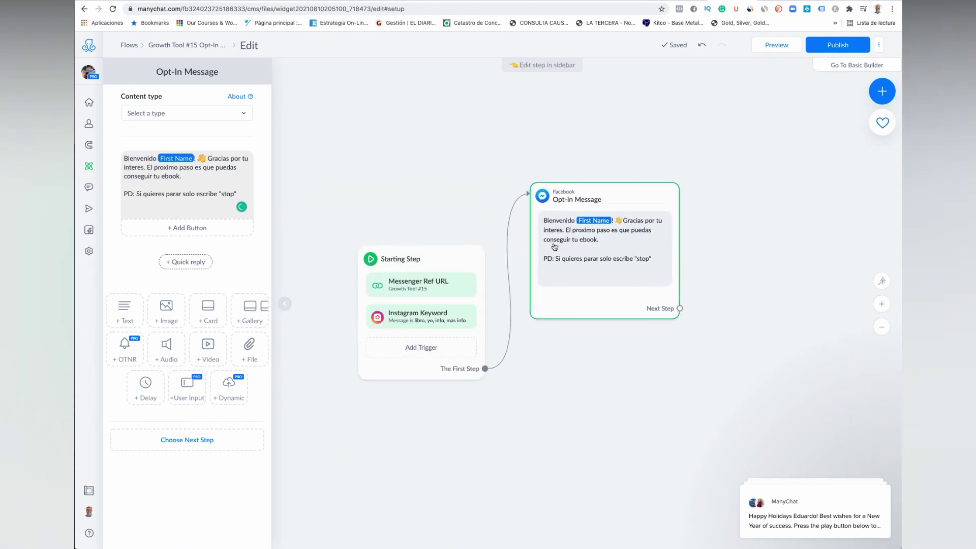
{"action": "left_click_drag", "start_coordinate": [451, 250], "coordinate": [420, 194]}
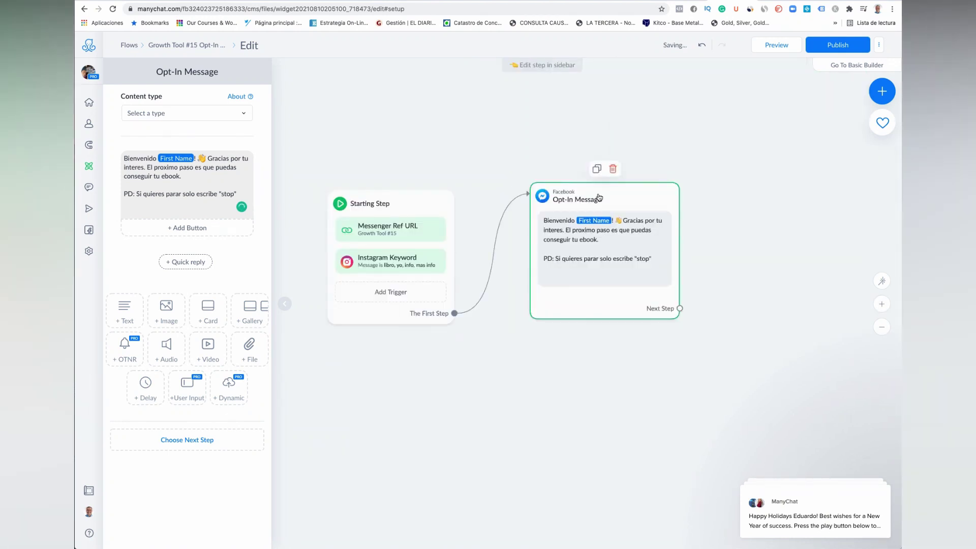
{"action": "left_click_drag", "start_coordinate": [617, 191], "coordinate": [596, 174]}
Step: Connect the Opt-In Message's next step to a new Start Flow block placed beside it
{"action": "left_click", "coordinate": [659, 291]}
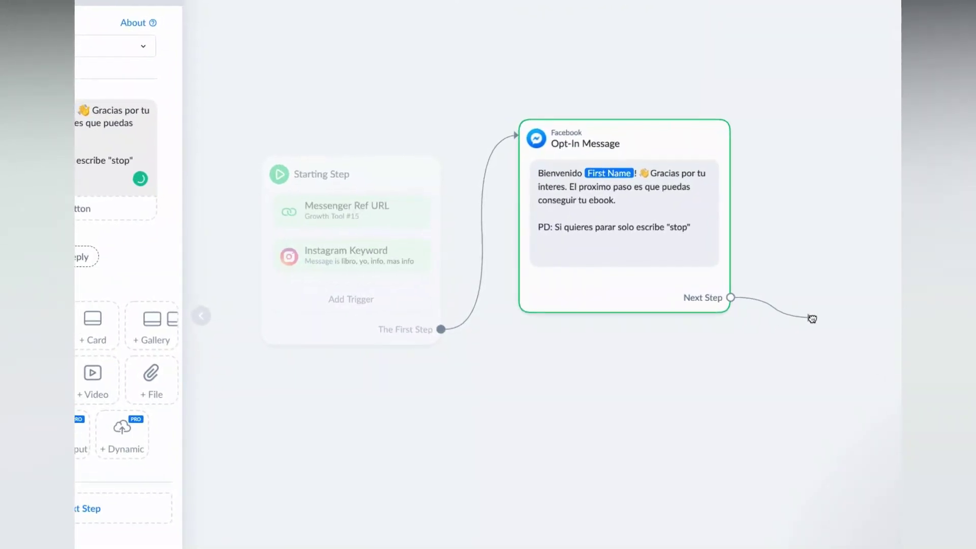
{"action": "left_click", "coordinate": [770, 318]}
{"action": "left_click", "coordinate": [738, 298]}
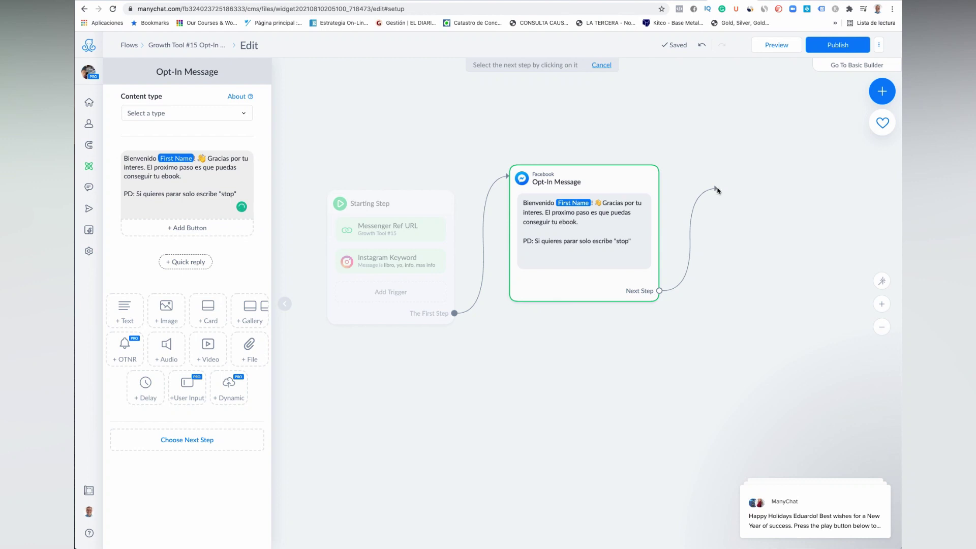
{"action": "left_click", "coordinate": [716, 190]}
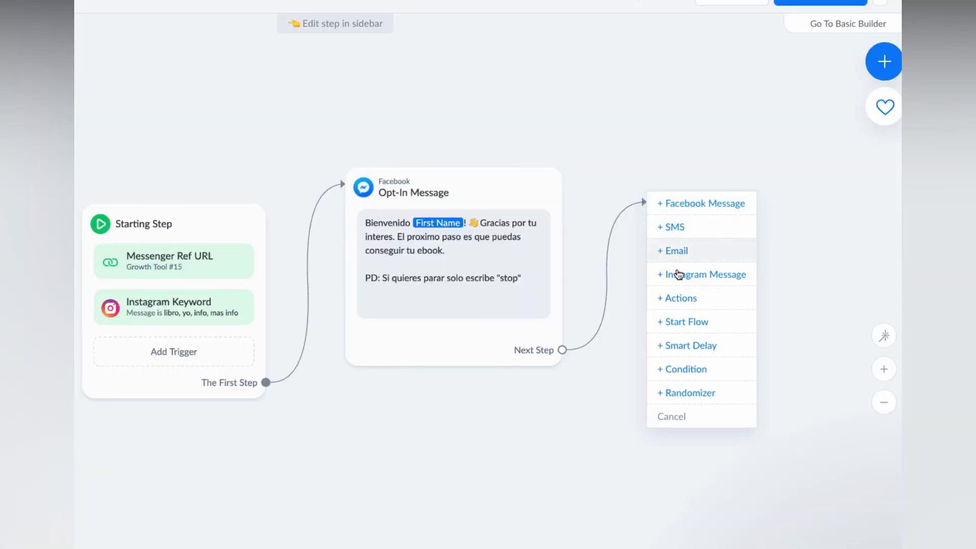
{"action": "left_click", "coordinate": [687, 324]}
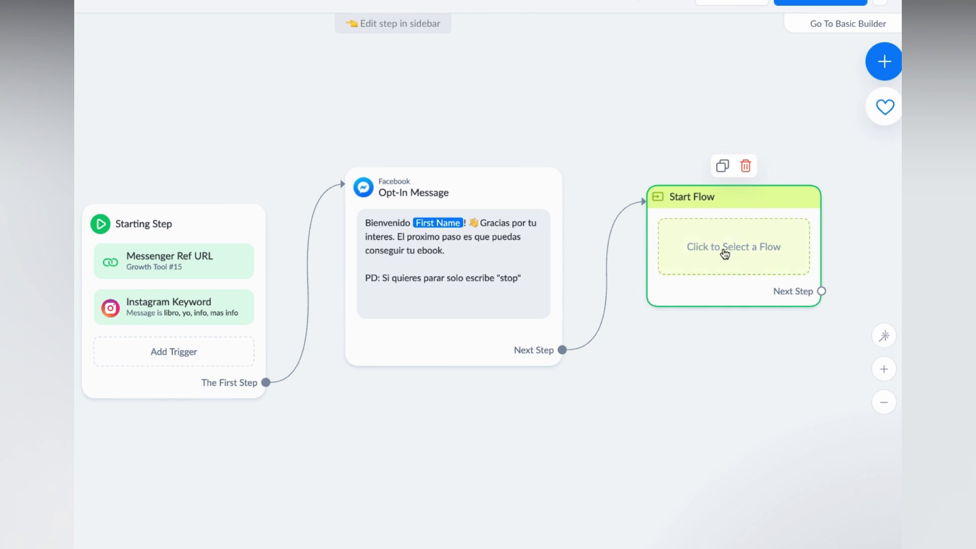
Step: Create a new flow named "Tutorial YT" as the target of the Start Flow block
{"action": "left_click", "coordinate": [712, 254]}
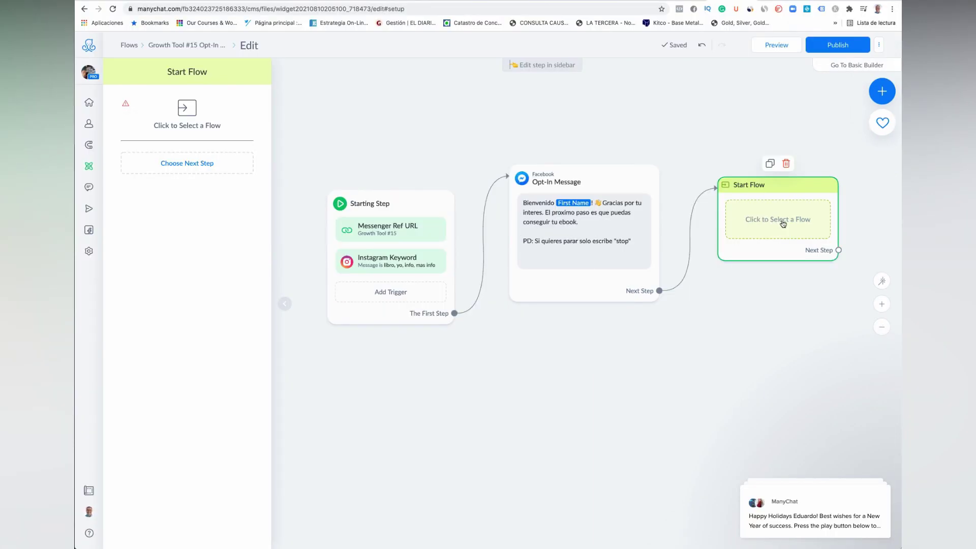
{"action": "left_click", "coordinate": [783, 224]}
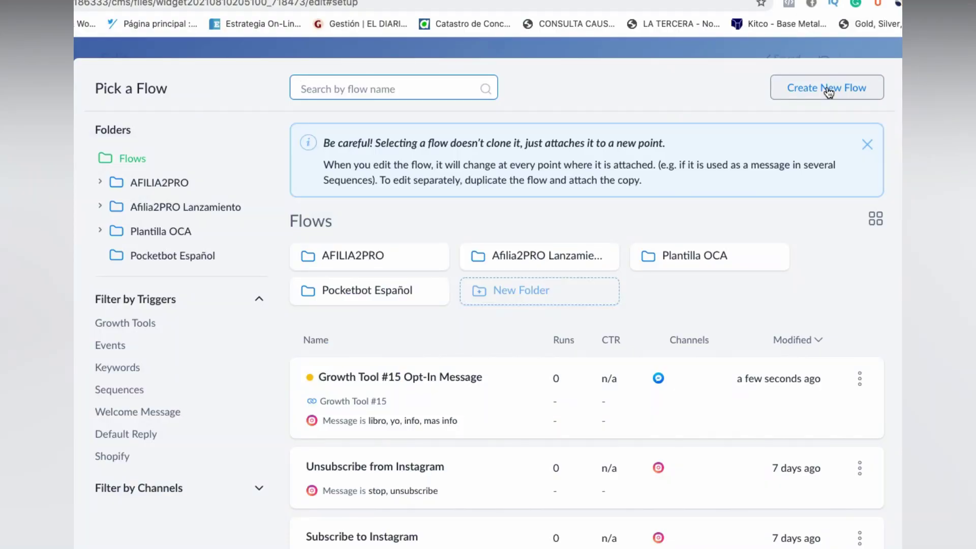
{"action": "left_click", "coordinate": [829, 90]}
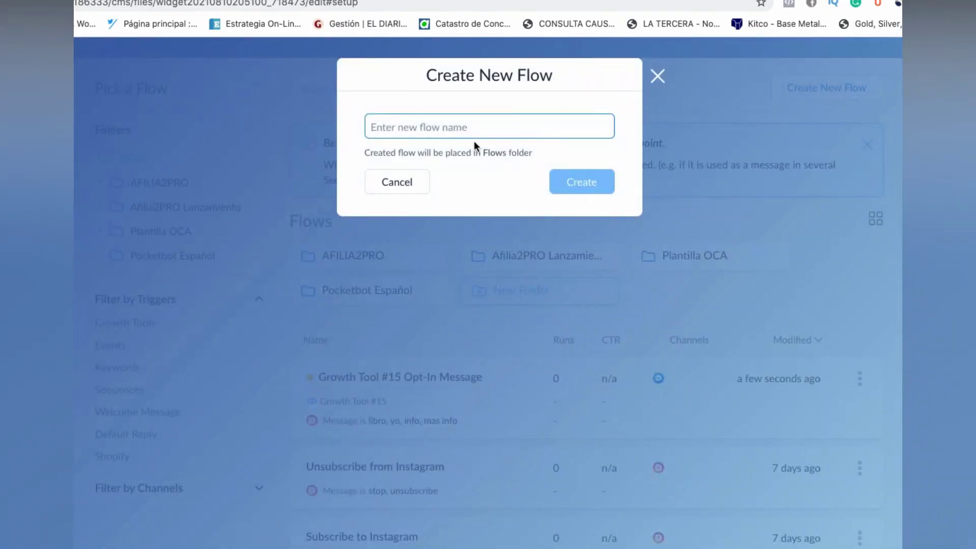
{"action": "type", "text": "T"}
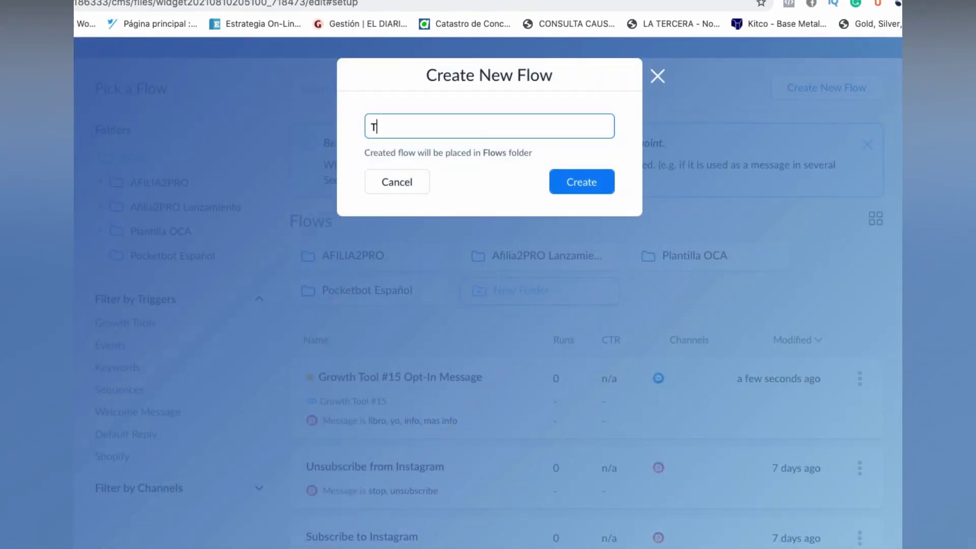
{"action": "type", "text": "utorial YT"}
{"action": "left_click", "coordinate": [588, 184]}
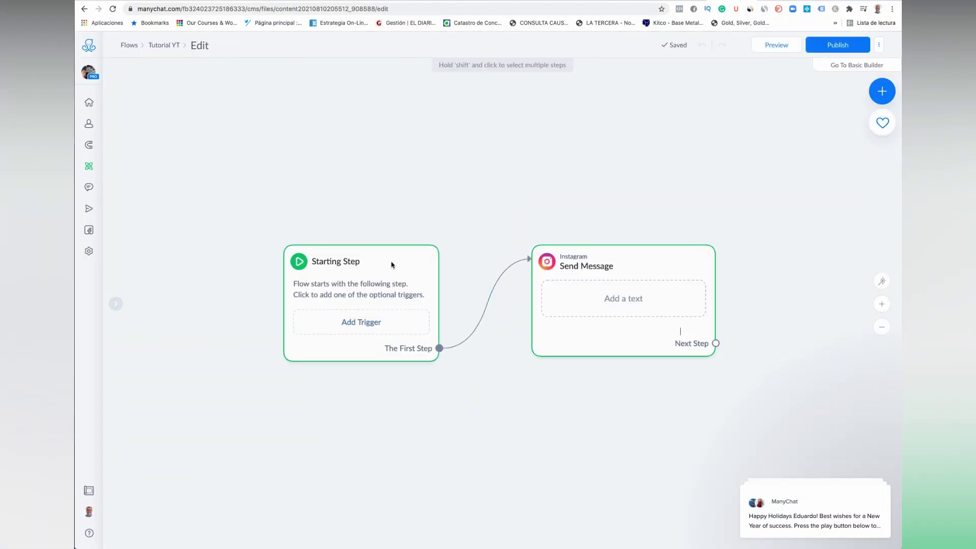
Step: Rearrange the Starting Step and message blocks higher on the canvas, with a Facebook Send Message as the first step
{"action": "left_click_drag", "start_coordinate": [391, 265], "coordinate": [326, 222]}
{"action": "left_click_drag", "start_coordinate": [665, 249], "coordinate": [645, 183]}
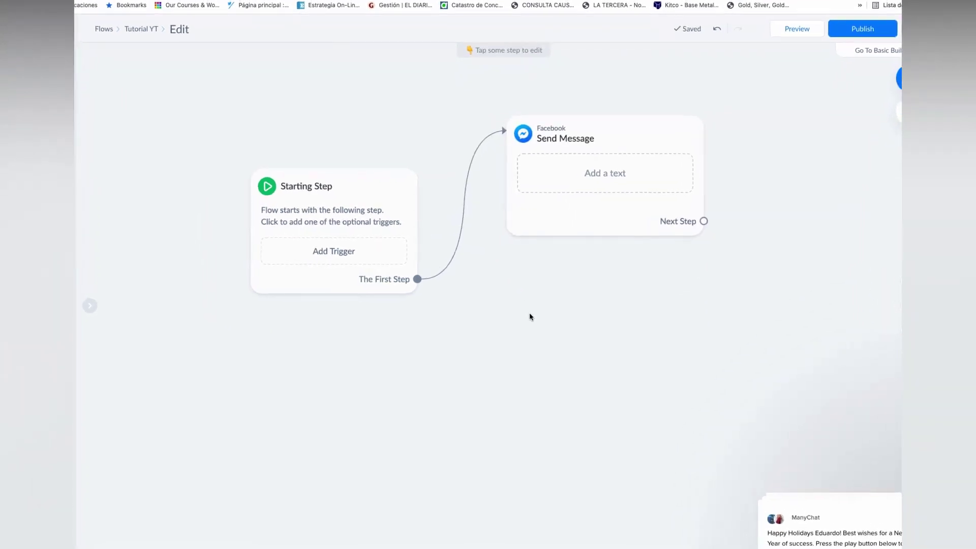
{"action": "scroll", "coordinate": [530, 316], "scroll_direction": "down", "scroll_amount": 2}
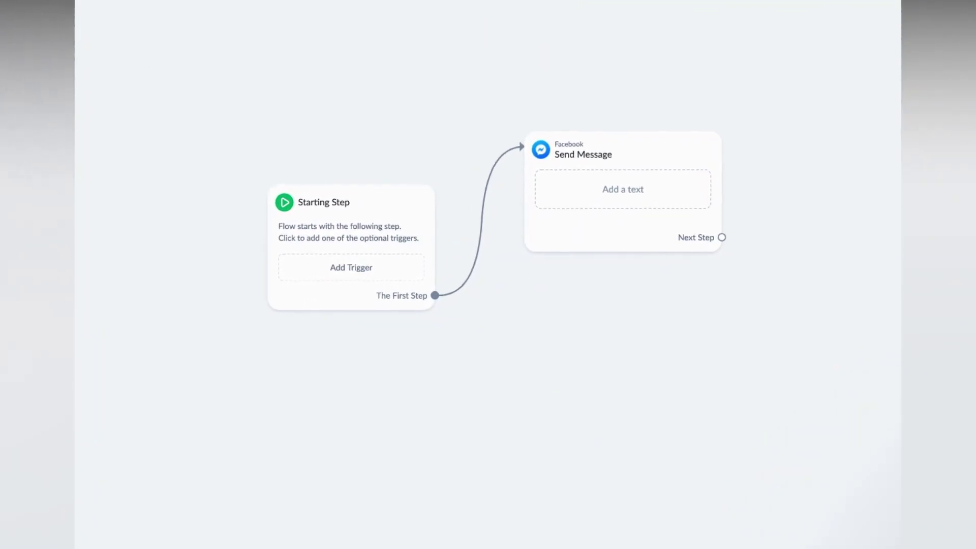
Step: Open the Facebook Send Message block and review the guidance on choosing a content type
{"action": "left_click", "coordinate": [563, 185]}
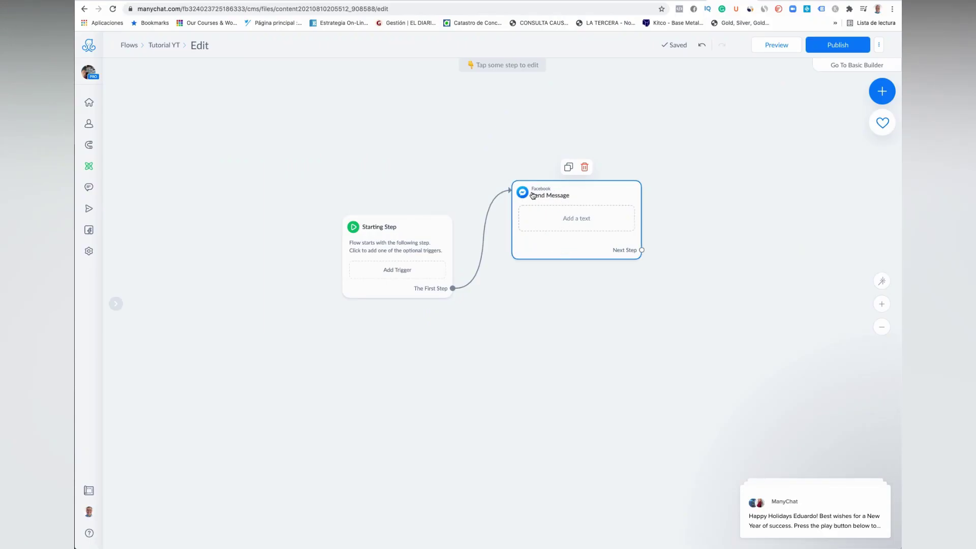
{"action": "left_click", "coordinate": [581, 224]}
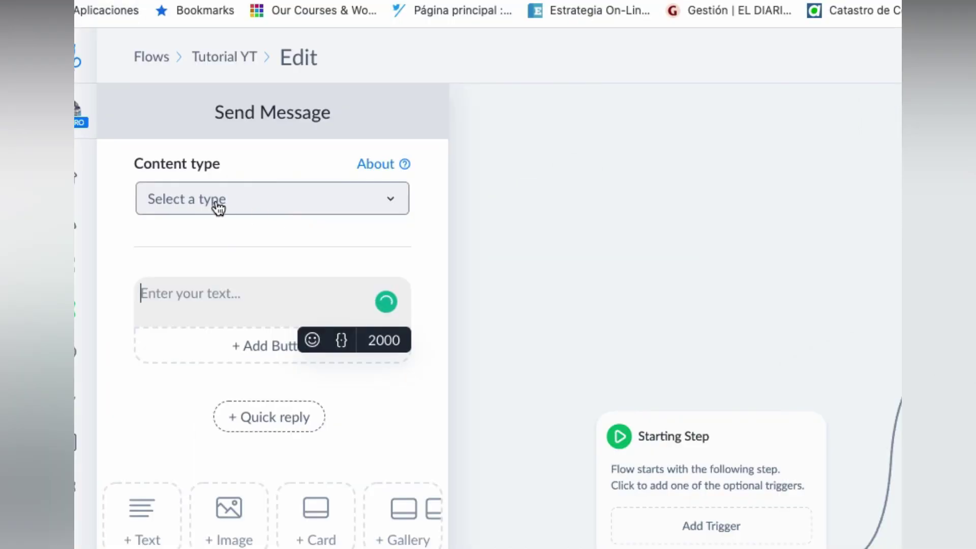
{"action": "left_click", "coordinate": [387, 202]}
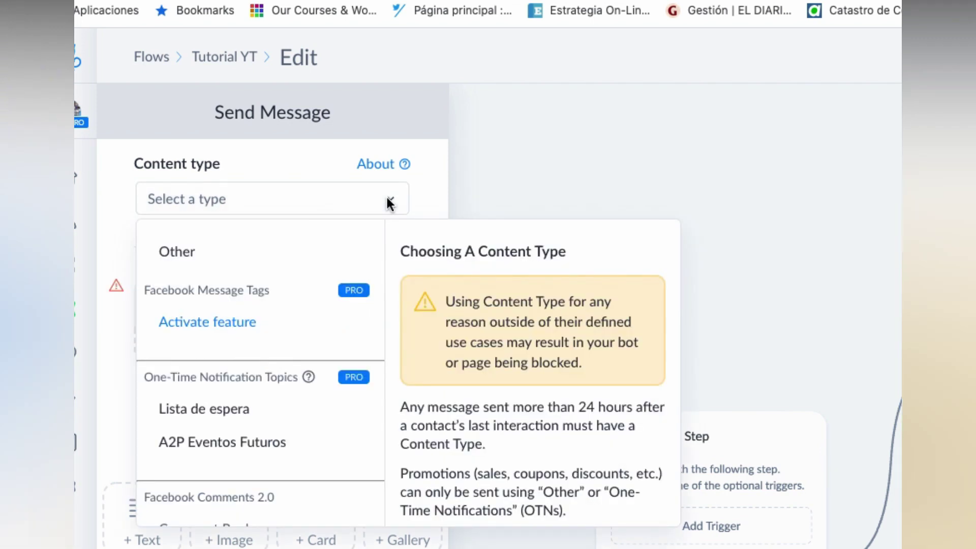
{"action": "scroll", "coordinate": [557, 387], "scroll_direction": "down", "scroll_amount": 3}
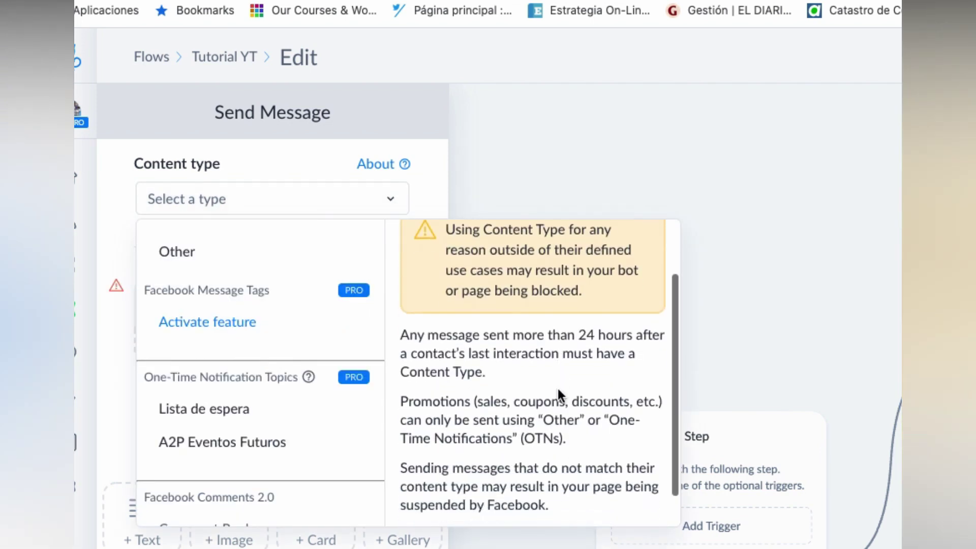
{"action": "scroll", "coordinate": [557, 388], "scroll_direction": "down", "scroll_amount": 2}
{"action": "scroll", "coordinate": [557, 388], "scroll_direction": "up", "scroll_amount": 5}
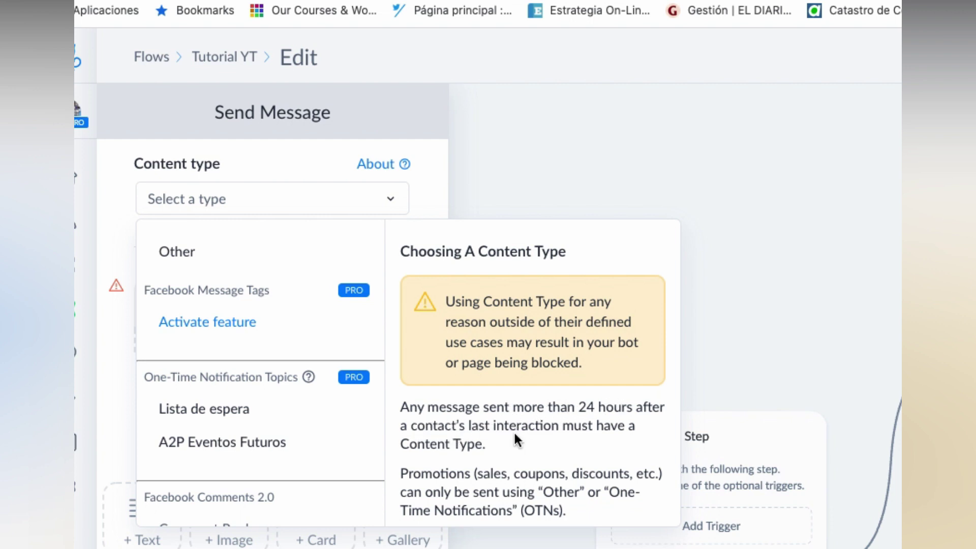
{"action": "scroll", "coordinate": [549, 428], "scroll_direction": "down", "scroll_amount": 2}
{"action": "scroll", "coordinate": [549, 430], "scroll_direction": "down", "scroll_amount": 2}
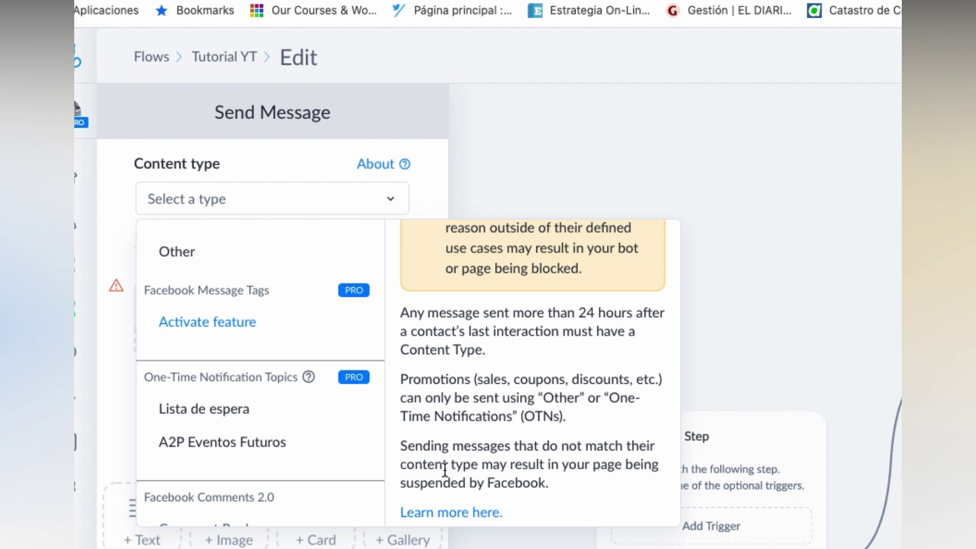
{"action": "scroll", "coordinate": [505, 470], "scroll_direction": "down", "scroll_amount": 1}
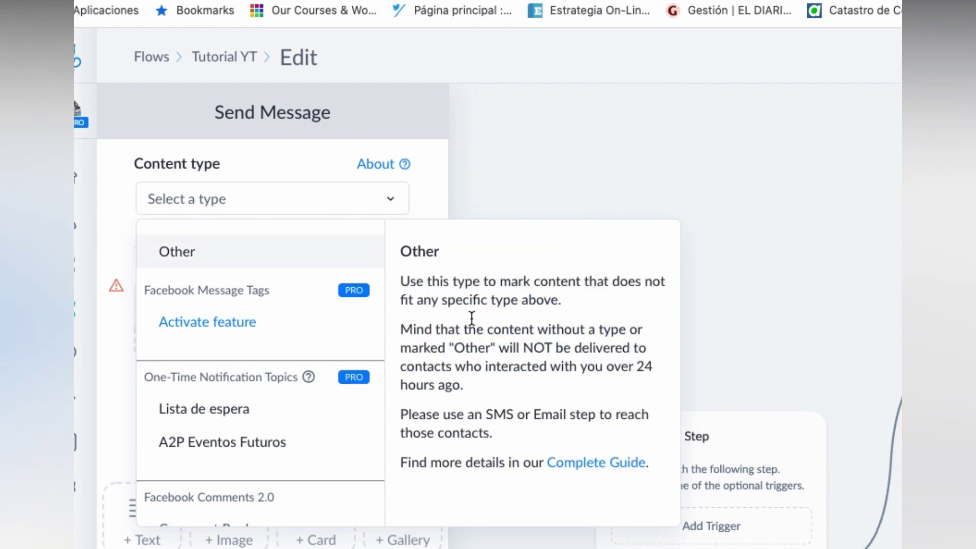
Step: Set the Send Message block's content type to Other
{"action": "left_click", "coordinate": [362, 209]}
{"action": "left_click", "coordinate": [390, 205]}
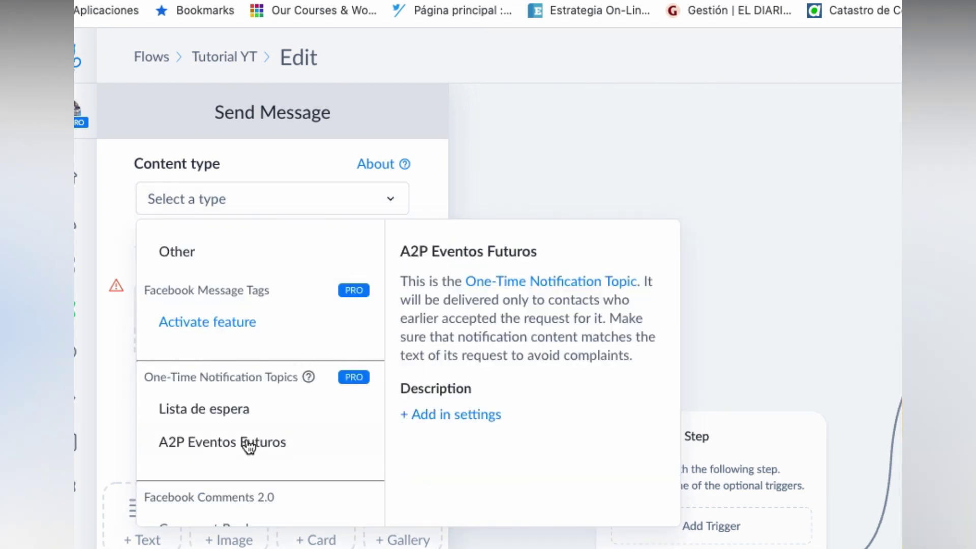
{"action": "scroll", "coordinate": [277, 415], "scroll_direction": "down", "scroll_amount": 1}
{"action": "scroll", "coordinate": [279, 417], "scroll_direction": "up", "scroll_amount": 1}
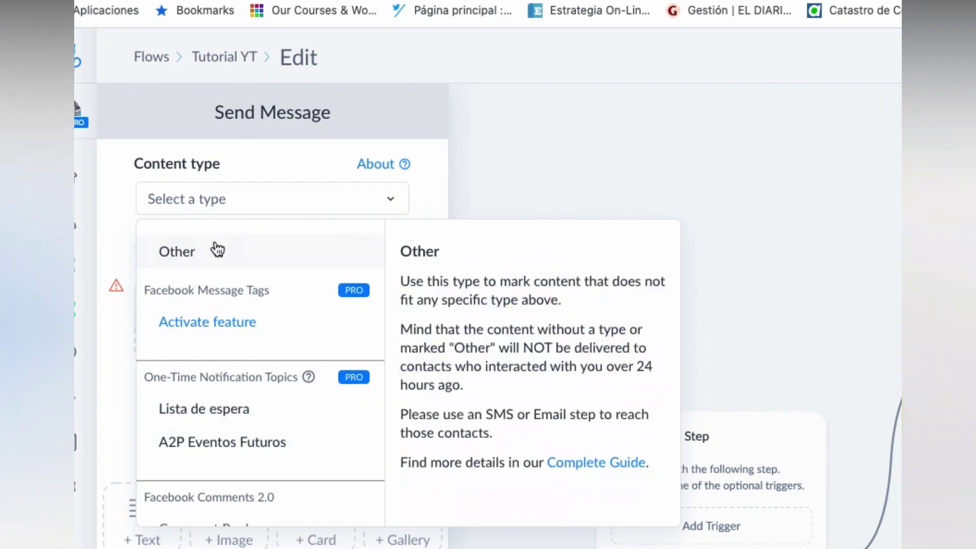
{"action": "left_click", "coordinate": [192, 257]}
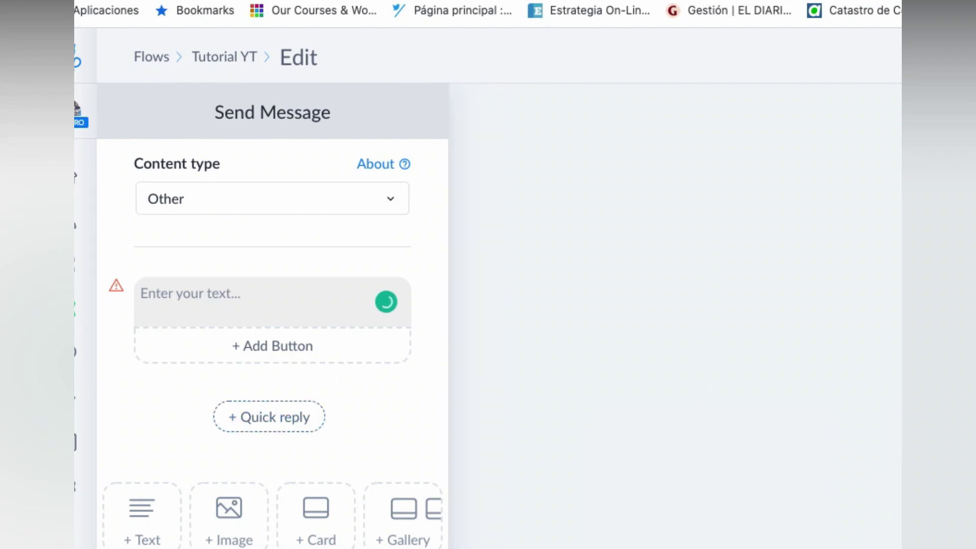
Step: Add a question with free keyboard input below the empty text, and move the Starting Step block slightly up and to the left
{"action": "left_click", "coordinate": [269, 416]}
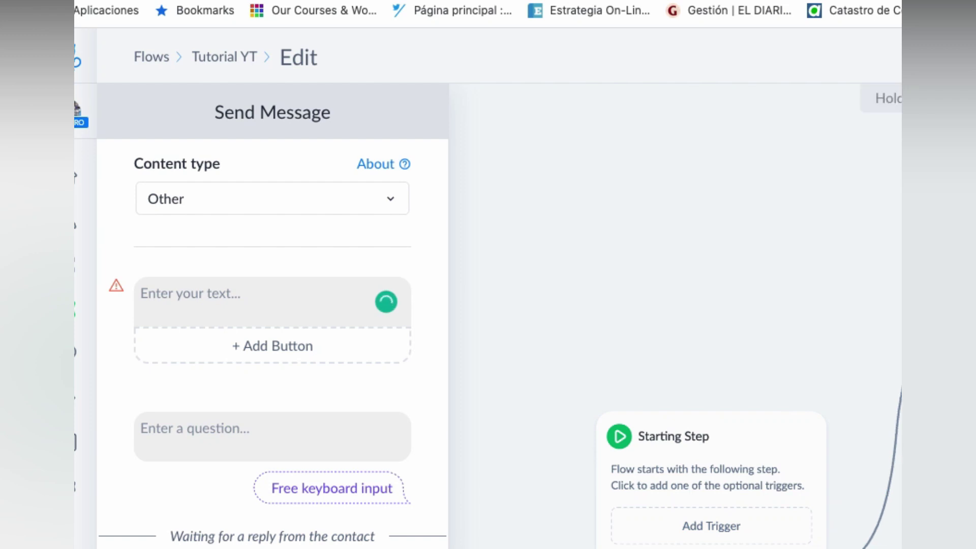
{"action": "left_click_drag", "start_coordinate": [741, 444], "coordinate": [715, 380]}
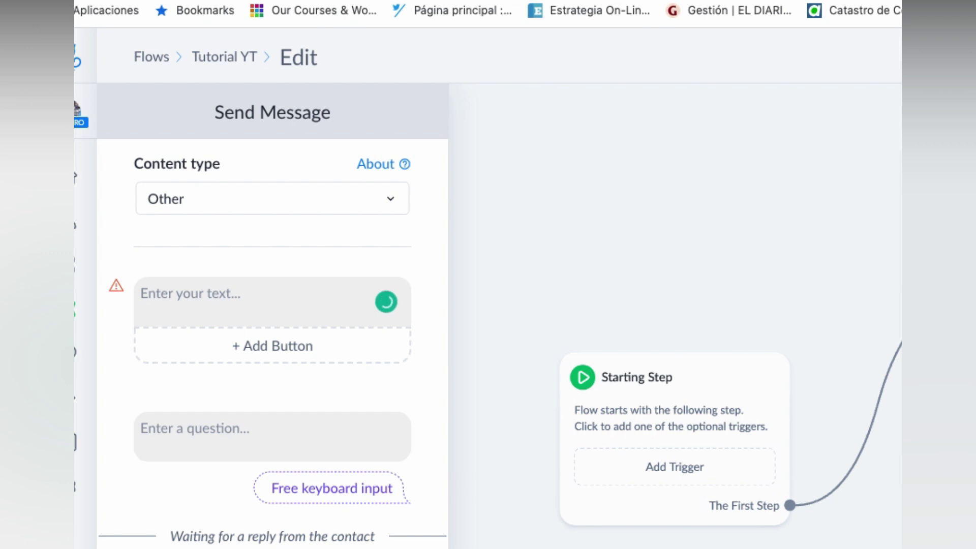
Step: Start the message text with "Hola", the First Name field, an exclamation mark and a victory-hand emoji
{"action": "left_click", "coordinate": [234, 295]}
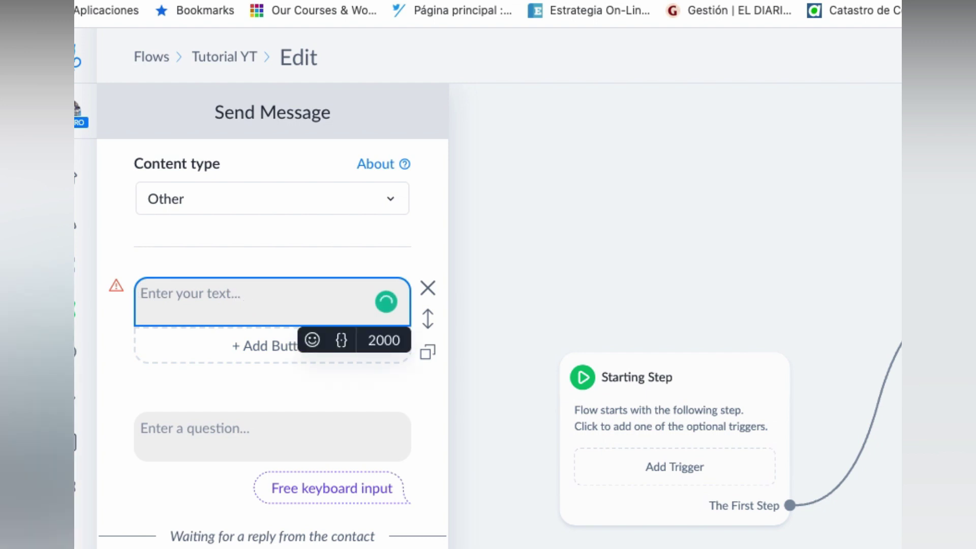
{"action": "type", "text": "Hola"}
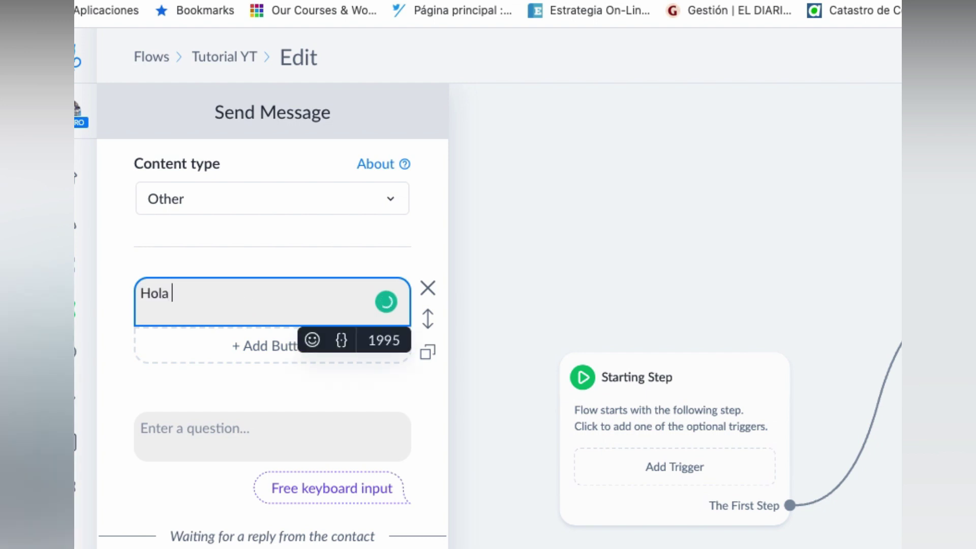
{"action": "left_click", "coordinate": [342, 340]}
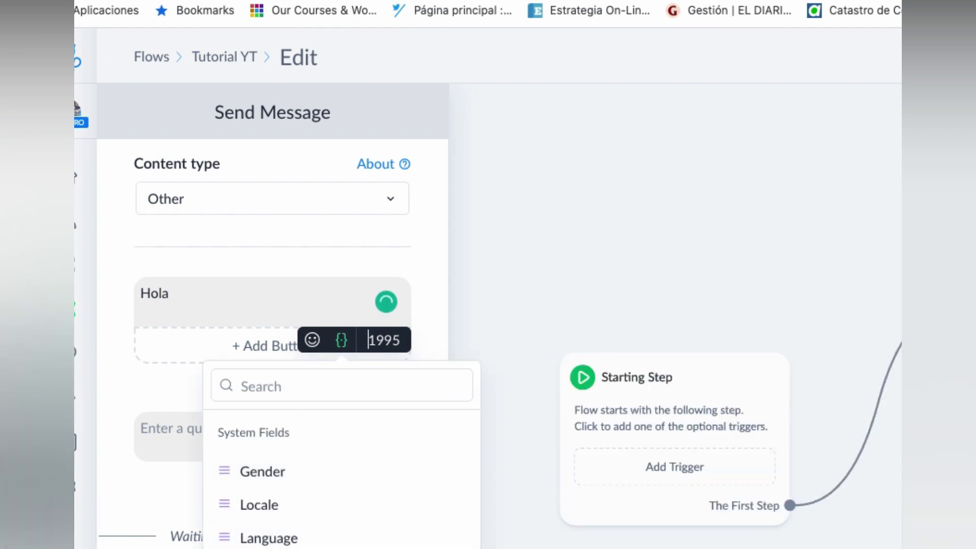
{"action": "left_click", "coordinate": [234, 504]}
{"action": "type", "text": "!"}
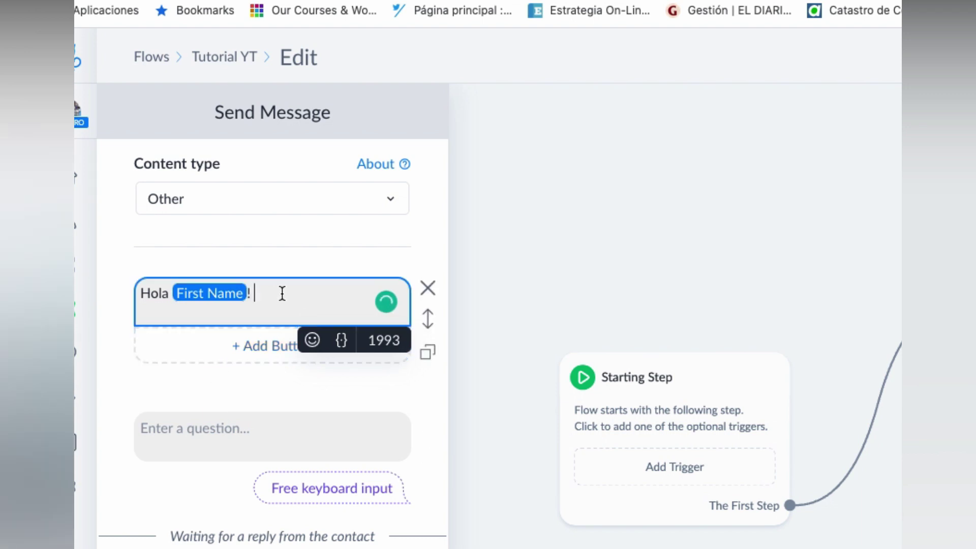
{"action": "left_click", "coordinate": [312, 340]}
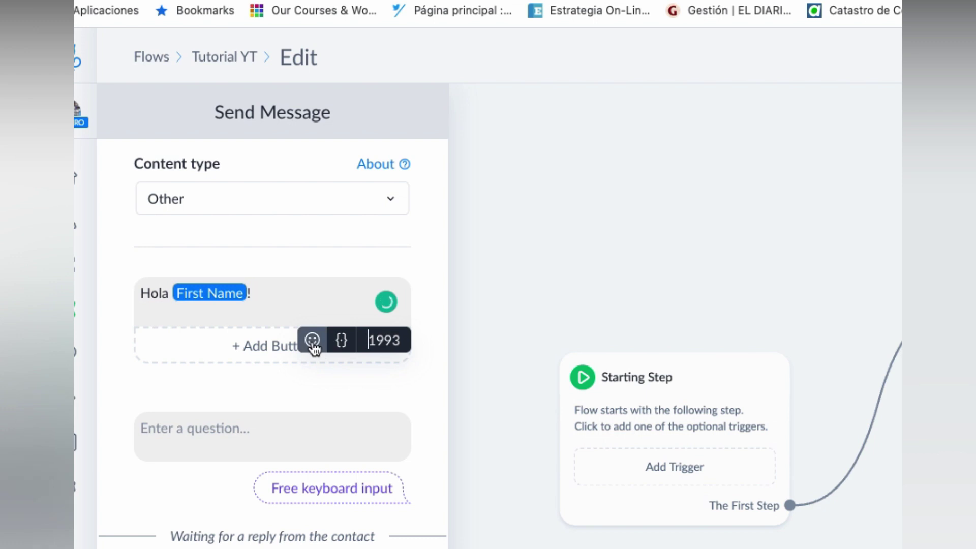
{"action": "scroll", "coordinate": [278, 536], "scroll_direction": "down", "scroll_amount": 5}
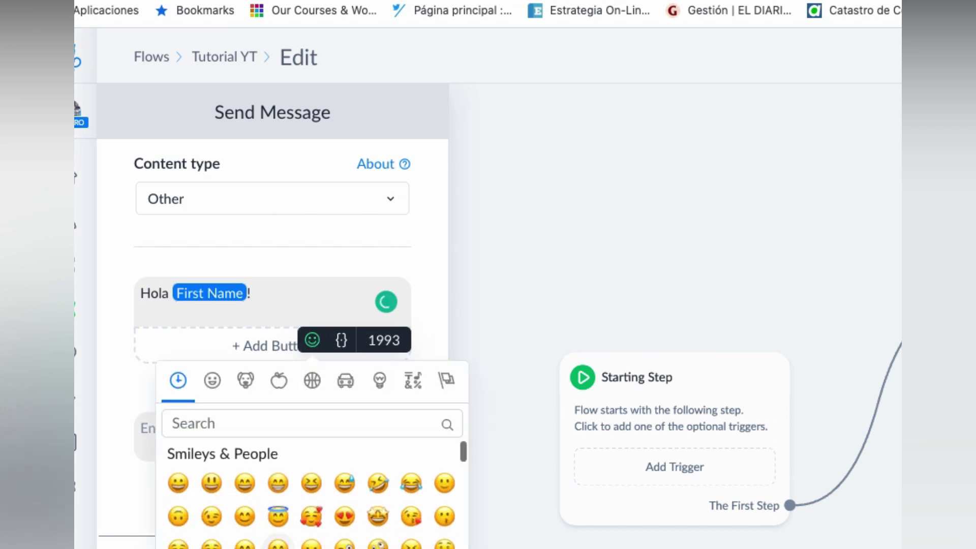
{"action": "scroll", "coordinate": [278, 539], "scroll_direction": "down", "scroll_amount": 5}
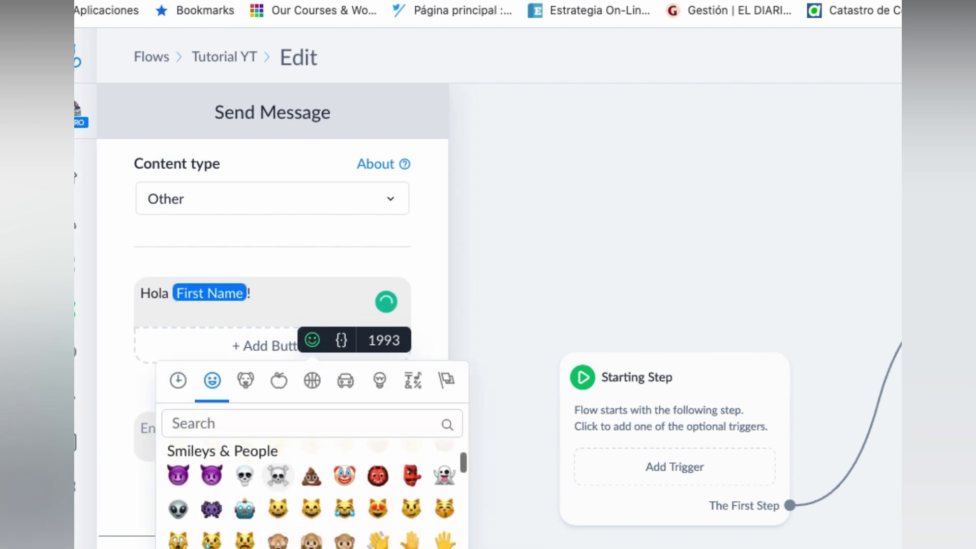
{"action": "left_click", "coordinate": [307, 541]}
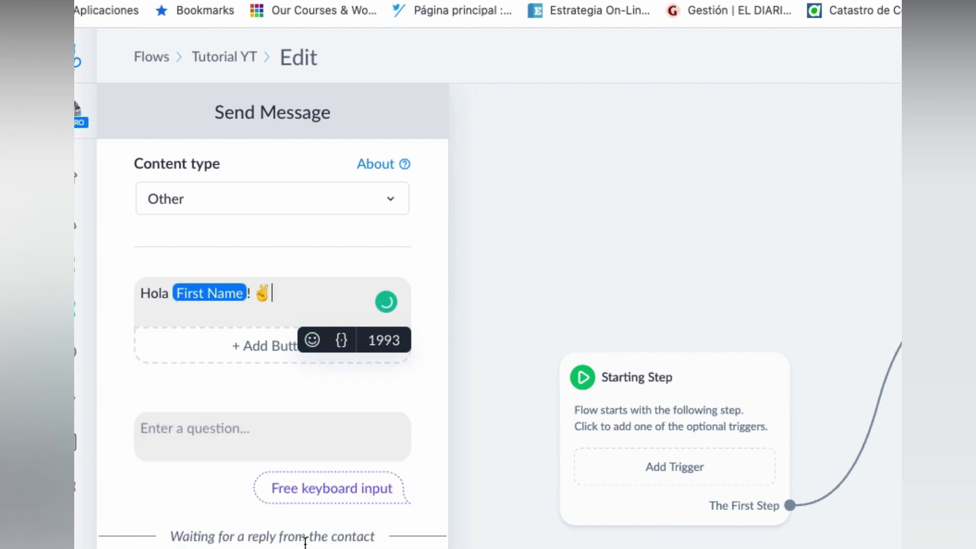
Step: Continue the greeting with "Gracias por tu interes en nuestro ebook." and leave a blank line after it
{"action": "type", "text": "Gracias por tu interes en nuestro ebook."}
{"action": "key", "text": "Return"}
{"action": "key", "text": "Return"}
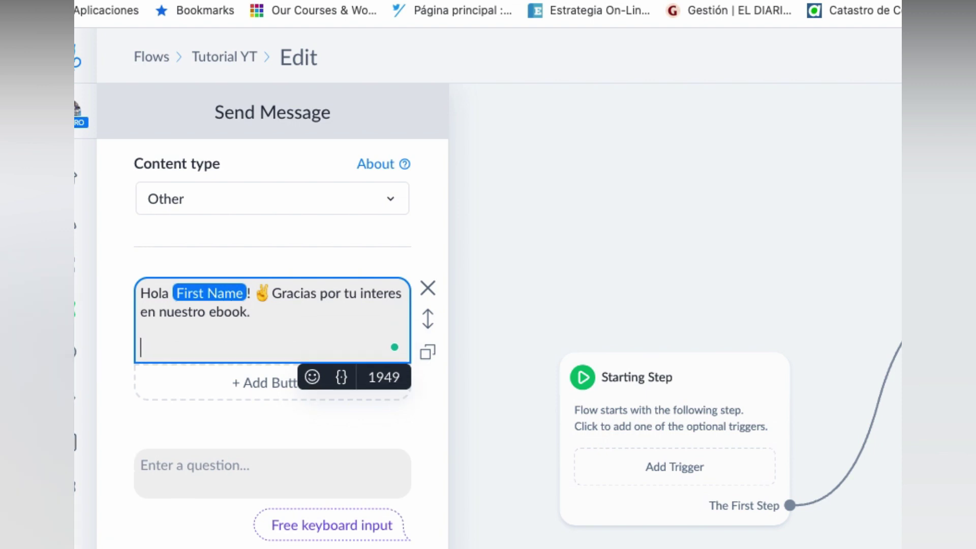
Step: Begin the message's second paragraph with "Para poder darte acceso necesito"
{"action": "type", "text": "Para poder darte ac"}
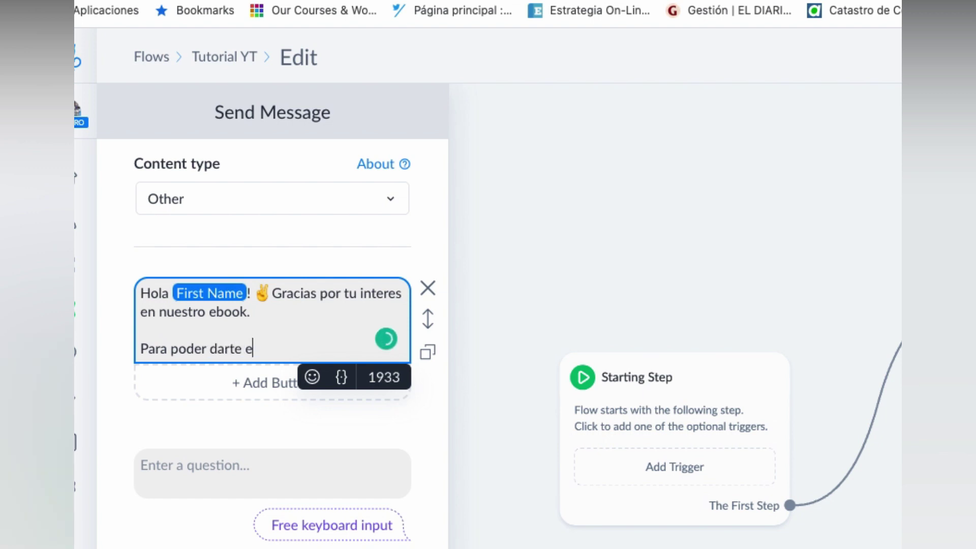
{"action": "type", "text": "ceso neces"}
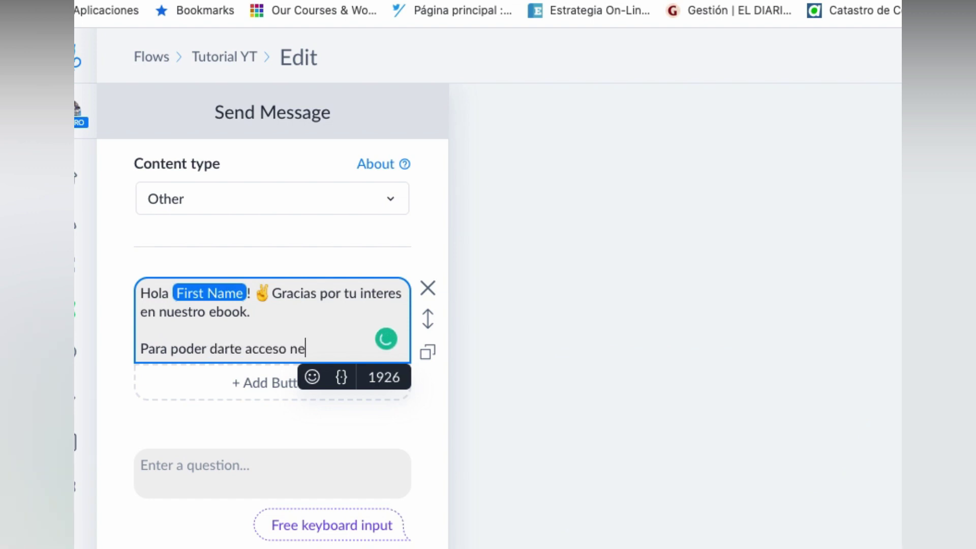
{"action": "type", "text": "itamos"}
{"action": "key", "text": "BackSpace"}
{"action": "key", "text": "BackSpace"}
{"action": "key", "text": "BackSpace"}
{"action": "type", "text": "mos"}
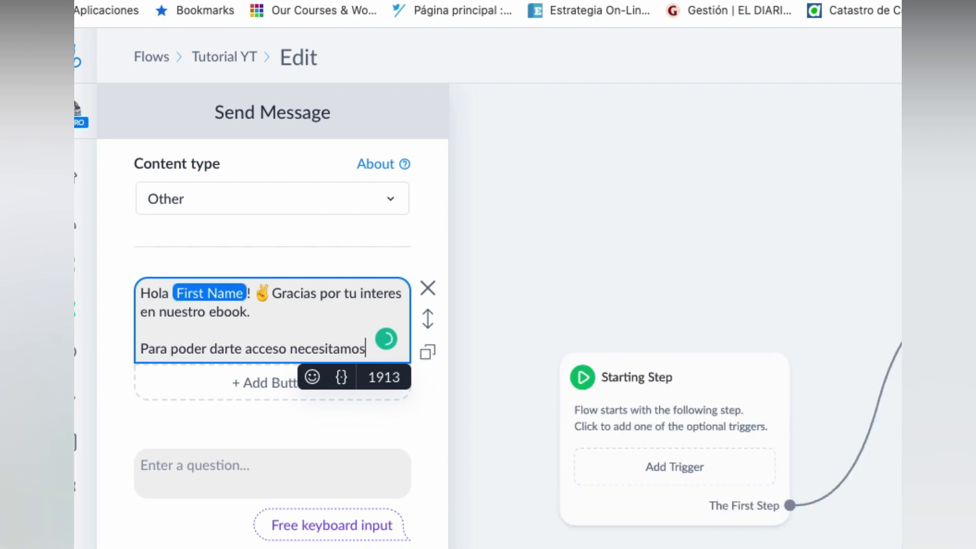
{"action": "key", "text": "BackSpace"}
{"action": "key", "text": "BackSpace"}
{"action": "key", "text": "BackSpace"}
{"action": "key", "text": "BackSpace"}
{"action": "key", "text": "BackSpace"}
{"action": "key", "text": "BackSpace"}
{"action": "type", "text": "esito pe"}
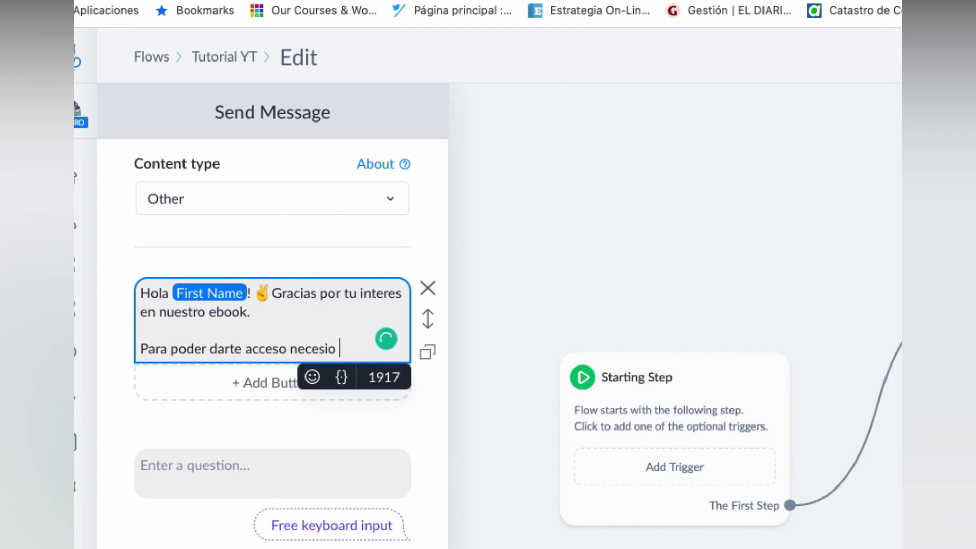
{"action": "key", "text": "BackSpace"}
{"action": "key", "text": "BackSpace"}
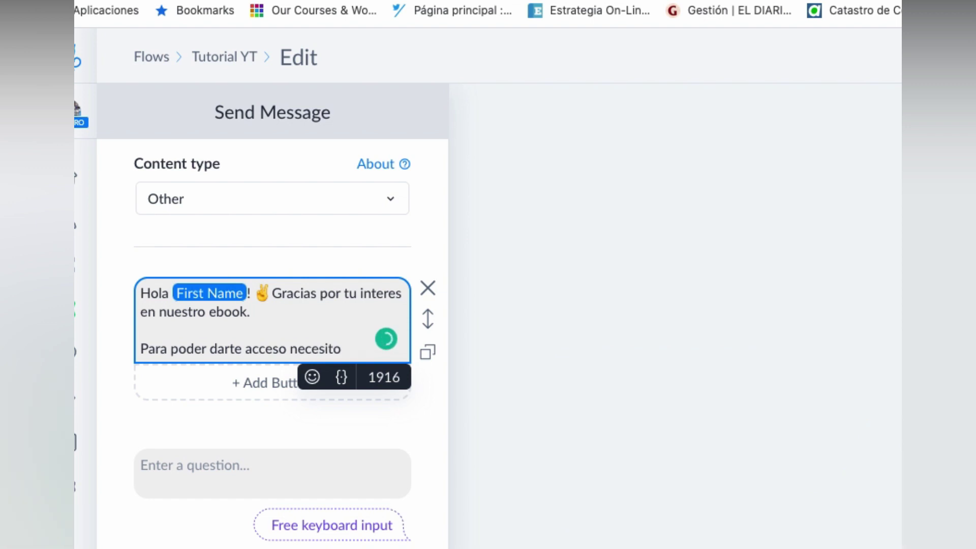
Step: Complete the second paragraph's sentence with "verificar algunos de tus datos"
{"action": "type", "text": "veeri"}
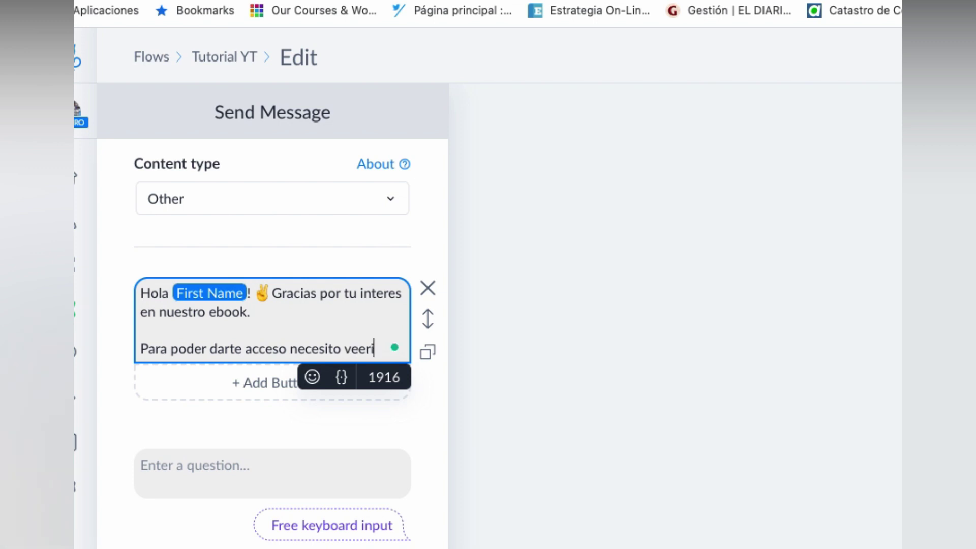
{"action": "key", "text": "BackSpace"}
{"action": "key", "text": "BackSpace"}
{"action": "key", "text": "BackSpace"}
{"action": "type", "text": "r"}
{"action": "type", "text": "ifi"}
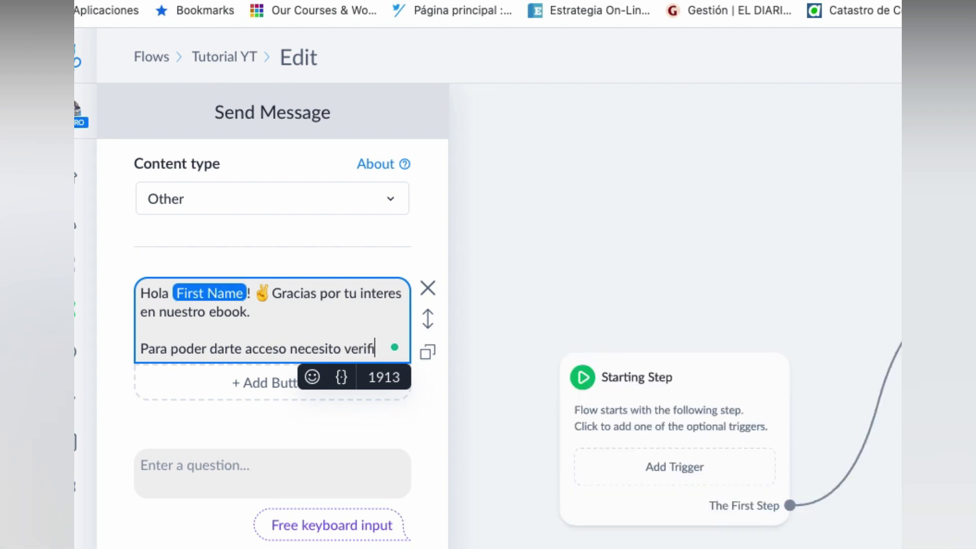
{"action": "type", "text": "car algunos de t"}
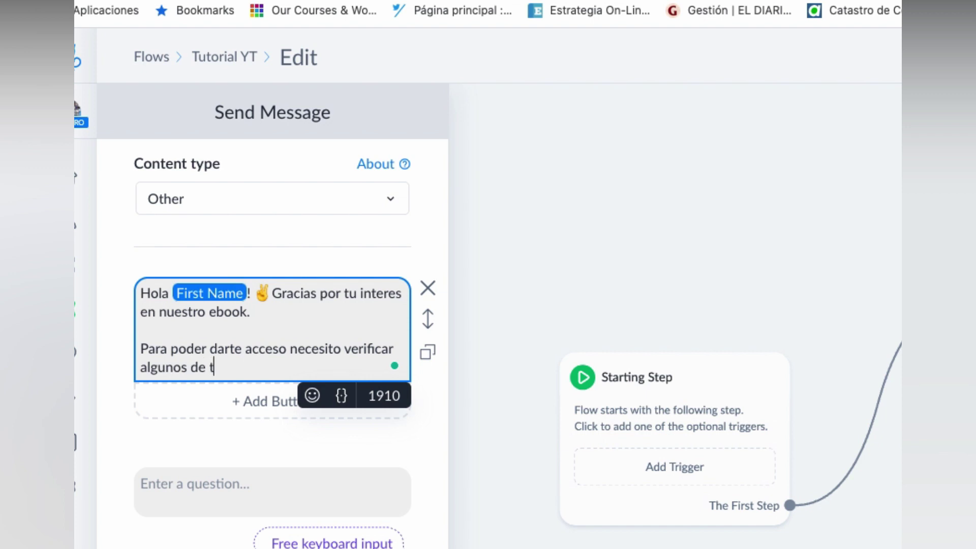
{"action": "type", "text": "us dato"}
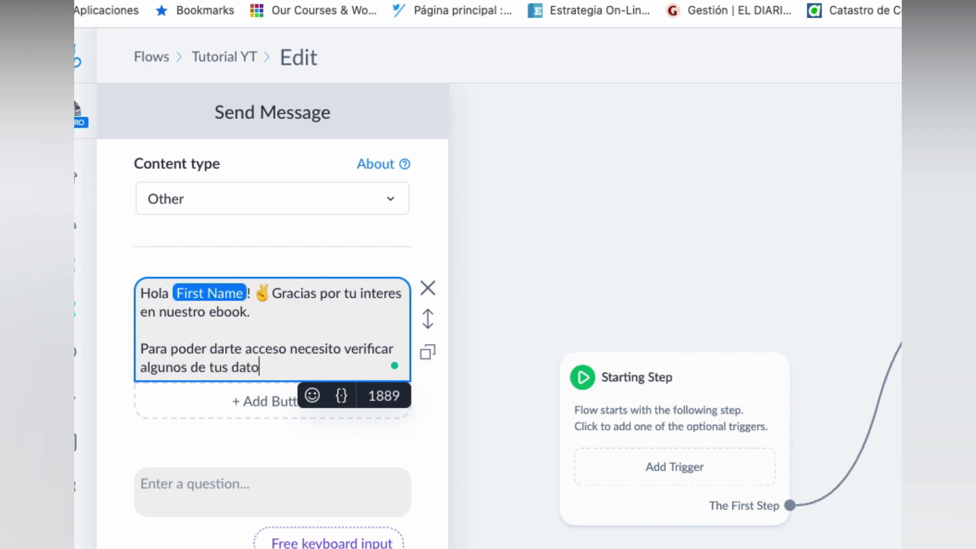
{"action": "key", "text": "Escape"}
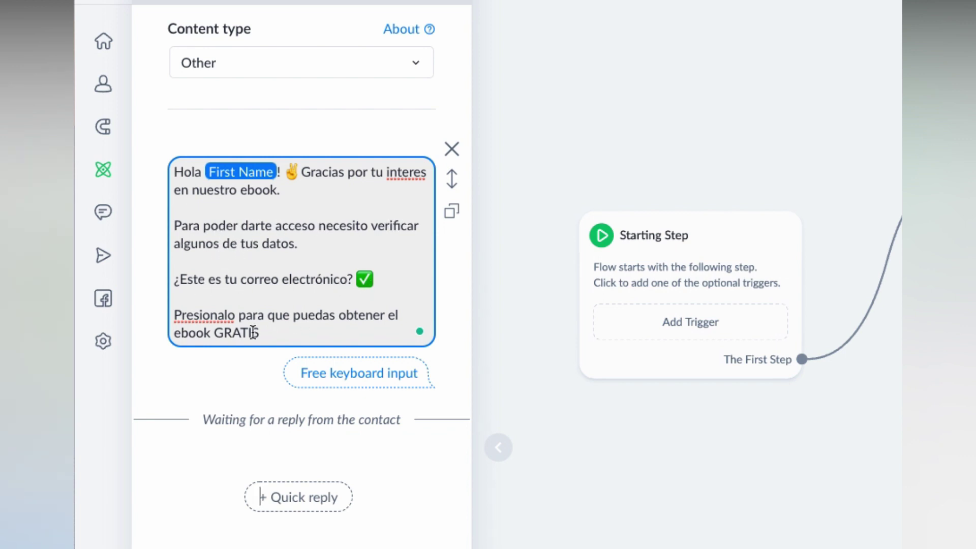
Step: Correct the spelling of "Presionalo" to "Presiónalo" in the message's last paragraph and close the reply settings
{"action": "left_click", "coordinate": [209, 316]}
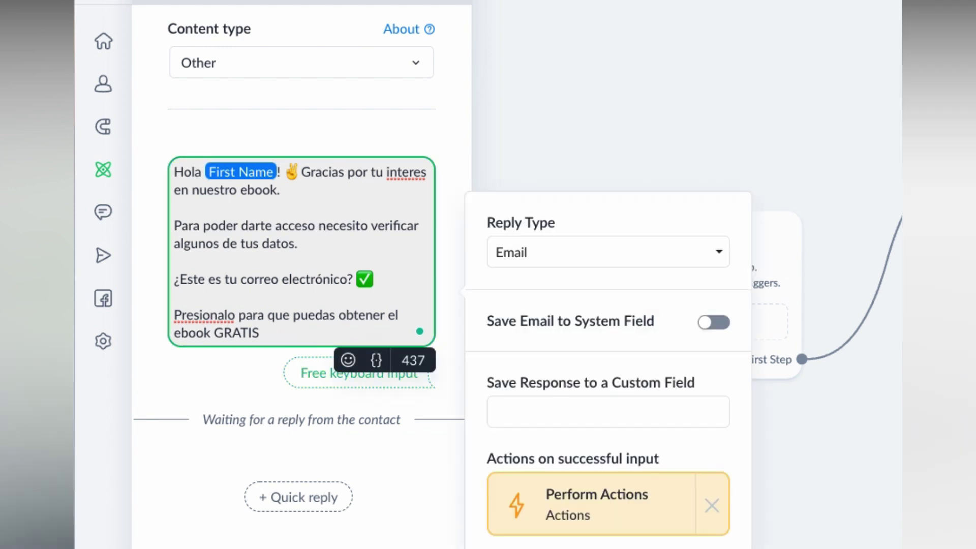
{"action": "key", "text": "BackSpace"}
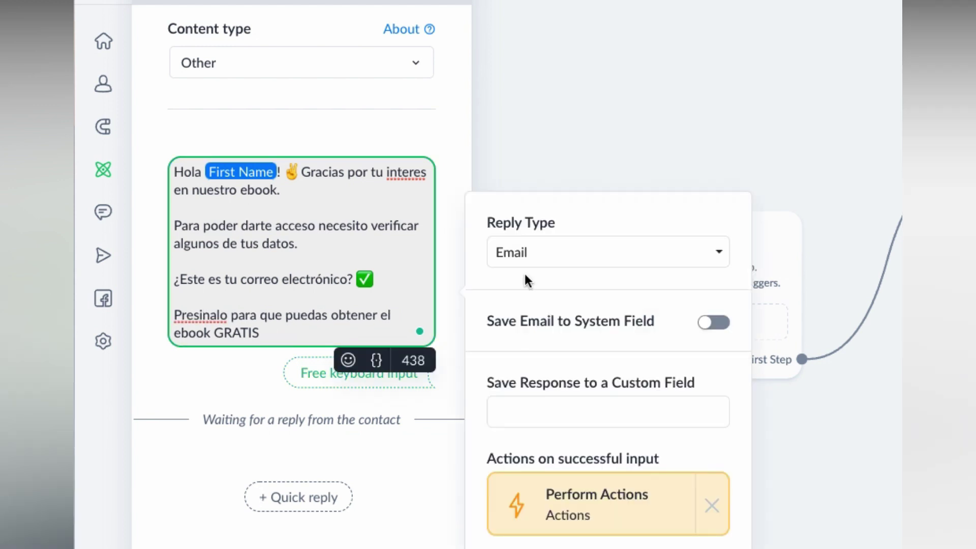
{"action": "type", "text": "Ó"}
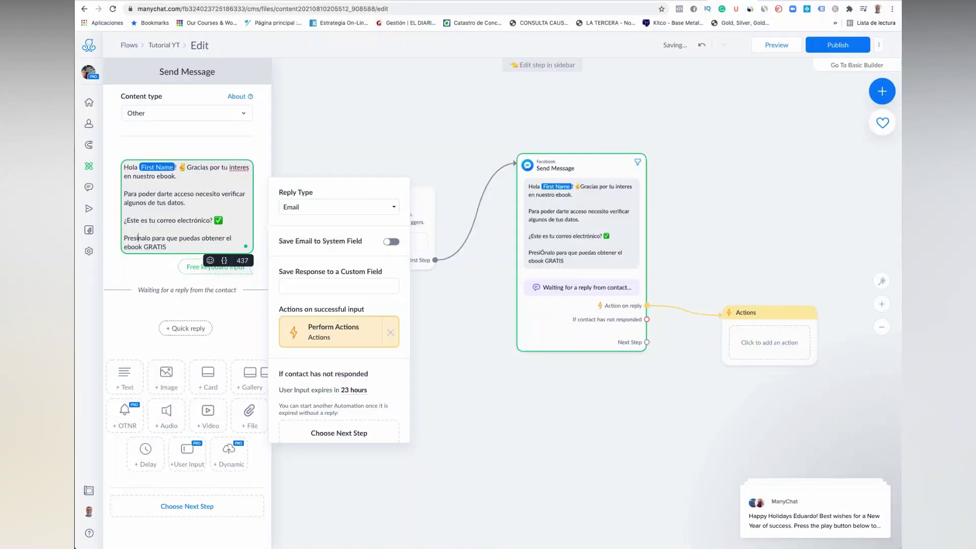
{"action": "key", "text": "BackSpace"}
{"action": "type", "text": "ó"}
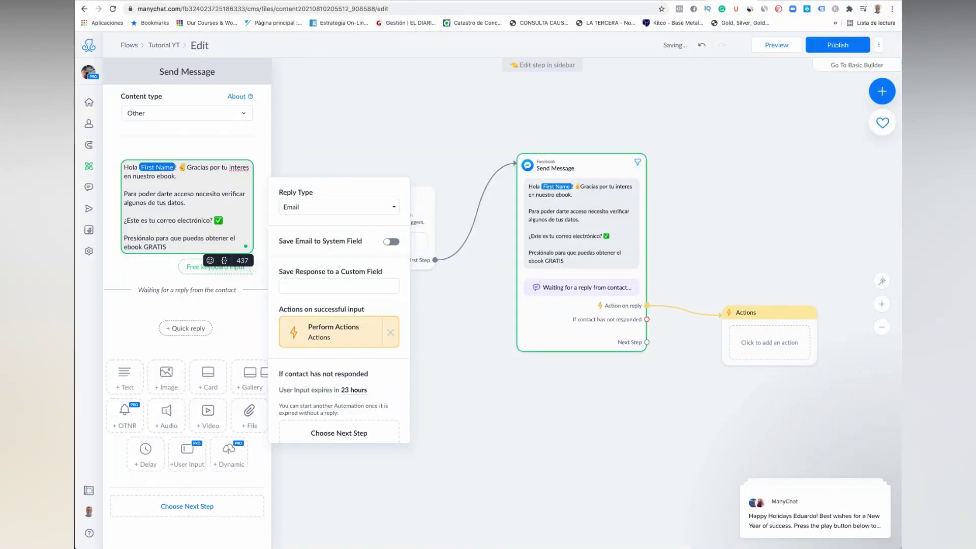
{"action": "left_click", "coordinate": [164, 270]}
{"action": "left_click", "coordinate": [239, 214]}
{"action": "left_click", "coordinate": [168, 268]}
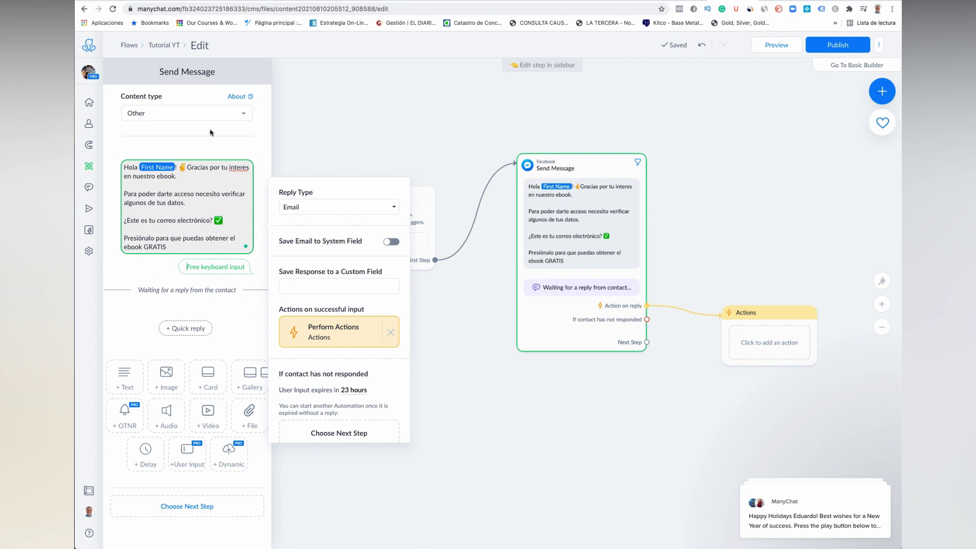
{"action": "left_click", "coordinate": [208, 146]}
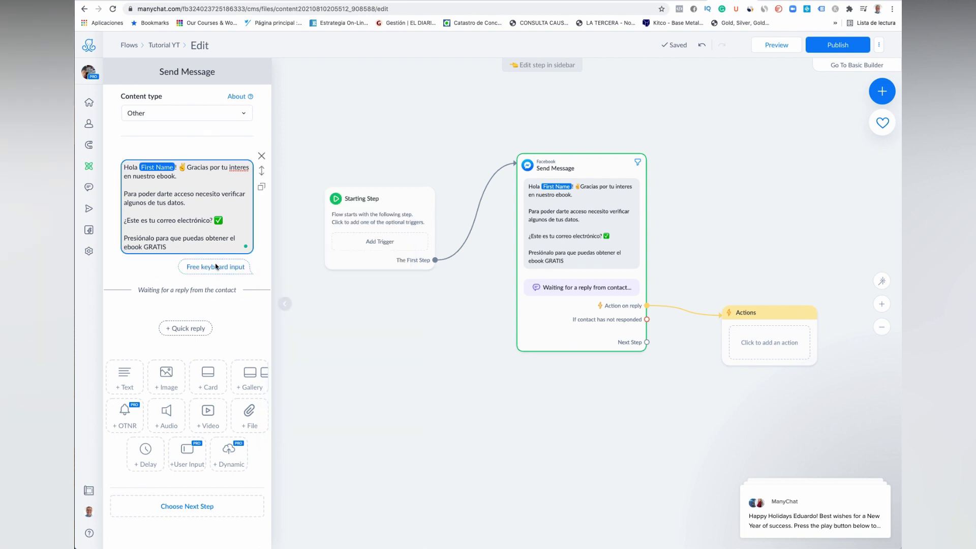
Step: Try the Save Email to System Field option in the free keyboard input's reply settings
{"action": "left_click", "coordinate": [215, 265]}
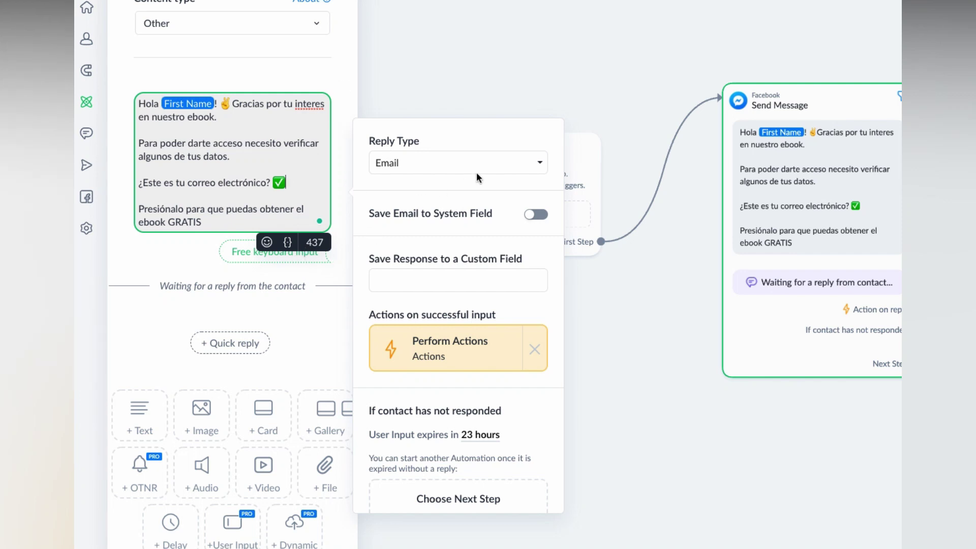
{"action": "left_click", "coordinate": [547, 220]}
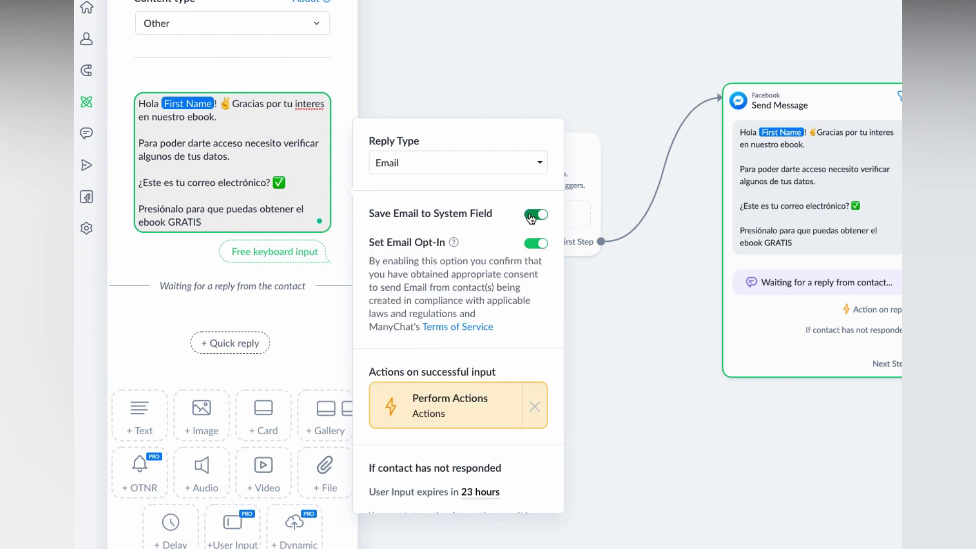
{"action": "left_click", "coordinate": [547, 220]}
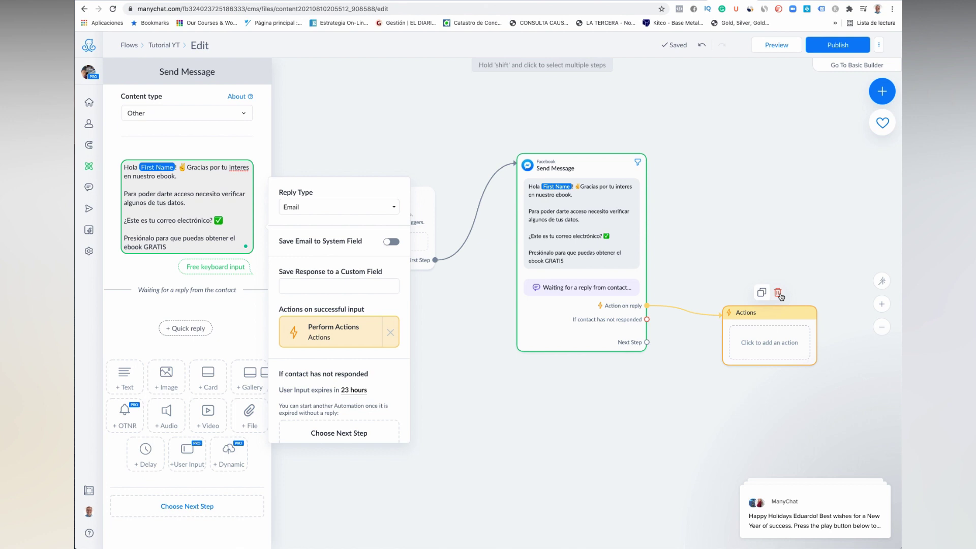
Step: Delete the empty Actions block and reopen the email question's reply settings
{"action": "left_click", "coordinate": [779, 295]}
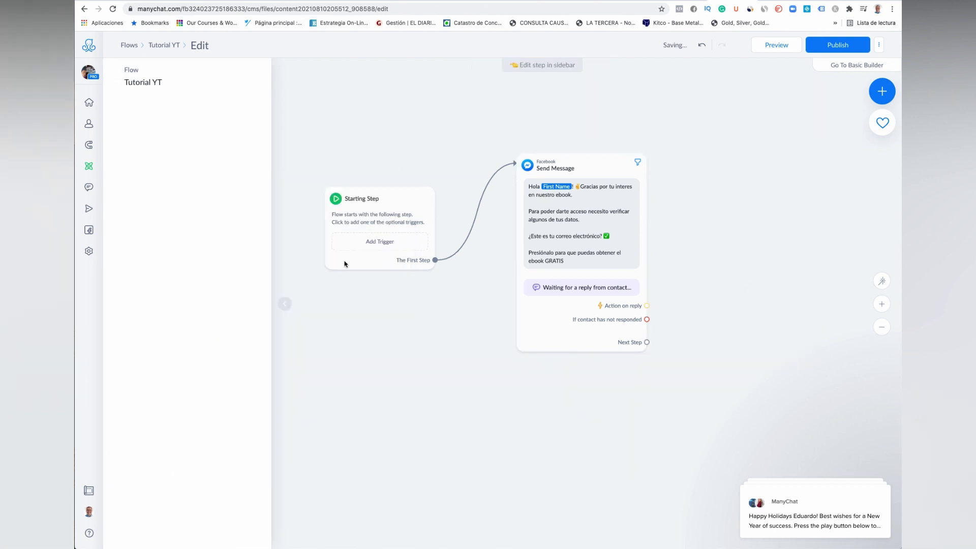
{"action": "left_click", "coordinate": [614, 263]}
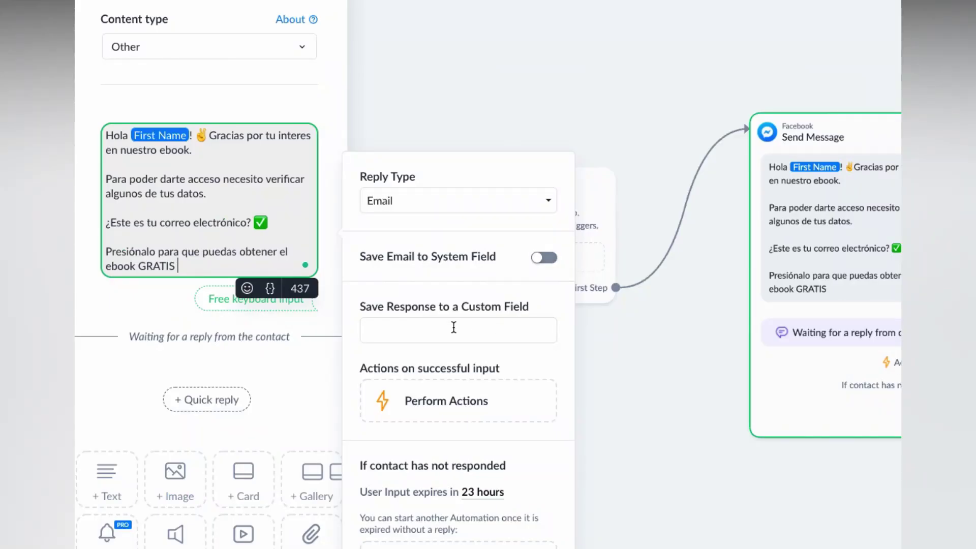
Step: Start a new user field named "Email-Tutorial-YT" for saving the contact's email response
{"action": "left_click", "coordinate": [463, 336]}
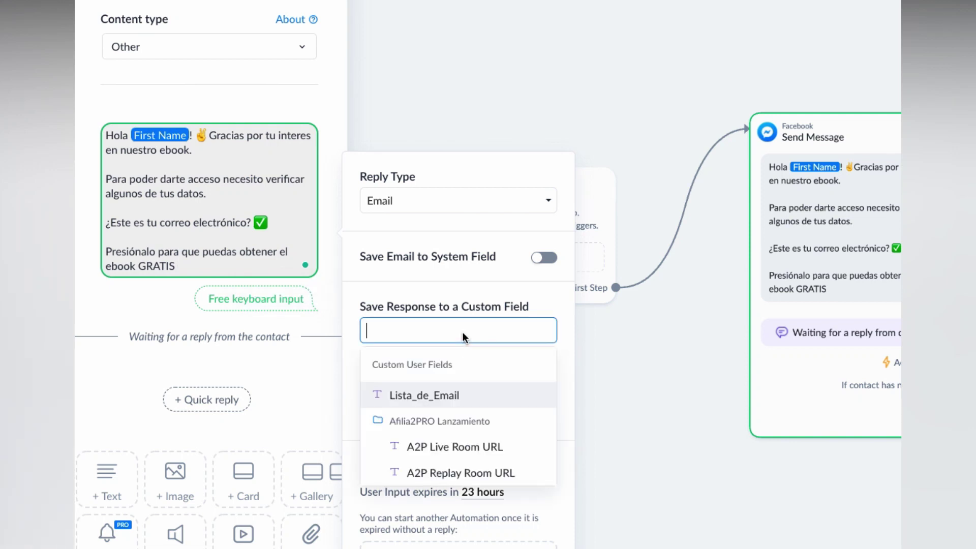
{"action": "type", "text": "Email."}
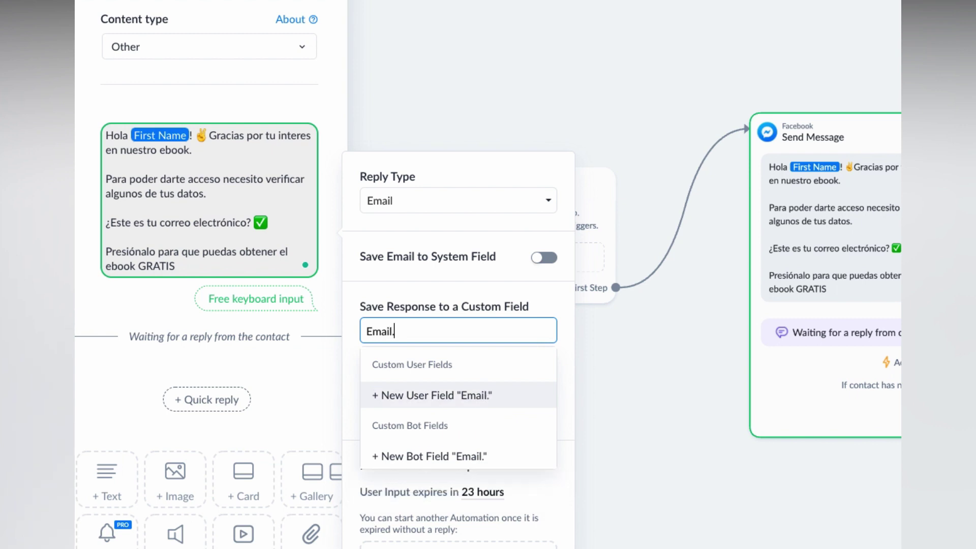
{"action": "key", "text": "BackSpace"}
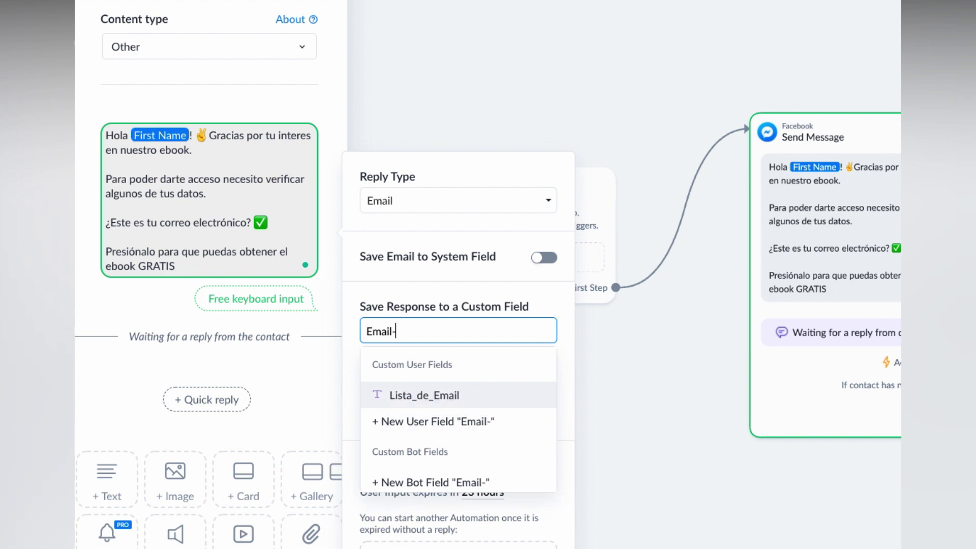
{"action": "type", "text": "-Tutorial"}
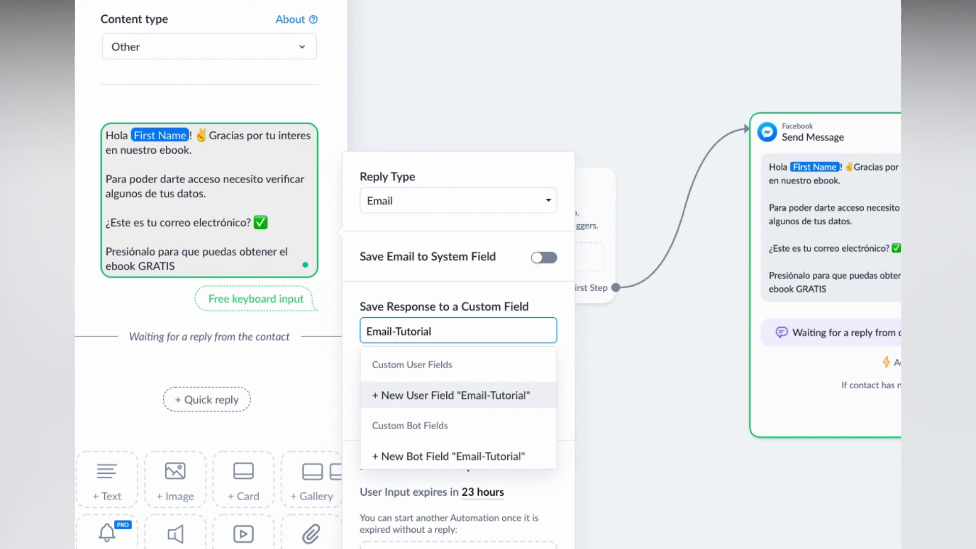
{"action": "type", "text": "-YT"}
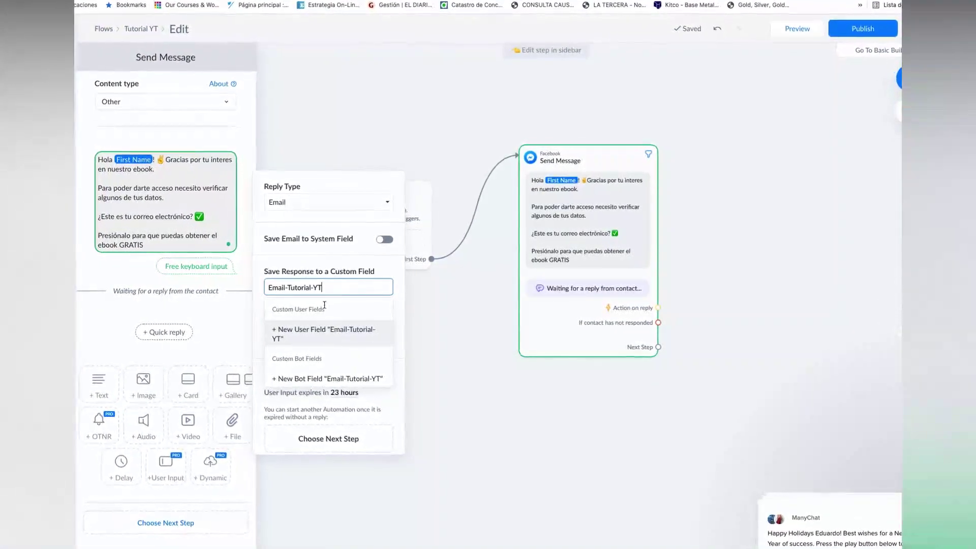
{"action": "left_click", "coordinate": [298, 335]}
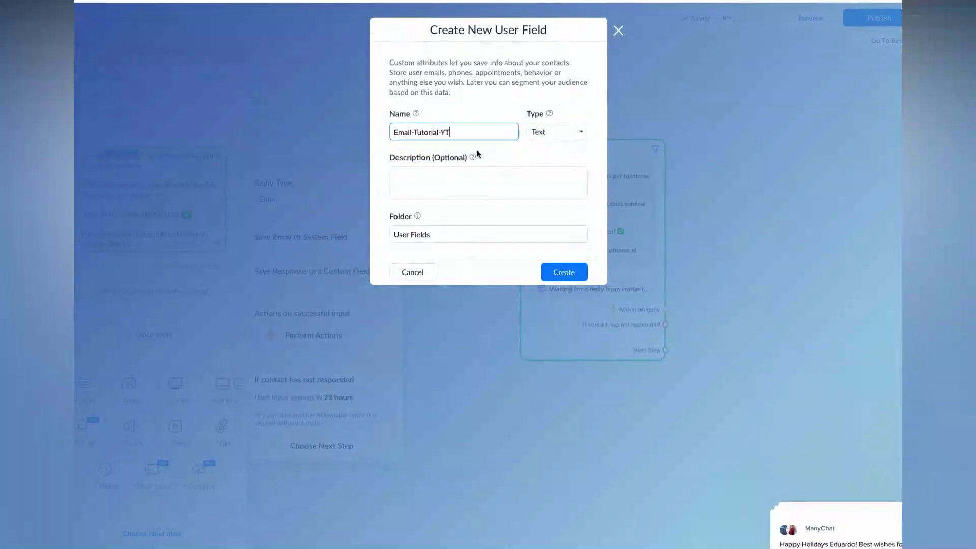
Step: Describe the new user field as "Email para suscriptores" and create it
{"action": "left_click", "coordinate": [432, 168]}
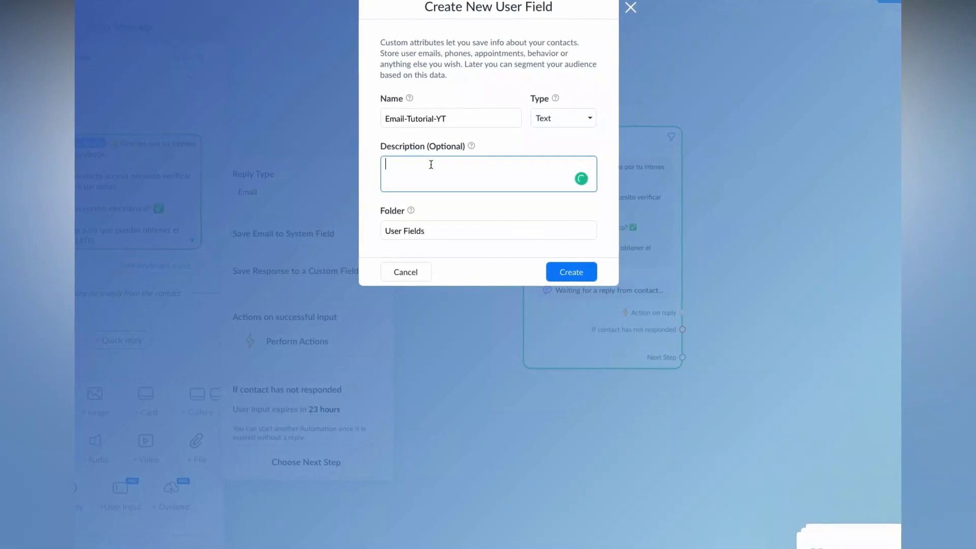
{"action": "type", "text": "E"}
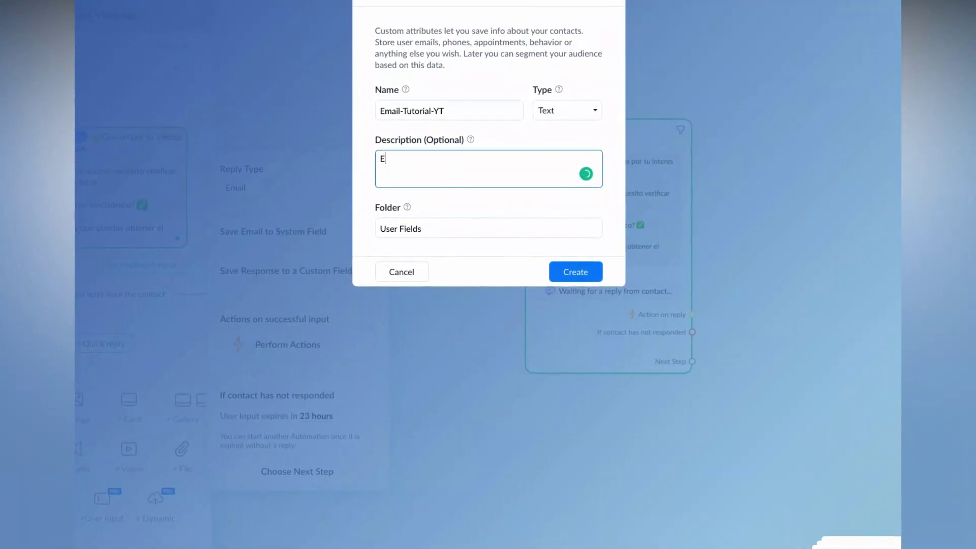
{"action": "key", "text": "BackSpace"}
{"action": "type", "text": "Em"}
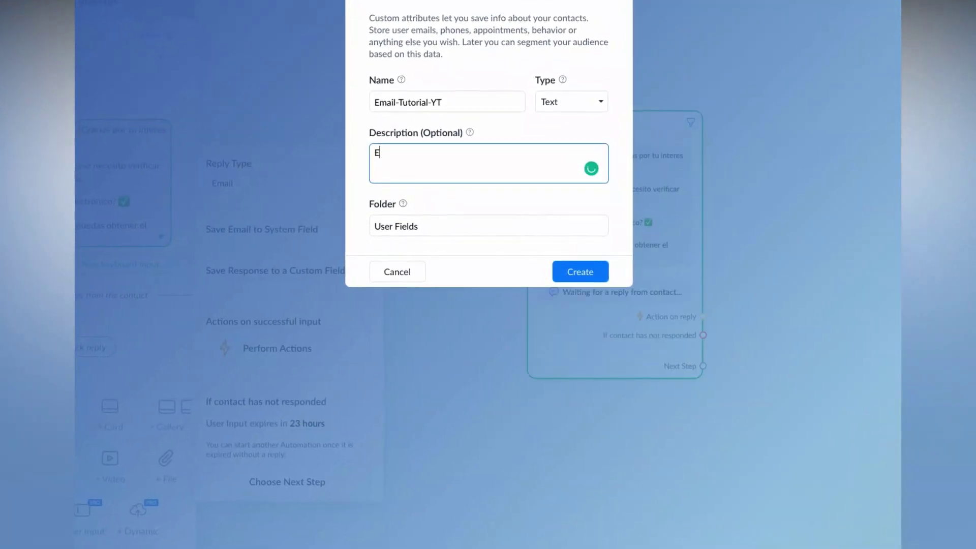
{"action": "key", "text": "BackSpace"}
{"action": "key", "text": "BackSpace"}
{"action": "type", "text": "Email para susb"}
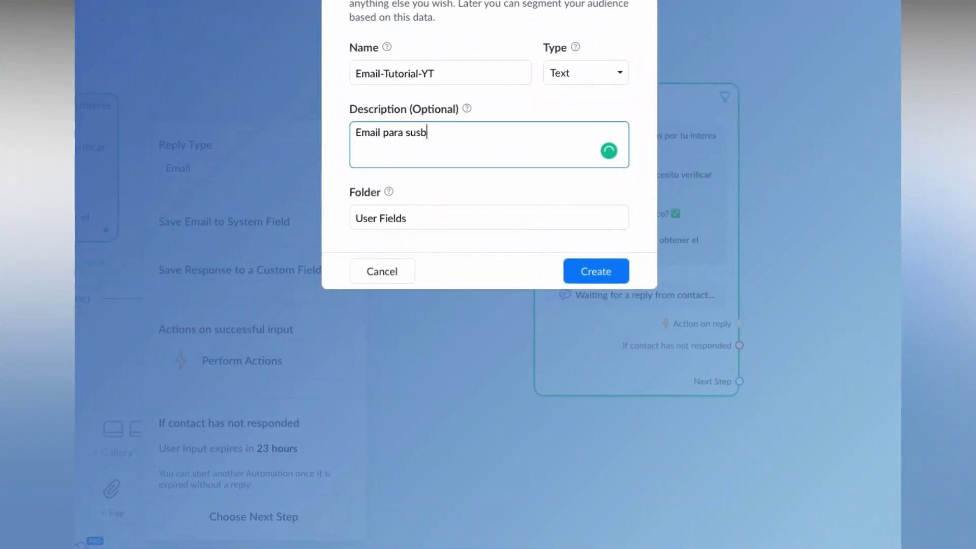
{"action": "key", "text": "BackSpace"}
{"action": "type", "text": "criptoe"}
{"action": "key", "text": "BackSpace"}
{"action": "type", "text": "res"}
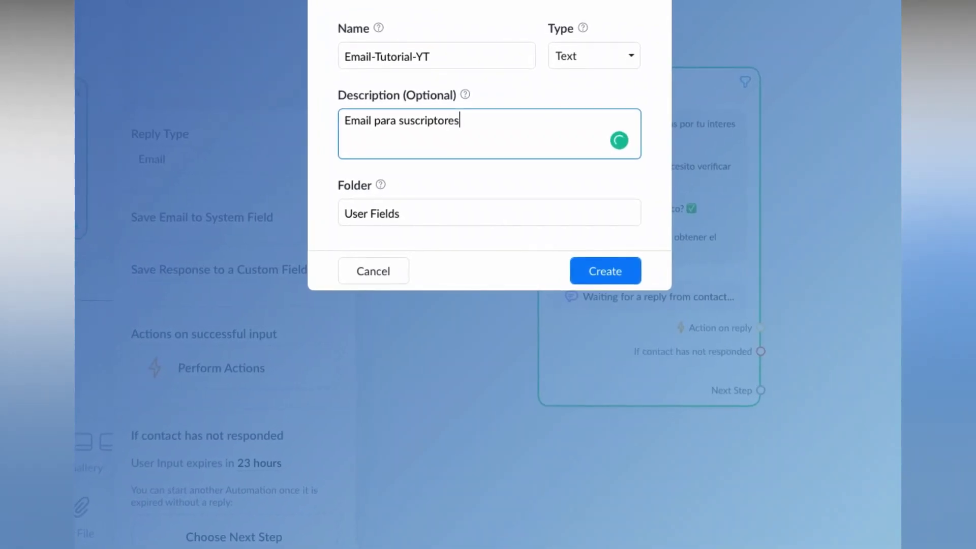
{"action": "left_click", "coordinate": [616, 272]}
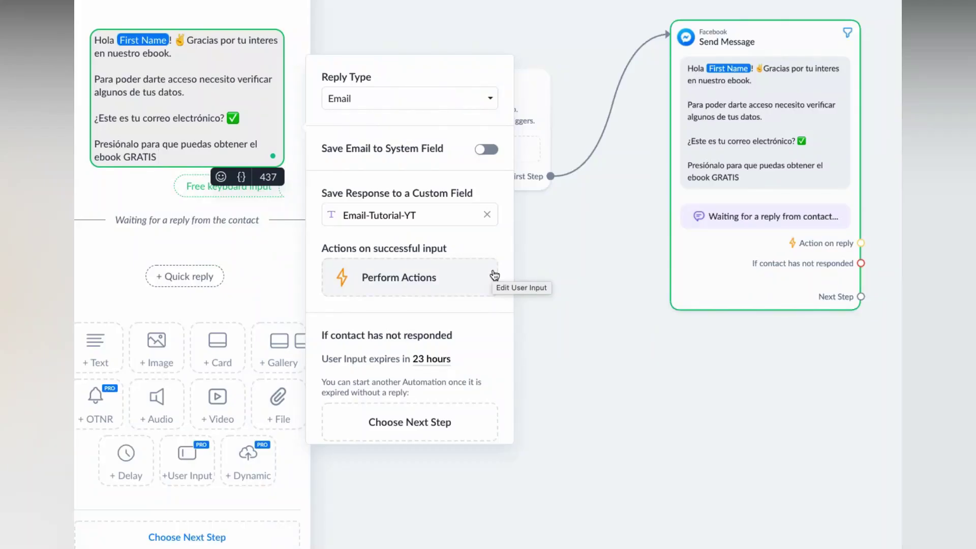
Step: Clear the "Skip" button text in the email question's reply settings so that no skip button is offered
{"action": "scroll", "coordinate": [455, 358], "scroll_direction": "down", "scroll_amount": 4}
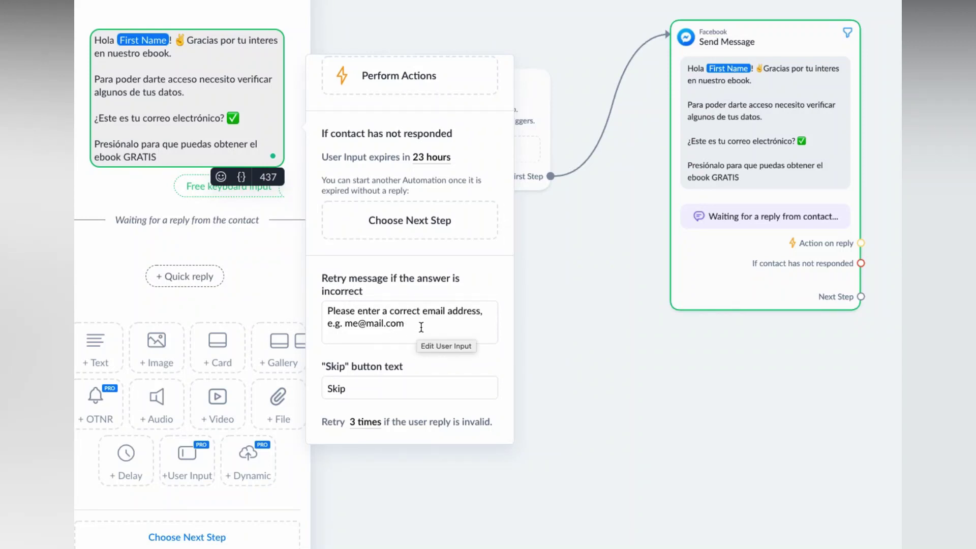
{"action": "left_click", "coordinate": [360, 388]}
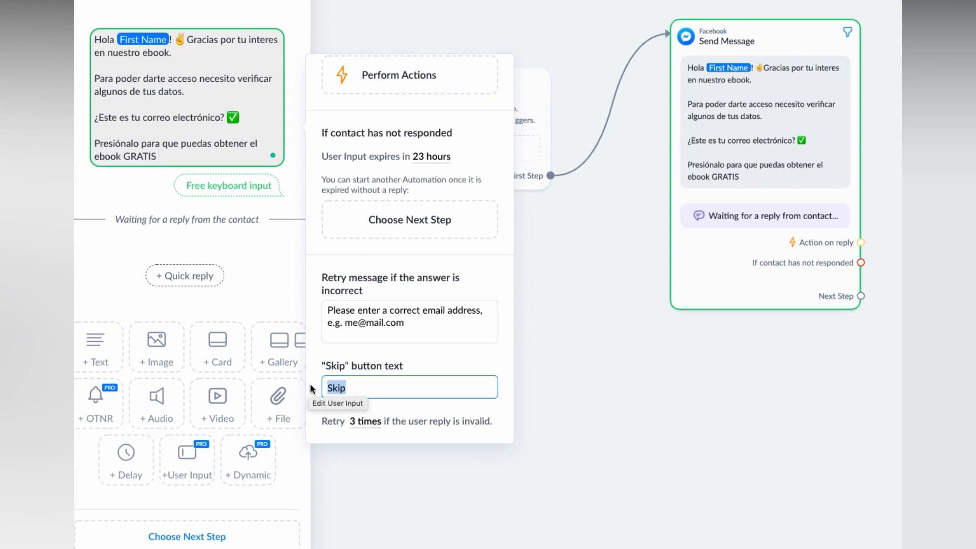
{"action": "key", "text": "BackSpace"}
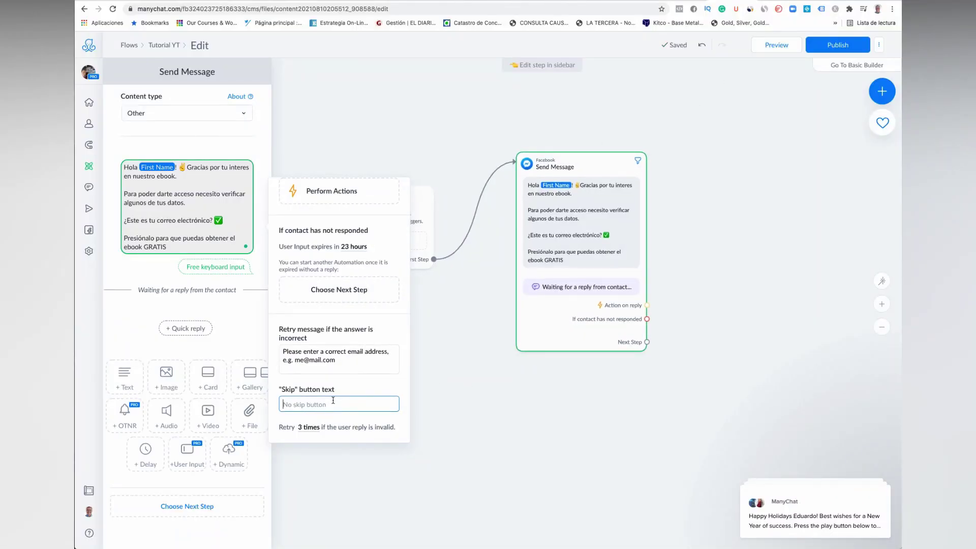
Step: Add a Perform Actions block for successful input to the email question and open it for editing
{"action": "scroll", "coordinate": [320, 405], "scroll_direction": "up", "scroll_amount": 2}
{"action": "scroll", "coordinate": [321, 405], "scroll_direction": "down", "scroll_amount": 2}
{"action": "scroll", "coordinate": [320, 405], "scroll_direction": "up", "scroll_amount": 5}
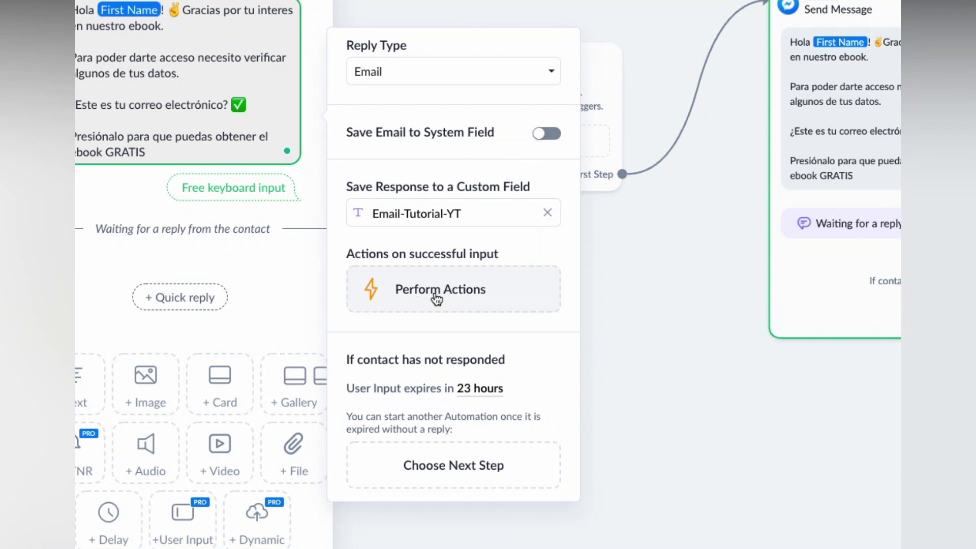
{"action": "left_click", "coordinate": [446, 299]}
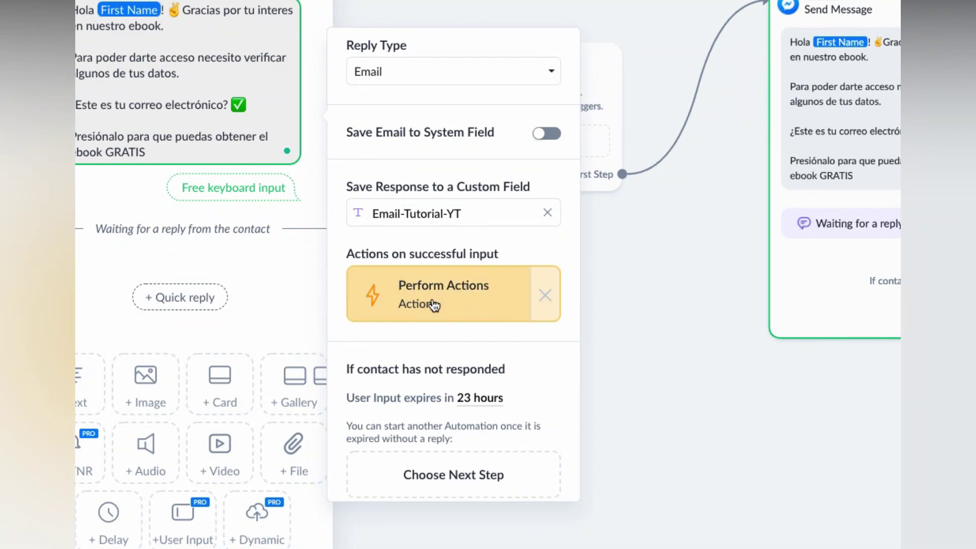
{"action": "left_click", "coordinate": [459, 298]}
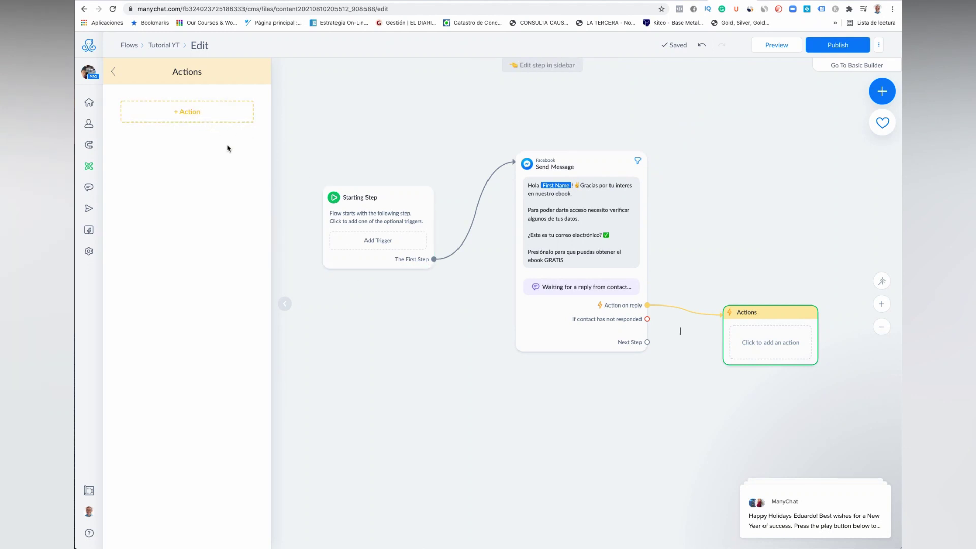
Step: Duplicate the flow editor's browser tab and open the Send Message step's email question in the copy
{"action": "right_click", "coordinate": [738, 1]}
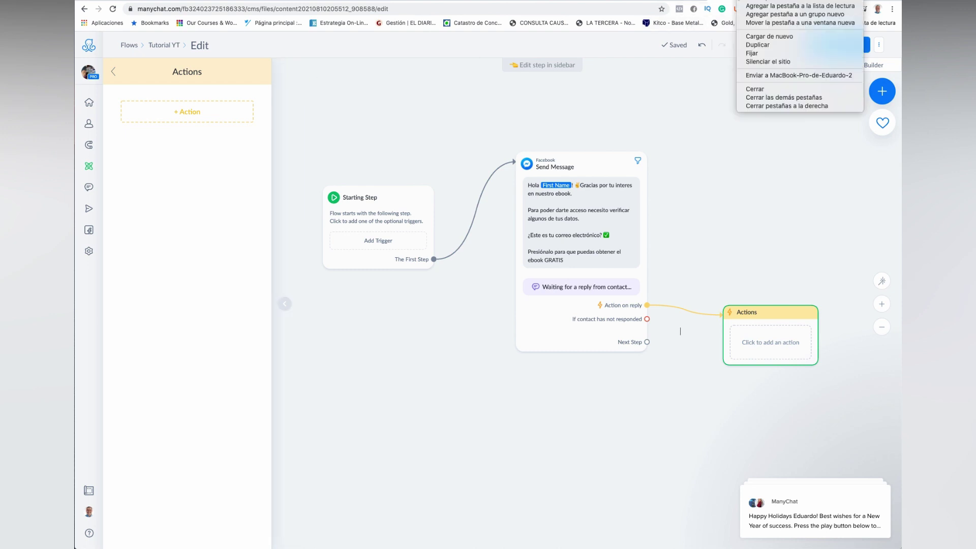
{"action": "left_click", "coordinate": [760, 45]}
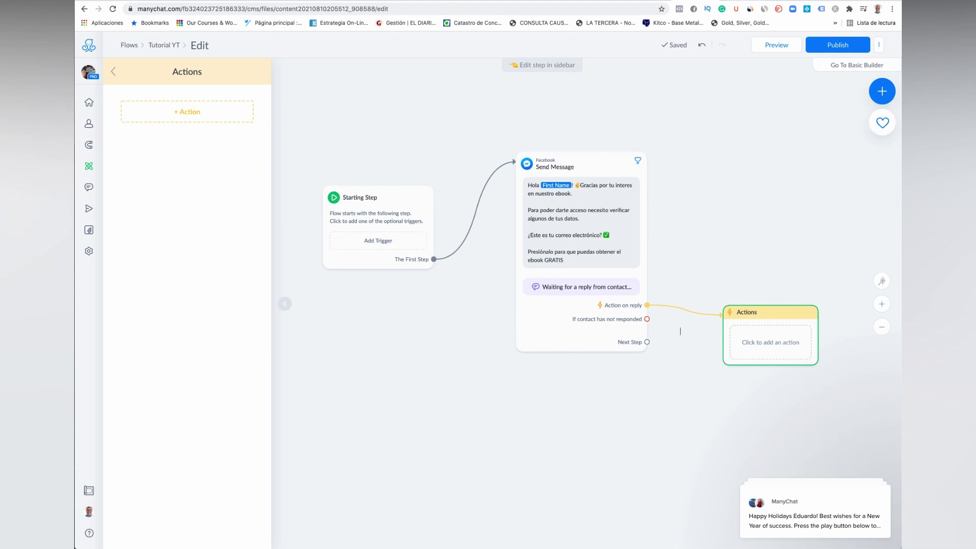
{"action": "left_click", "coordinate": [736, 1]}
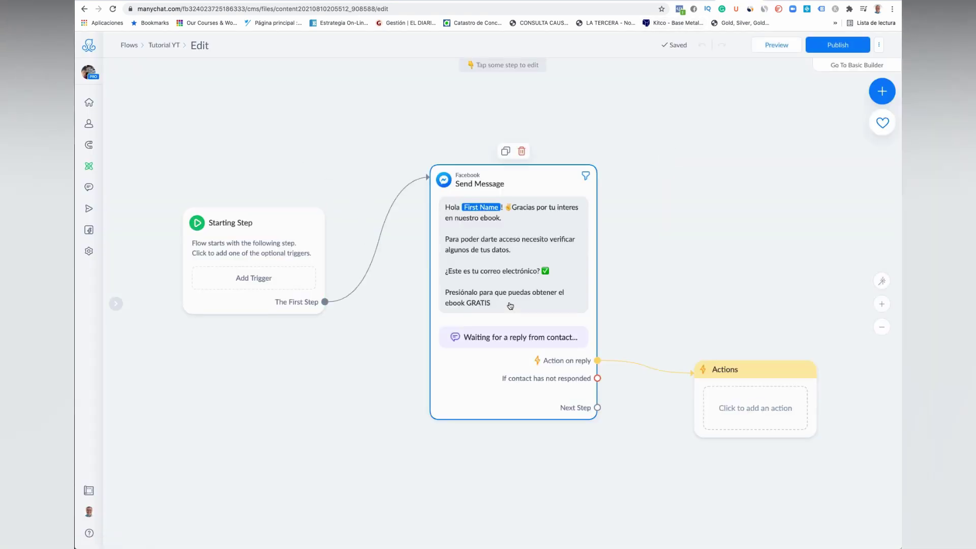
{"action": "left_click", "coordinate": [507, 259]}
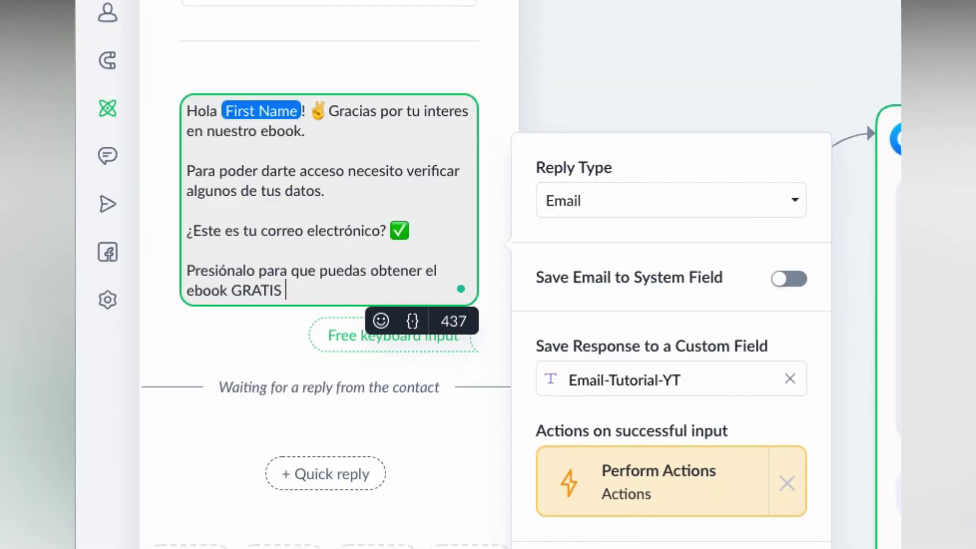
Step: Open the account's Integrations settings and examine the available integrations, including the Google Sheets connection
{"action": "left_click", "coordinate": [109, 302]}
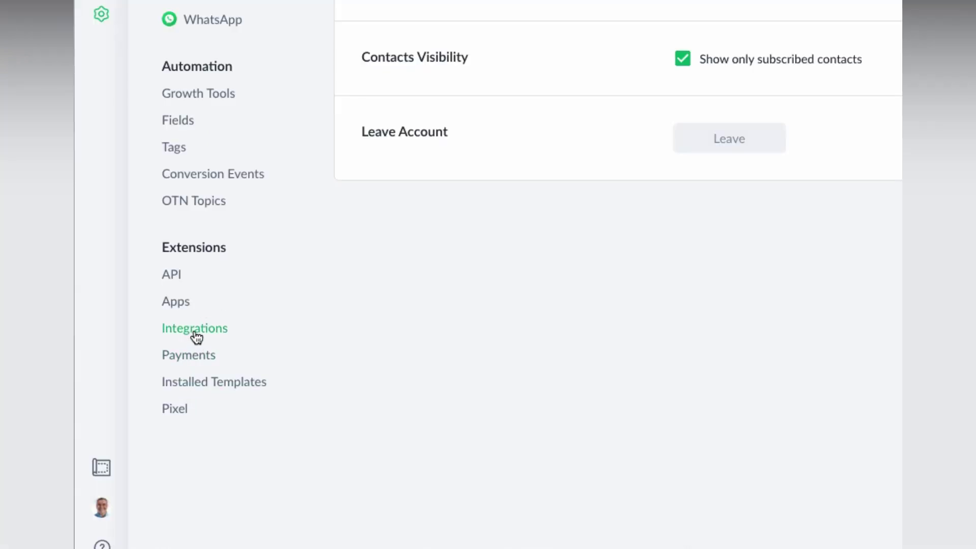
{"action": "left_click", "coordinate": [196, 337]}
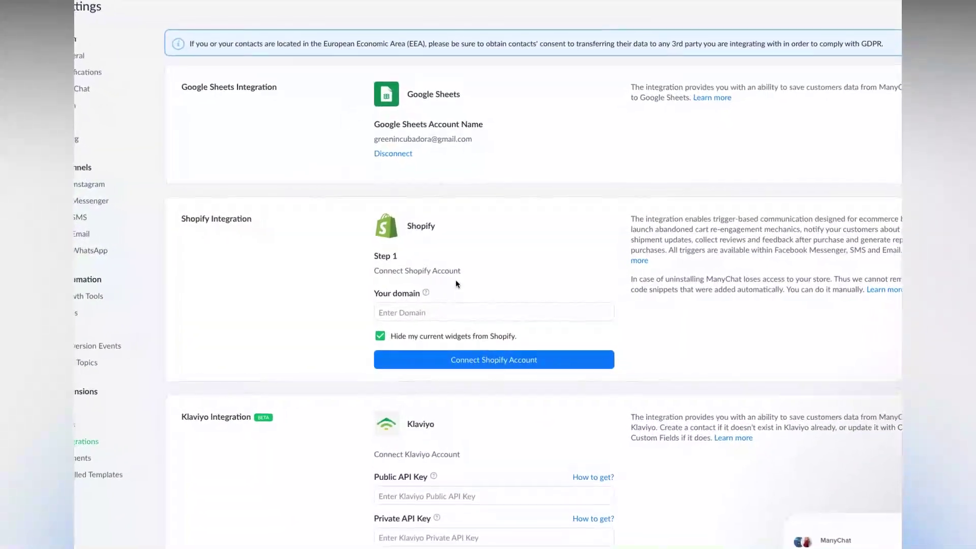
{"action": "scroll", "coordinate": [456, 284], "scroll_direction": "down", "scroll_amount": 10}
{"action": "scroll", "coordinate": [447, 285], "scroll_direction": "down", "scroll_amount": 2}
{"action": "scroll", "coordinate": [441, 285], "scroll_direction": "up", "scroll_amount": 5}
{"action": "scroll", "coordinate": [439, 285], "scroll_direction": "up", "scroll_amount": 10}
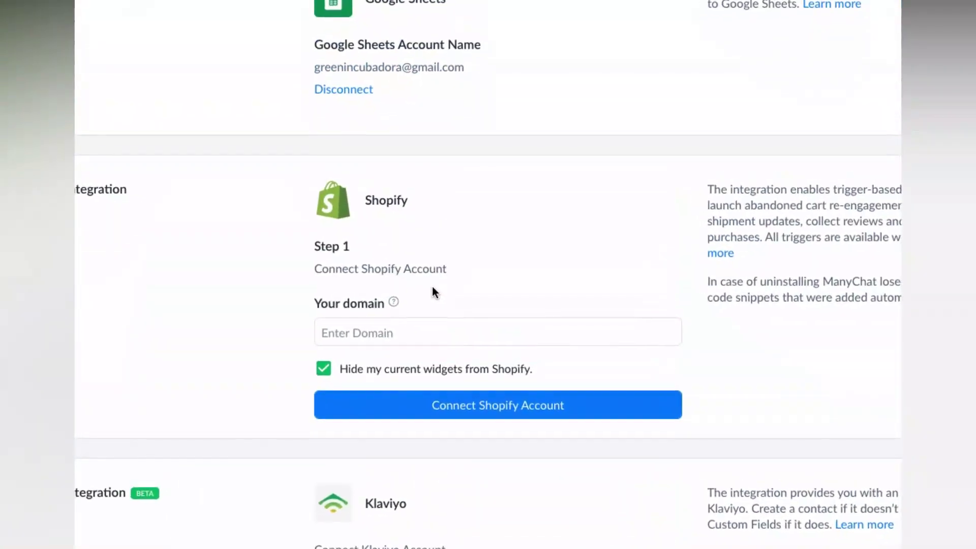
{"action": "scroll", "coordinate": [375, 40], "scroll_direction": "up", "scroll_amount": 5}
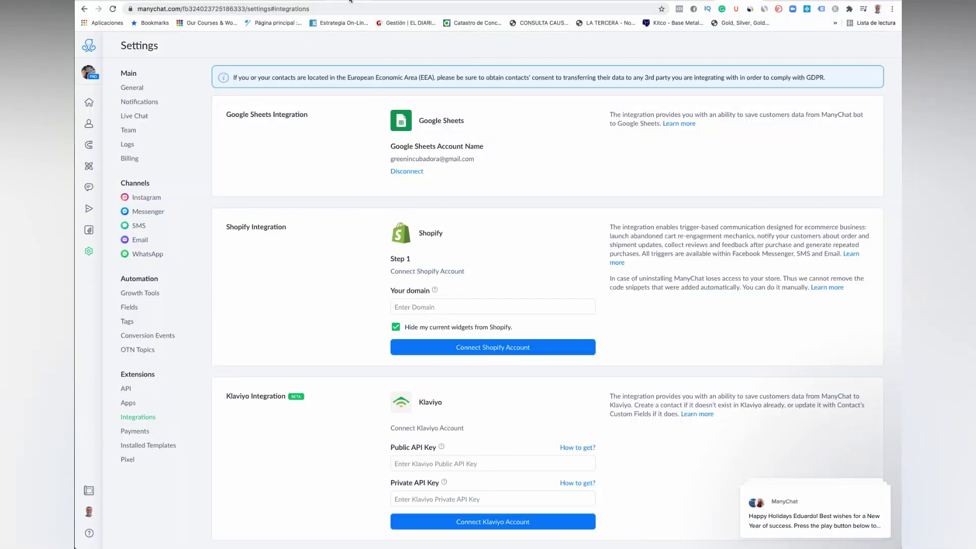
Step: Switch to the "Tutorial de YT" Google Sheets spreadsheet and enter the headers "Nombre" in A1 and "Email" in B1
{"action": "left_click", "coordinate": [406, 6]}
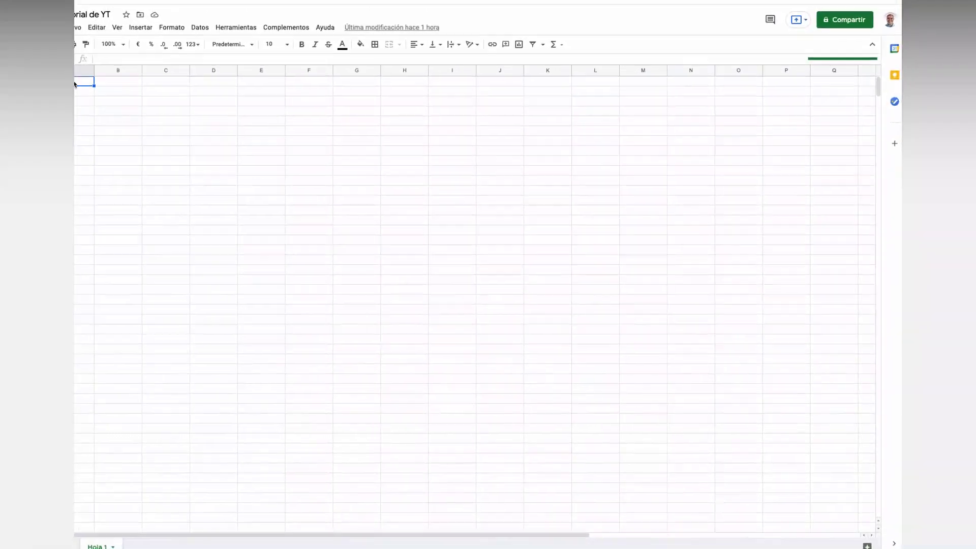
{"action": "type", "text": "Nombre"}
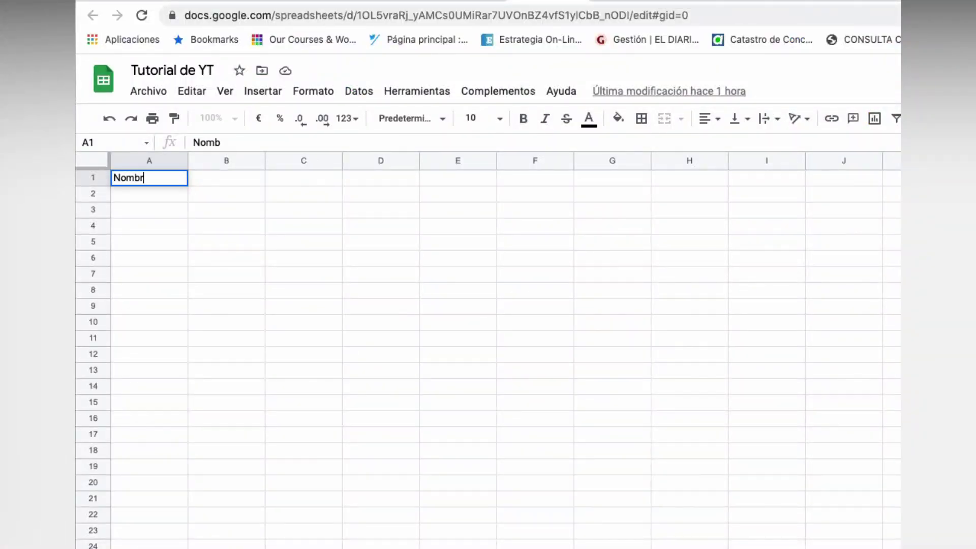
{"action": "key", "text": "Tab"}
{"action": "type", "text": "Email"}
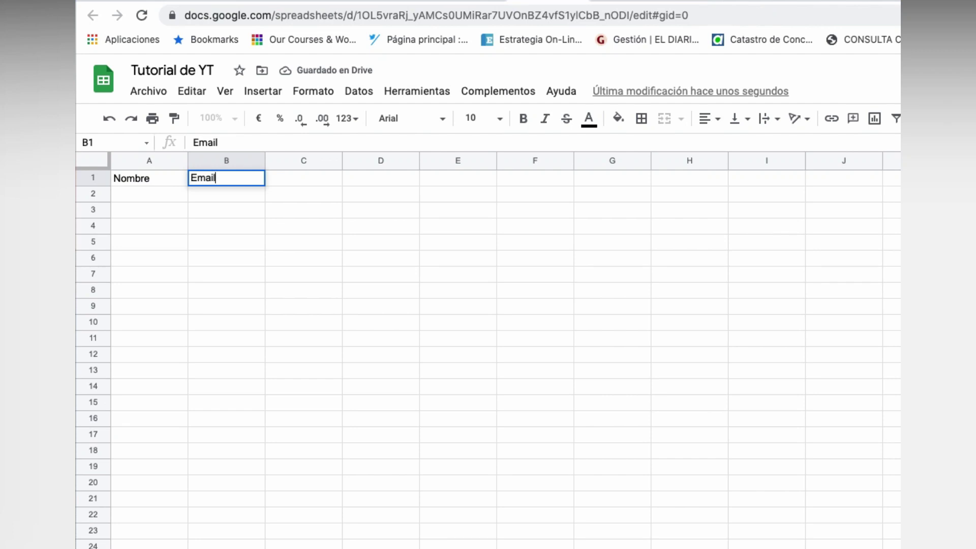
{"action": "key", "text": "Return"}
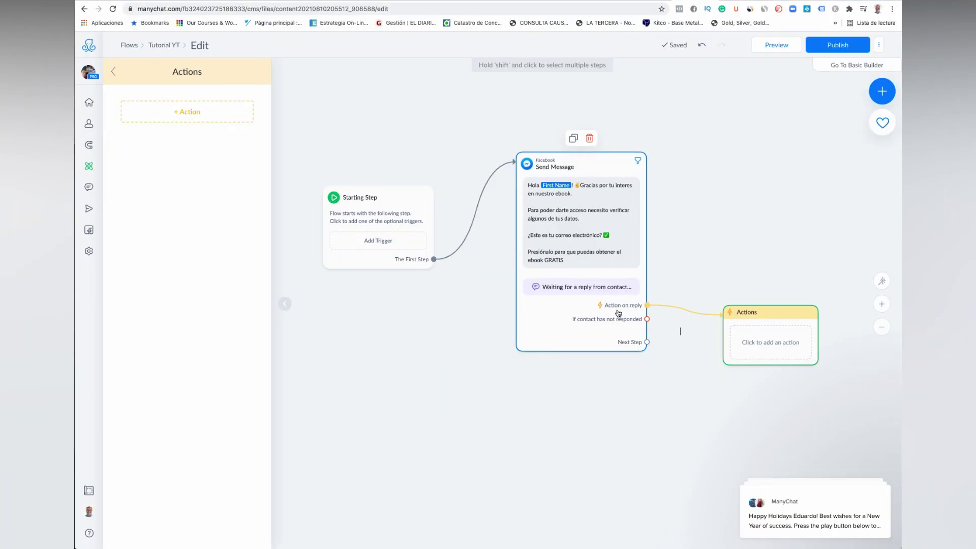
Step: Switch back to the Tutorial YT flow in ManyChat and add Google Sheets Actions to the empty Actions block
{"action": "left_click", "coordinate": [680, 331]}
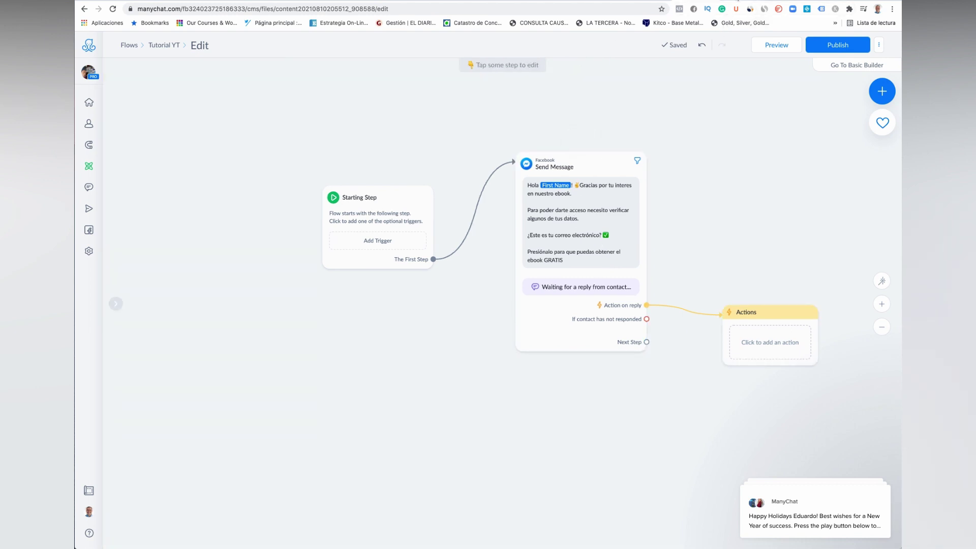
{"action": "left_click", "coordinate": [138, 416]}
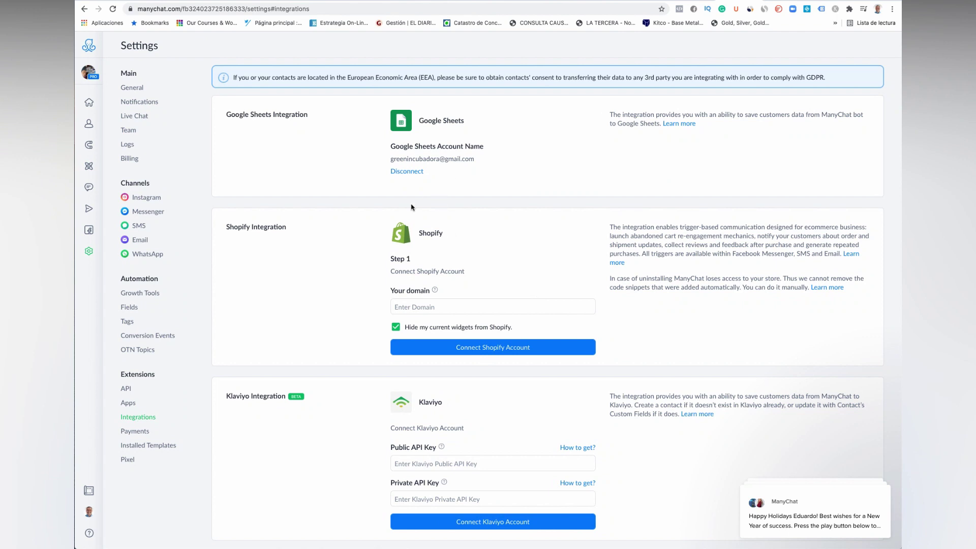
{"action": "left_click", "coordinate": [699, 1]}
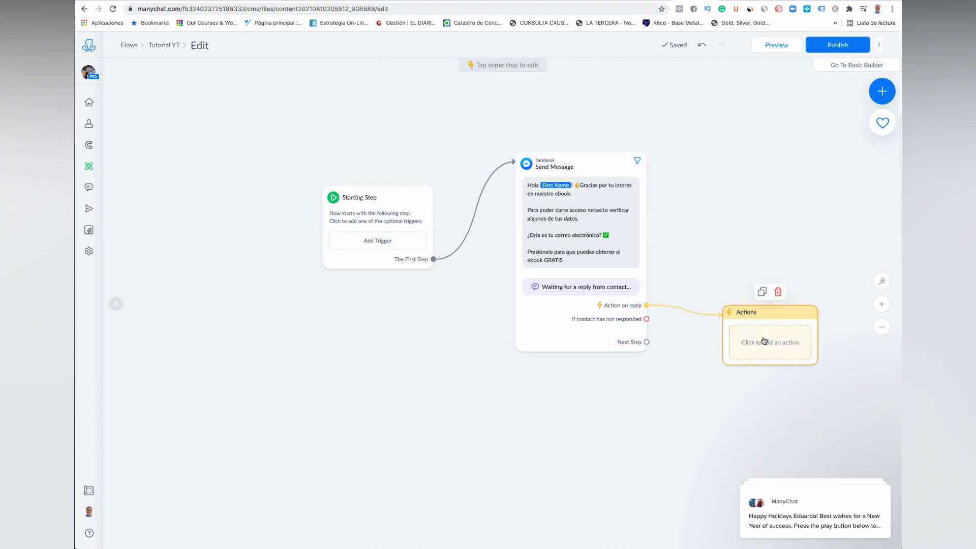
{"action": "left_click", "coordinate": [774, 341]}
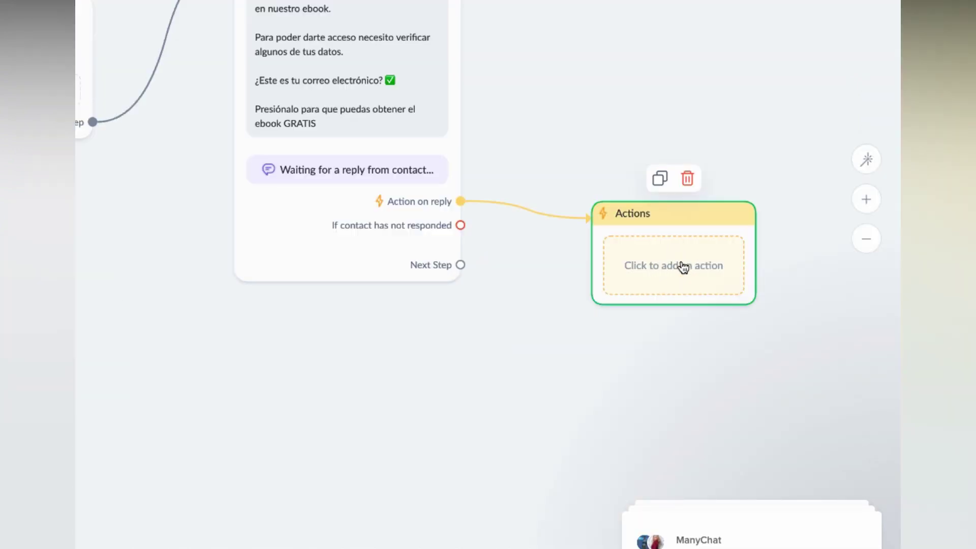
{"action": "left_click", "coordinate": [683, 267]}
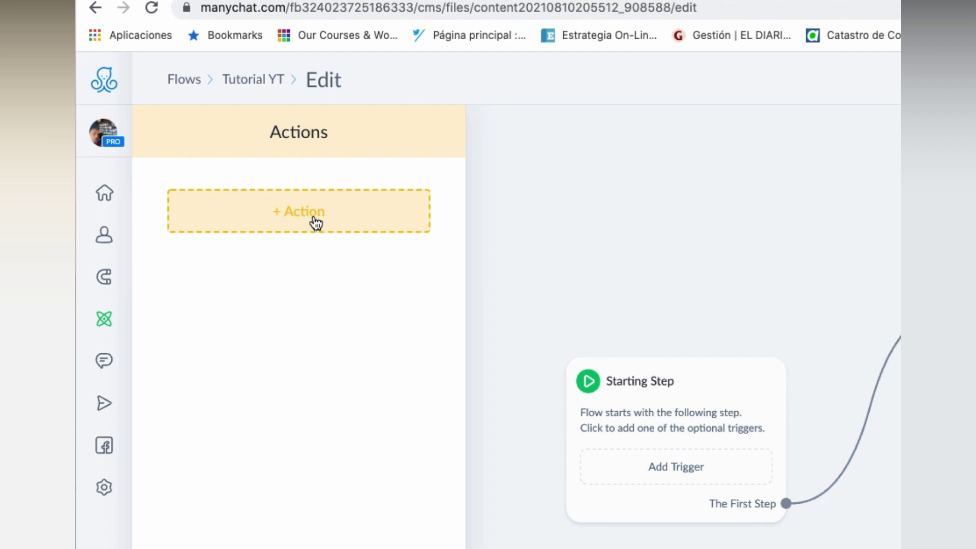
{"action": "left_click", "coordinate": [315, 219]}
{"action": "scroll", "coordinate": [308, 363], "scroll_direction": "down", "scroll_amount": 2}
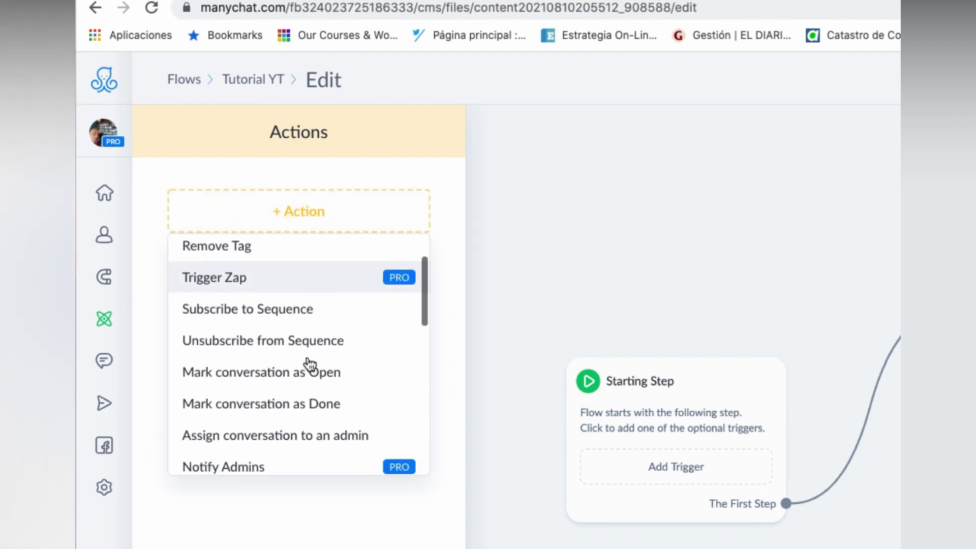
{"action": "scroll", "coordinate": [309, 365], "scroll_direction": "down", "scroll_amount": 7}
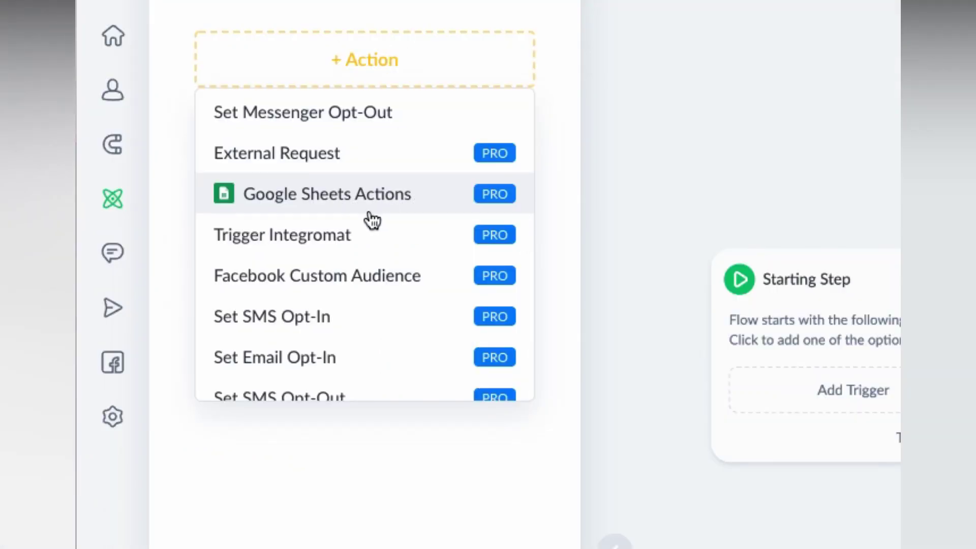
{"action": "left_click", "coordinate": [338, 202]}
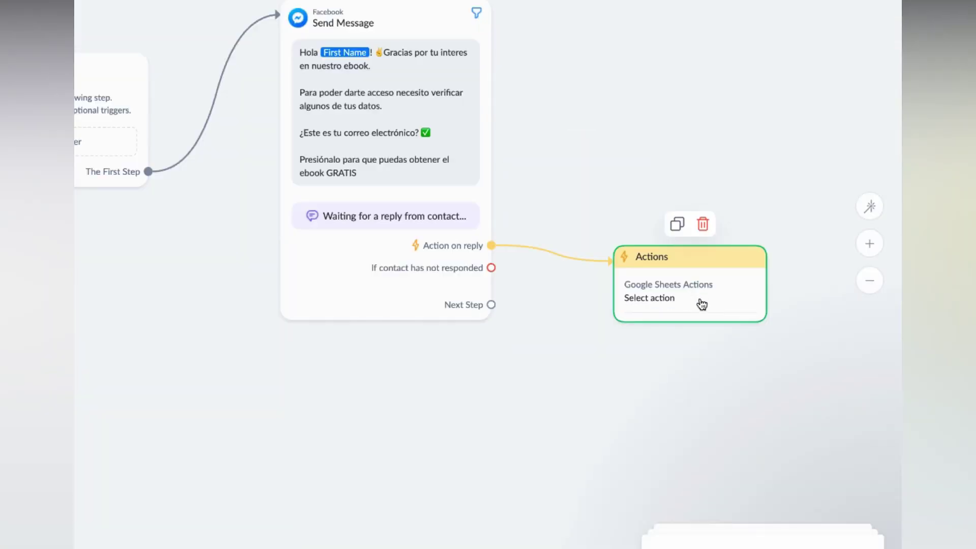
Step: Add an Add Tag action with the new tag "Herramienta de crecimiento IG Stories" to the Actions block
{"action": "right_click", "coordinate": [699, 298]}
{"action": "left_click", "coordinate": [669, 292]}
{"action": "left_click", "coordinate": [638, 300]}
{"action": "left_click", "coordinate": [364, 310]}
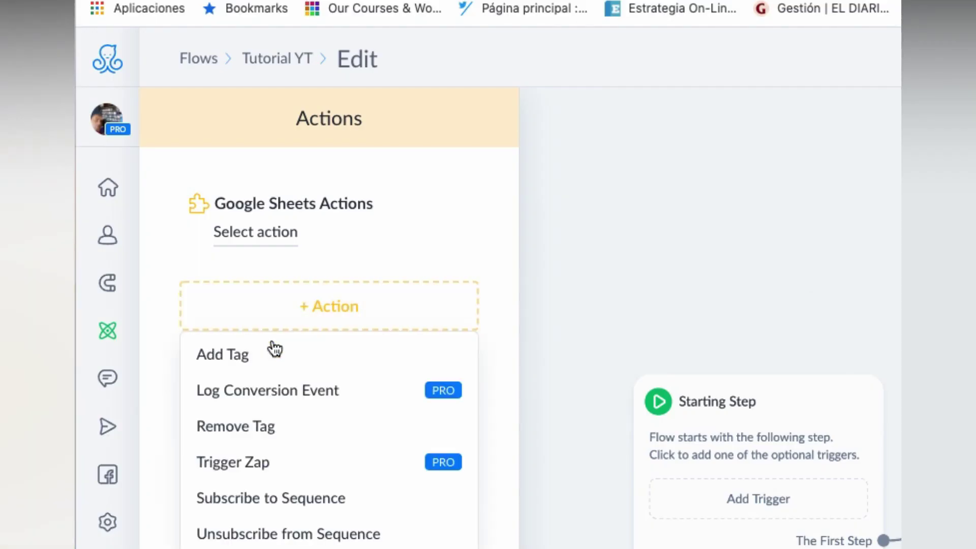
{"action": "left_click", "coordinate": [244, 359]}
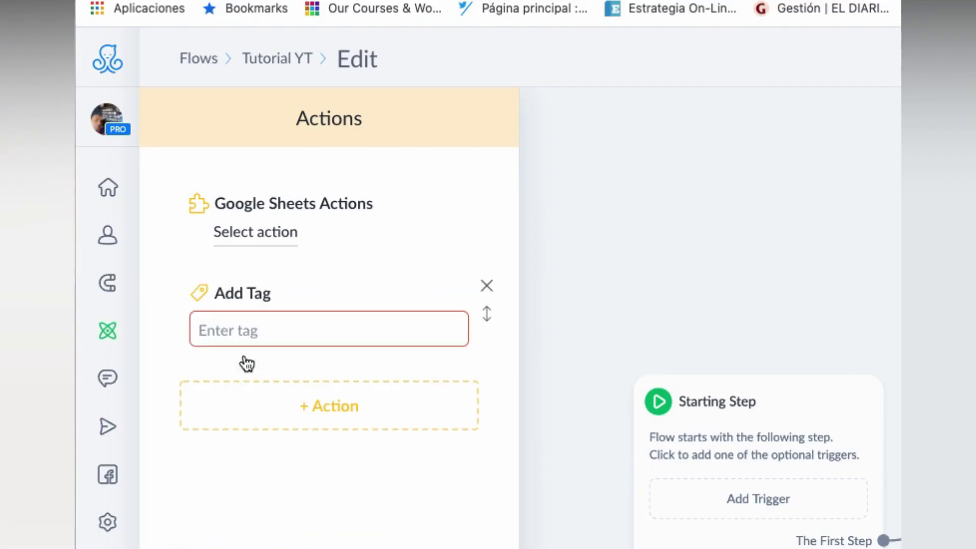
{"action": "left_click", "coordinate": [308, 335]}
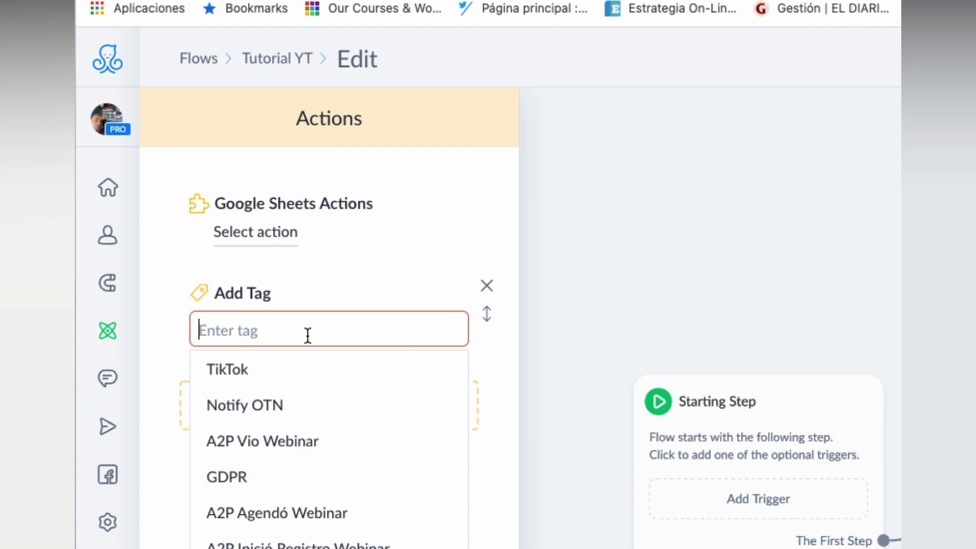
{"action": "type", "text": "Herramienta de crecimi"}
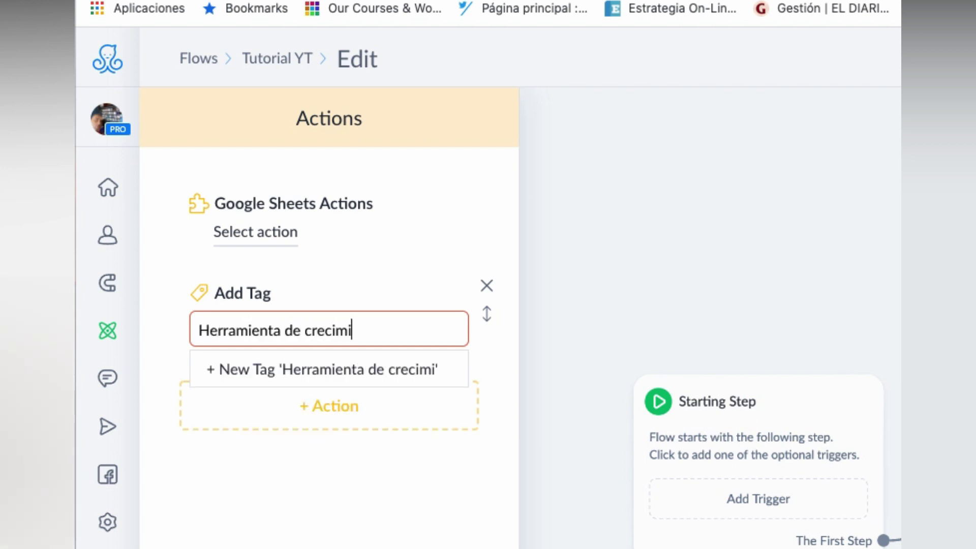
{"action": "type", "text": "ento IG"}
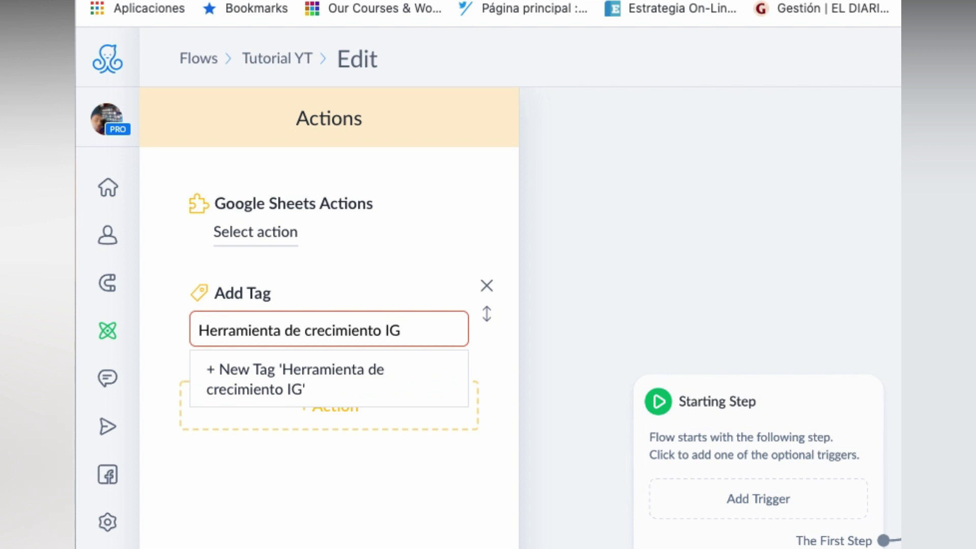
{"action": "type", "text": " Stories"}
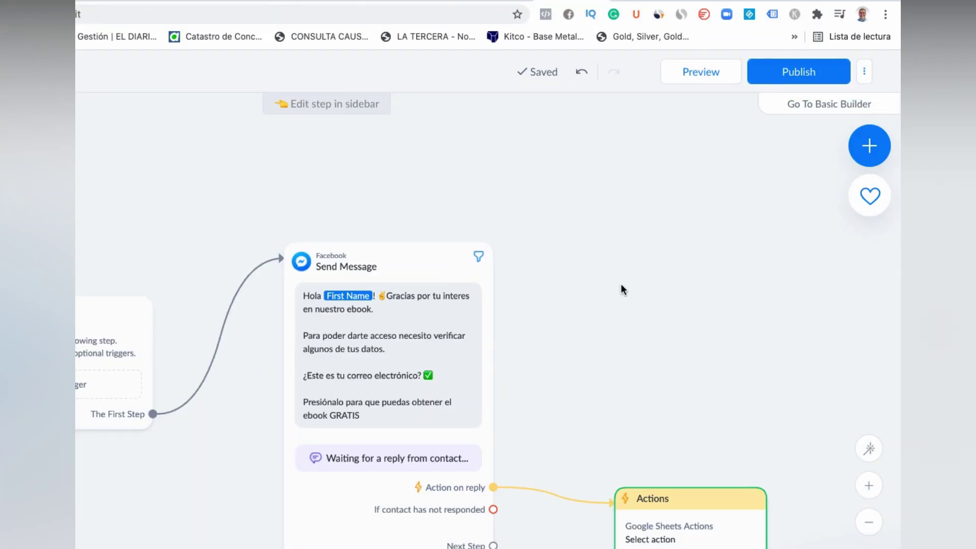
{"action": "left_click", "coordinate": [702, 75]}
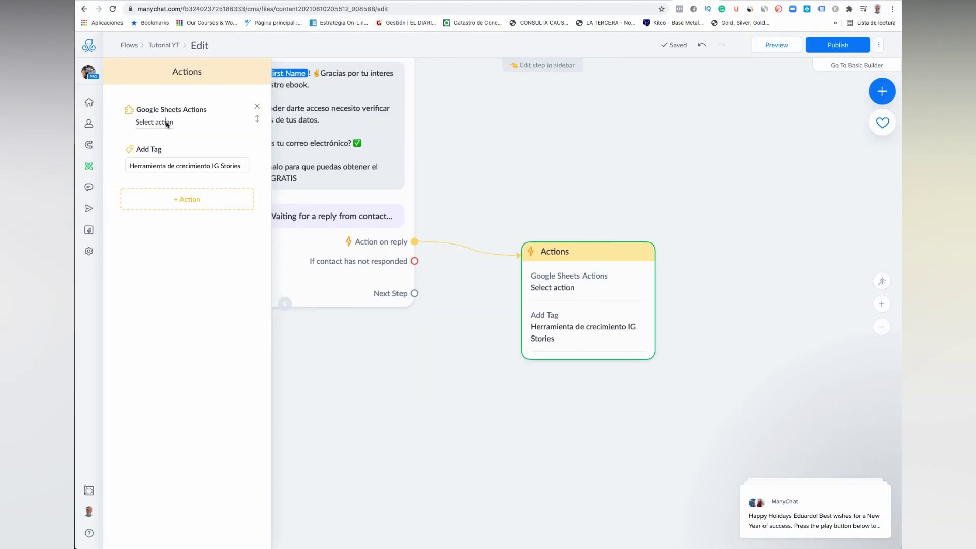
Step: Set the Google Sheets action to Insert Row, using the spreadsheet "Tutorial de YT" and the worksheet "Hoja 1"
{"action": "left_click", "coordinate": [168, 124]}
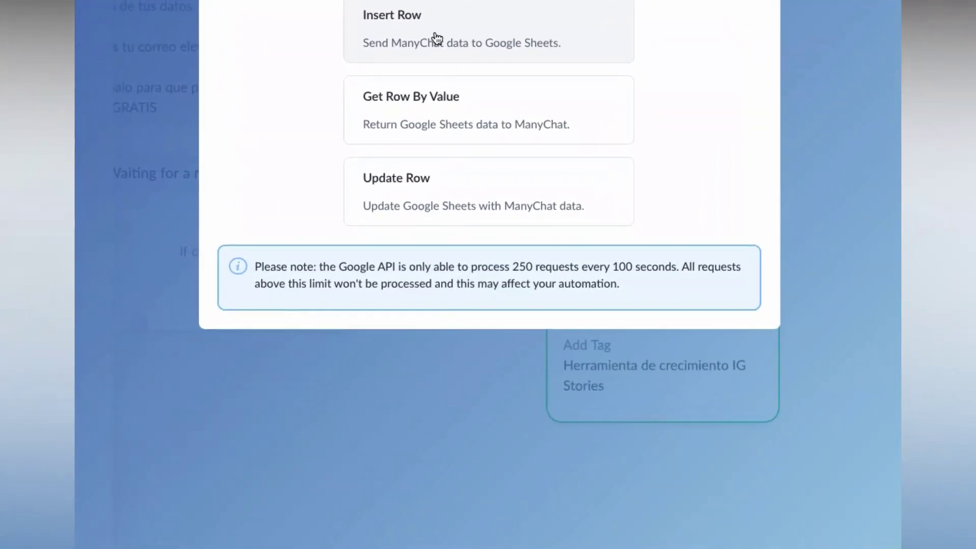
{"action": "left_click", "coordinate": [436, 39]}
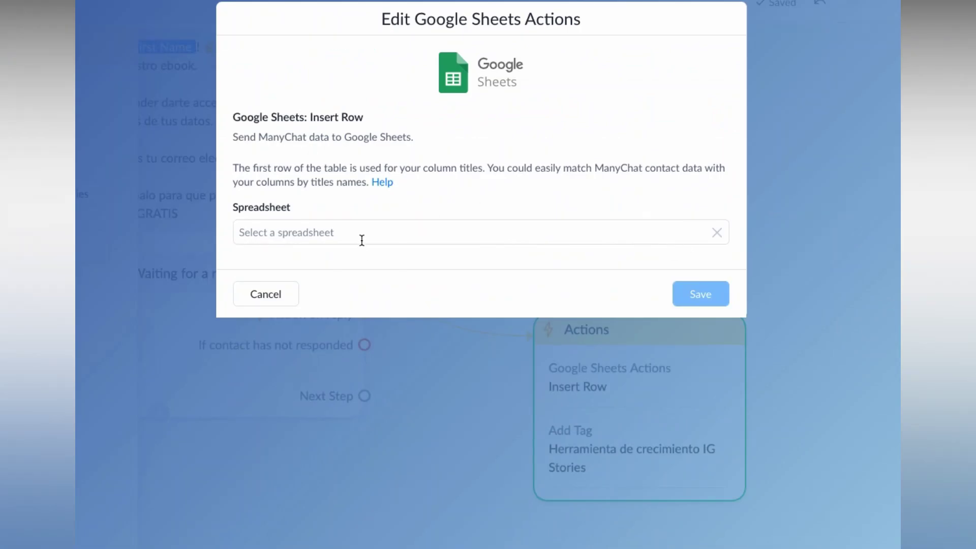
{"action": "left_click", "coordinate": [390, 237]}
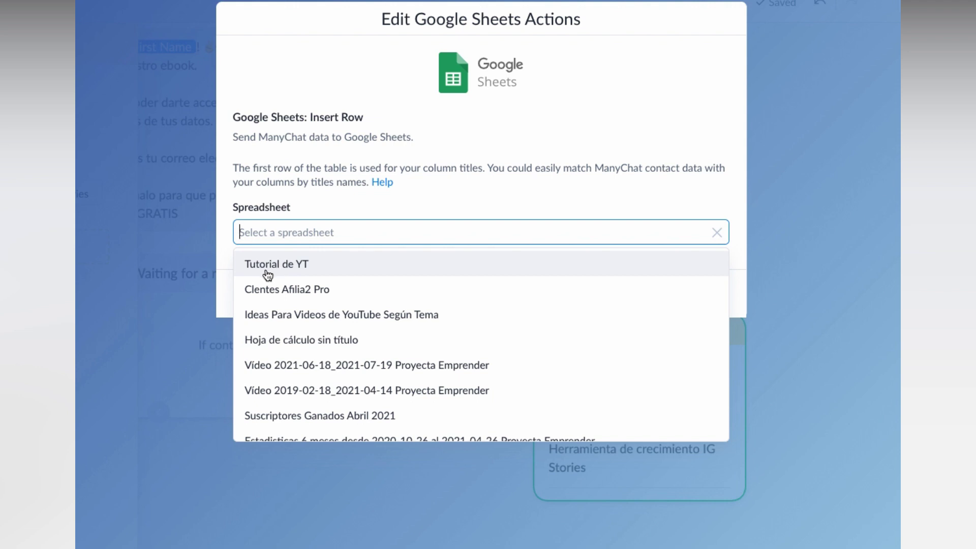
{"action": "left_click", "coordinate": [295, 267]}
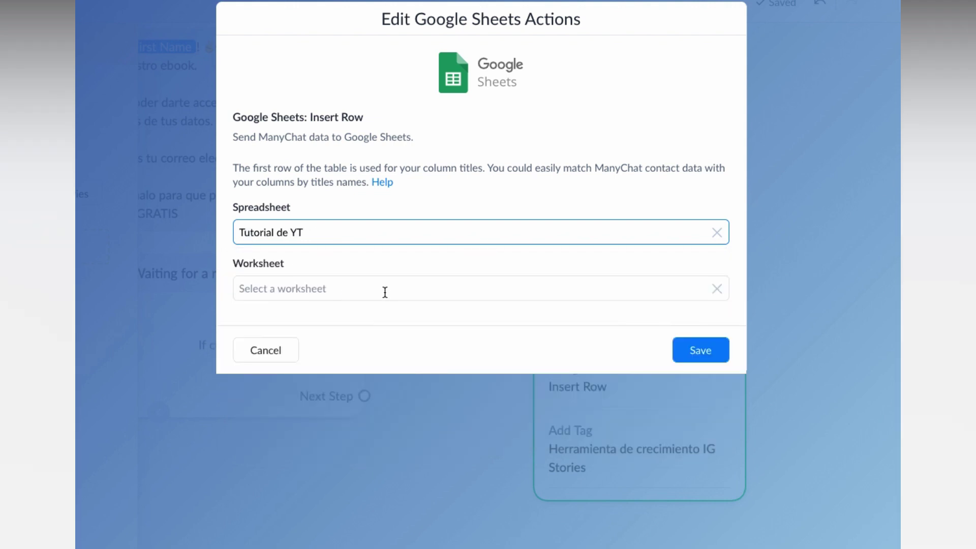
{"action": "left_click", "coordinate": [374, 290]}
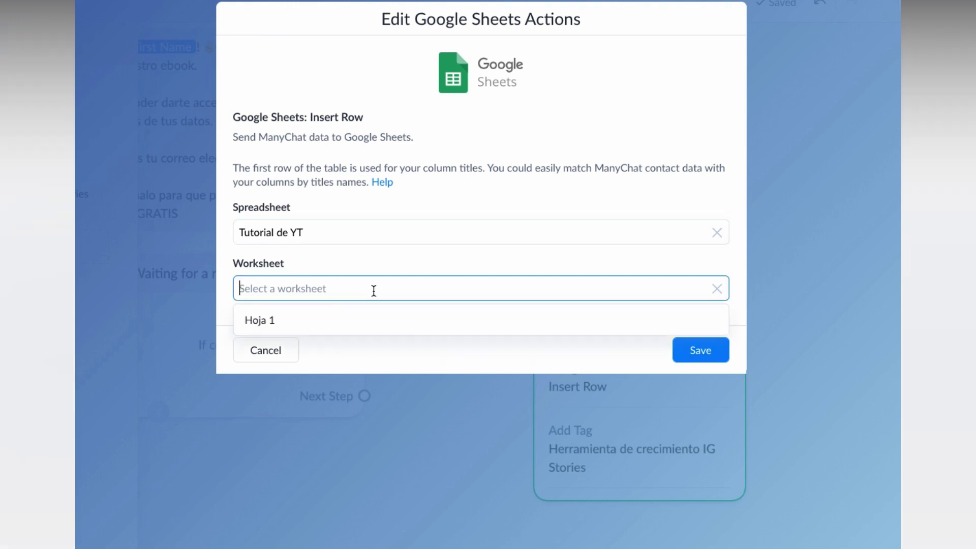
{"action": "left_click", "coordinate": [280, 324]}
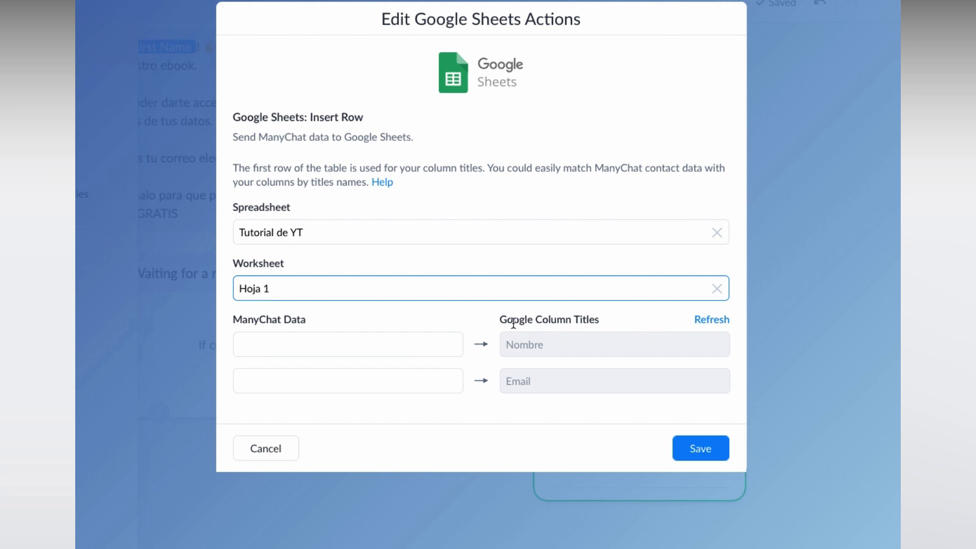
Step: Map the Full Name system field to the Nombre column of the Google Sheets row
{"action": "left_click", "coordinate": [361, 345]}
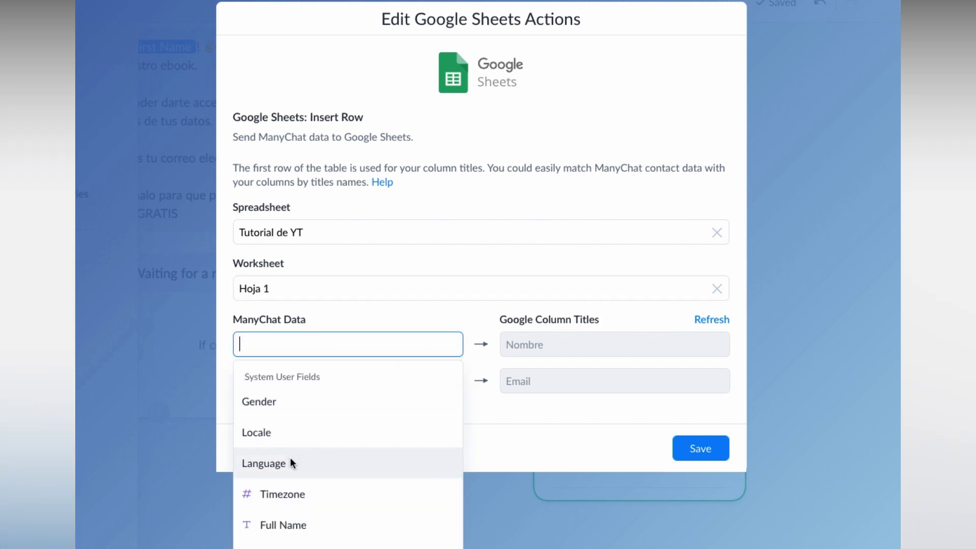
{"action": "scroll", "coordinate": [290, 460], "scroll_direction": "down", "scroll_amount": 3}
{"action": "scroll", "coordinate": [290, 462], "scroll_direction": "up", "scroll_amount": 1}
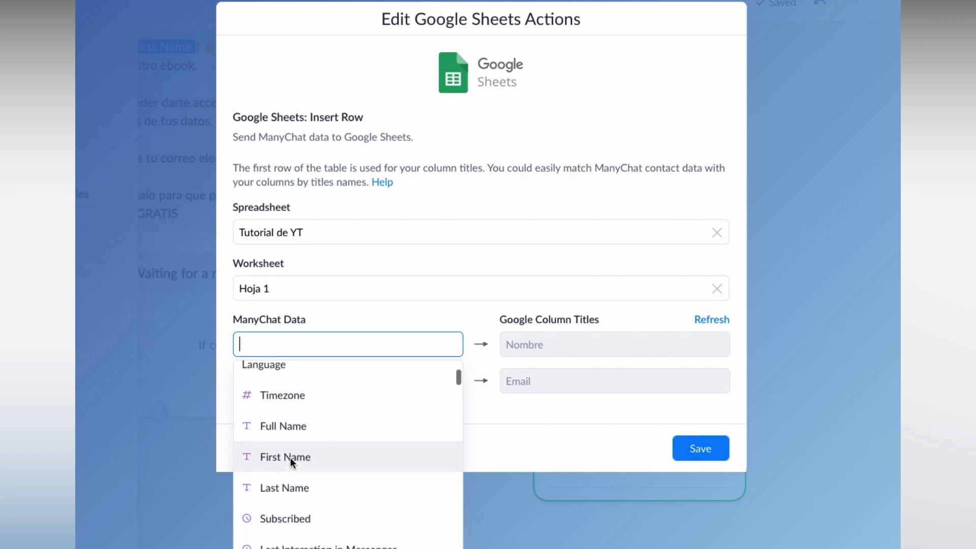
{"action": "left_click", "coordinate": [291, 425]}
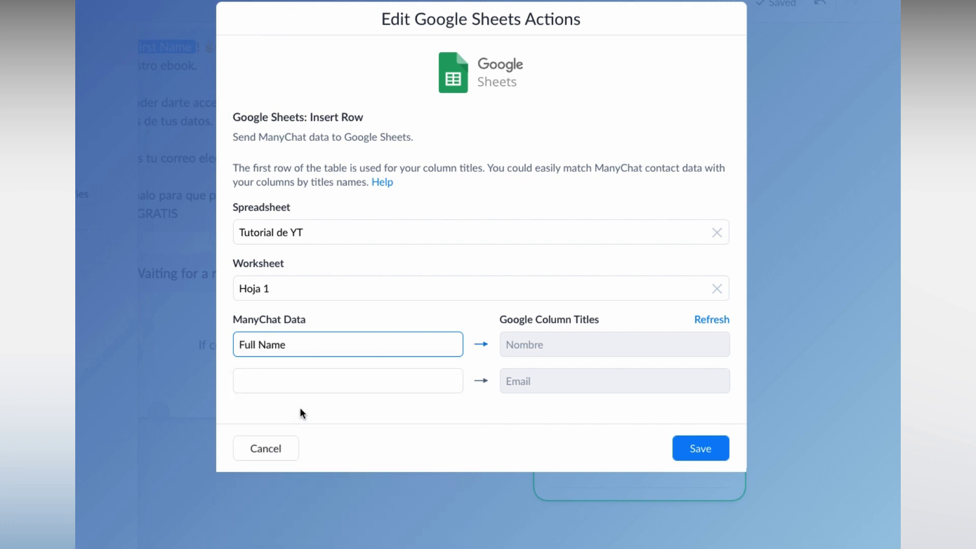
Step: Map the Email-Tutorial-YT custom field to the Email column and save the Insert Row action
{"action": "left_click", "coordinate": [368, 384]}
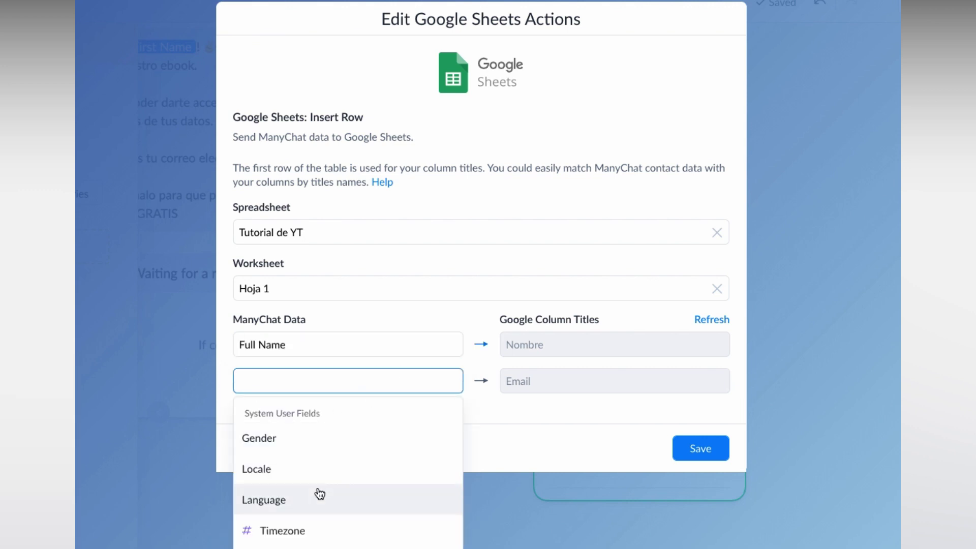
{"action": "scroll", "coordinate": [318, 487], "scroll_direction": "down", "scroll_amount": 3}
{"action": "scroll", "coordinate": [318, 487], "scroll_direction": "down", "scroll_amount": 6}
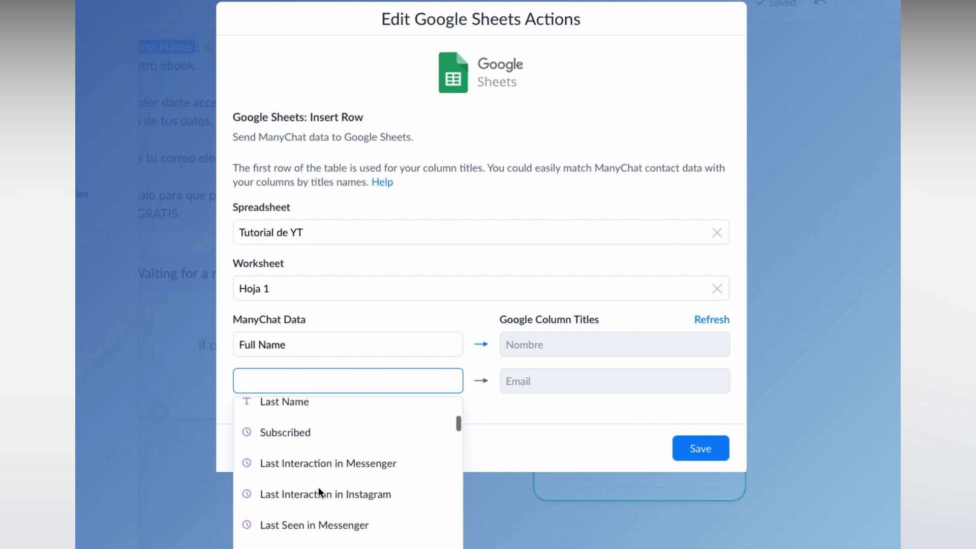
{"action": "scroll", "coordinate": [320, 492], "scroll_direction": "down", "scroll_amount": 4}
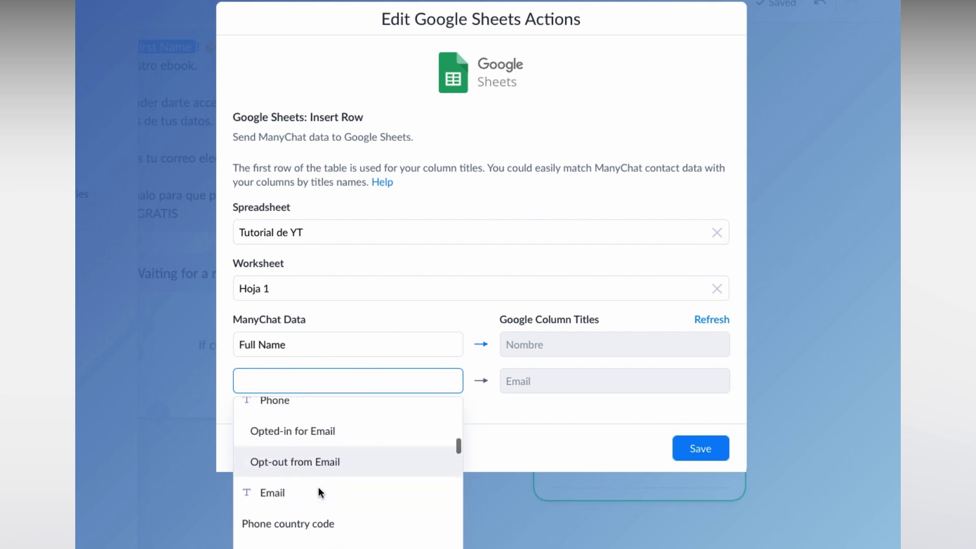
{"action": "scroll", "coordinate": [318, 487], "scroll_direction": "down", "scroll_amount": 4}
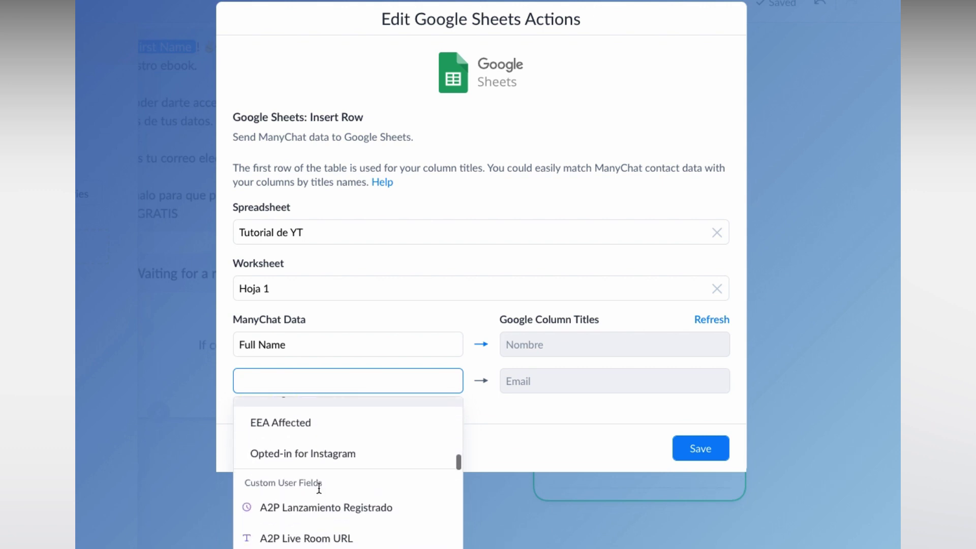
{"action": "scroll", "coordinate": [322, 487], "scroll_direction": "down", "scroll_amount": 1}
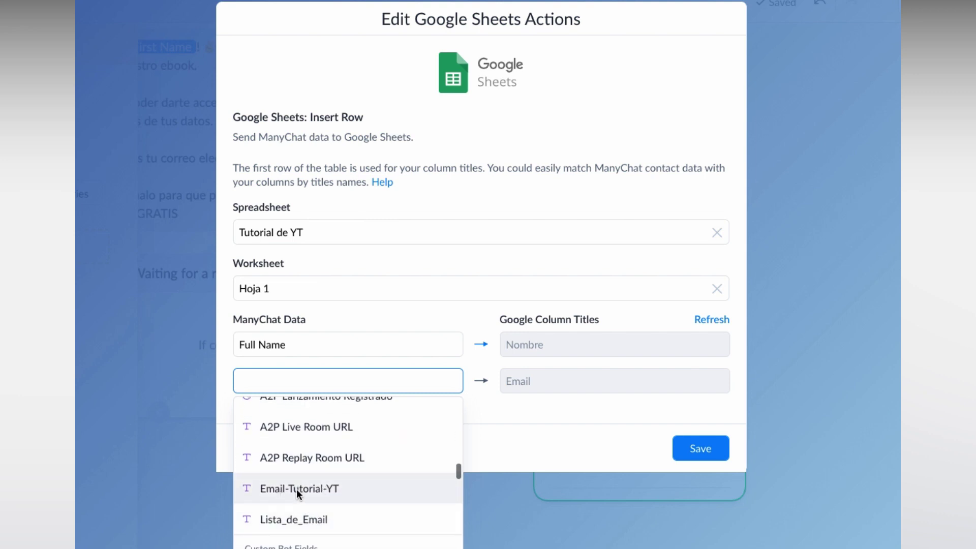
{"action": "scroll", "coordinate": [297, 489], "scroll_direction": "up", "scroll_amount": 2}
{"action": "scroll", "coordinate": [297, 489], "scroll_direction": "down", "scroll_amount": 1}
{"action": "scroll", "coordinate": [296, 489], "scroll_direction": "down", "scroll_amount": 1}
{"action": "scroll", "coordinate": [297, 490], "scroll_direction": "up", "scroll_amount": 2}
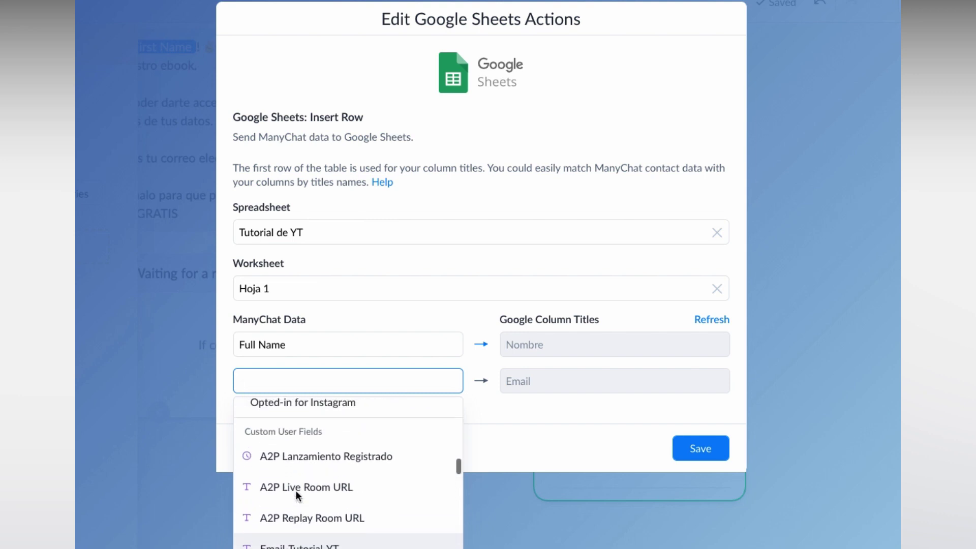
{"action": "scroll", "coordinate": [295, 490], "scroll_direction": "down", "scroll_amount": 1}
{"action": "scroll", "coordinate": [296, 491], "scroll_direction": "down", "scroll_amount": 1}
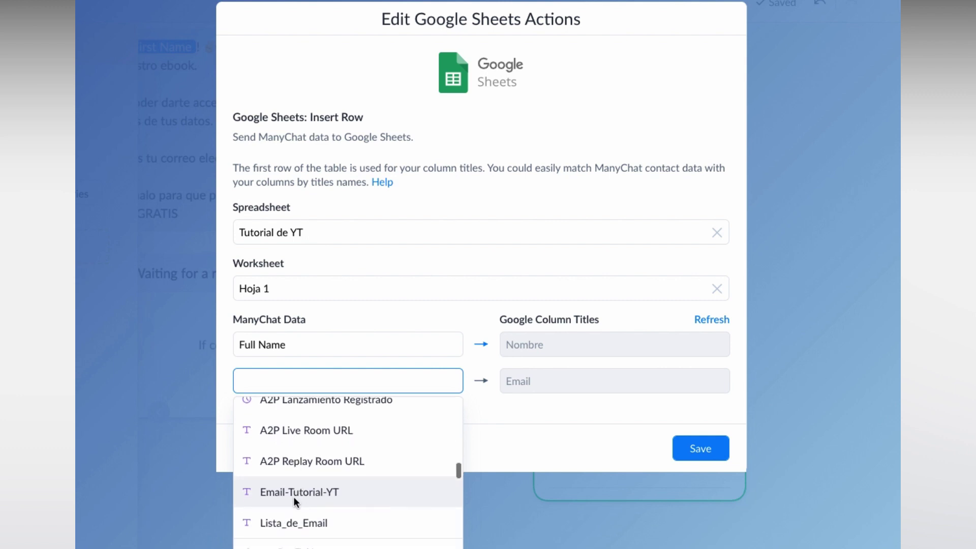
{"action": "scroll", "coordinate": [316, 492], "scroll_direction": "down", "scroll_amount": 1}
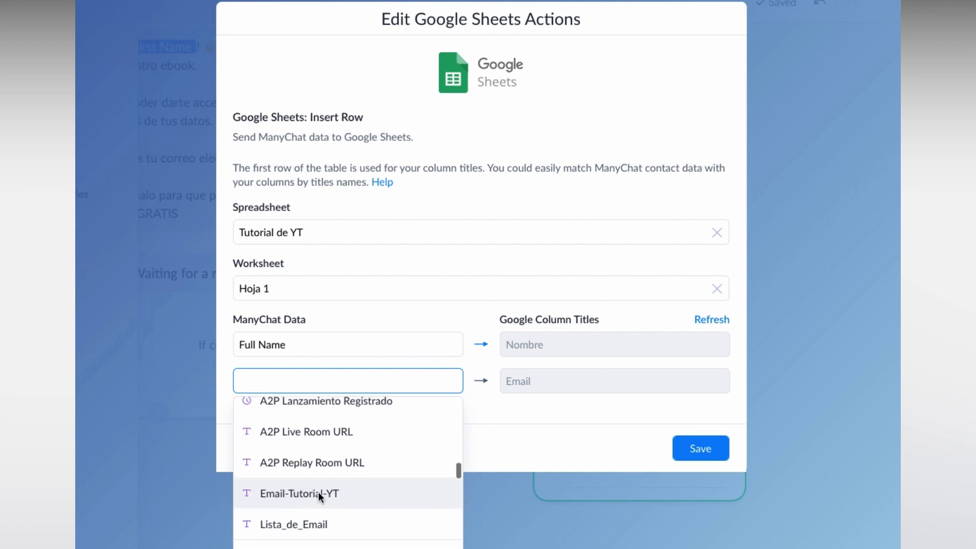
{"action": "left_click", "coordinate": [318, 492]}
{"action": "left_click", "coordinate": [703, 452]}
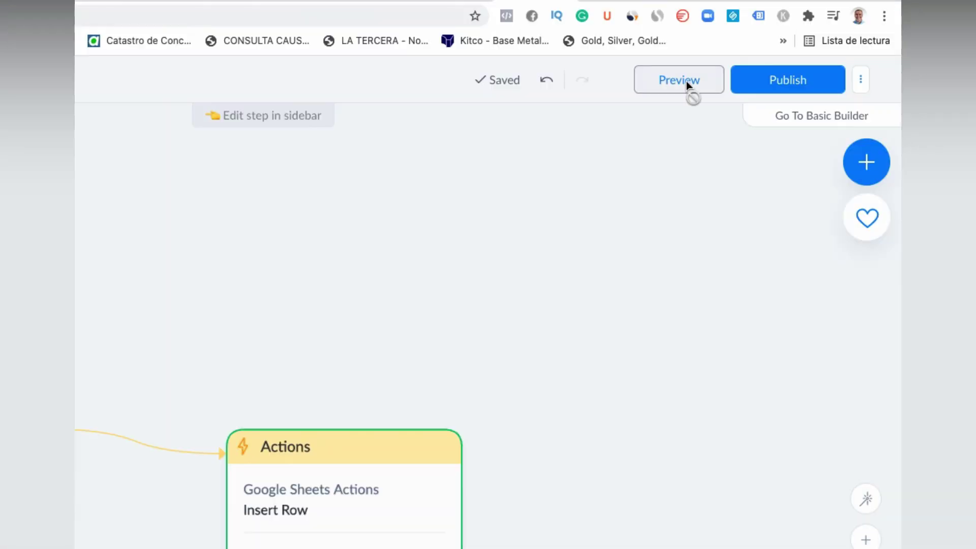
Step: Preview the flow in Messenger and answer the question with the suggested e-mail address
{"action": "left_click", "coordinate": [779, 45]}
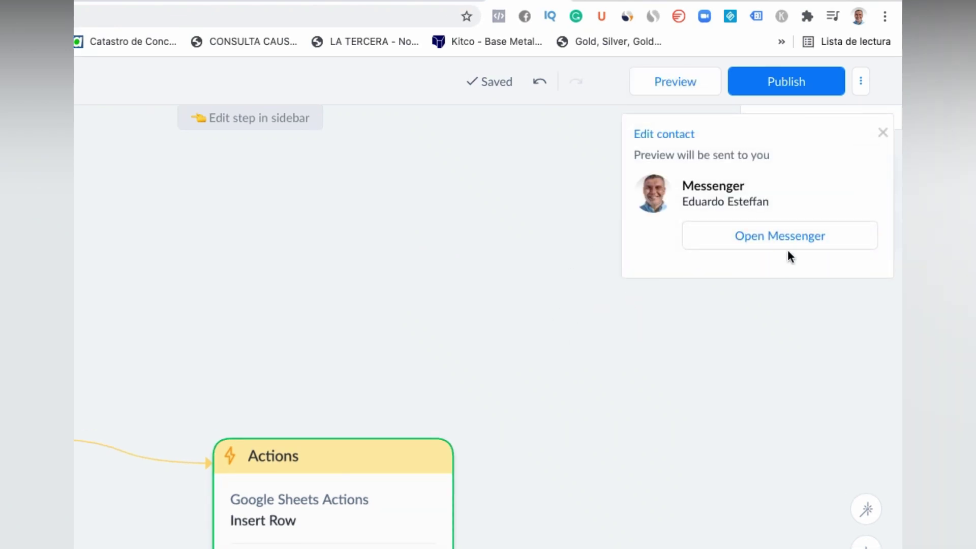
{"action": "left_click", "coordinate": [771, 240]}
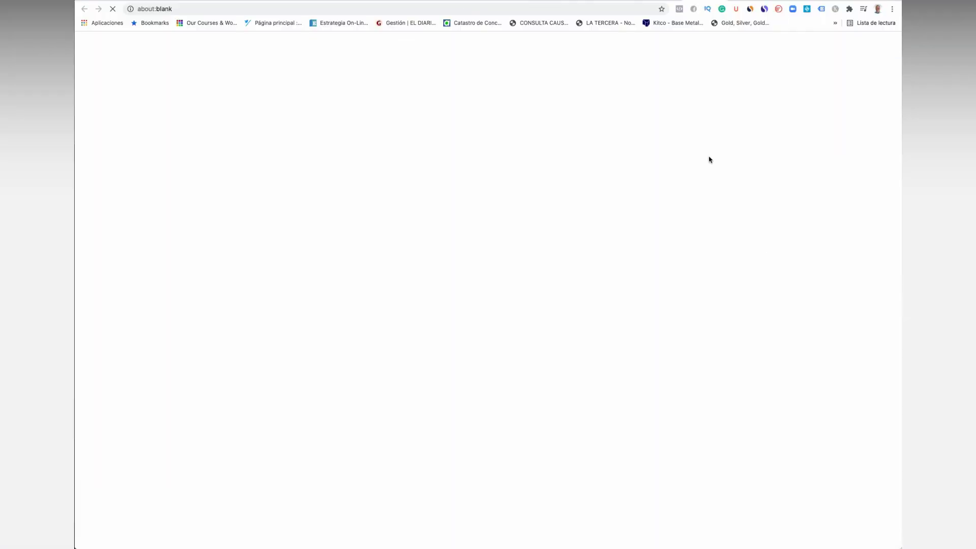
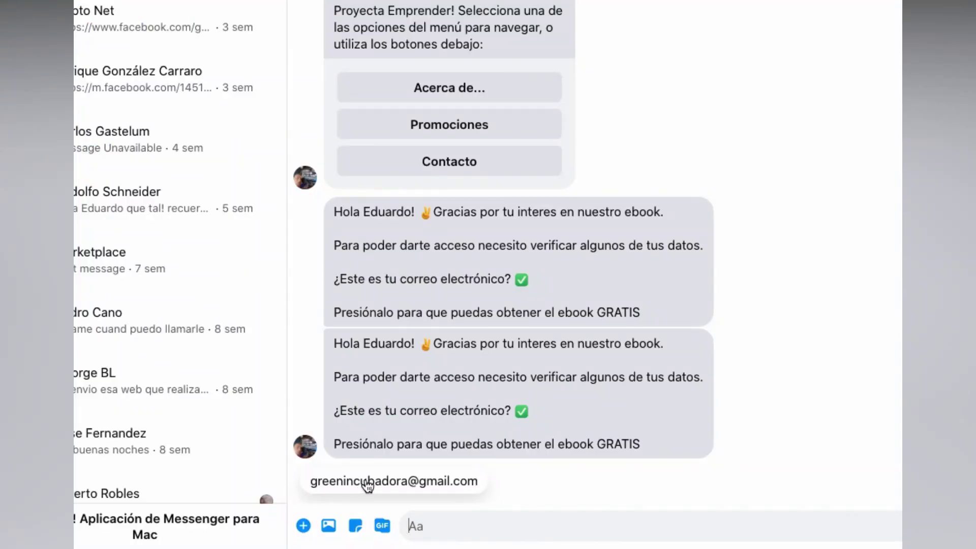
{"action": "left_click", "coordinate": [367, 481]}
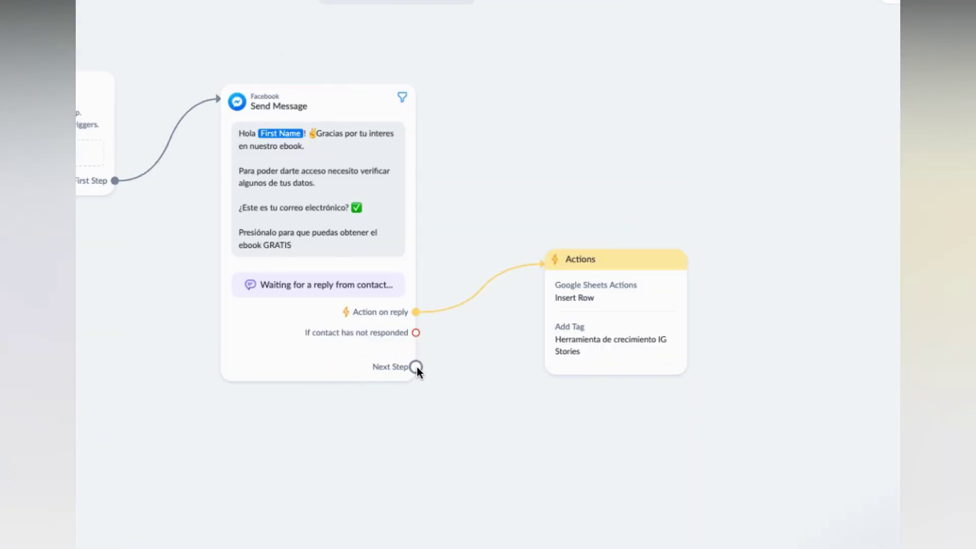
Step: Add a Smart Delay as the next step of the Send Message block and set its duration to 3 Seconds
{"action": "left_click_drag", "start_coordinate": [417, 367], "coordinate": [507, 156]}
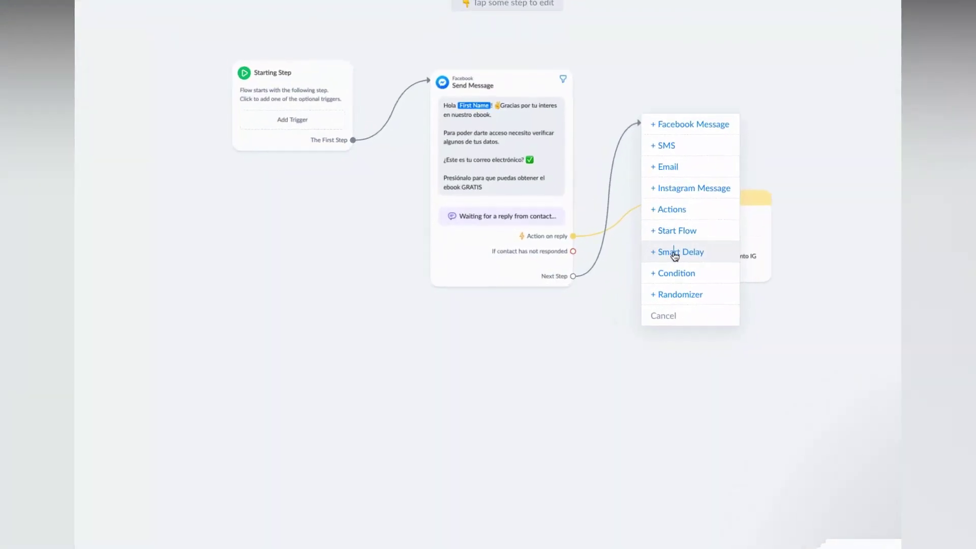
{"action": "left_click", "coordinate": [673, 254]}
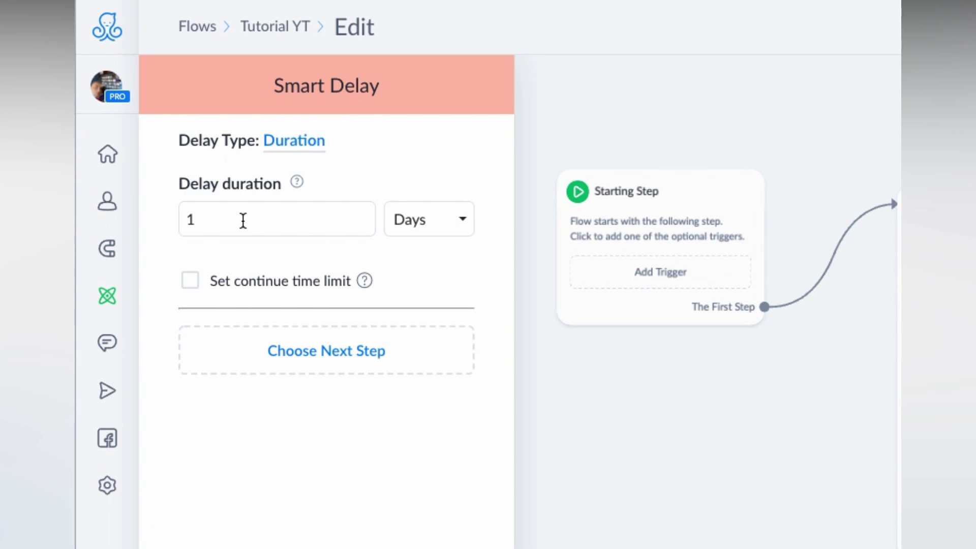
{"action": "left_click", "coordinate": [243, 220]}
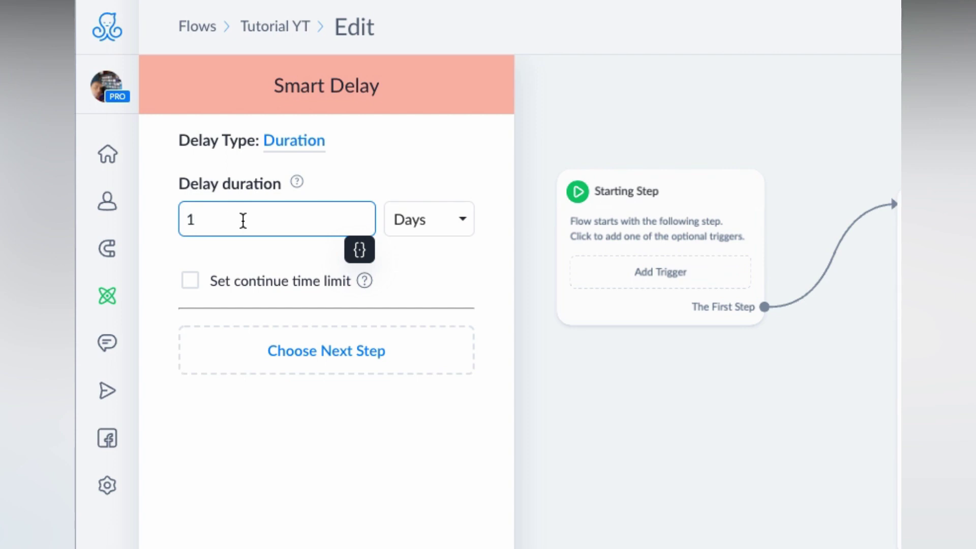
{"action": "left_click", "coordinate": [462, 223]}
{"action": "left_click", "coordinate": [446, 163]}
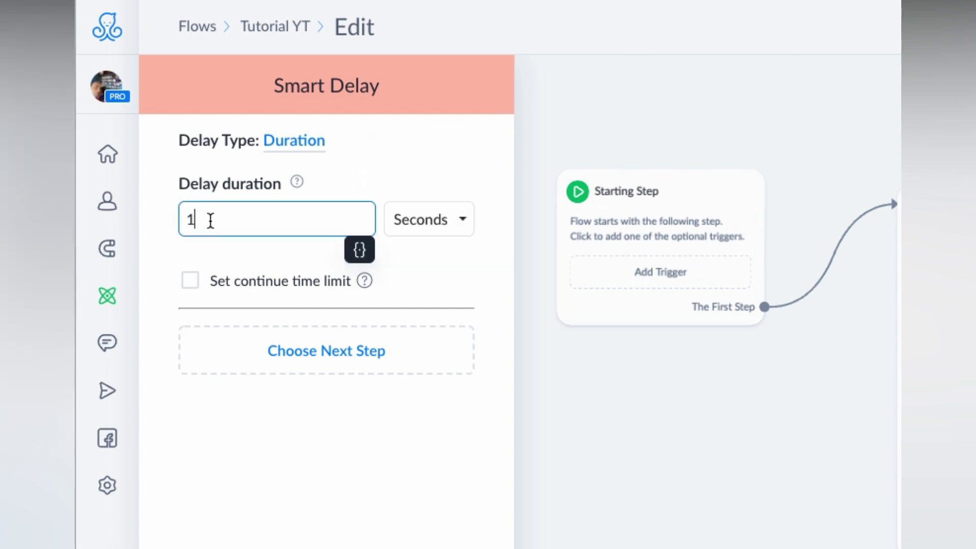
{"action": "key", "text": "BackSpace"}
{"action": "type", "text": "3"}
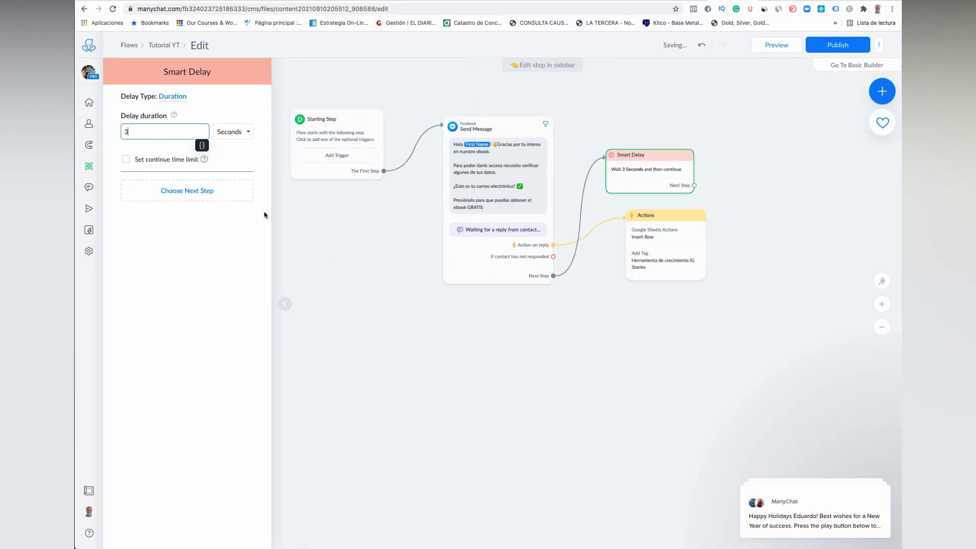
Step: Add an empty text block after the e-mail question in the Facebook Send Message step
{"action": "left_click", "coordinate": [344, 276]}
{"action": "left_click", "coordinate": [539, 230]}
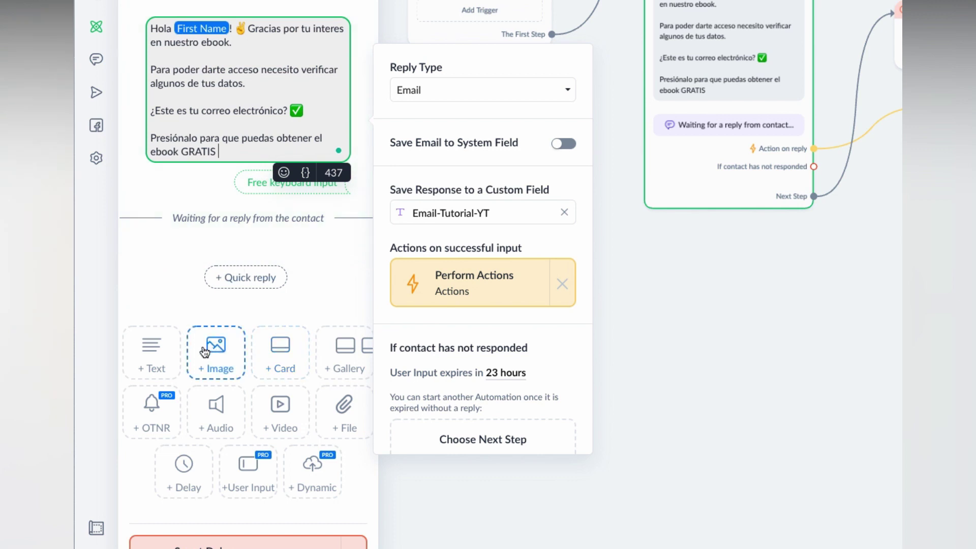
{"action": "left_click", "coordinate": [151, 351]}
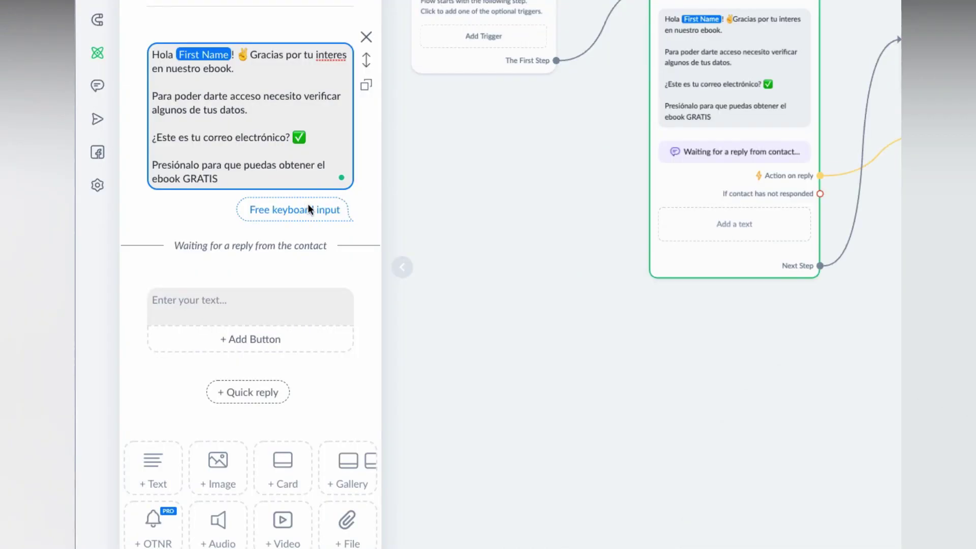
Step: Write "Gracias por la información. Acá te dejo el link." on two lines in the new text block
{"action": "left_click", "coordinate": [293, 307]}
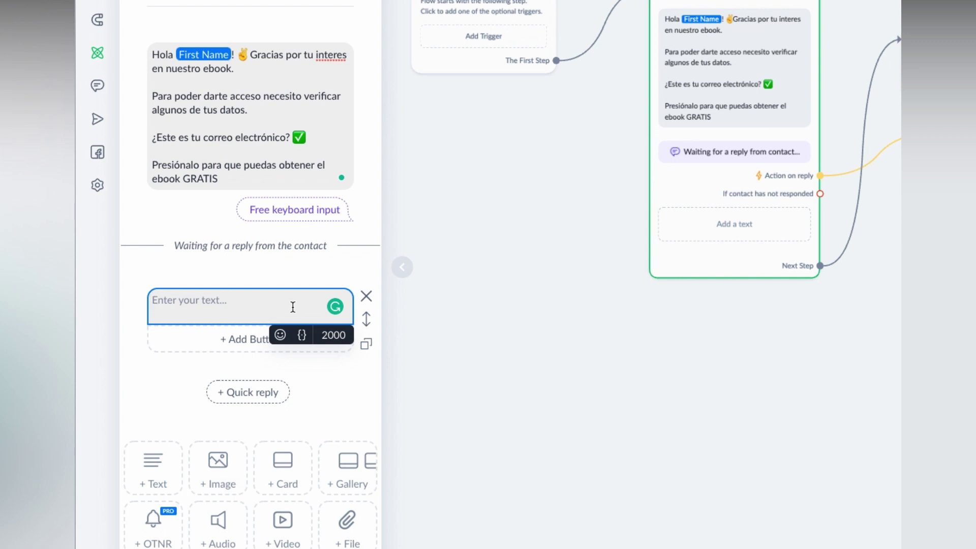
{"action": "type", "text": "Gracias por la "}
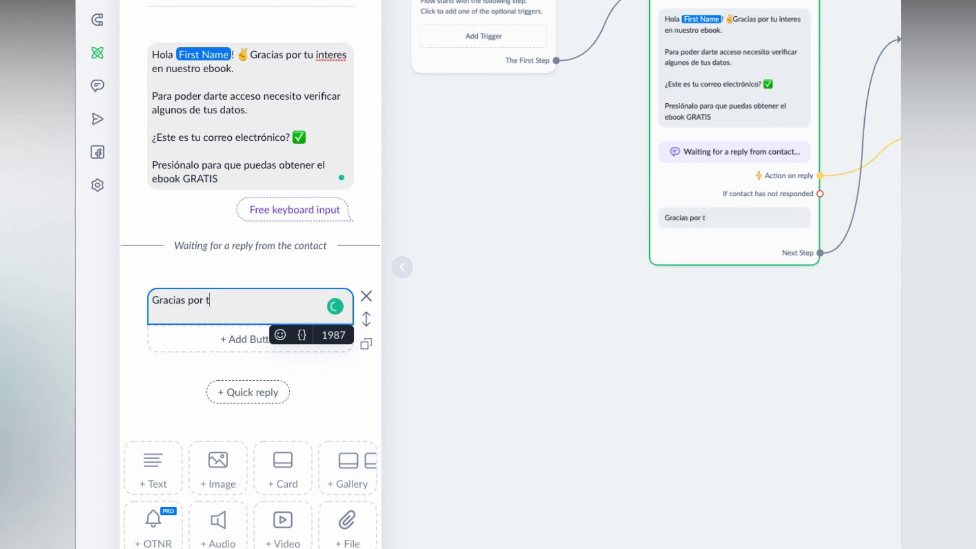
{"action": "type", "text": "info"}
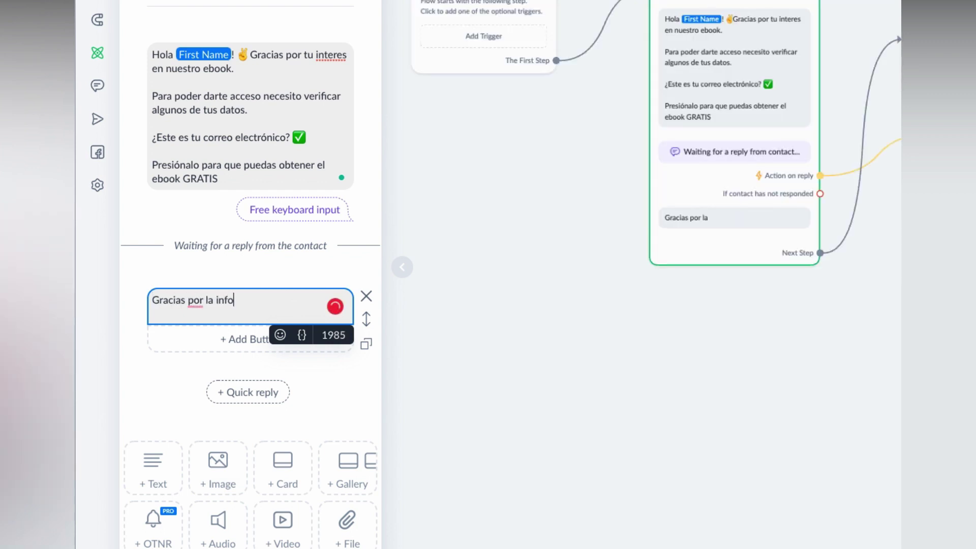
{"action": "type", "text": "rmación"}
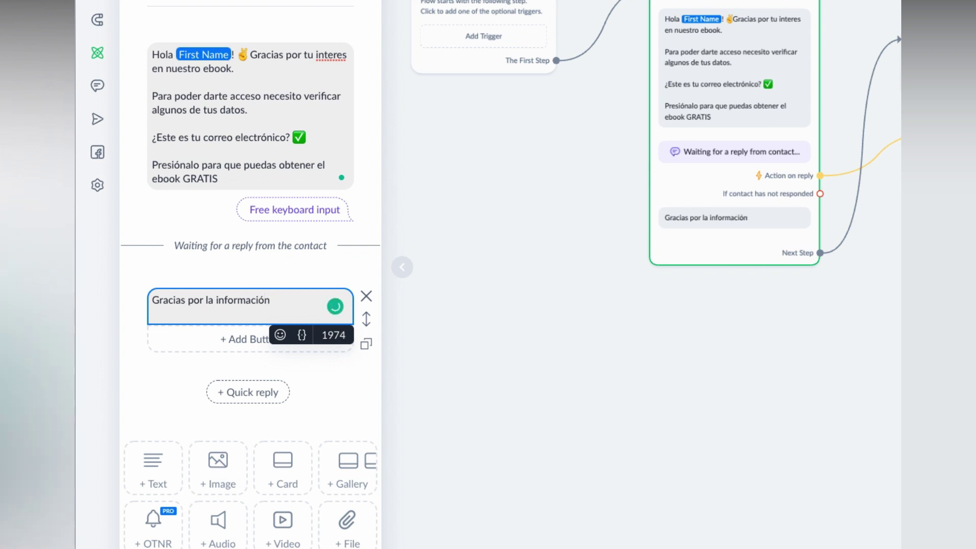
{"action": "type", "text": "!"}
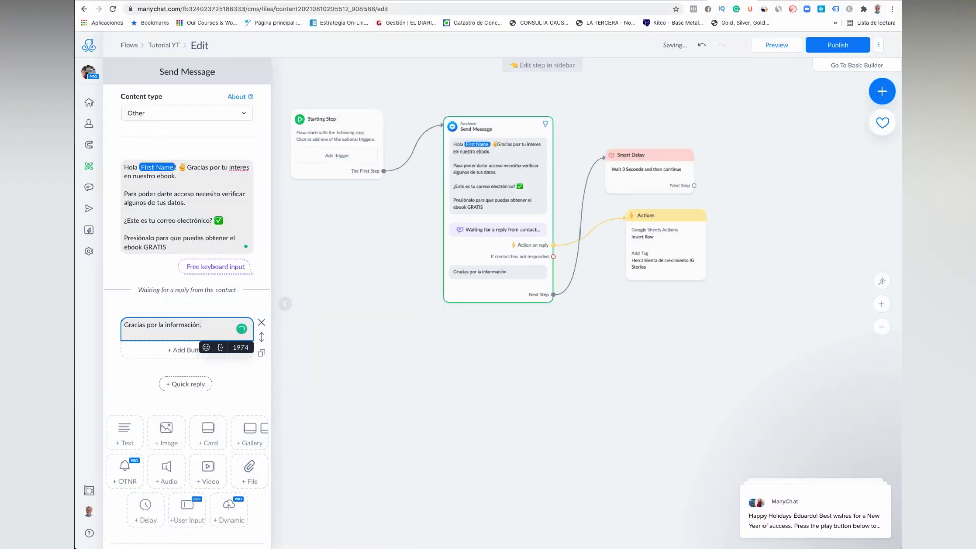
{"action": "type", "text": "A"}
{"action": "type", "text": "cá trw"}
{"action": "key", "text": "BackSpace"}
{"action": "key", "text": "BackSpace"}
{"action": "type", "text": "e"}
{"action": "type", "text": " dea"}
{"action": "key", "text": "BackSpace"}
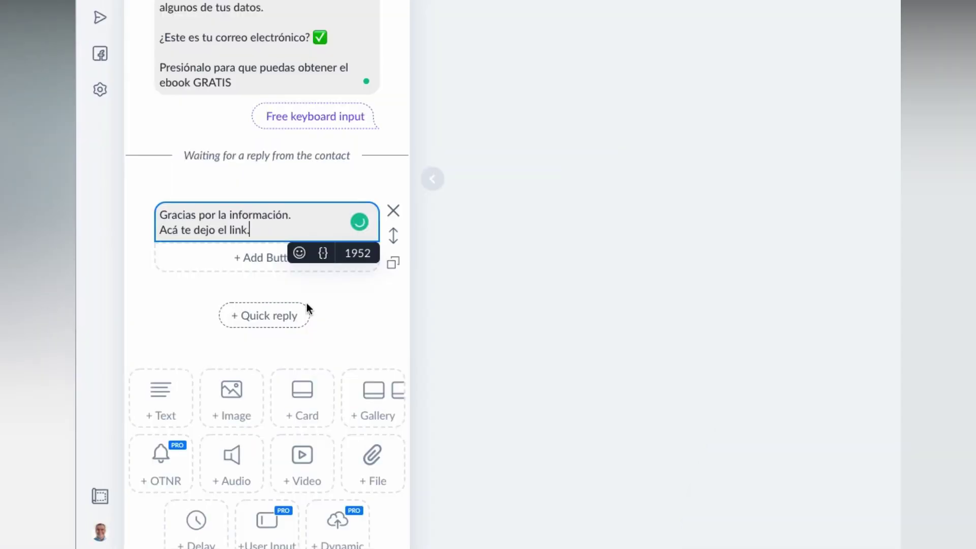
{"action": "left_click", "coordinate": [187, 348]}
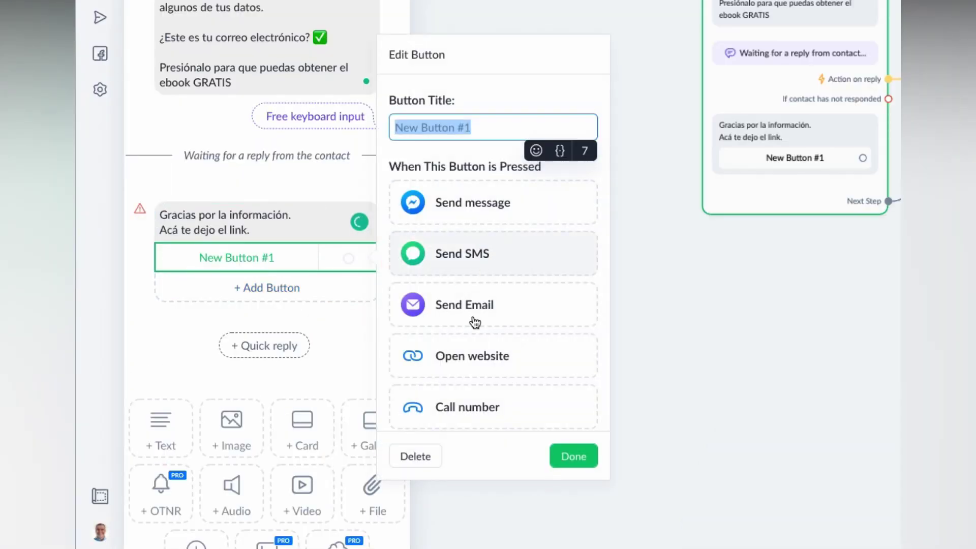
{"action": "scroll", "coordinate": [475, 322], "scroll_direction": "down", "scroll_amount": 2}
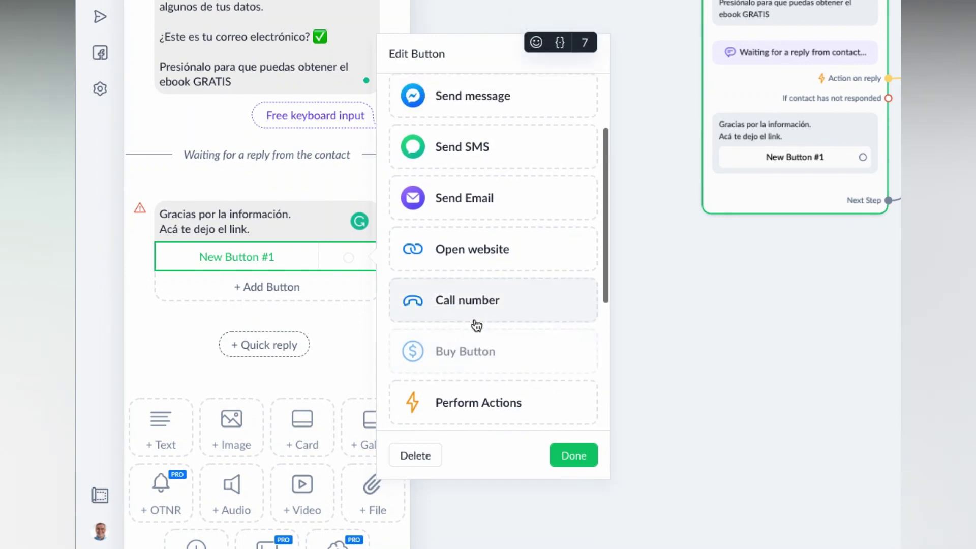
{"action": "left_click", "coordinate": [475, 249]}
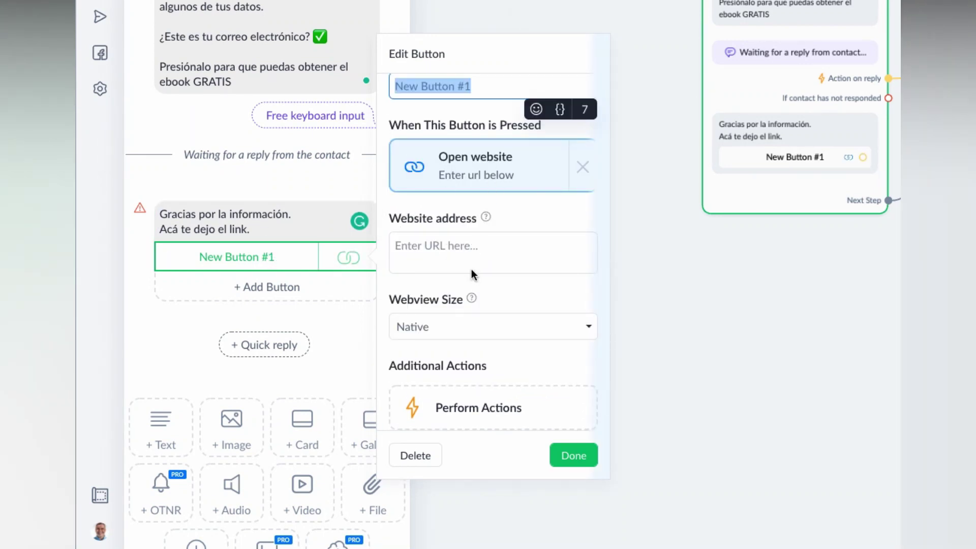
{"action": "left_click", "coordinate": [471, 249]}
{"action": "type", "text": "www.proyectaemprender.com"}
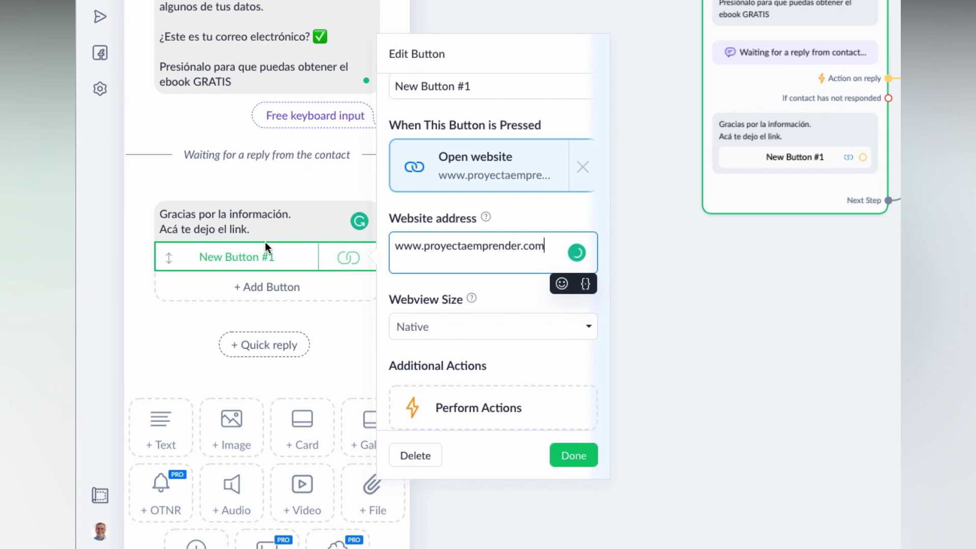
Step: Replace the message in the last text block with "Pincha acá para descargar tu PDF."
{"action": "left_click", "coordinate": [250, 229]}
{"action": "left_click_drag", "start_coordinate": [250, 229], "coordinate": [154, 215]}
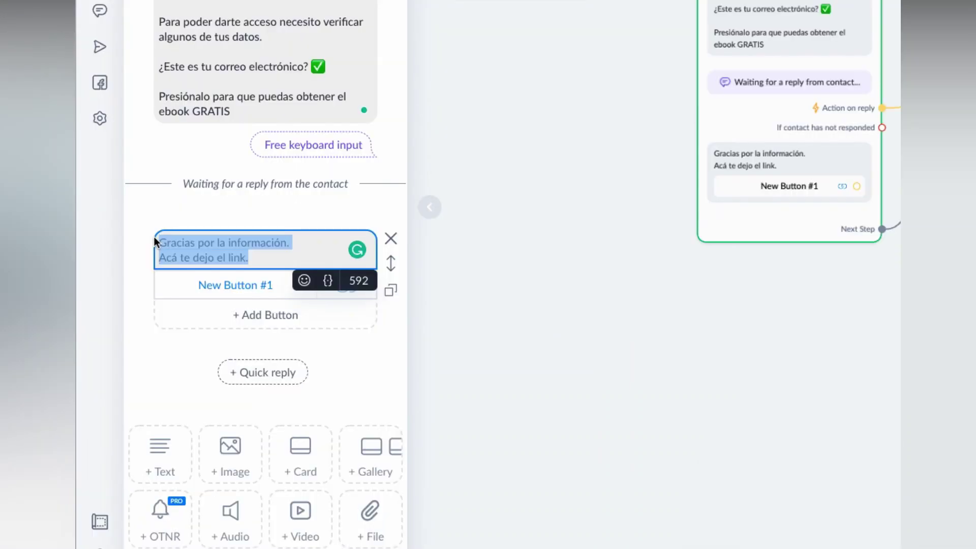
{"action": "type", "text": "Acfa"}
{"action": "key", "text": "BackSpace"}
{"action": "key", "text": "BackSpace"}
{"action": "key", "text": "BackSpace"}
{"action": "key", "text": "BackSpace"}
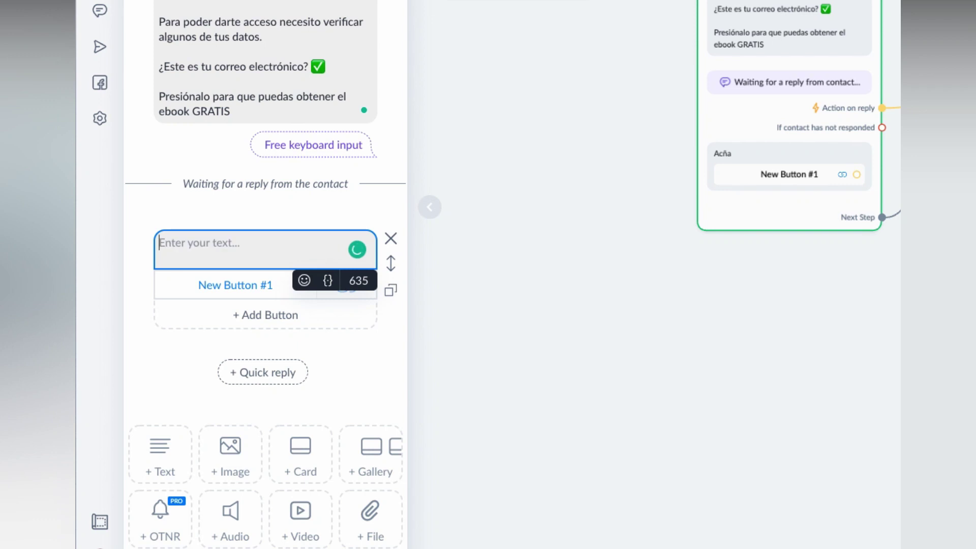
{"action": "type", "text": "Pincha pa"}
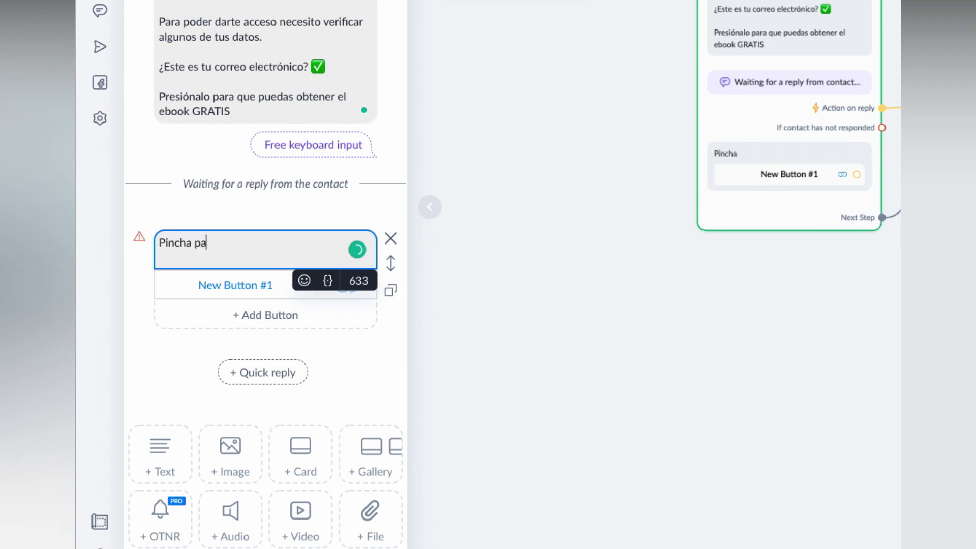
{"action": "type", "text": "ra  acá para descar"}
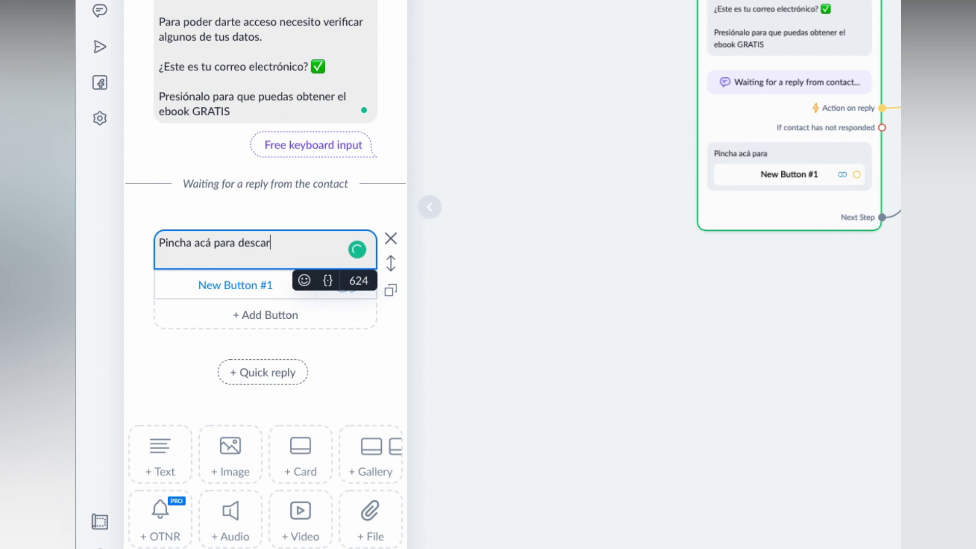
{"action": "type", "text": "gar tu PDF:"}
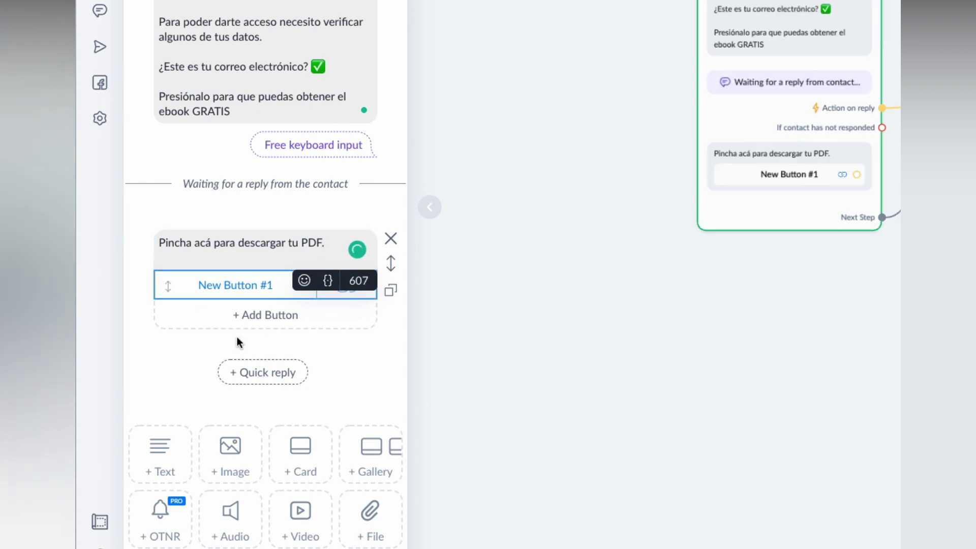
Step: Add a pointing-down hand emoji at the end of the PDF download message
{"action": "left_click", "coordinate": [304, 281]}
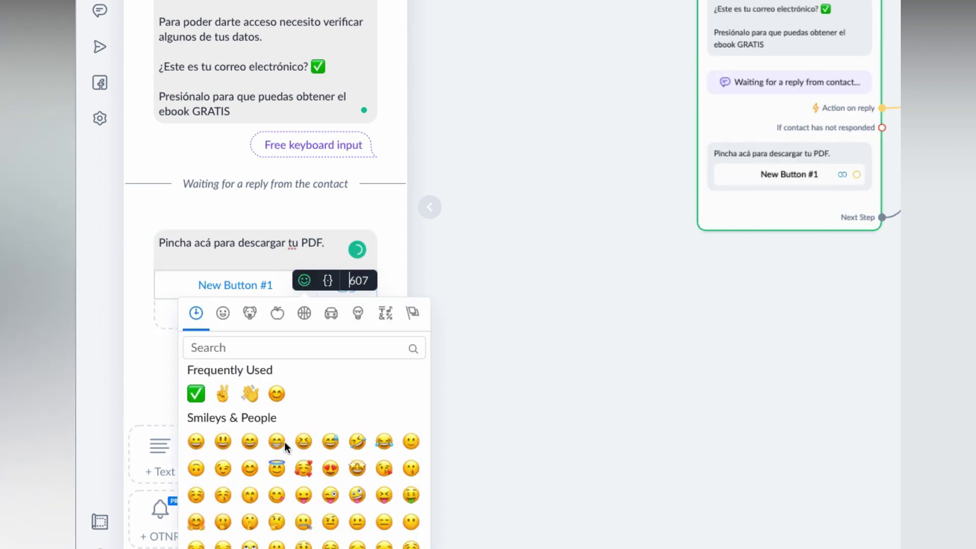
{"action": "scroll", "coordinate": [312, 432], "scroll_direction": "down", "scroll_amount": 5}
{"action": "scroll", "coordinate": [312, 432], "scroll_direction": "down", "scroll_amount": 5}
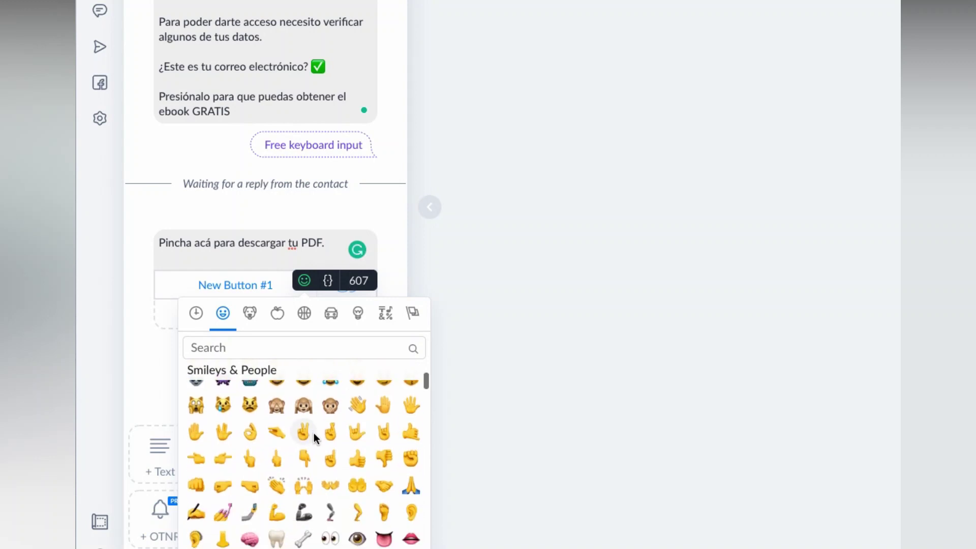
{"action": "left_click", "coordinate": [304, 432]}
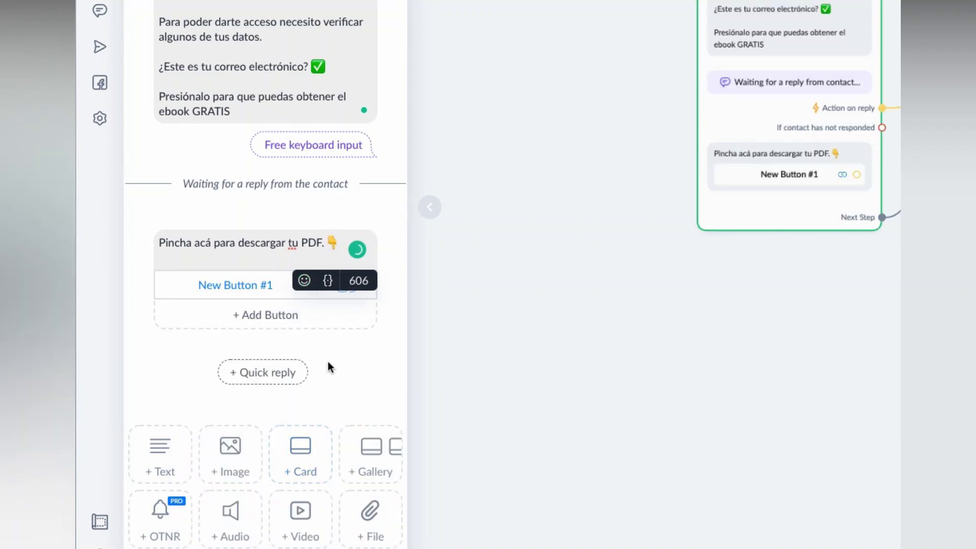
{"action": "mouse_move", "coordinate": [363, 260]}
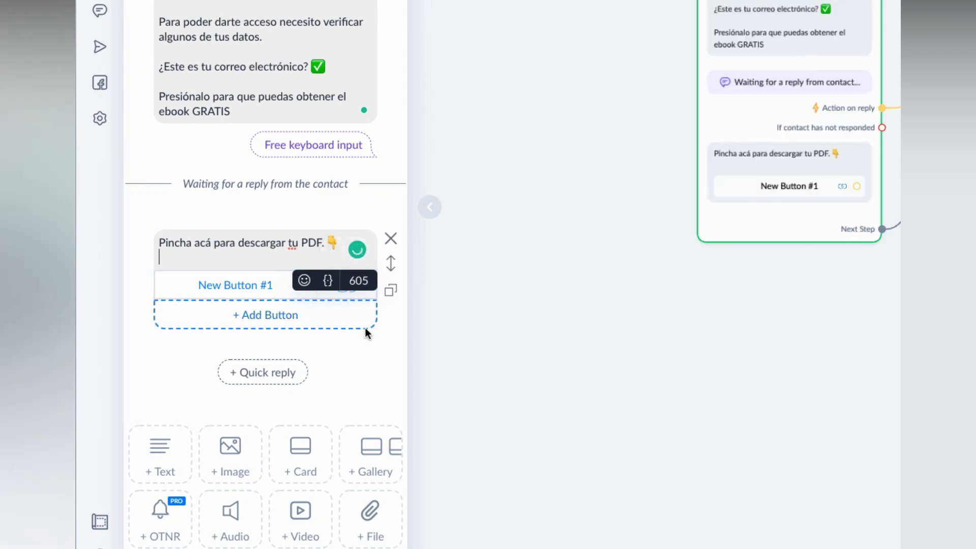
{"action": "left_click", "coordinate": [349, 374]}
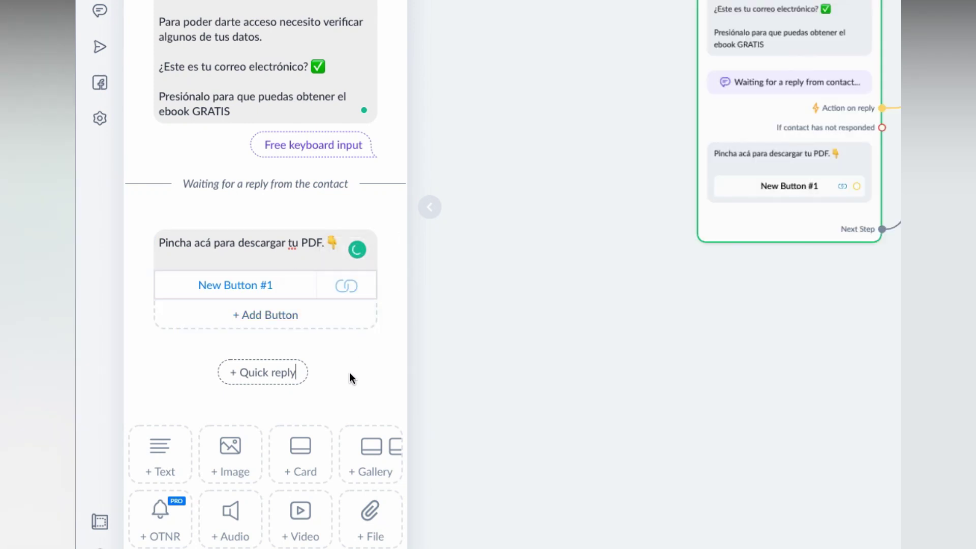
Step: Add a second button to the PDF text block, try the Open website action on it and remove that action
{"action": "left_click", "coordinate": [274, 314]}
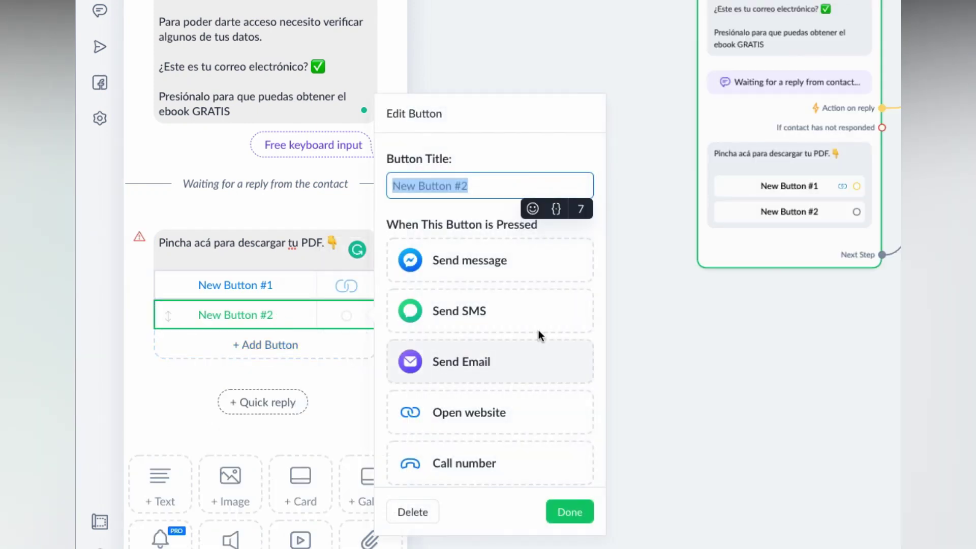
{"action": "scroll", "coordinate": [515, 412], "scroll_direction": "down", "scroll_amount": 4}
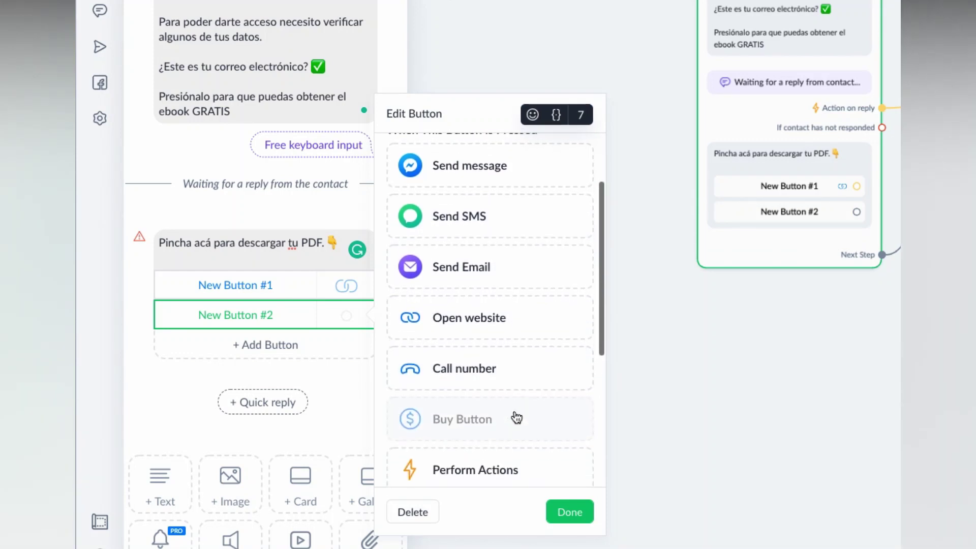
{"action": "scroll", "coordinate": [516, 416], "scroll_direction": "down", "scroll_amount": 1}
{"action": "scroll", "coordinate": [516, 416], "scroll_direction": "up", "scroll_amount": 4}
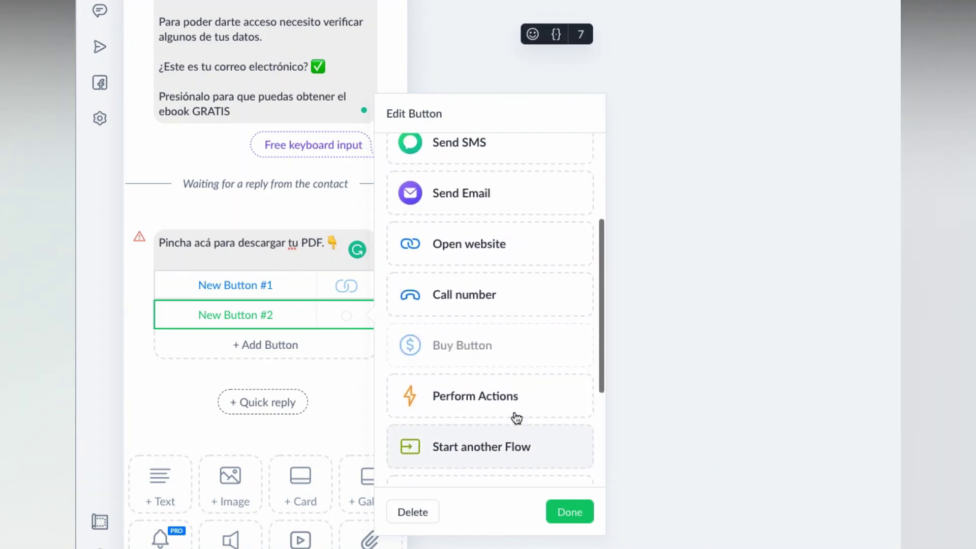
{"action": "scroll", "coordinate": [516, 419], "scroll_direction": "down", "scroll_amount": 1}
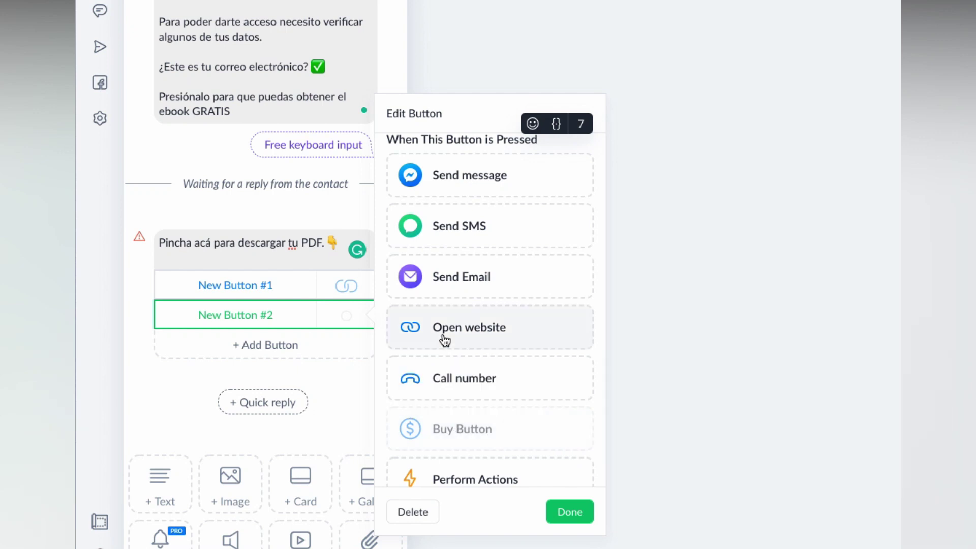
{"action": "left_click", "coordinate": [487, 330]}
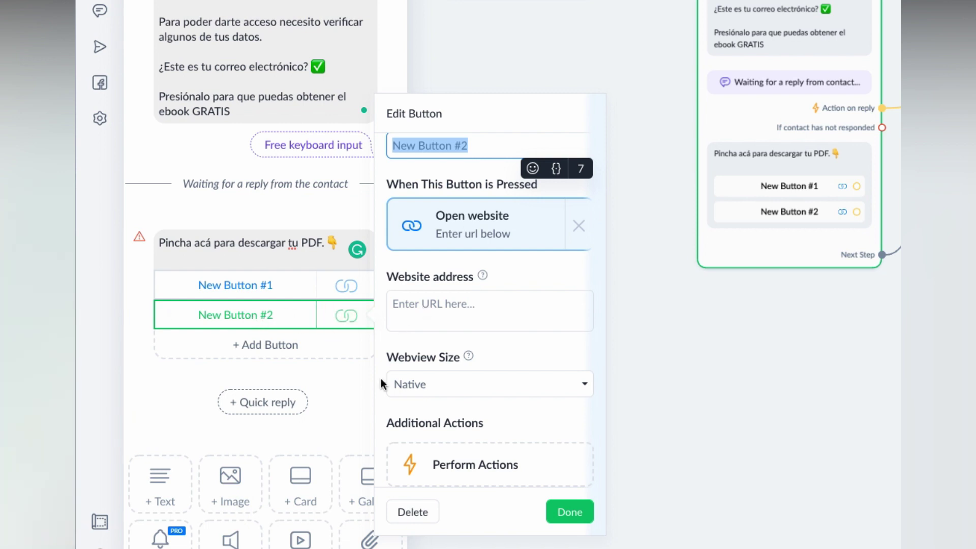
{"action": "left_click", "coordinate": [579, 225]}
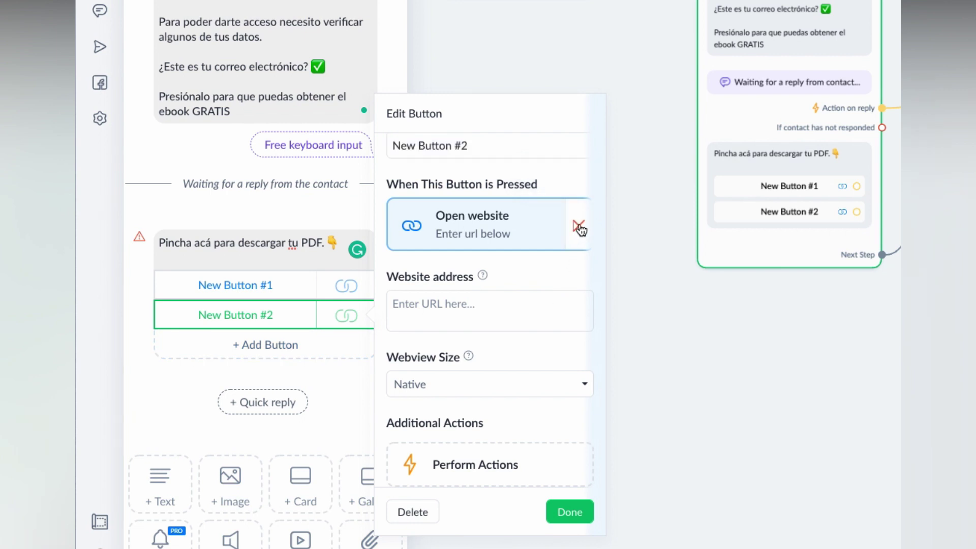
Step: Add a third button with no action to the PDF text block and close its settings
{"action": "left_click", "coordinate": [348, 350]}
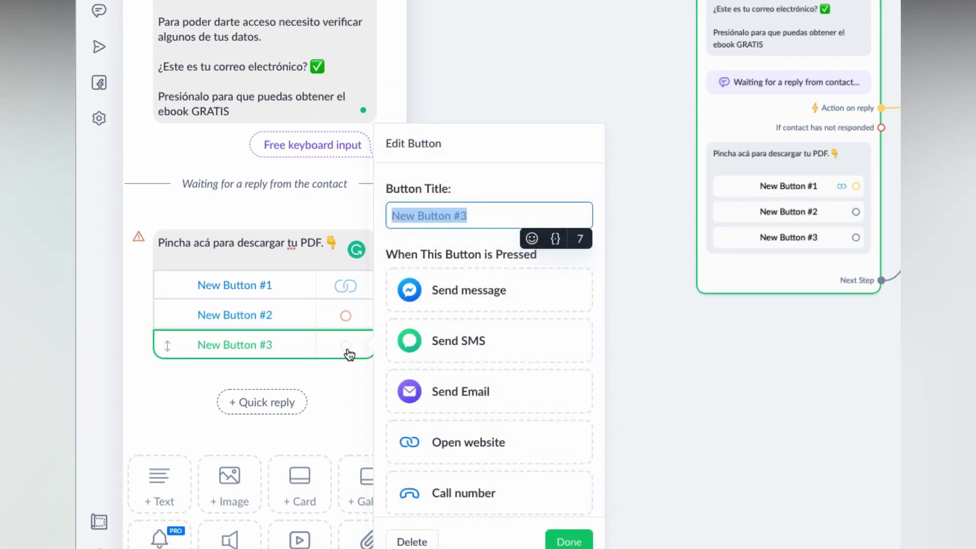
{"action": "left_click", "coordinate": [303, 348]}
{"action": "left_click", "coordinate": [363, 399]}
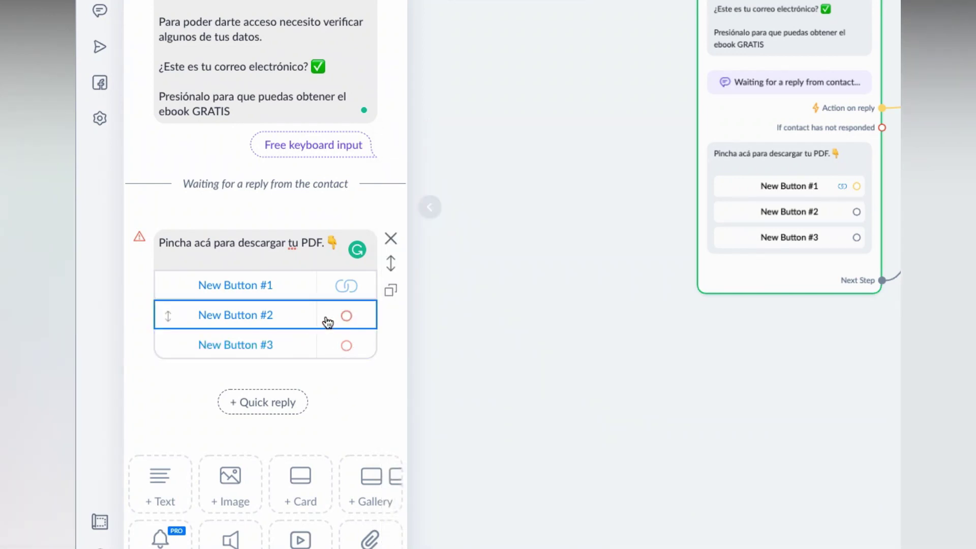
Step: Rename the first button of the PDF text block, which opens the website, as Ebook
{"action": "scroll", "coordinate": [312, 316], "scroll_direction": "down", "scroll_amount": 1}
{"action": "left_click", "coordinate": [260, 281]}
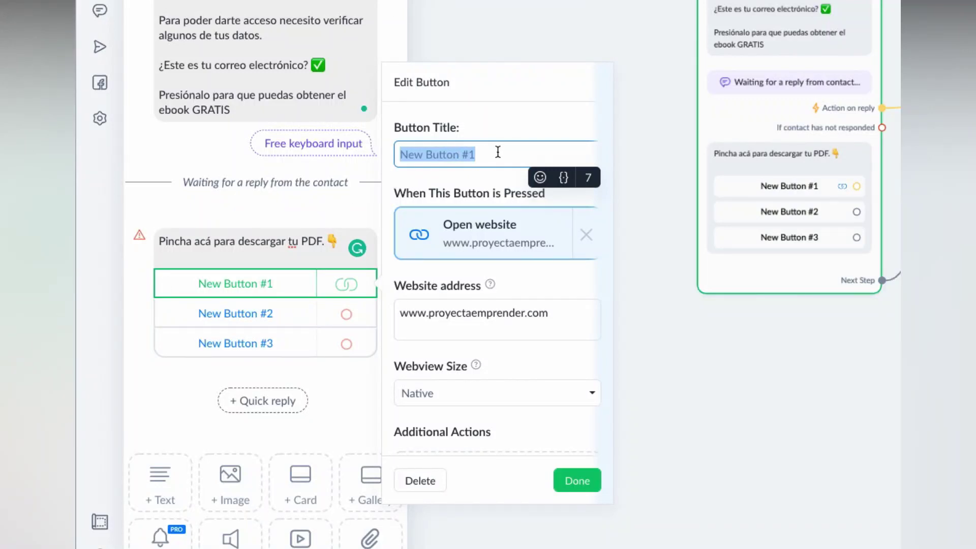
{"action": "type", "text": "Descargar P"}
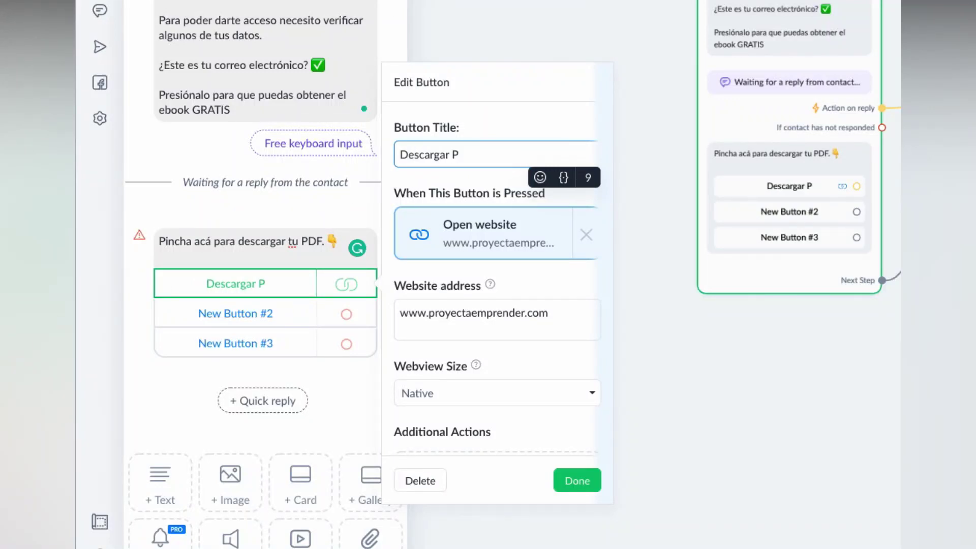
{"action": "key", "text": "BackSpace"}
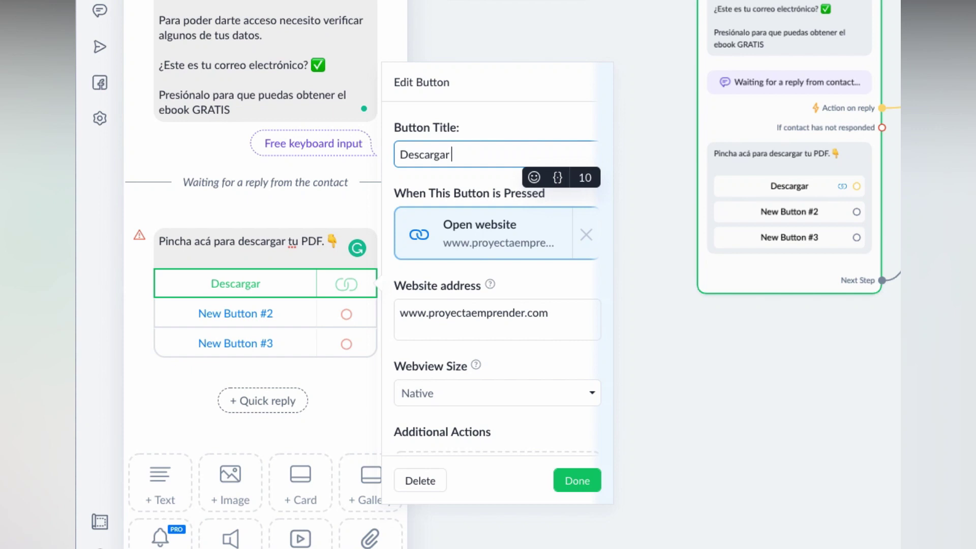
{"action": "type", "text": "PD"}
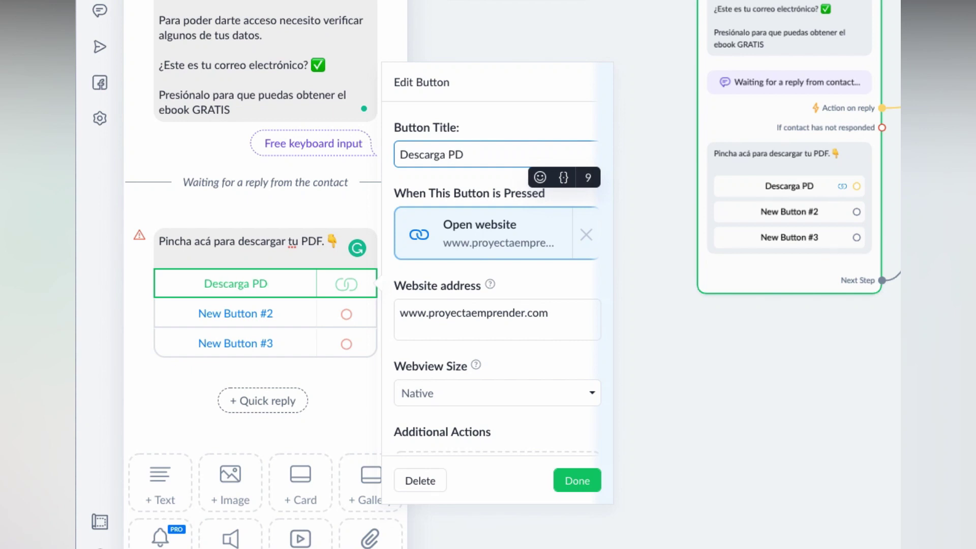
{"action": "type", "text": "F"}
{"action": "key", "text": "BackSpace"}
{"action": "key", "text": "BackSpace"}
{"action": "key", "text": "BackSpace"}
{"action": "key", "text": "BackSpace"}
{"action": "key", "text": "BackSpace"}
{"action": "key", "text": "BackSpace"}
{"action": "key", "text": "BackSpace"}
{"action": "key", "text": "BackSpace"}
{"action": "key", "text": "BackSpace"}
{"action": "key", "text": "BackSpace"}
{"action": "key", "text": "BackSpace"}
{"action": "key", "text": "BackSpace"}
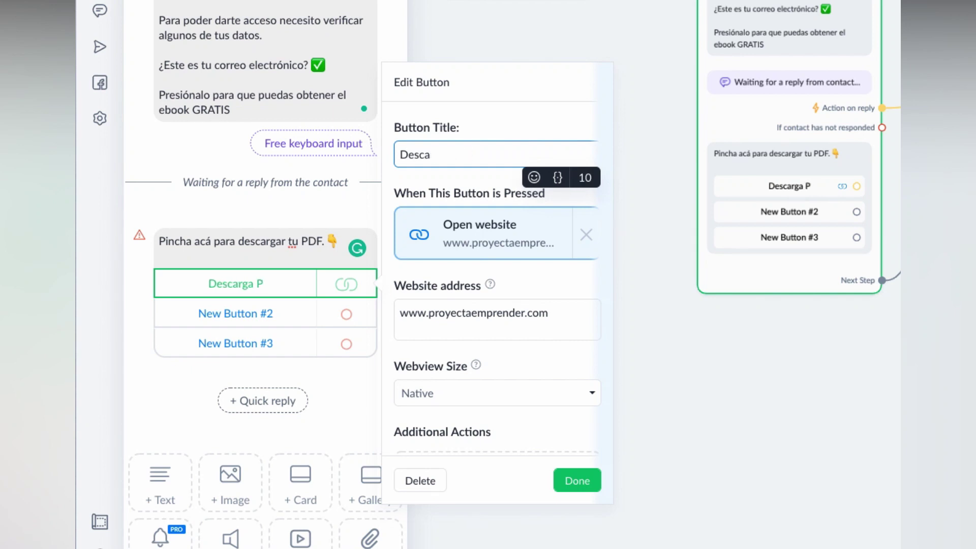
{"action": "type", "text": "Ebook"}
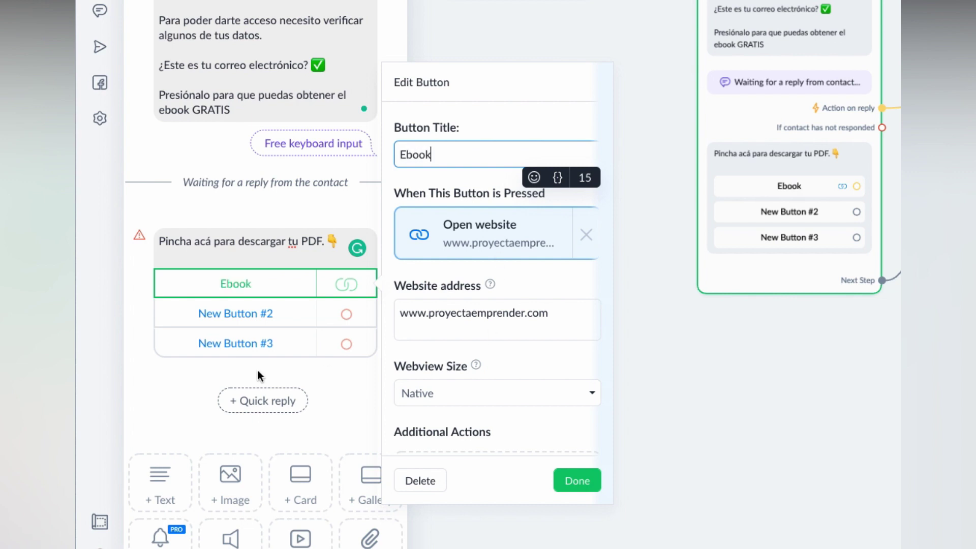
Step: Open the settings of the two unused buttons and move New Button #2 below New Button #3
{"action": "left_click", "coordinate": [252, 322]}
{"action": "left_click", "coordinate": [347, 315]}
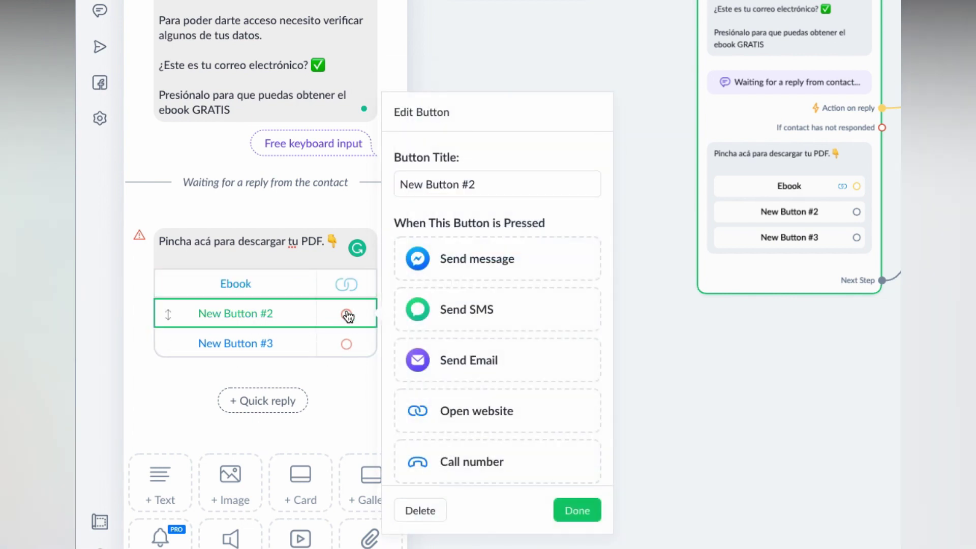
{"action": "left_click", "coordinate": [296, 349]}
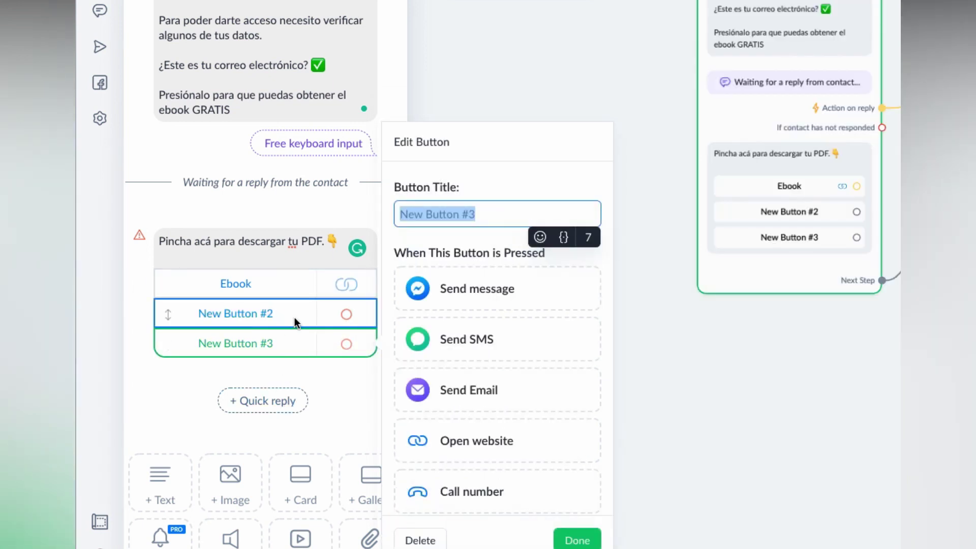
{"action": "left_click_drag", "start_coordinate": [161, 316], "coordinate": [168, 360]}
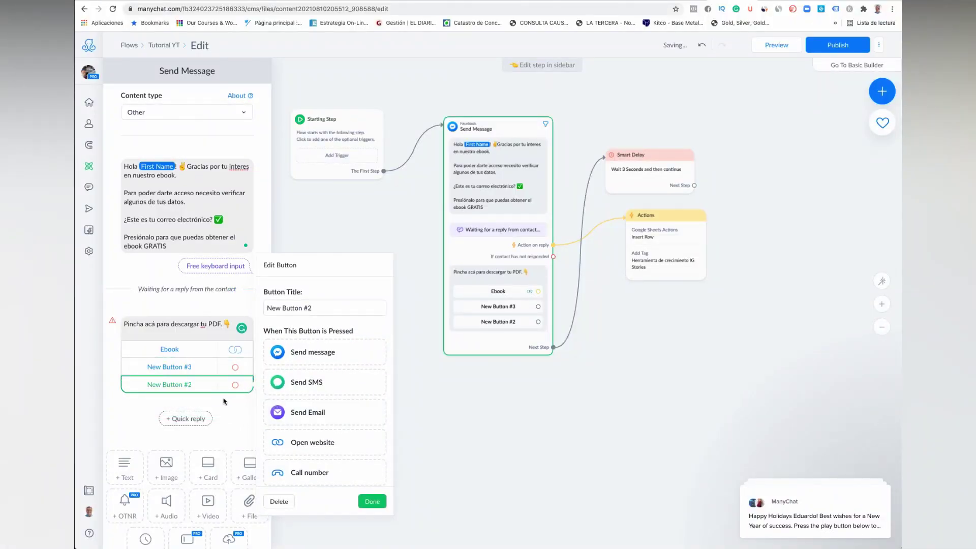
Step: Delete the unused New Button #3 and New Button #2 from the PDF text block and close the step editor
{"action": "left_click", "coordinate": [366, 237]}
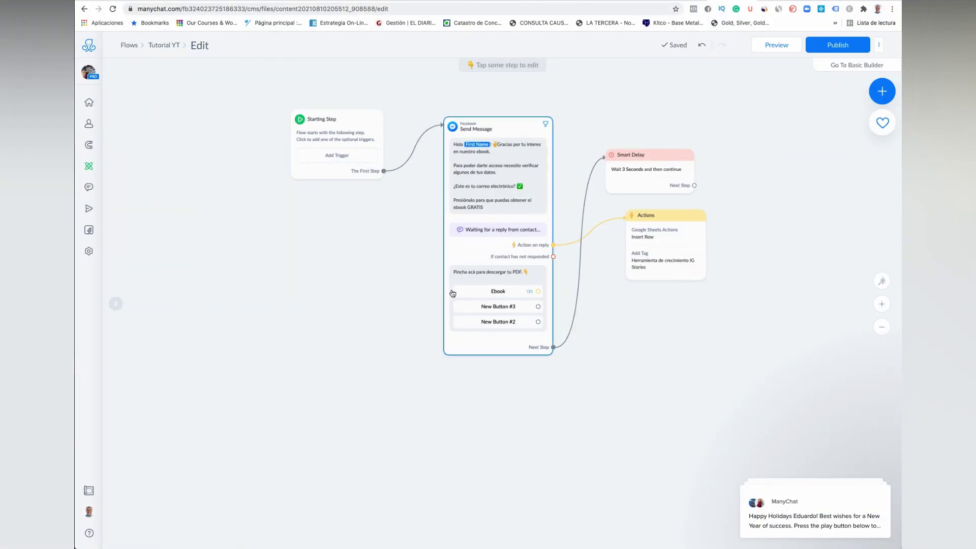
{"action": "right_click", "coordinate": [522, 310]}
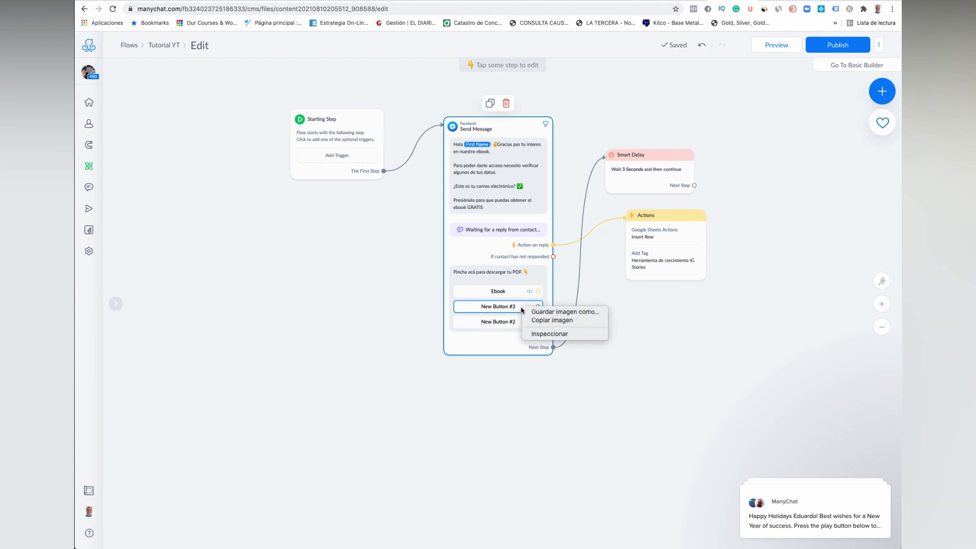
{"action": "left_click", "coordinate": [513, 308]}
{"action": "left_click", "coordinate": [513, 307]}
{"action": "left_click", "coordinate": [214, 368]}
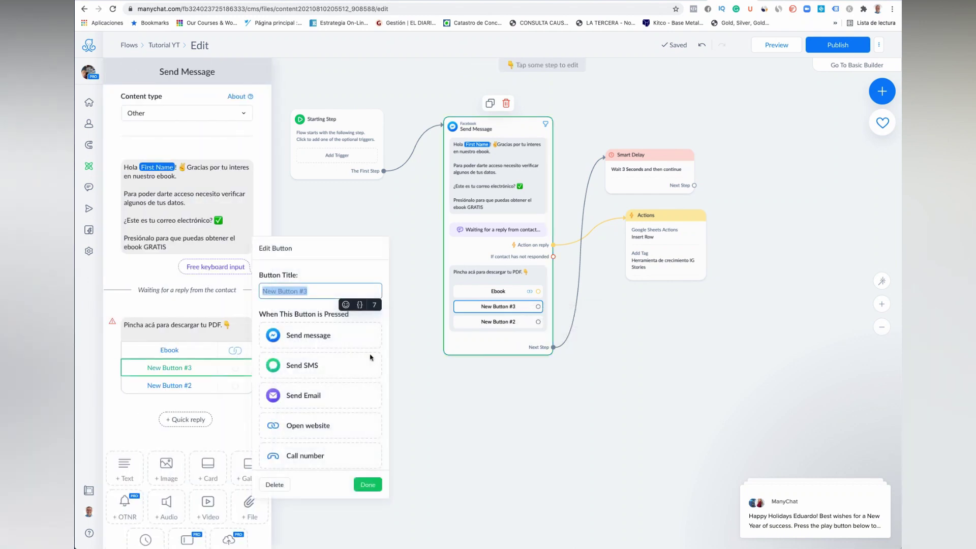
{"action": "left_click", "coordinate": [204, 370]}
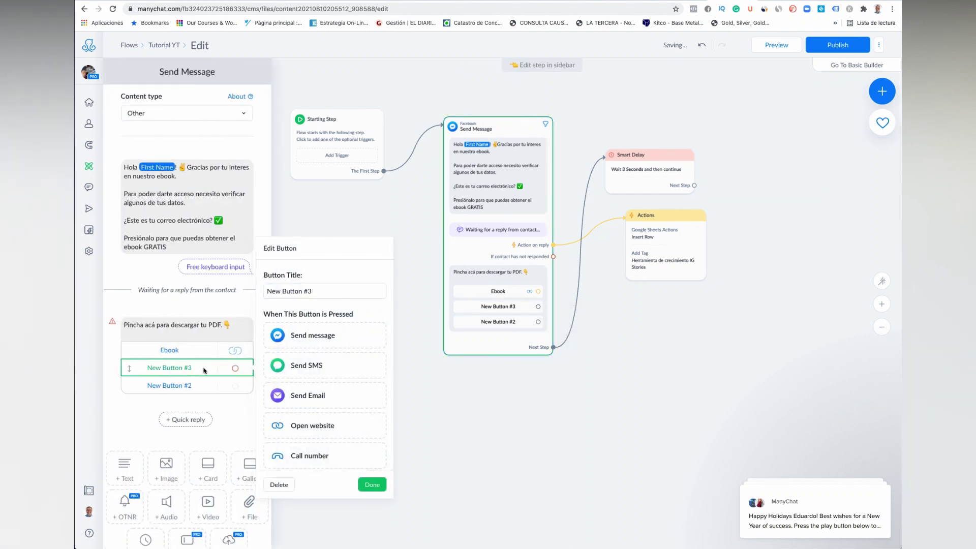
{"action": "scroll", "coordinate": [305, 442], "scroll_direction": "down", "scroll_amount": 1}
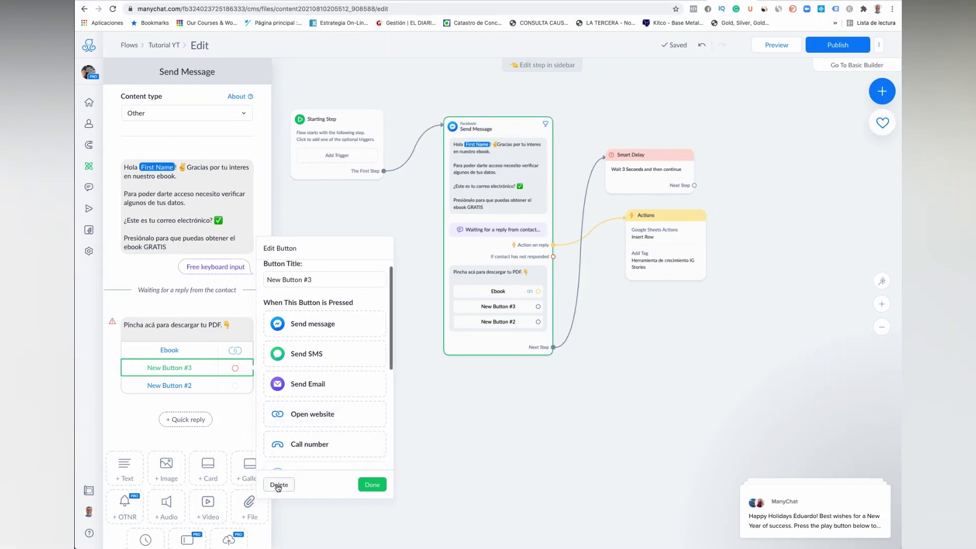
{"action": "left_click", "coordinate": [279, 486]}
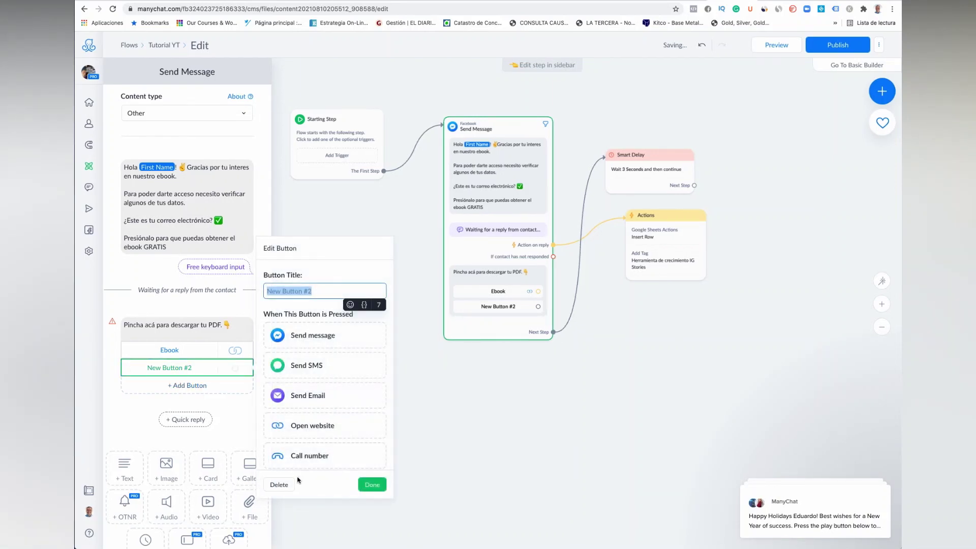
{"action": "left_click", "coordinate": [279, 484]}
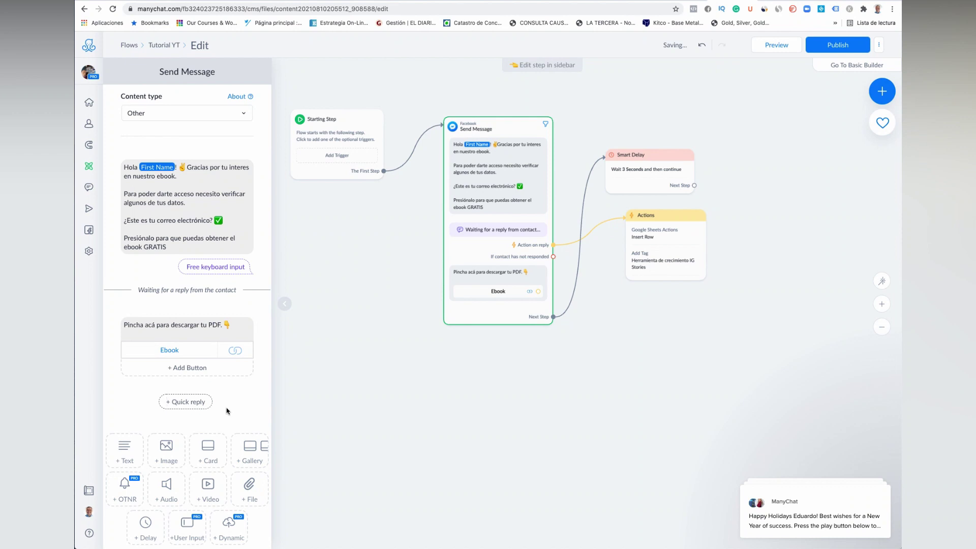
{"action": "left_click", "coordinate": [386, 315]}
{"action": "mouse_move", "coordinate": [496, 179]}
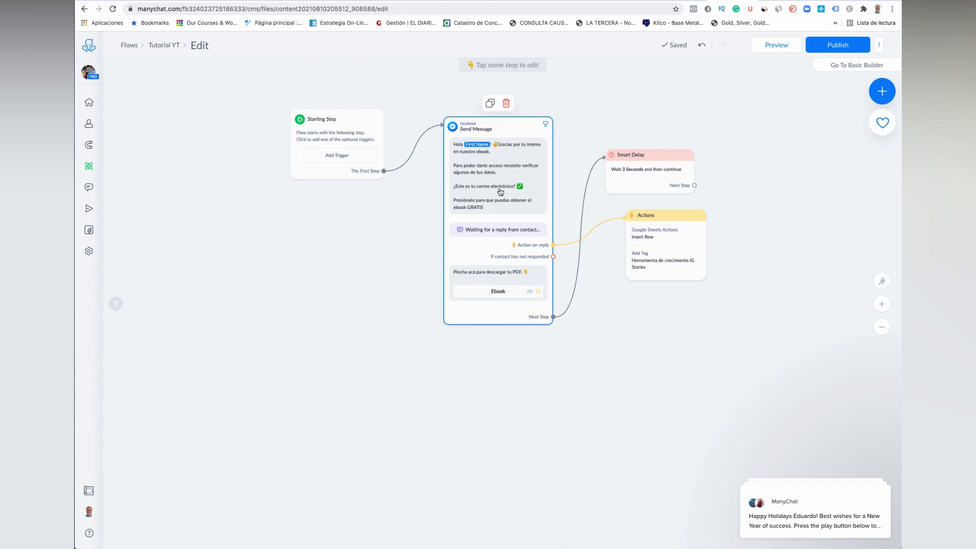
Step: Try to preview the flow, then delete the Smart Delay that follows the Send Message step
{"action": "mouse_move", "coordinate": [644, 180]}
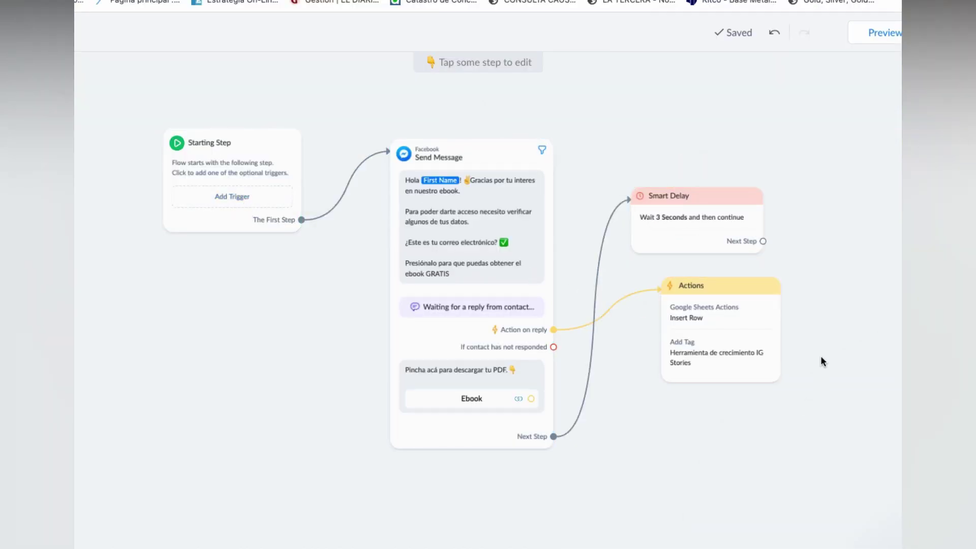
{"action": "left_click", "coordinate": [885, 34]}
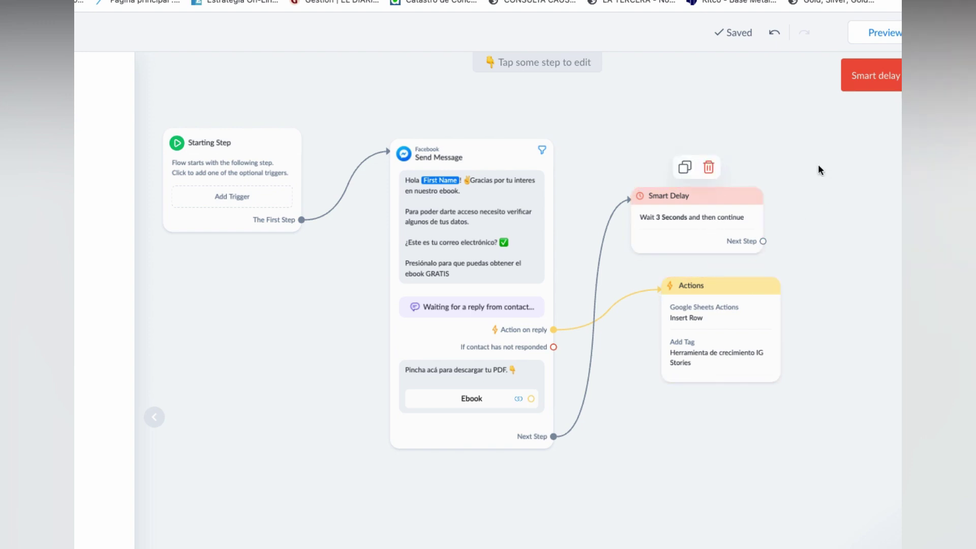
{"action": "mouse_move", "coordinate": [727, 230]}
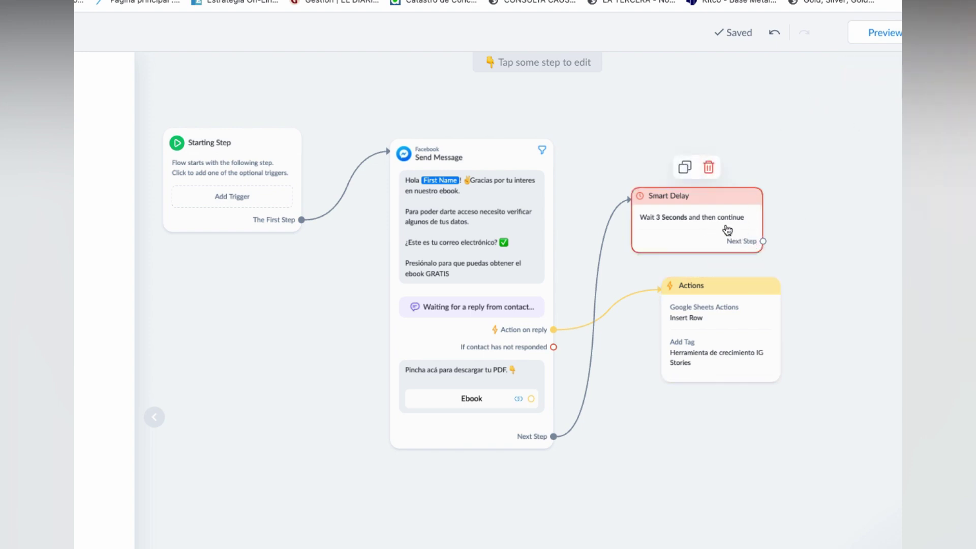
{"action": "left_click", "coordinate": [709, 168]}
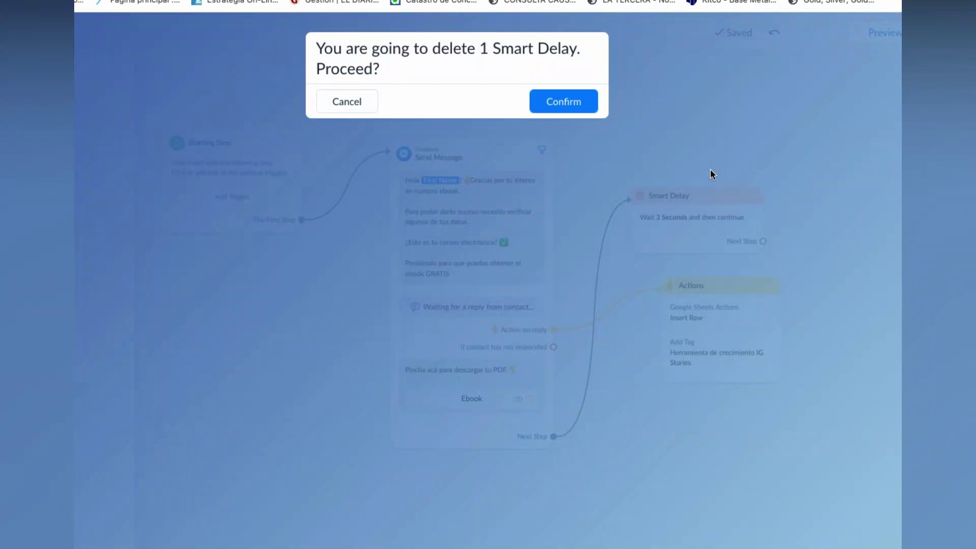
{"action": "left_click", "coordinate": [562, 101]}
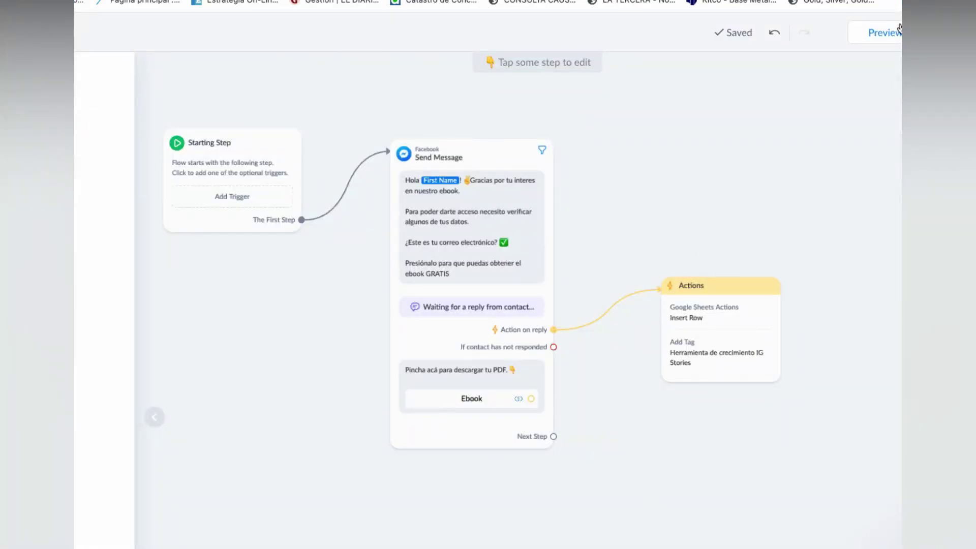
Step: Preview the flow in Messenger and answer the bot's question with the suggested e-mail address
{"action": "left_click", "coordinate": [886, 34]}
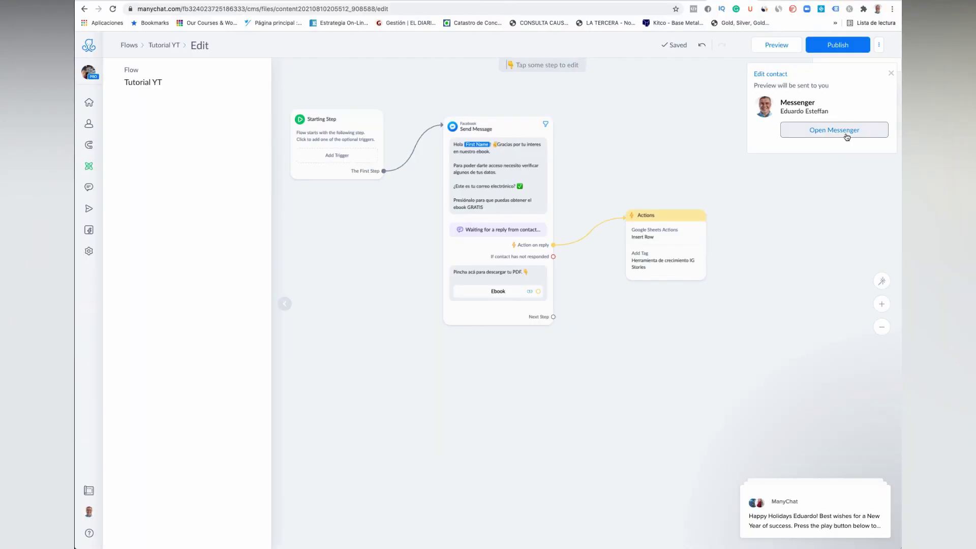
{"action": "left_click", "coordinate": [847, 137]}
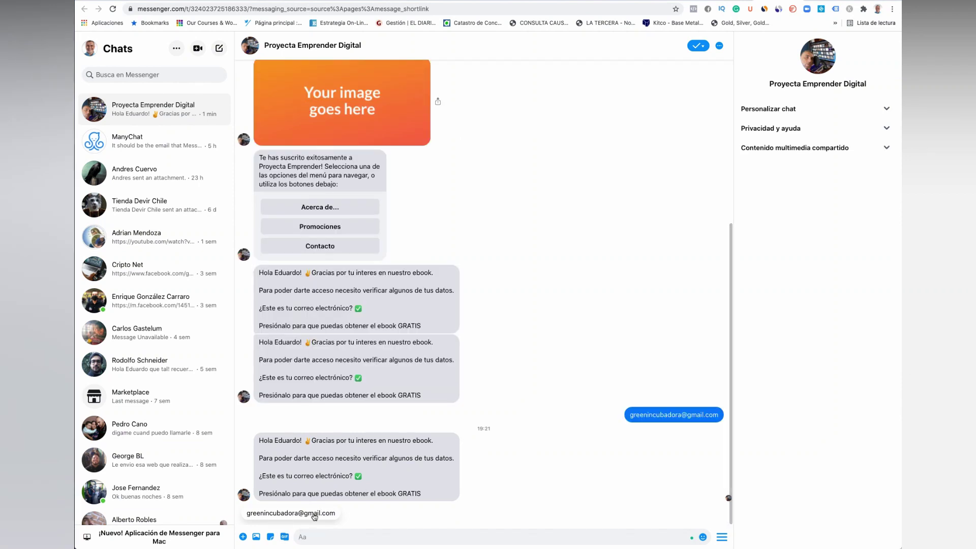
{"action": "left_click", "coordinate": [322, 514]}
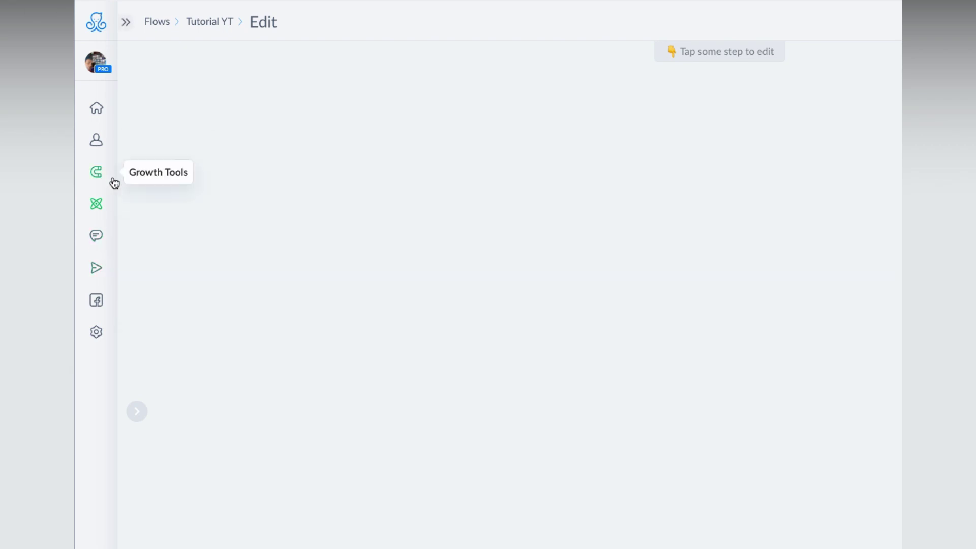
Step: Filter the flows by sequences, look inside the A2P Regla de Oro sequence and return to the sequence list
{"action": "mouse_move", "coordinate": [98, 213]}
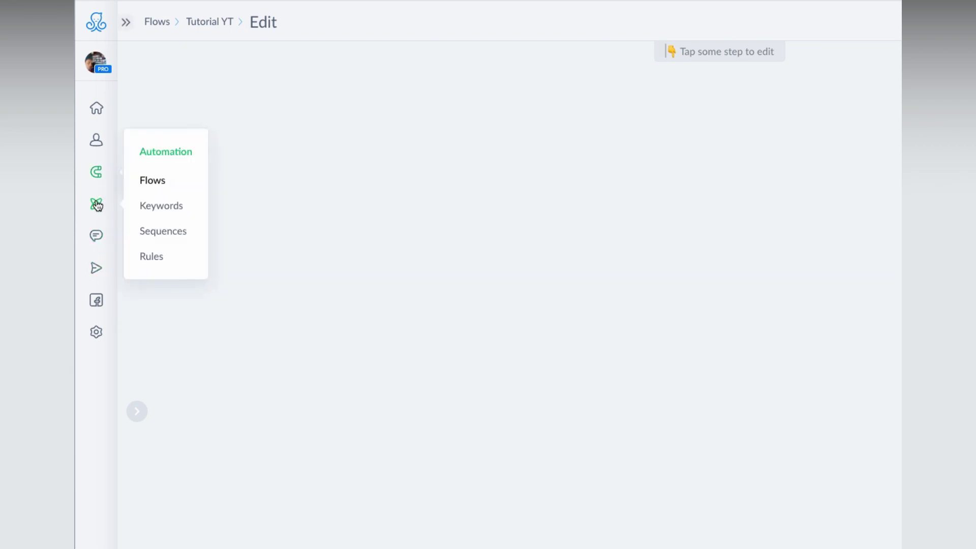
{"action": "left_click", "coordinate": [98, 208]}
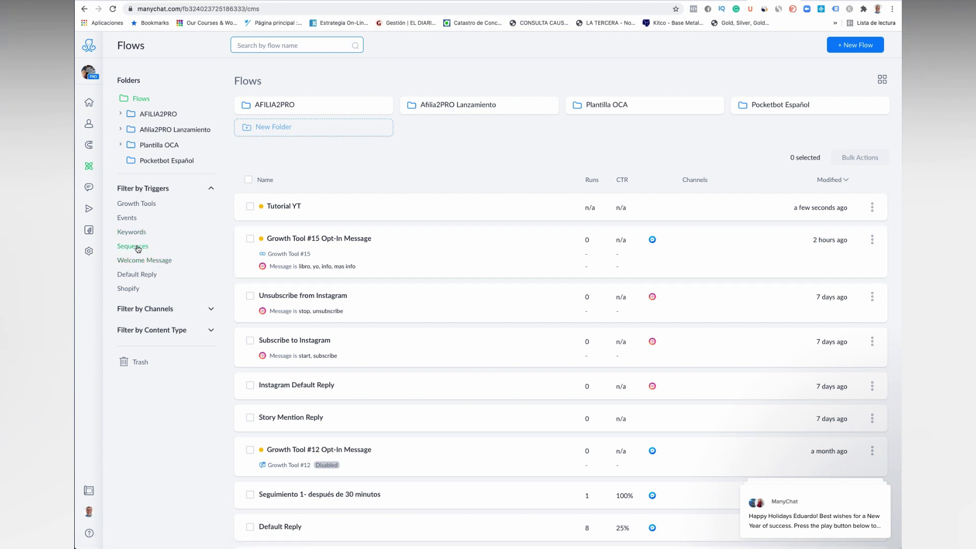
{"action": "left_click", "coordinate": [135, 246]}
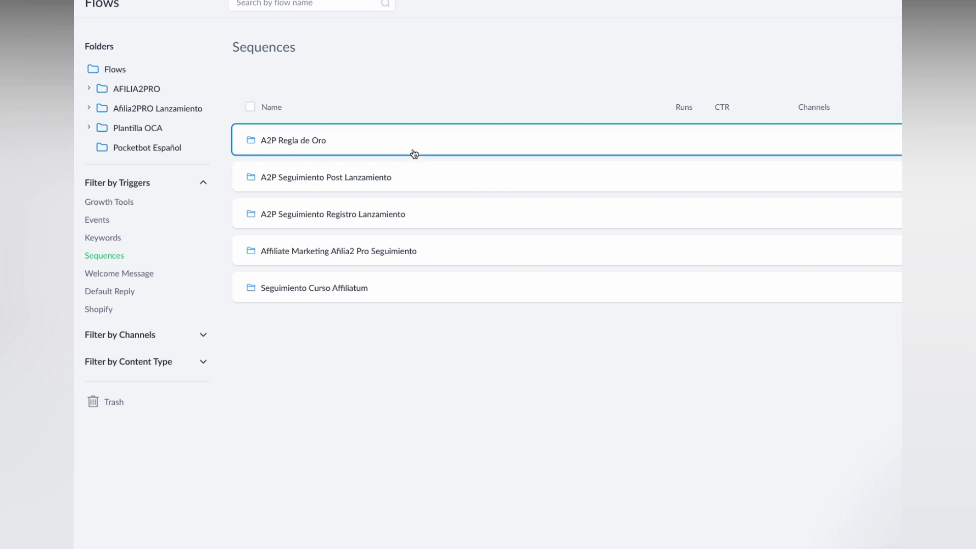
{"action": "left_click", "coordinate": [466, 142]}
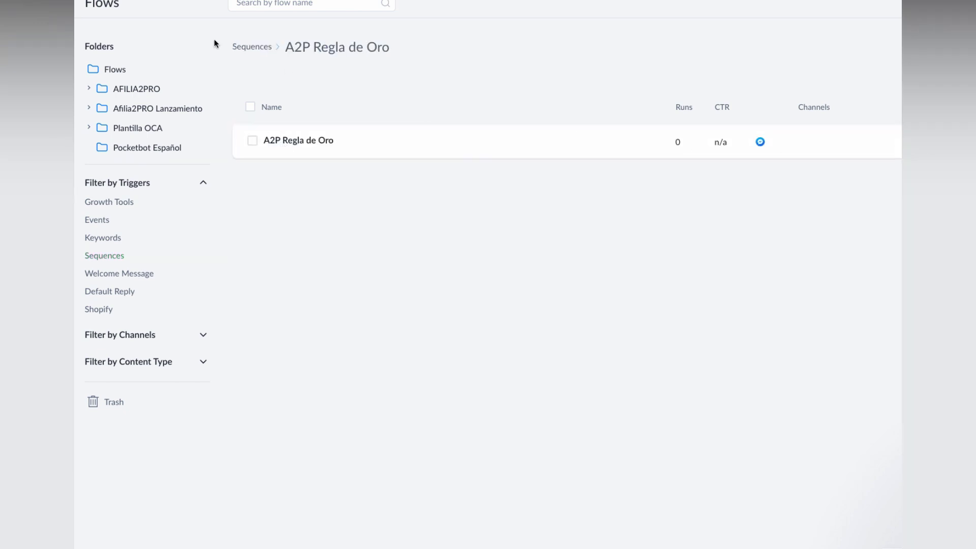
{"action": "left_click", "coordinate": [257, 48]}
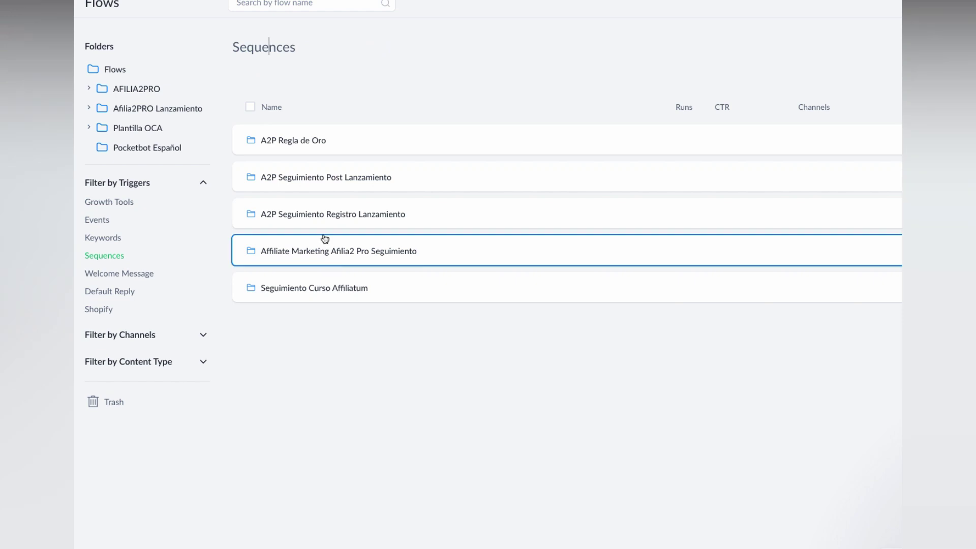
Step: Open the A2P Seguimiento Post Lanzamiento sequence, view its A2P Testimonios flow and return to the sequence
{"action": "left_click", "coordinate": [316, 178]}
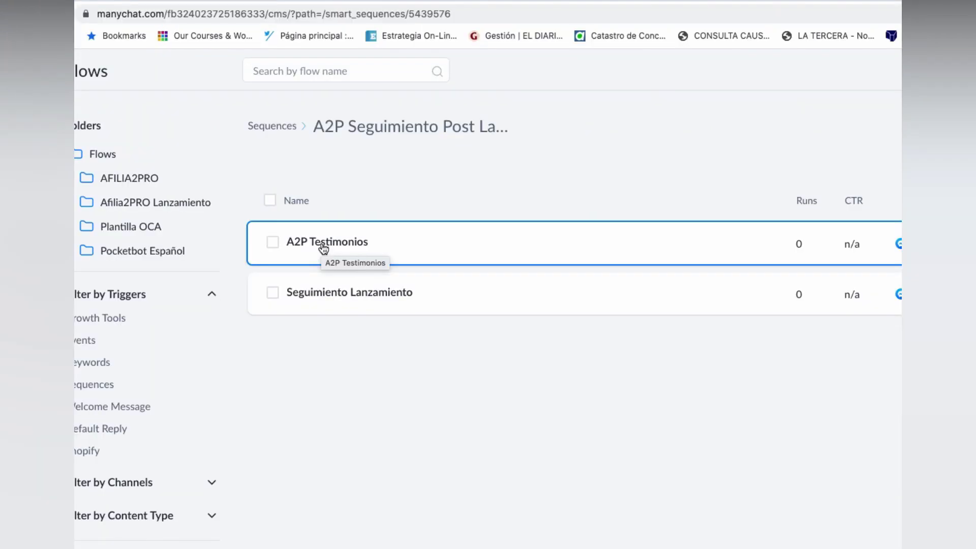
{"action": "left_click", "coordinate": [281, 156]}
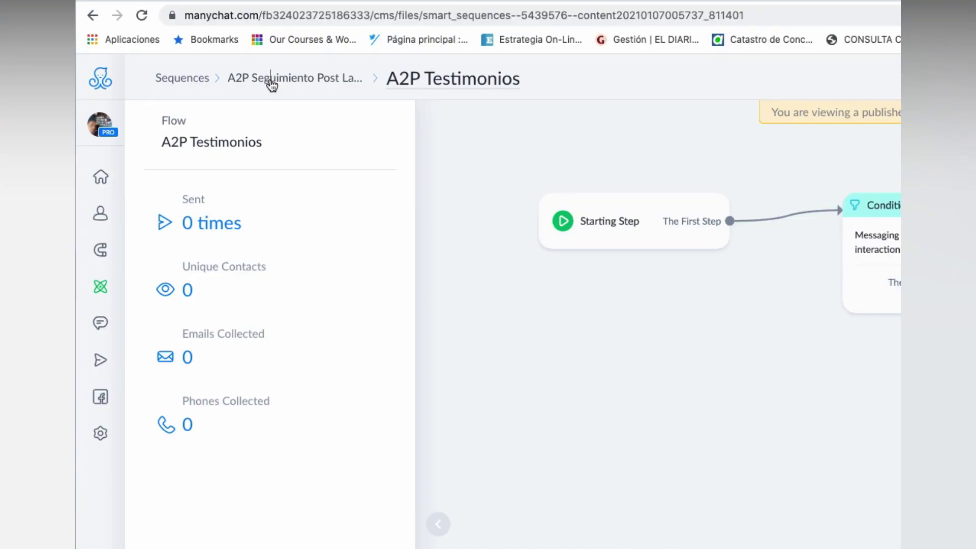
{"action": "left_click", "coordinate": [188, 47]}
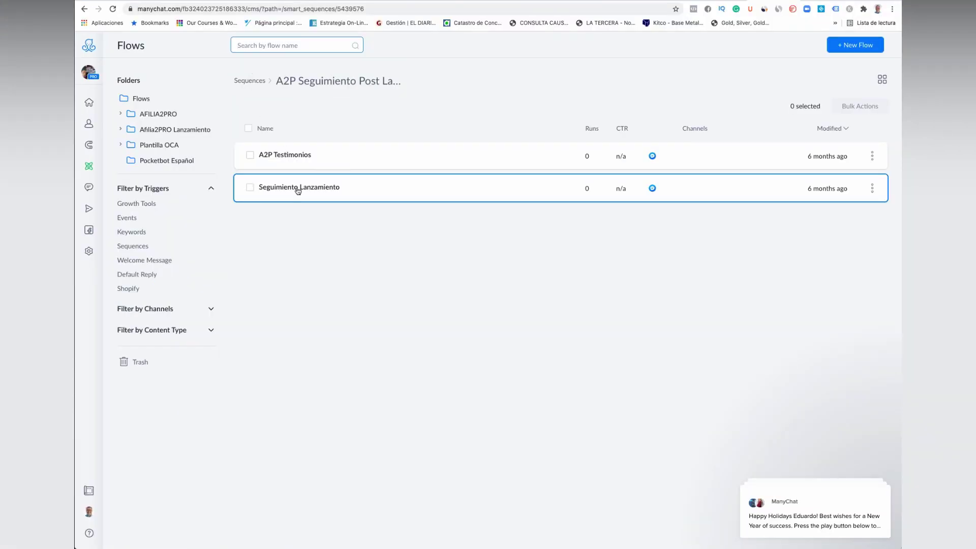
Step: Open the Seguimiento Lanzamiento flow and view its first introduction message and the note above the condition
{"action": "left_click", "coordinate": [298, 191]}
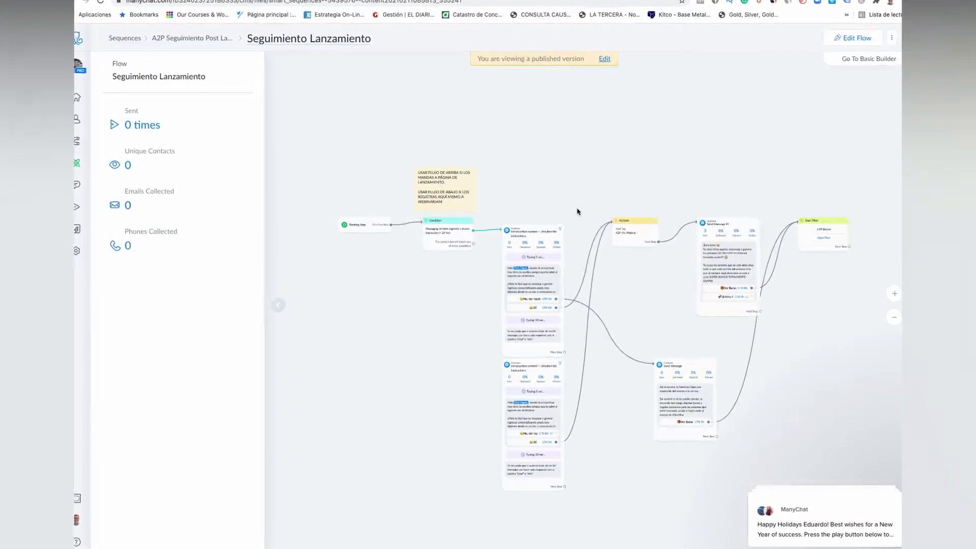
{"action": "left_click", "coordinate": [535, 283]}
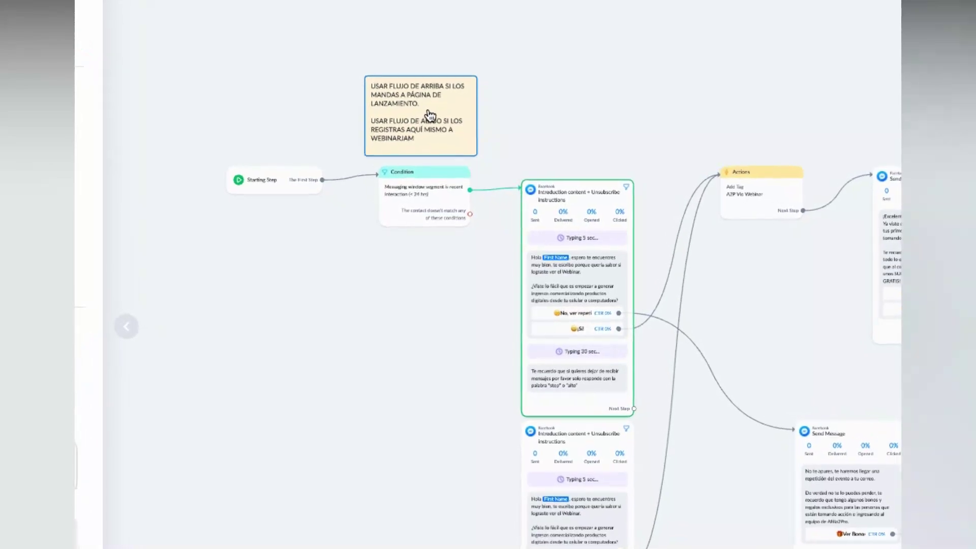
{"action": "left_click_drag", "start_coordinate": [427, 124], "coordinate": [407, 22]}
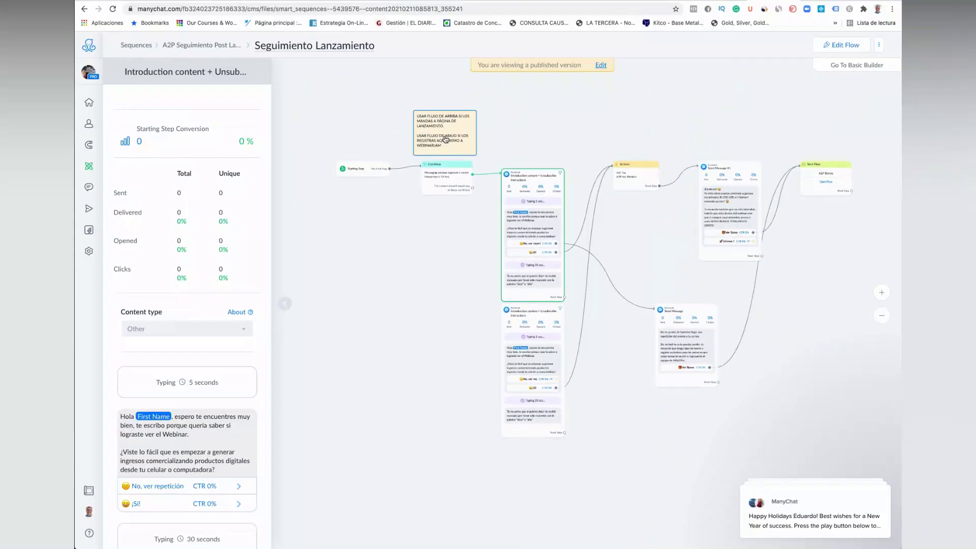
{"action": "left_click", "coordinate": [445, 139]}
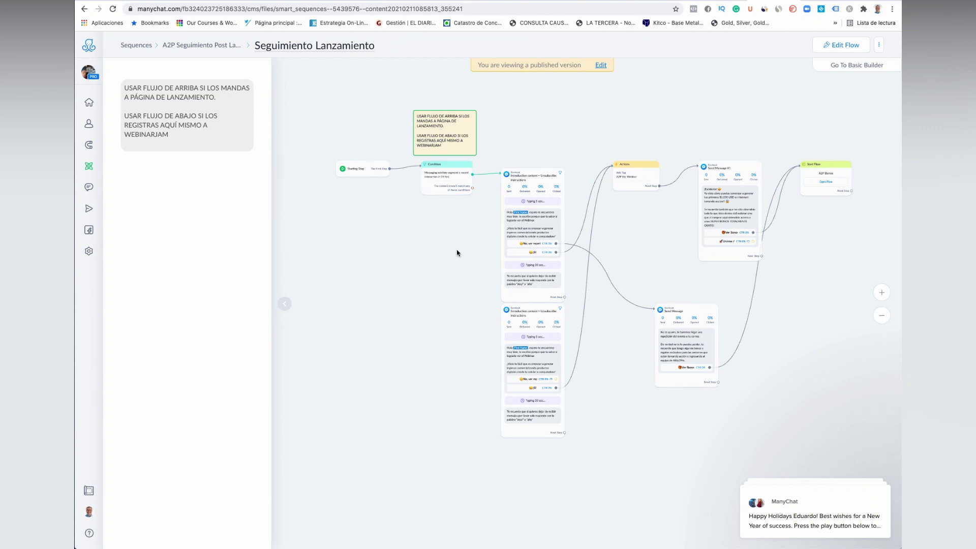
{"action": "left_click", "coordinate": [452, 232]}
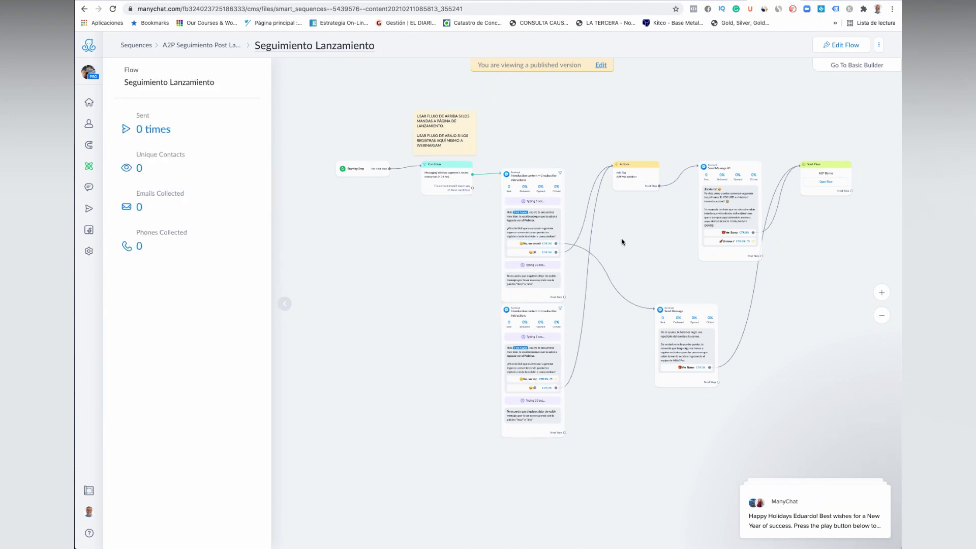
Step: Examine how the answer buttons of both introduction messages branch to the webinar tag action and the follow-up messages
{"action": "left_click", "coordinate": [881, 292]}
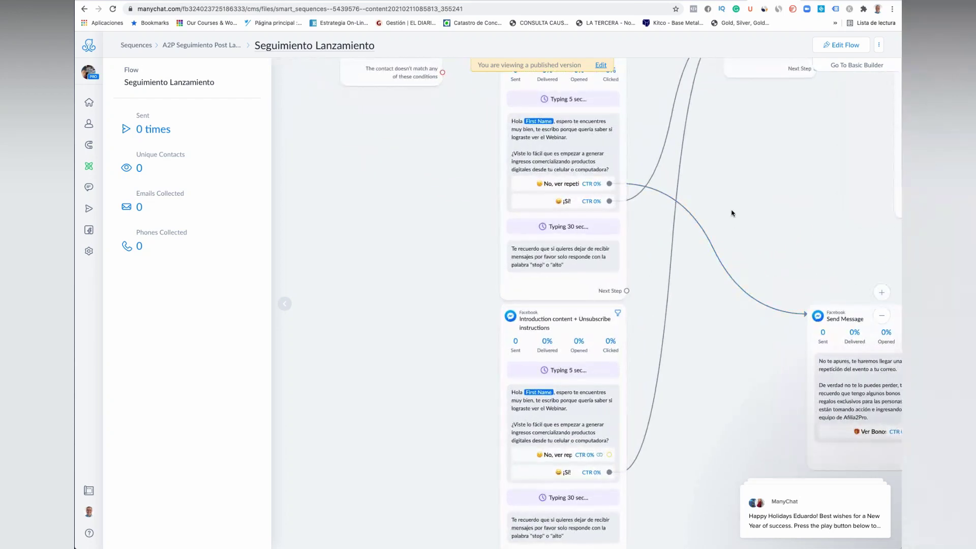
{"action": "left_click_drag", "start_coordinate": [715, 222], "coordinate": [717, 263]}
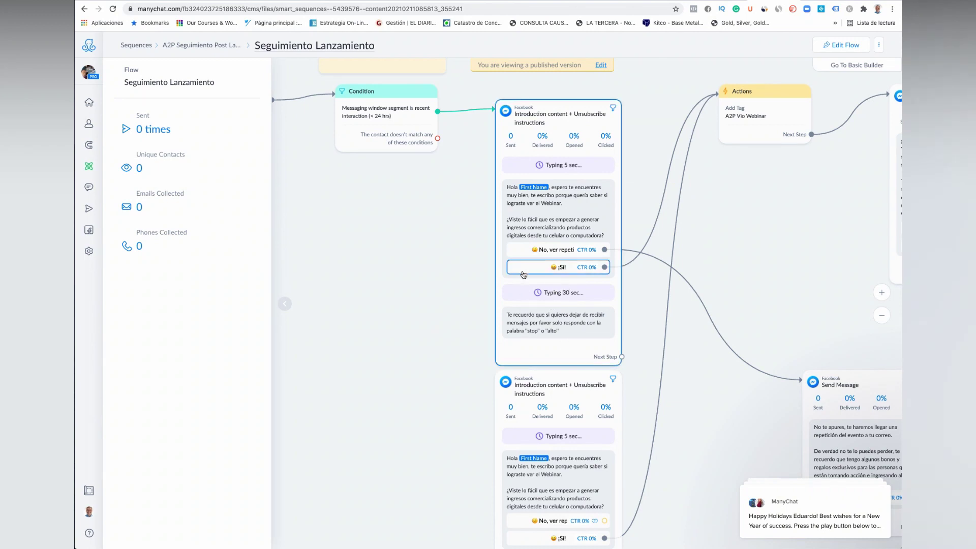
{"action": "left_click_drag", "start_coordinate": [427, 221], "coordinate": [436, 169]}
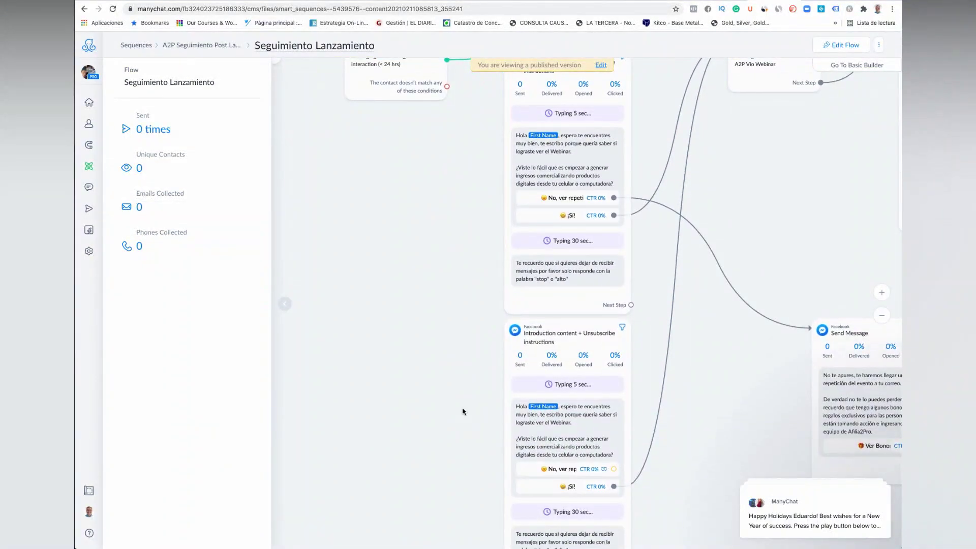
{"action": "left_click_drag", "start_coordinate": [462, 411], "coordinate": [457, 264]}
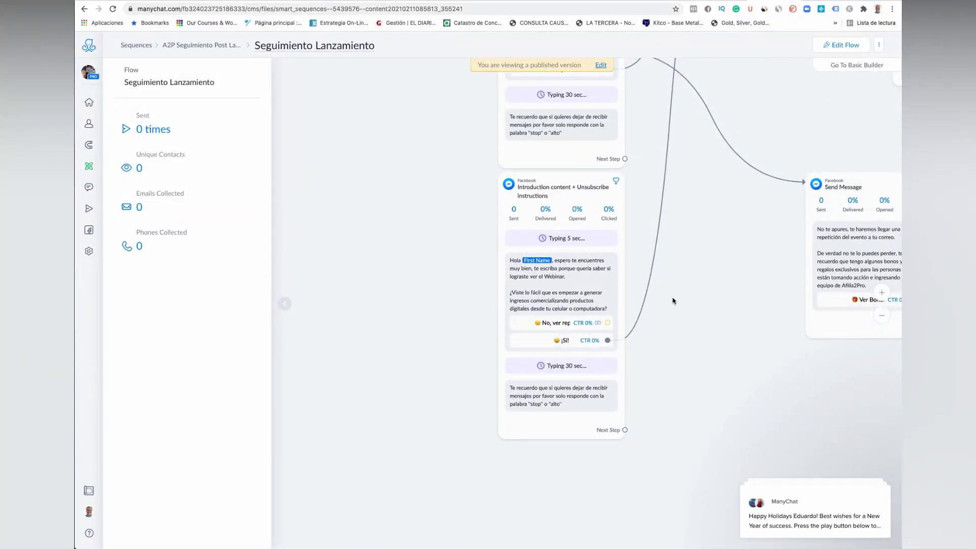
{"action": "left_click_drag", "start_coordinate": [699, 268], "coordinate": [643, 331]}
{"action": "scroll", "coordinate": [569, 463], "scroll_direction": "up", "scroll_amount": 1}
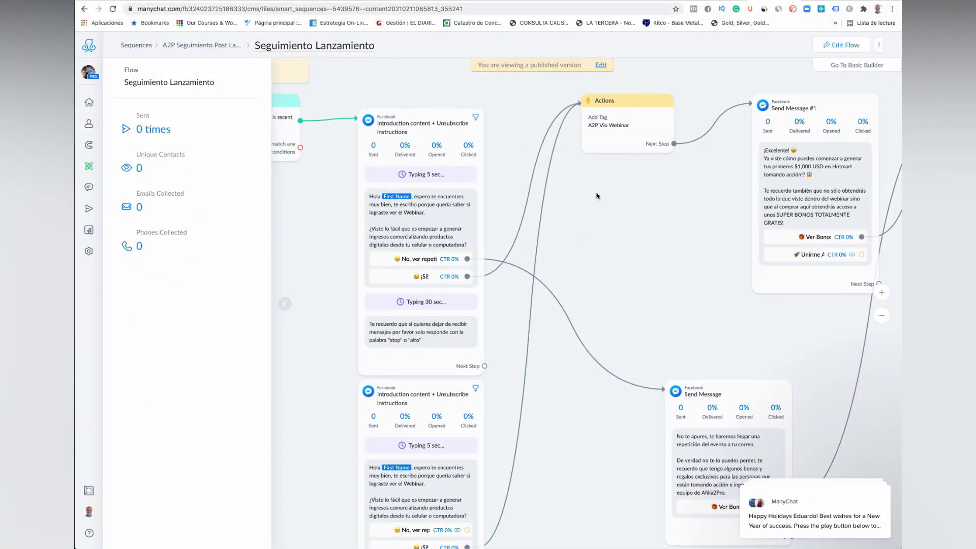
{"action": "scroll", "coordinate": [644, 307], "scroll_direction": "down", "scroll_amount": 3}
{"action": "scroll", "coordinate": [644, 308], "scroll_direction": "right", "scroll_amount": 2}
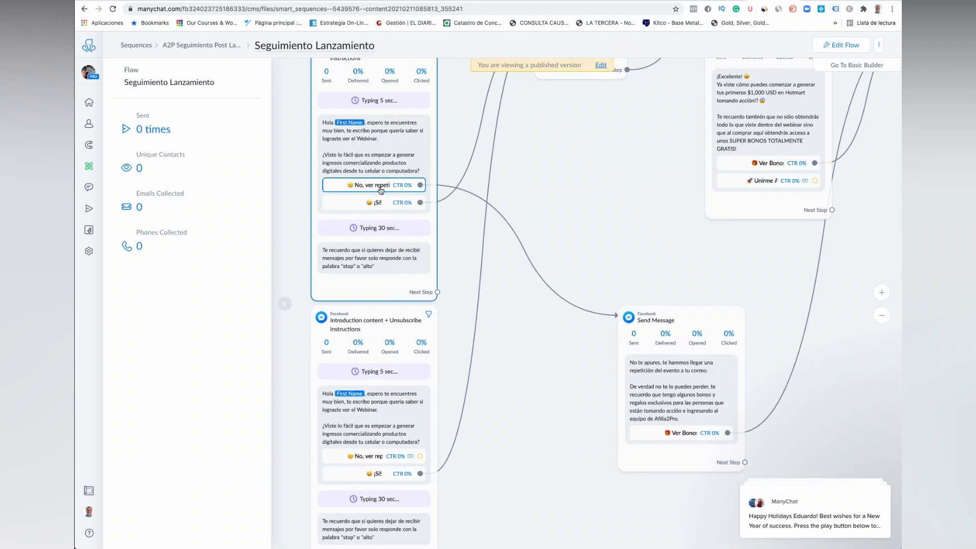
Step: View the details of the upper introduction message and follow its branches towards the later steps of the flow
{"action": "left_click", "coordinate": [373, 153]}
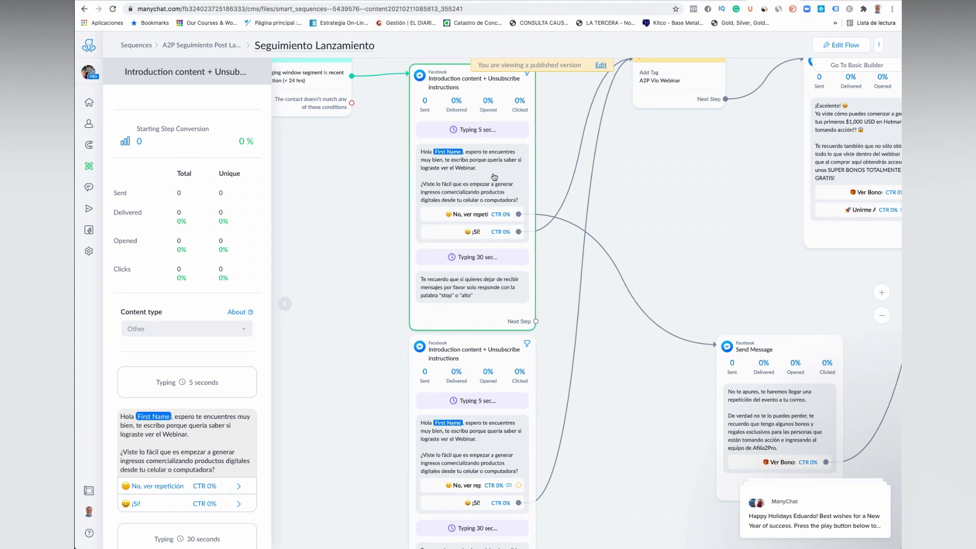
{"action": "scroll", "coordinate": [493, 178], "scroll_direction": "left", "scroll_amount": 2}
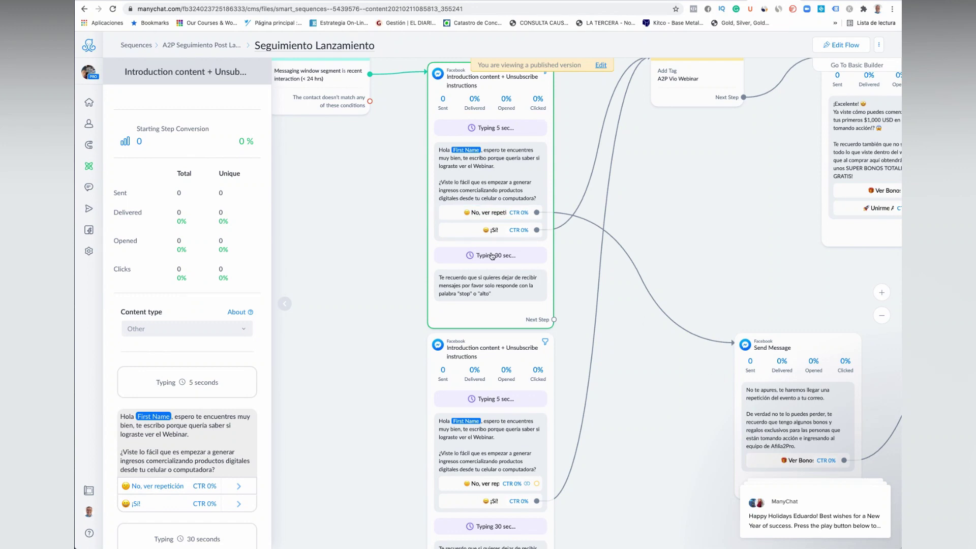
{"action": "scroll", "coordinate": [687, 171], "scroll_direction": "up", "scroll_amount": 2}
{"action": "scroll", "coordinate": [687, 171], "scroll_direction": "right", "scroll_amount": 1}
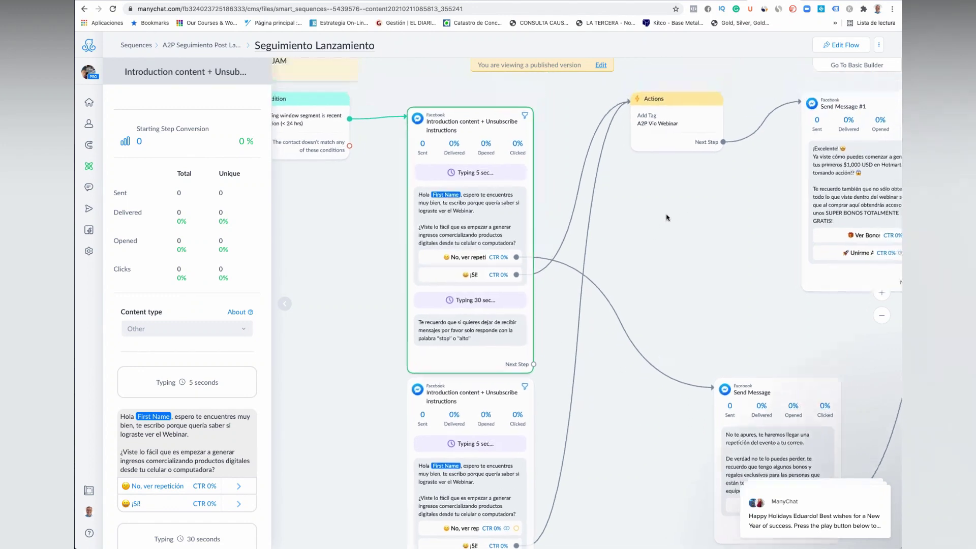
{"action": "scroll", "coordinate": [692, 201], "scroll_direction": "right", "scroll_amount": 4}
{"action": "scroll", "coordinate": [691, 200], "scroll_direction": "down", "scroll_amount": 1}
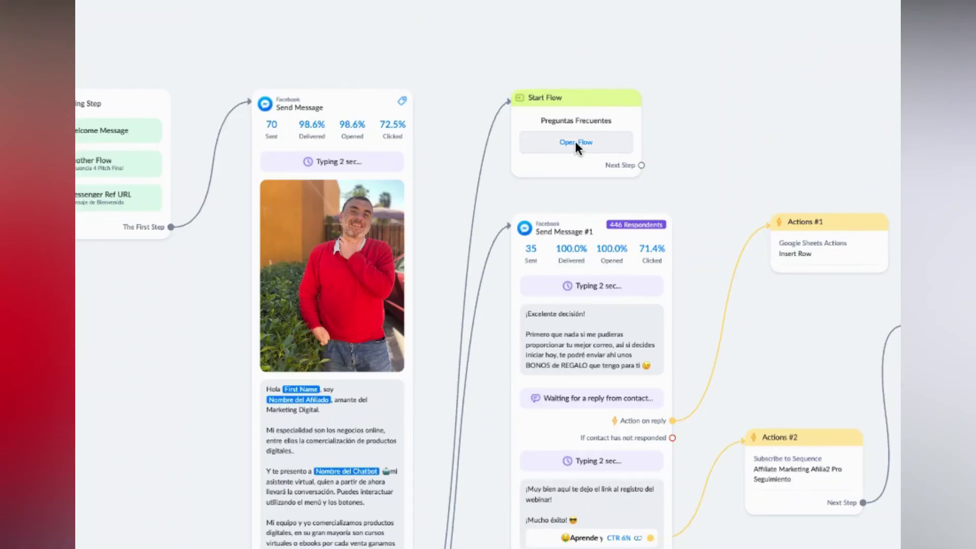
Step: Open the Preguntas Frecuentes flow linked from the Start Flow block and look over its answer messages
{"action": "left_click", "coordinate": [576, 144]}
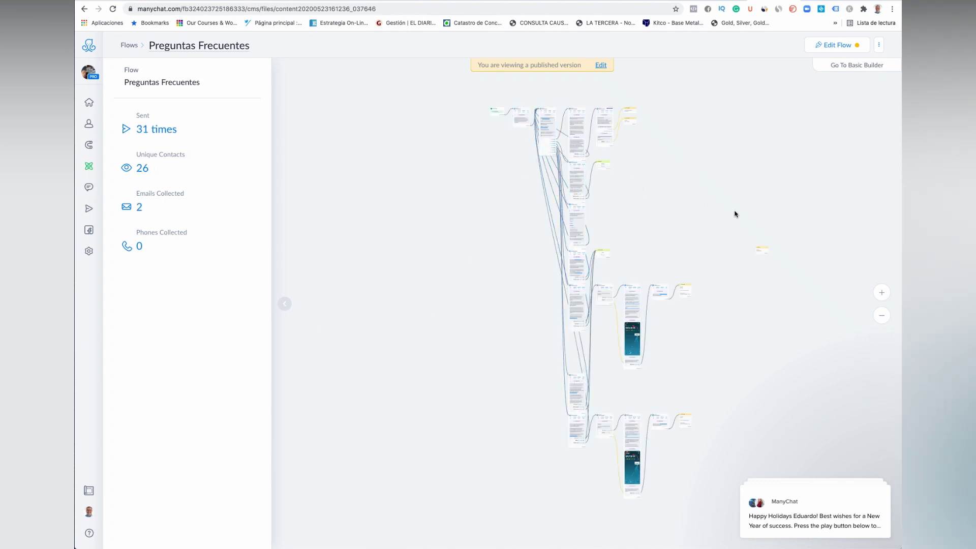
{"action": "left_click", "coordinate": [881, 292]}
{"action": "scroll", "coordinate": [762, 259], "scroll_direction": "up", "scroll_amount": 5}
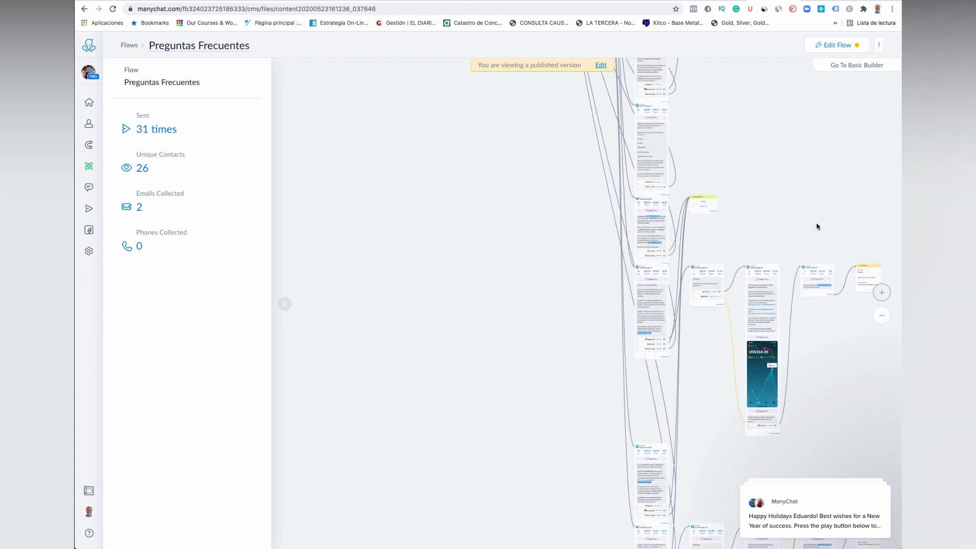
{"action": "left_click_drag", "start_coordinate": [698, 275], "coordinate": [647, 314]}
{"action": "left_click", "coordinate": [881, 292]}
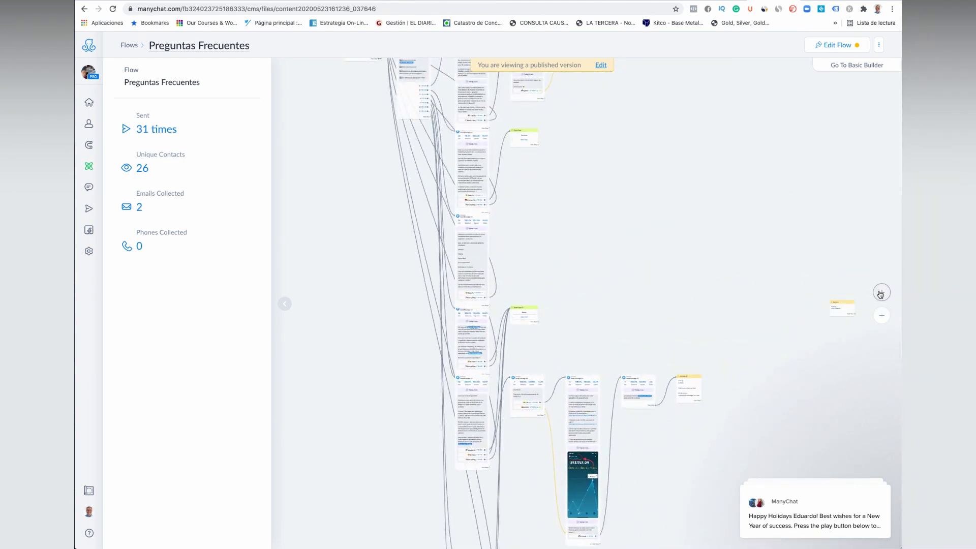
{"action": "scroll", "coordinate": [721, 277], "scroll_direction": "up", "scroll_amount": 5}
{"action": "scroll", "coordinate": [702, 459], "scroll_direction": "up", "scroll_amount": 1}
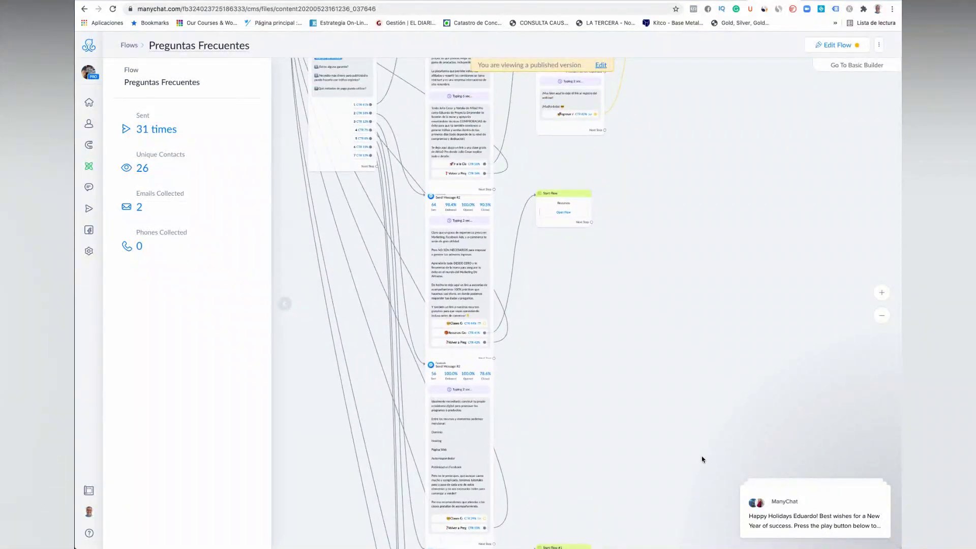
{"action": "scroll", "coordinate": [702, 458], "scroll_direction": "down", "scroll_amount": 10}
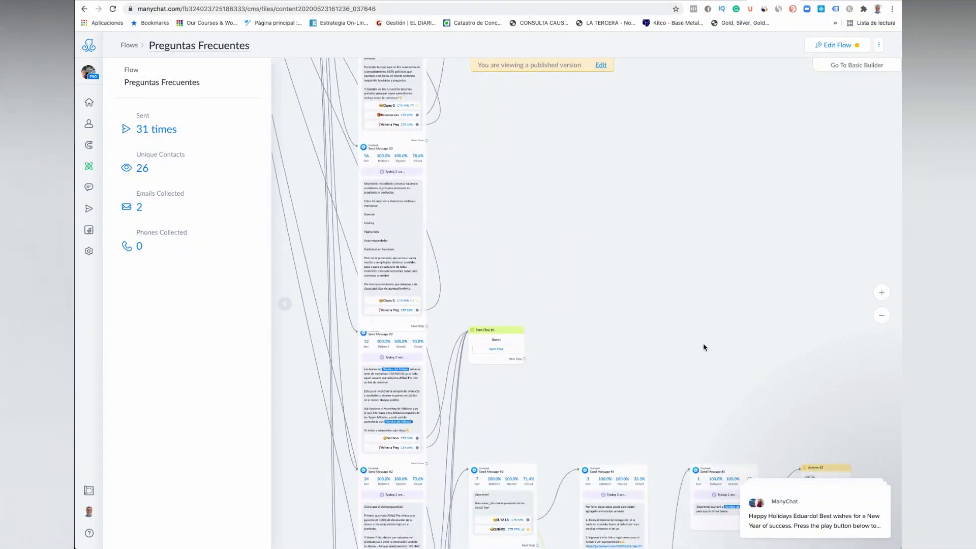
{"action": "scroll", "coordinate": [704, 346], "scroll_direction": "up", "scroll_amount": 6}
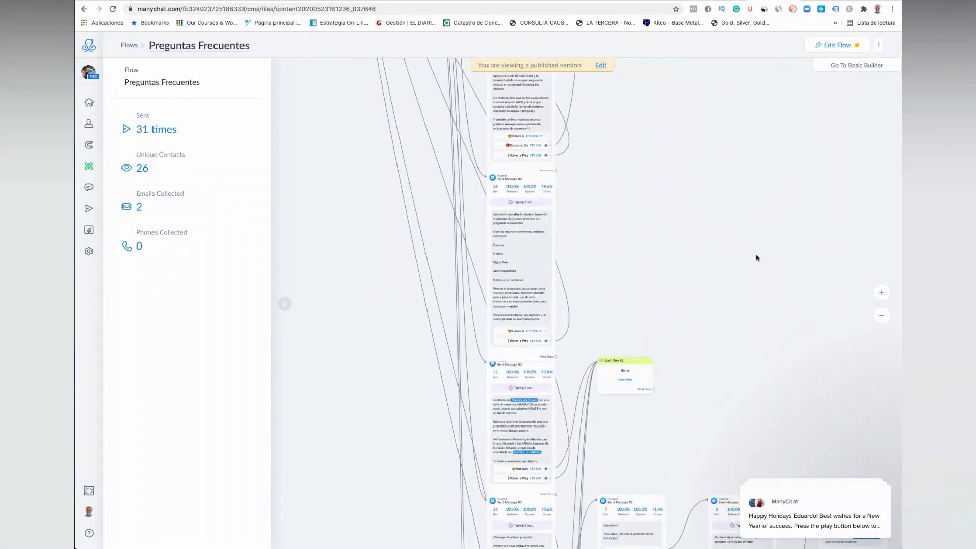
Step: Examine the overall structure of the Preguntas Frecuentes flow and the answer message that links to the Recursos flow
{"action": "left_click", "coordinate": [881, 315]}
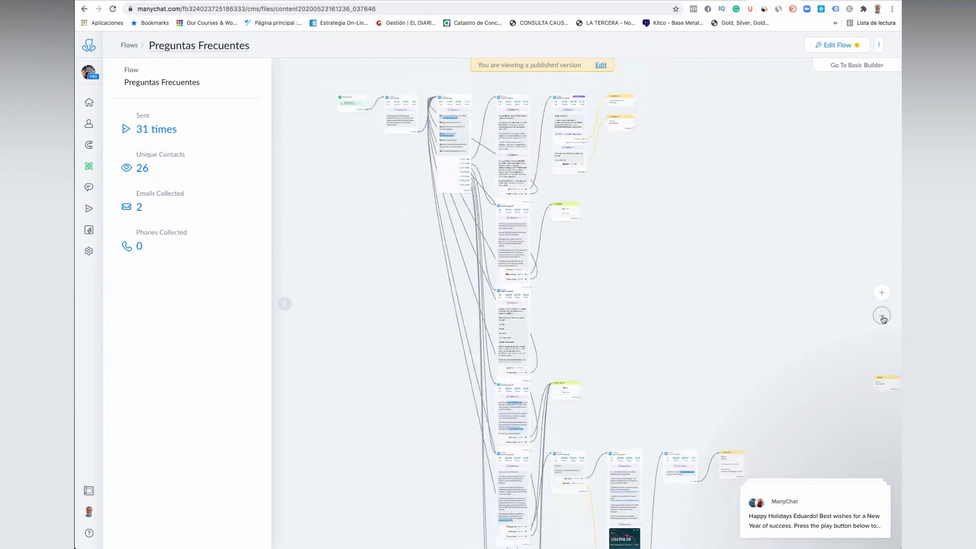
{"action": "scroll", "coordinate": [632, 239], "scroll_direction": "down", "scroll_amount": 6}
{"action": "scroll", "coordinate": [639, 228], "scroll_direction": "up", "scroll_amount": 4}
{"action": "scroll", "coordinate": [666, 322], "scroll_direction": "down", "scroll_amount": 1}
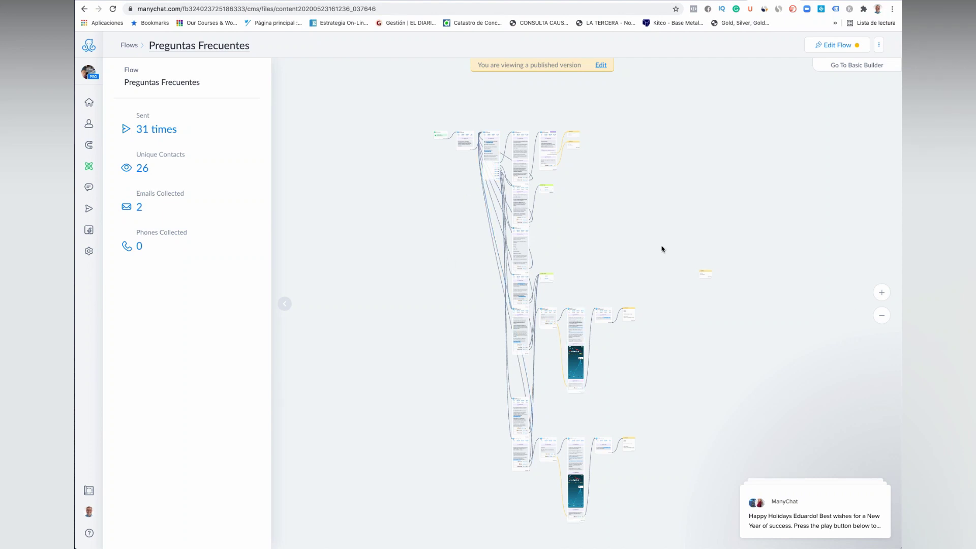
{"action": "left_click", "coordinate": [882, 294]}
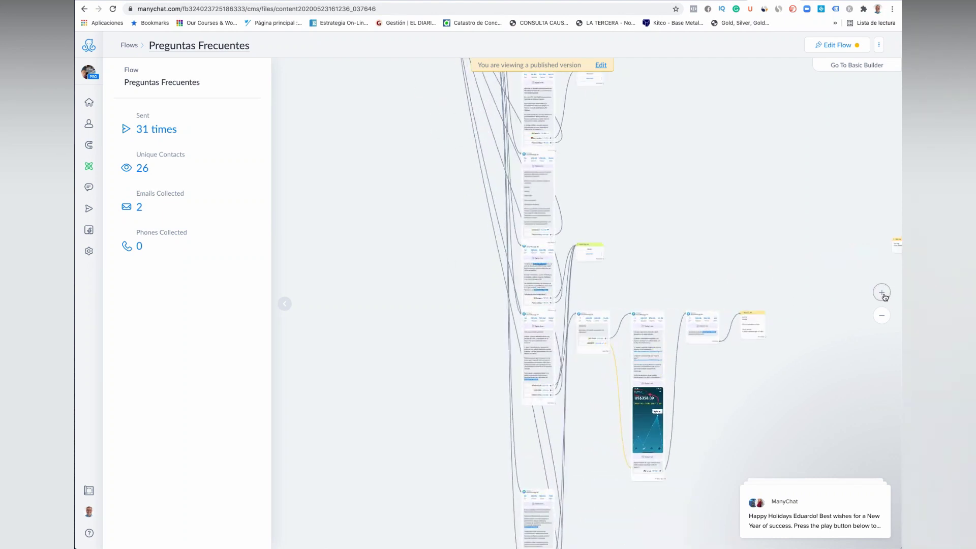
{"action": "scroll", "coordinate": [795, 218], "scroll_direction": "up", "scroll_amount": 5}
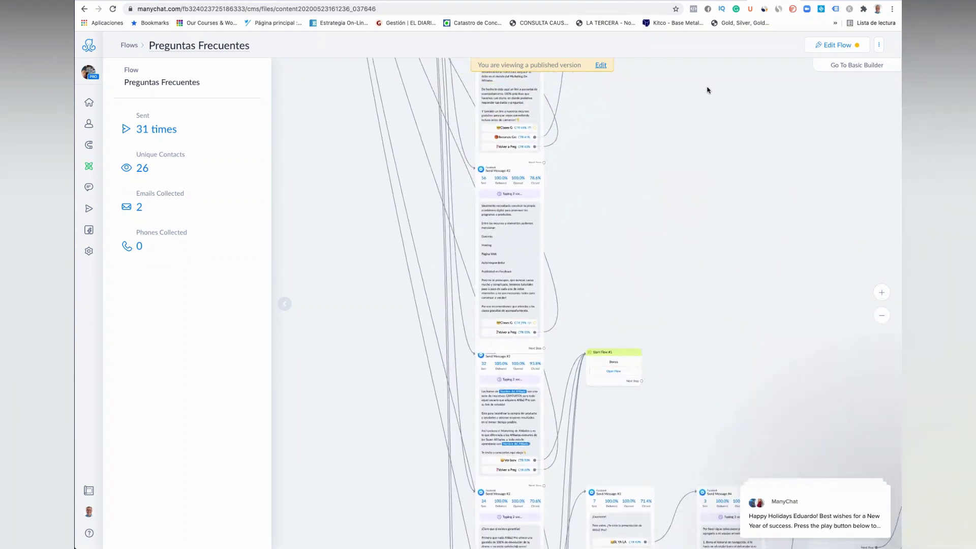
{"action": "left_click", "coordinate": [883, 292]}
{"action": "scroll", "coordinate": [787, 242], "scroll_direction": "down", "scroll_amount": 2}
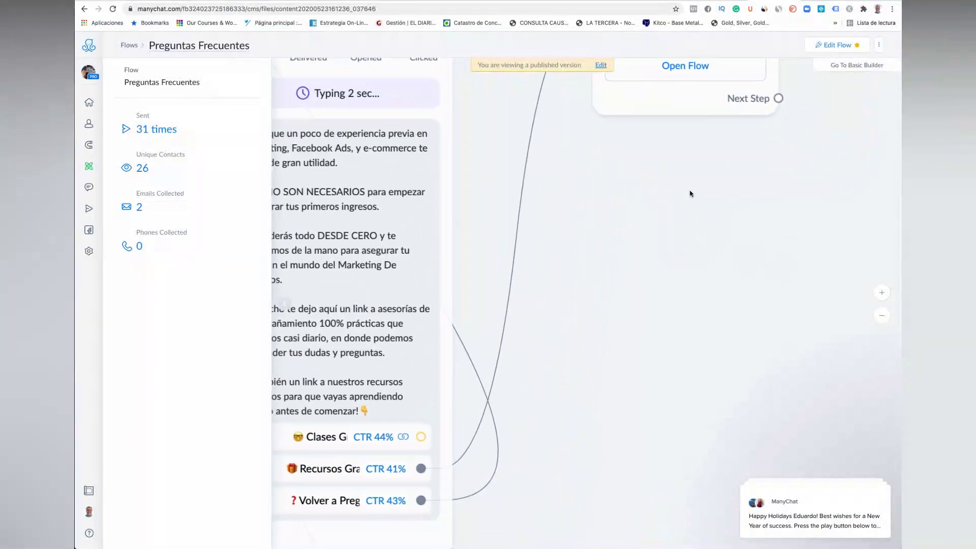
{"action": "left_click", "coordinate": [881, 315]}
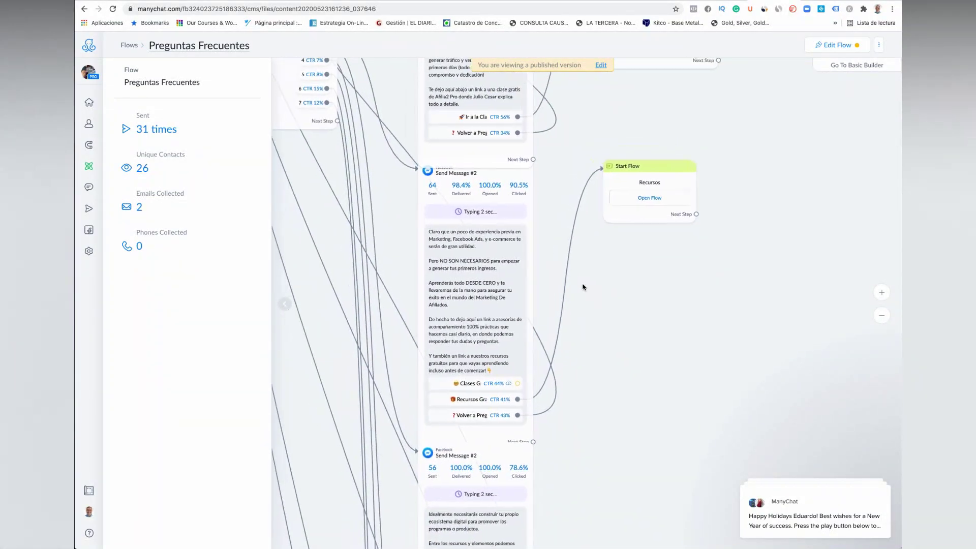
Step: Trace the flow back to its introduction message and view how the numbered question buttons lead to the answers
{"action": "left_click", "coordinate": [422, 233]}
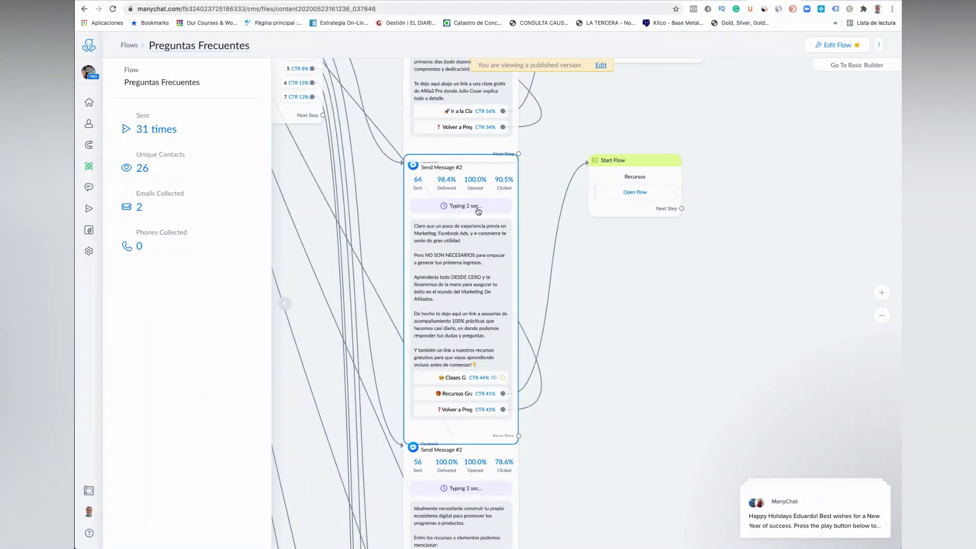
{"action": "scroll", "coordinate": [582, 286], "scroll_direction": "up", "scroll_amount": 3}
{"action": "scroll", "coordinate": [671, 393], "scroll_direction": "left", "scroll_amount": 4}
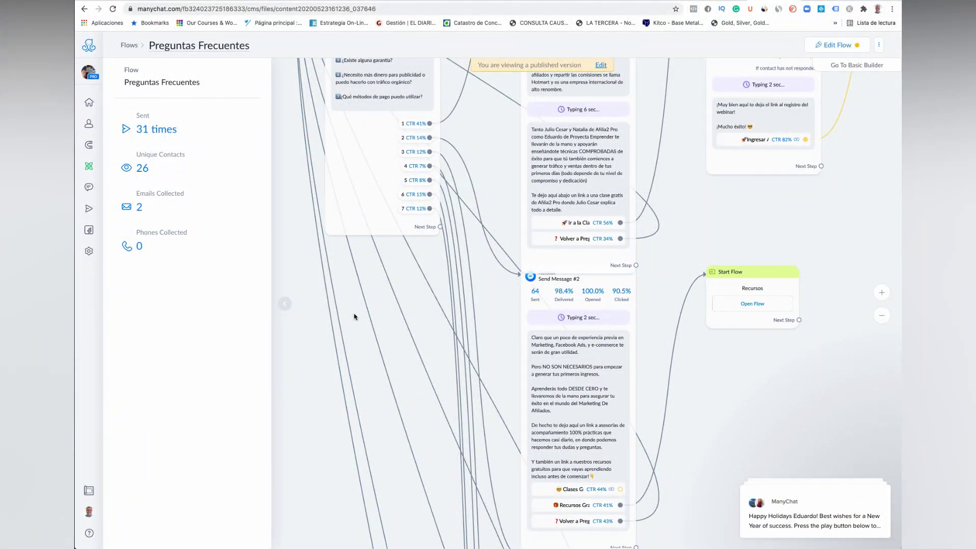
{"action": "left_click_drag", "start_coordinate": [370, 300], "coordinate": [510, 467]}
{"action": "left_click_drag", "start_coordinate": [344, 283], "coordinate": [427, 300]}
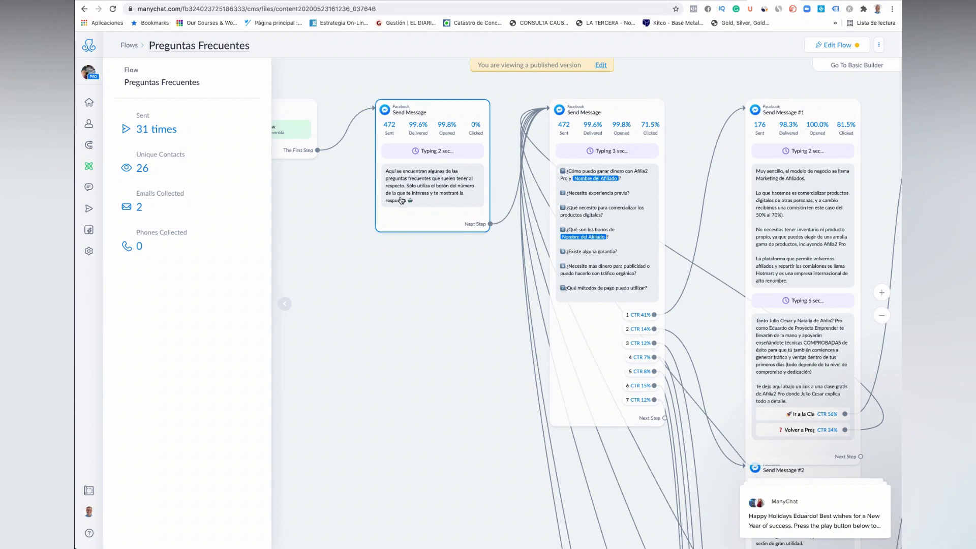
{"action": "left_click_drag", "start_coordinate": [482, 293], "coordinate": [359, 274]}
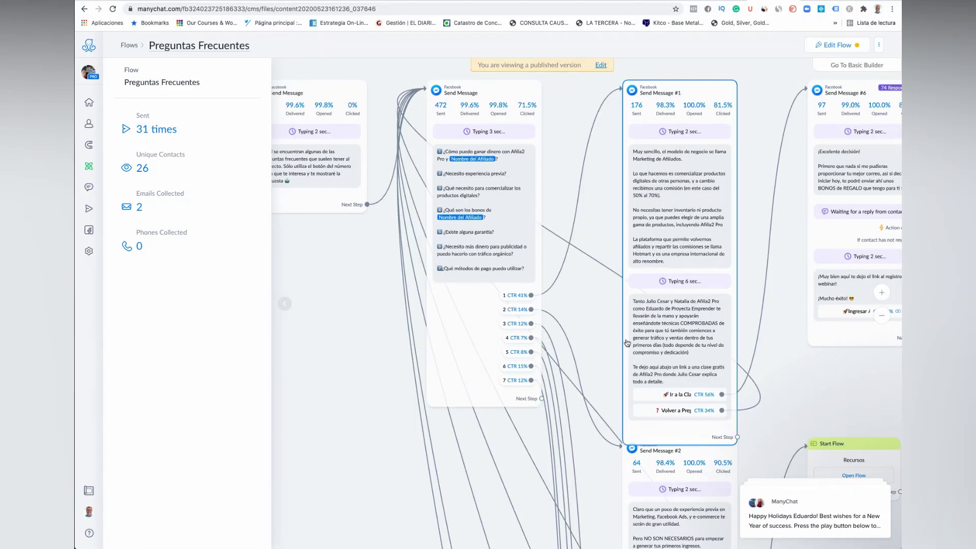
Step: View the details of the question list message and follow the experience answer to the Recursos flow block
{"action": "scroll", "coordinate": [731, 375], "scroll_direction": "down", "scroll_amount": 3}
{"action": "scroll", "coordinate": [731, 375], "scroll_direction": "right", "scroll_amount": 3}
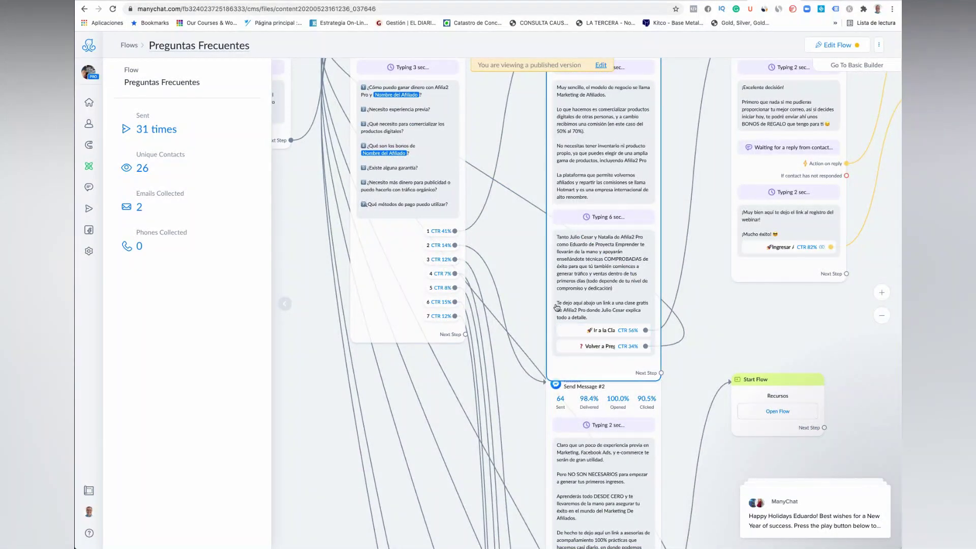
{"action": "left_click", "coordinate": [368, 116]}
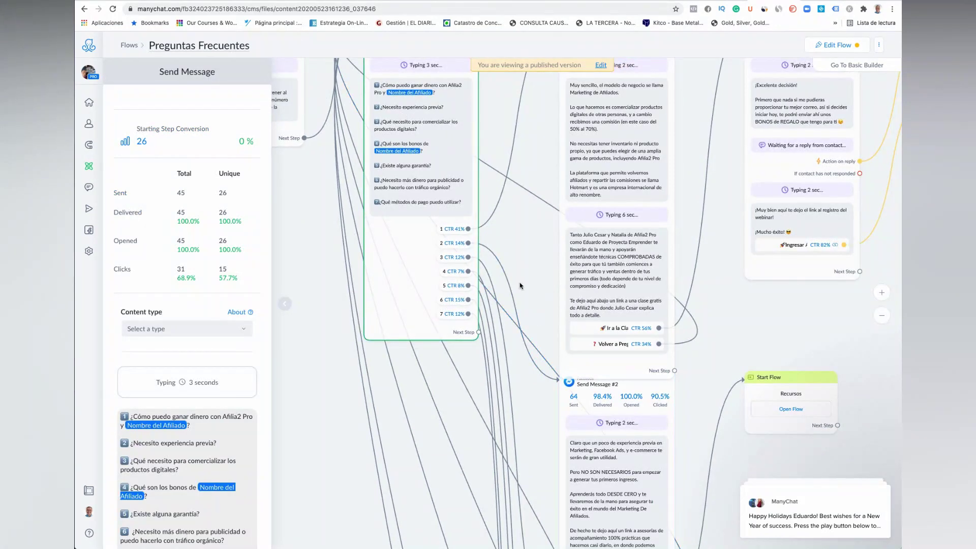
{"action": "left_click_drag", "start_coordinate": [696, 436], "coordinate": [557, 237]}
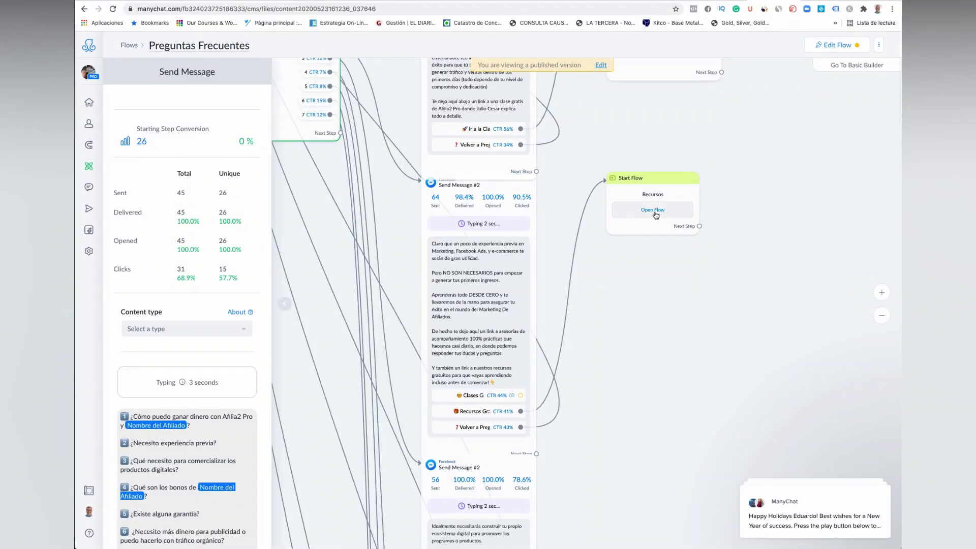
Step: View the linked Recursos flow, return to the sequences and open Affiliate Marketing Afilia2 Pro Seguimiento
{"action": "left_click", "coordinate": [656, 213]}
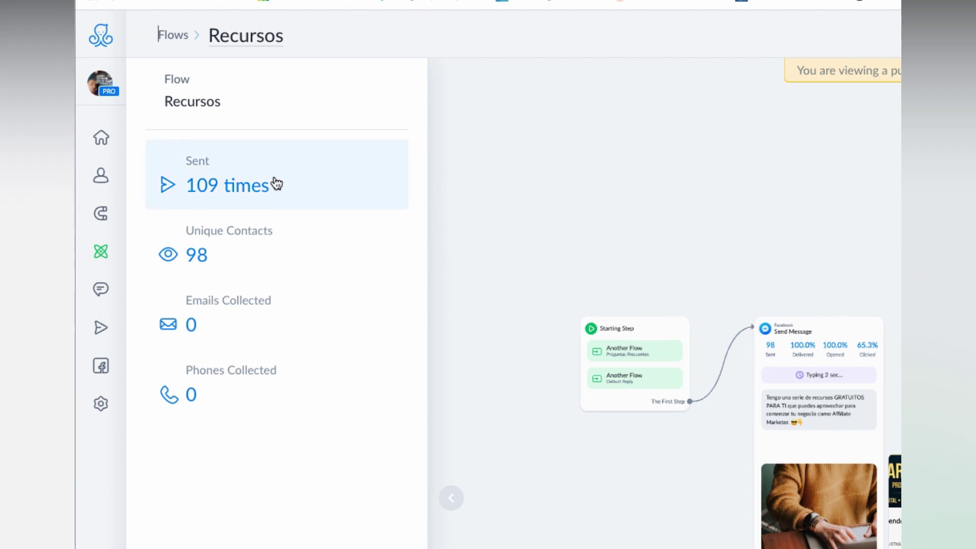
{"action": "mouse_move", "coordinate": [101, 251]}
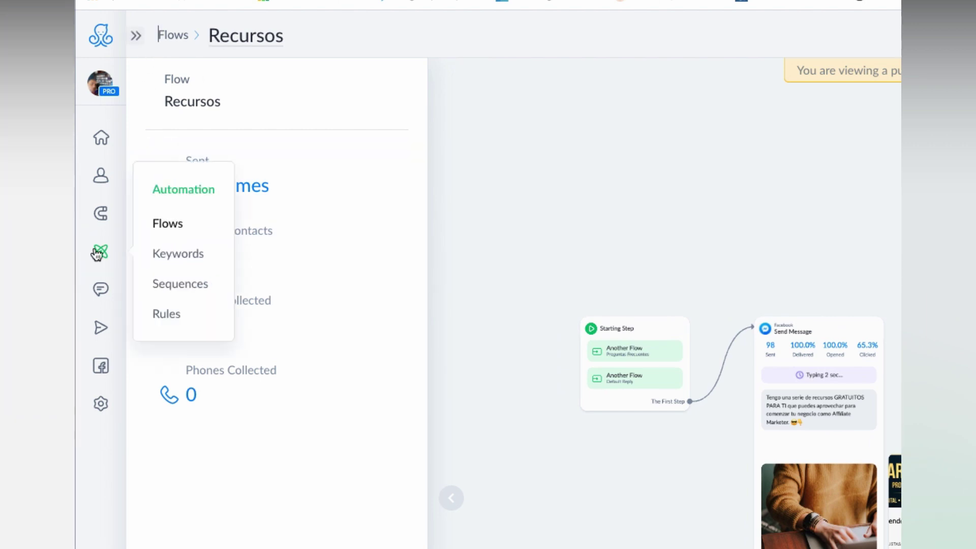
{"action": "left_click", "coordinate": [181, 285]}
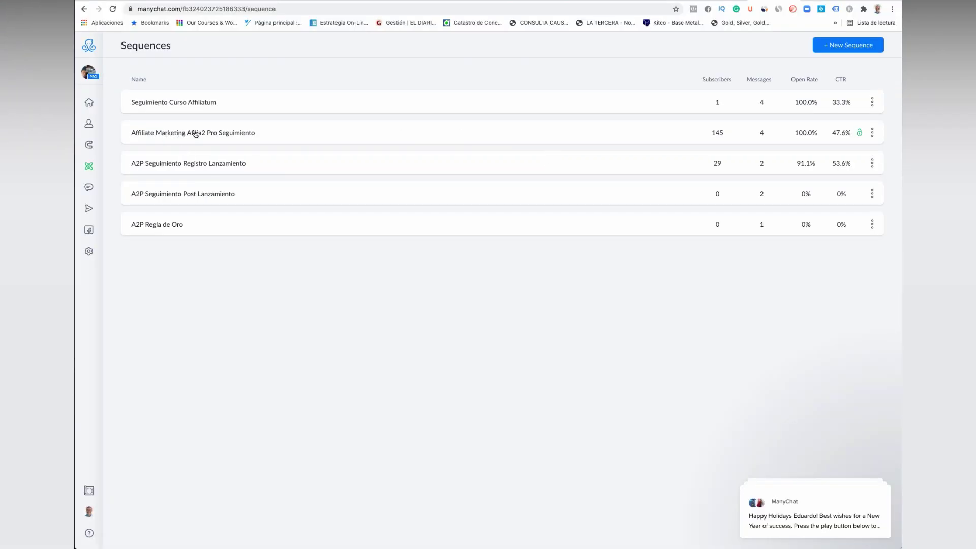
{"action": "left_click", "coordinate": [175, 134]}
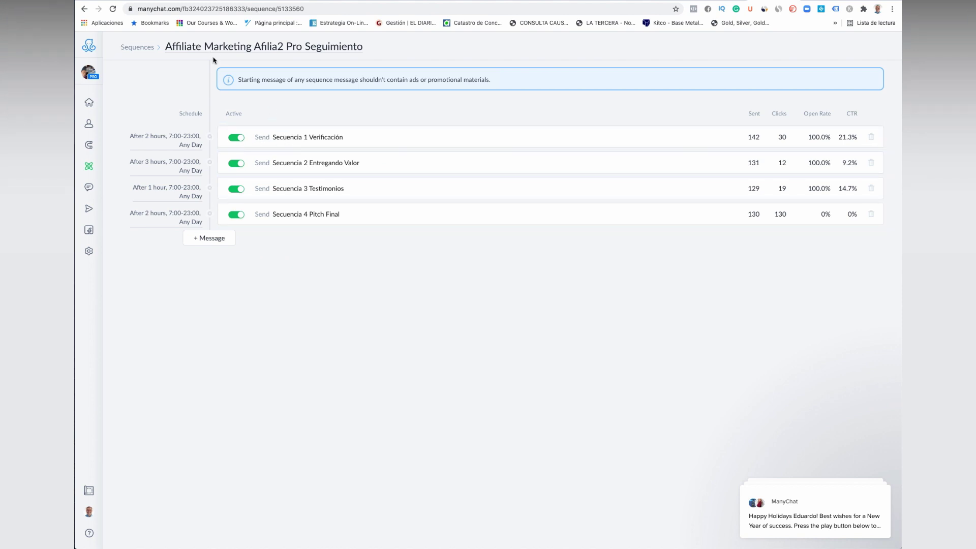
Step: Return to the list of sequences and create a new sequence named "Secuencia YT"
{"action": "mouse_move", "coordinate": [89, 166]}
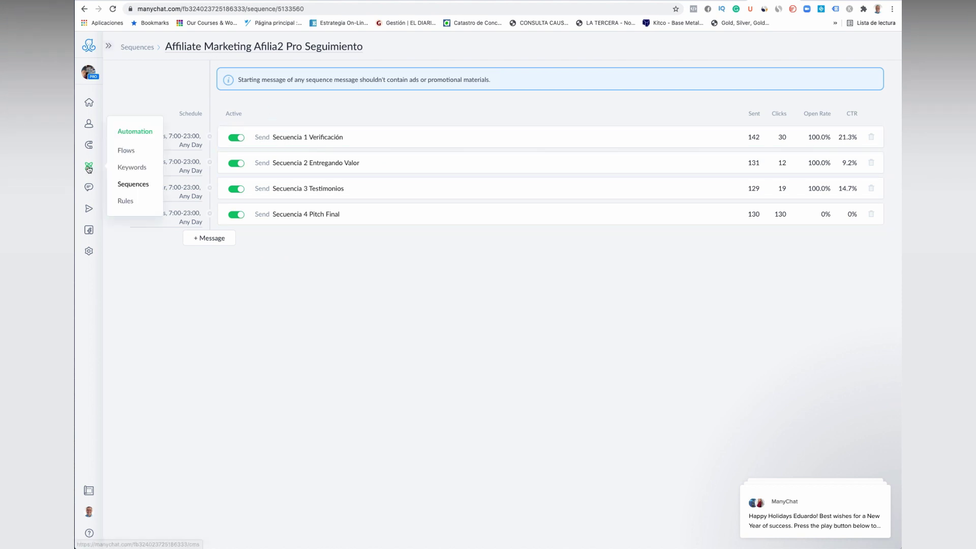
{"action": "left_click", "coordinate": [135, 186]}
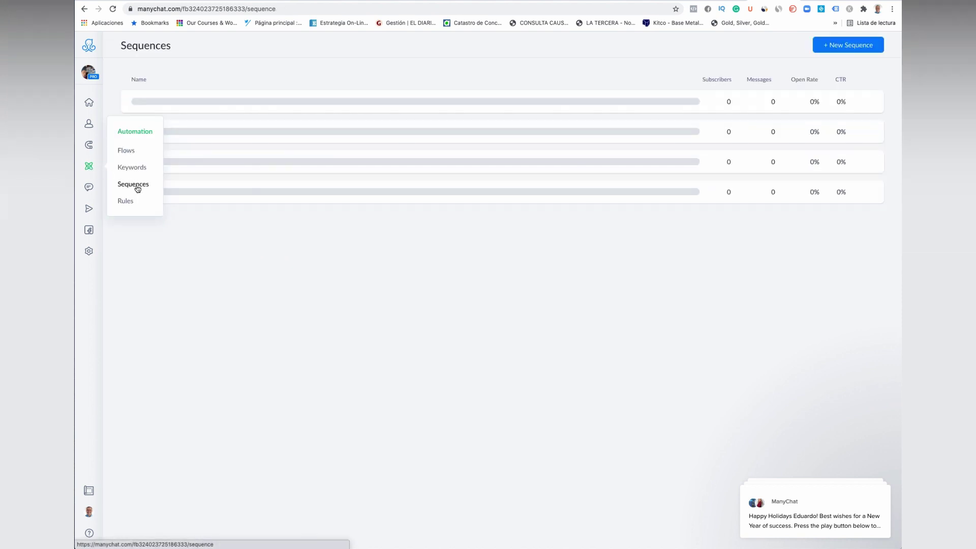
{"action": "left_click", "coordinate": [840, 46]}
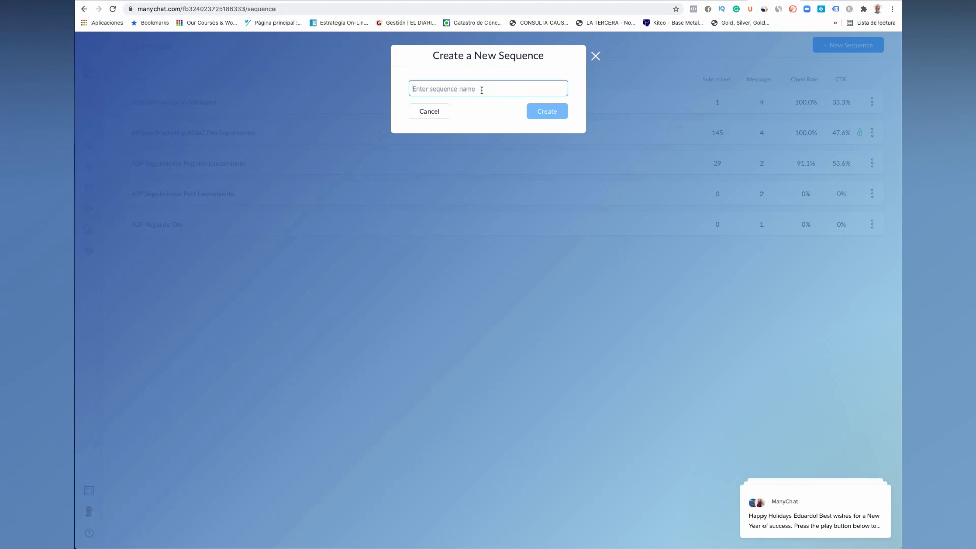
{"action": "type", "text": "secuenci"}
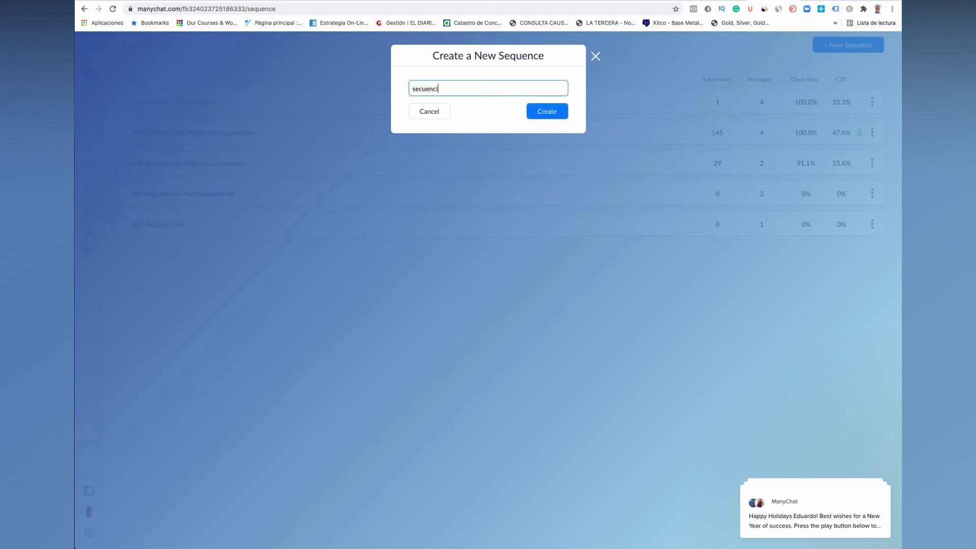
{"action": "key", "text": "BackSpace"}
{"action": "key", "text": "BackSpace"}
{"action": "key", "text": "BackSpace"}
{"action": "key", "text": "BackSpace"}
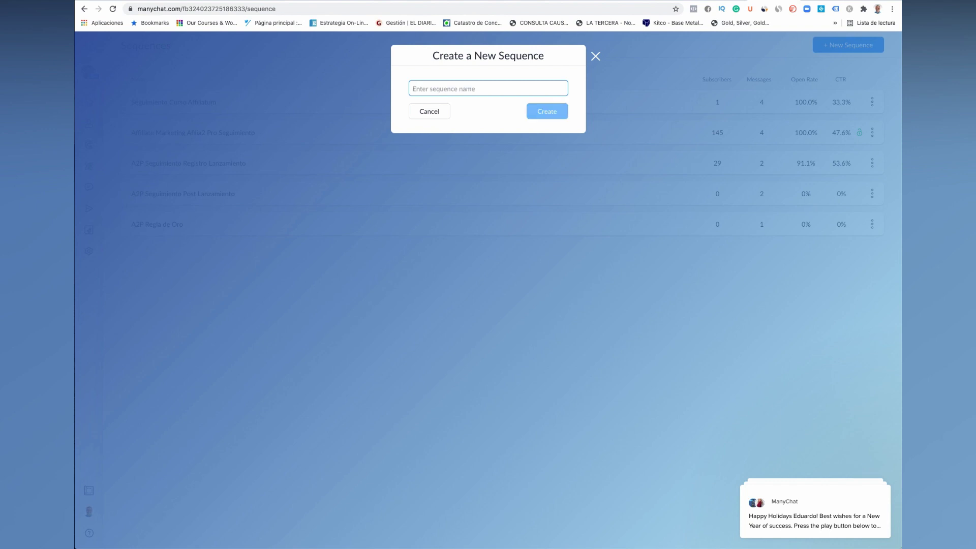
{"action": "type", "text": "Secuencia YT"}
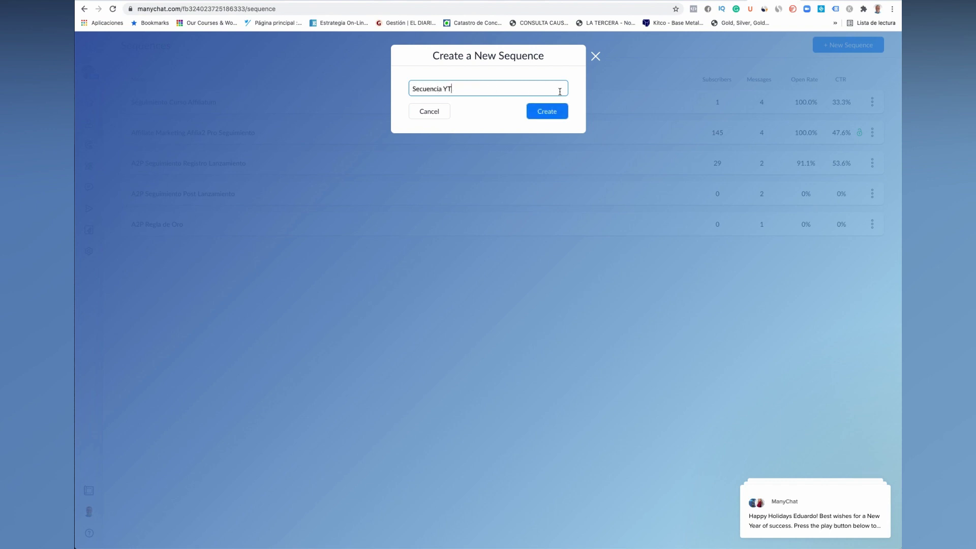
{"action": "left_click", "coordinate": [545, 113]}
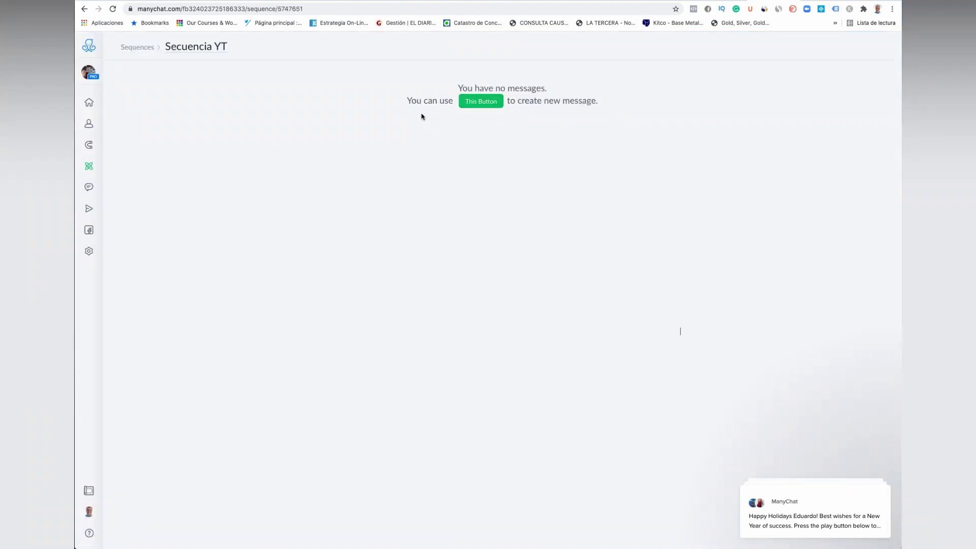
Step: Add a first message to the Secuencia YT sequence and try to activate it
{"action": "left_click", "coordinate": [484, 103]}
{"action": "left_click", "coordinate": [481, 103]}
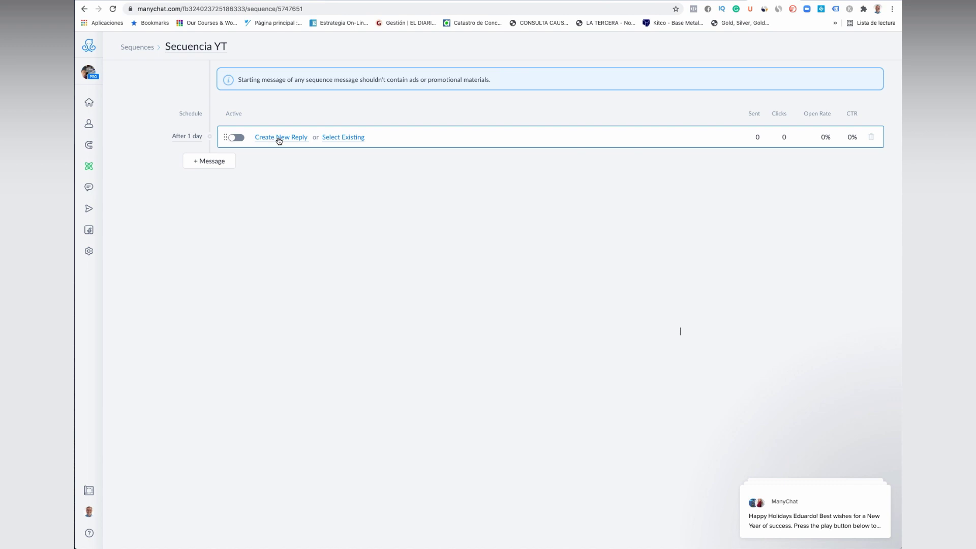
{"action": "double_click", "coordinate": [241, 140]}
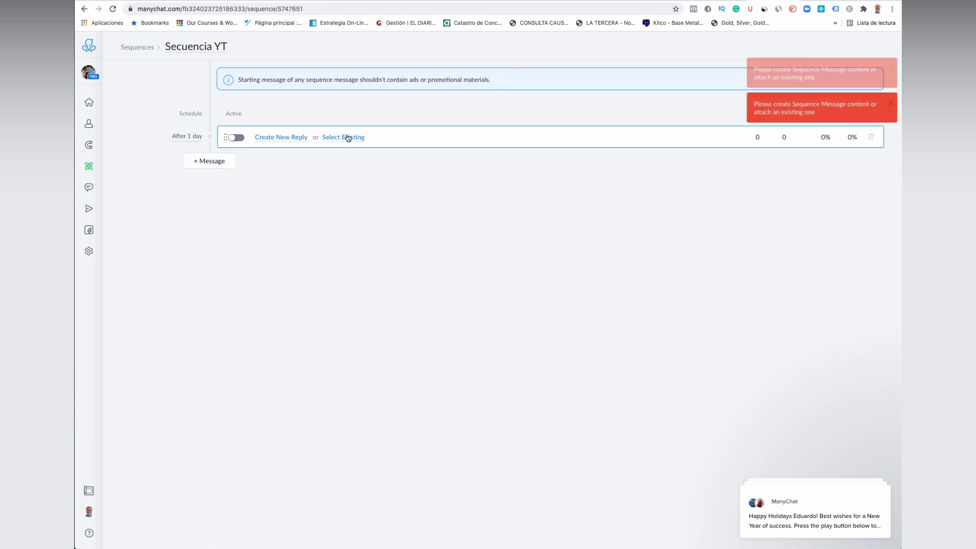
Step: Attach the existing Growth Tool #12 Opt-In Message flow to the first message of the sequence and dismiss the content type warning
{"action": "left_click", "coordinate": [338, 141]}
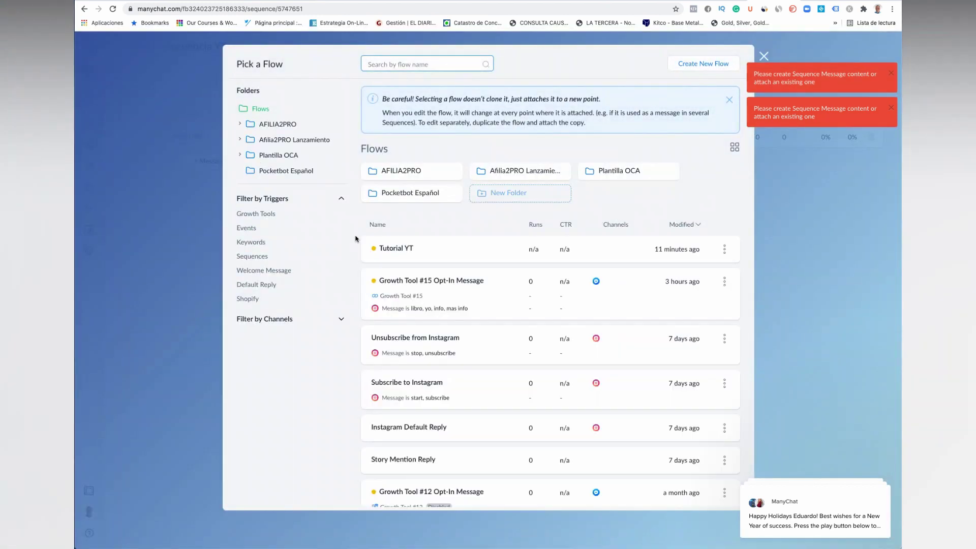
{"action": "scroll", "coordinate": [397, 333], "scroll_direction": "down", "scroll_amount": 2}
{"action": "scroll", "coordinate": [452, 335], "scroll_direction": "down", "scroll_amount": 10}
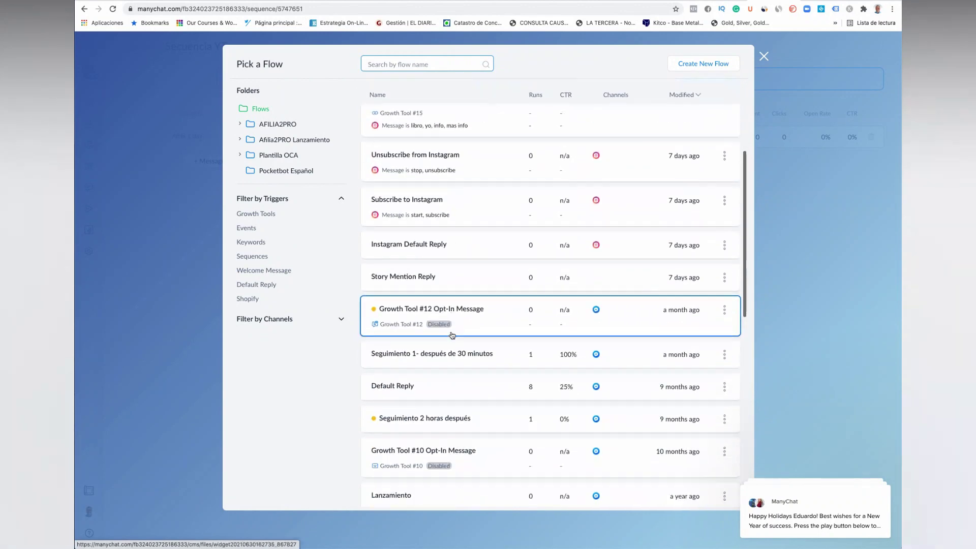
{"action": "scroll", "coordinate": [452, 334], "scroll_direction": "down", "scroll_amount": 3}
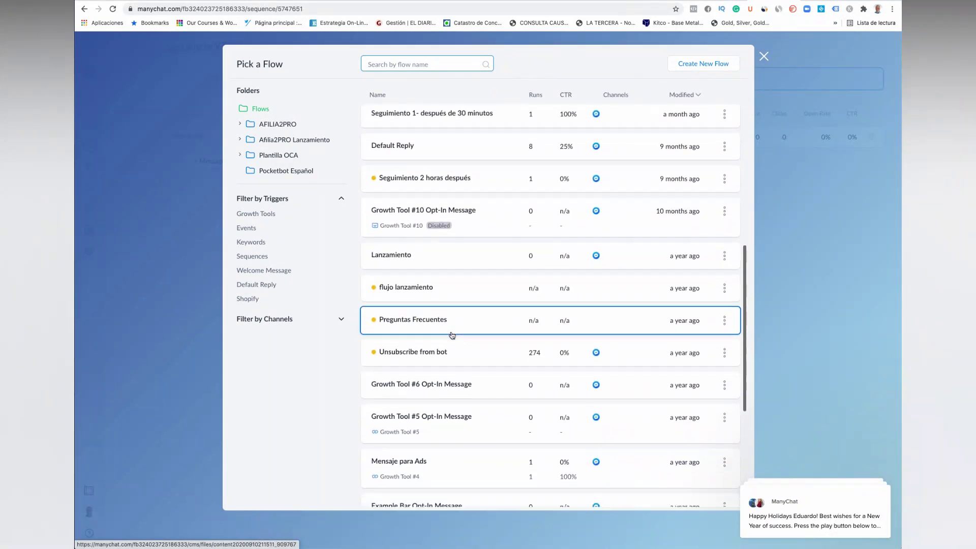
{"action": "left_click", "coordinate": [429, 275]}
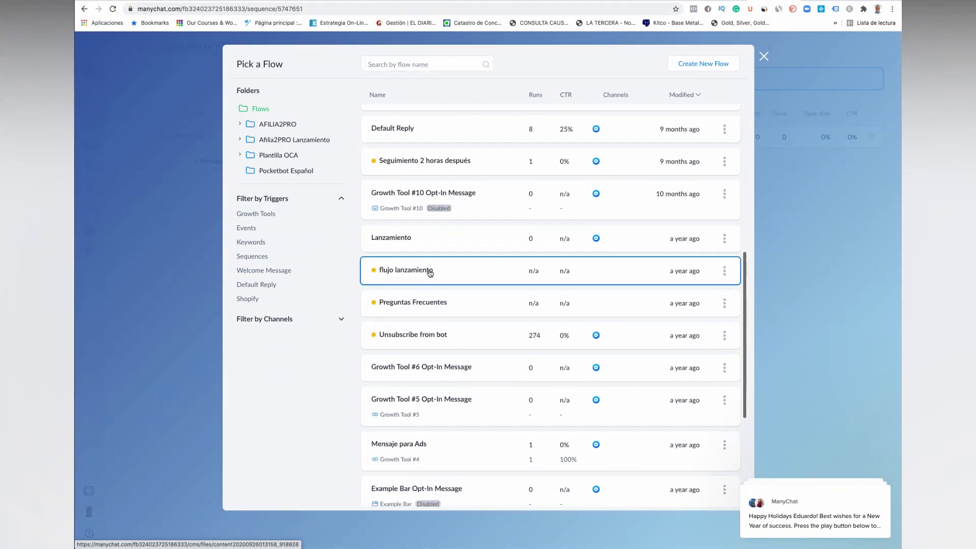
{"action": "scroll", "coordinate": [406, 242], "scroll_direction": "up", "scroll_amount": 15}
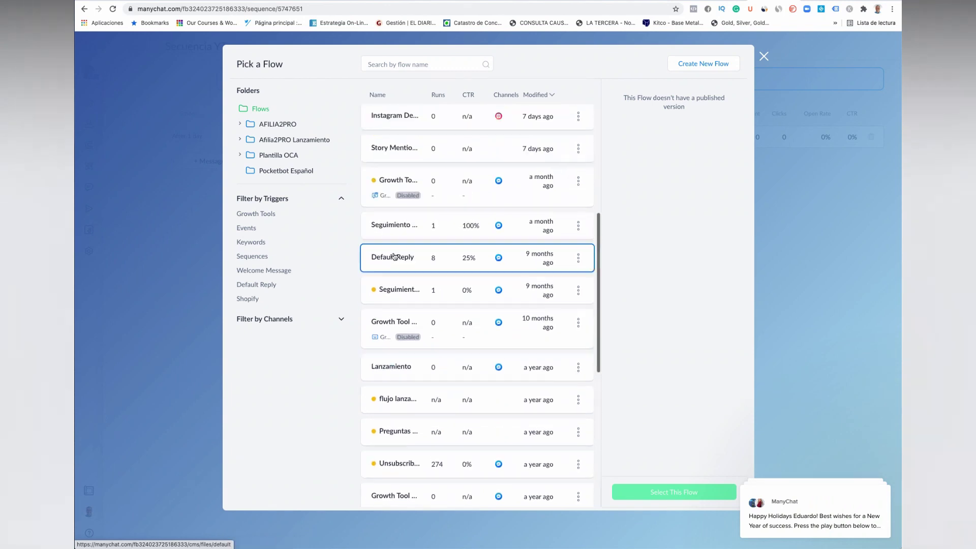
{"action": "scroll", "coordinate": [394, 255], "scroll_direction": "down", "scroll_amount": 8}
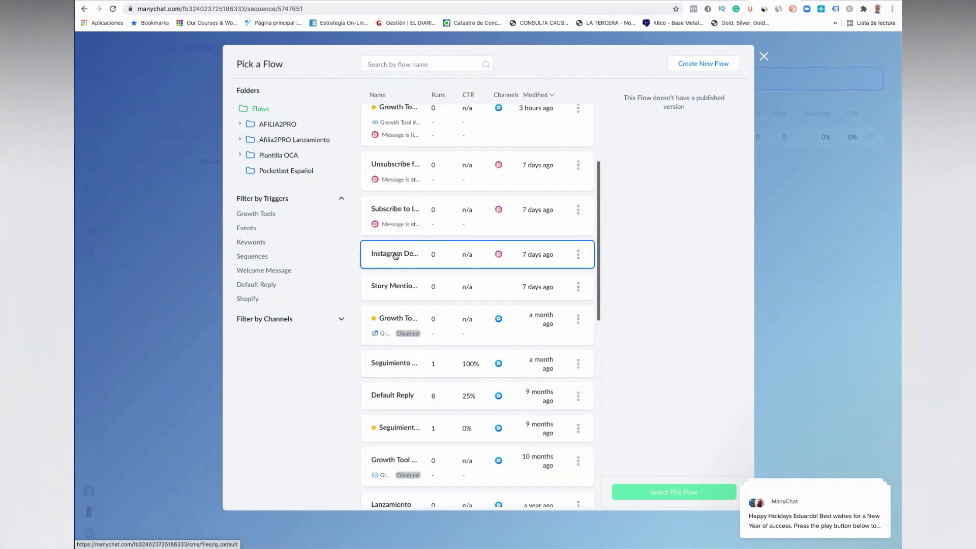
{"action": "scroll", "coordinate": [395, 255], "scroll_direction": "down", "scroll_amount": 2}
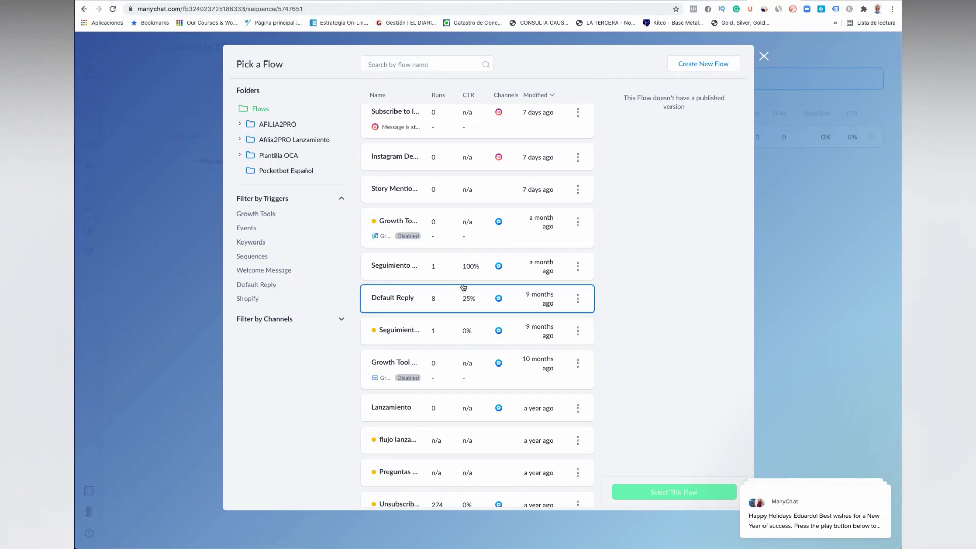
{"action": "left_click", "coordinate": [448, 227]}
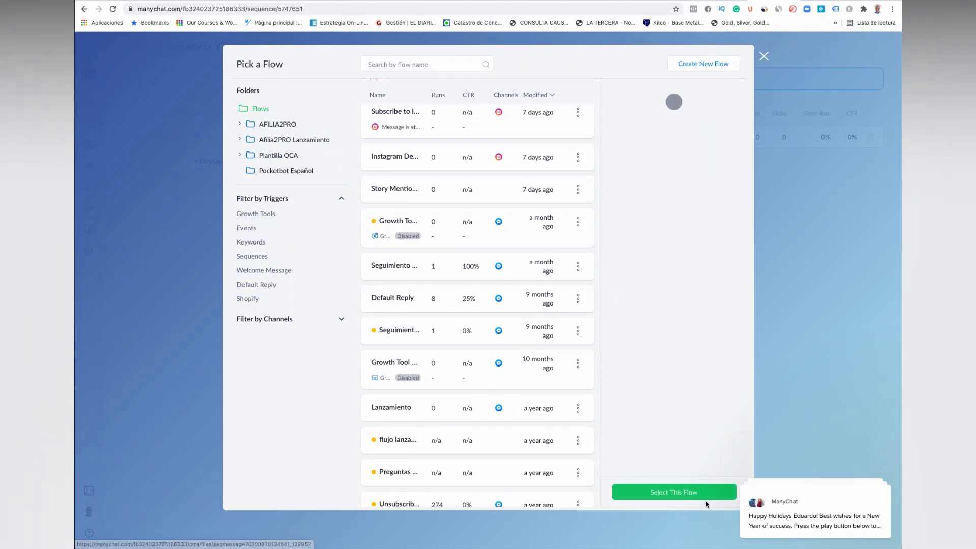
{"action": "left_click", "coordinate": [674, 492]}
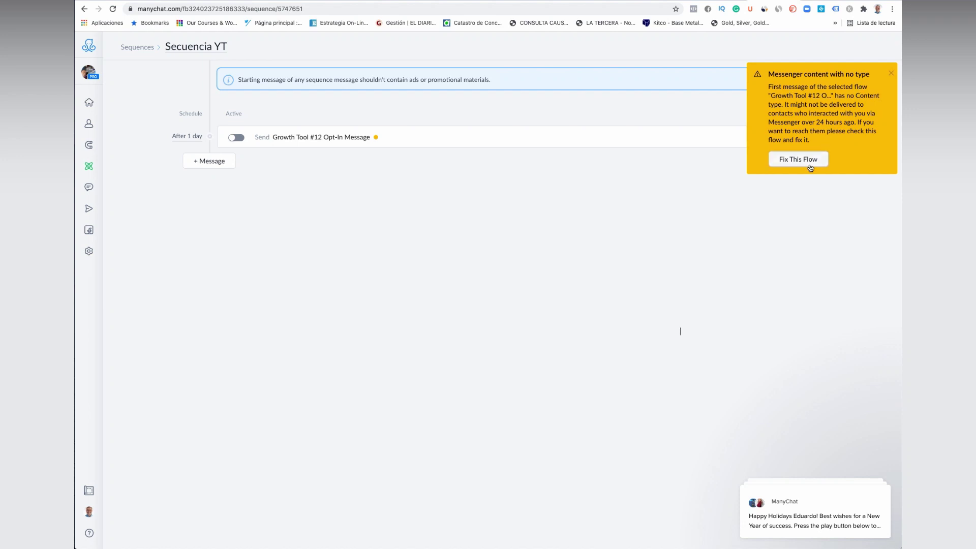
{"action": "left_click", "coordinate": [891, 75]}
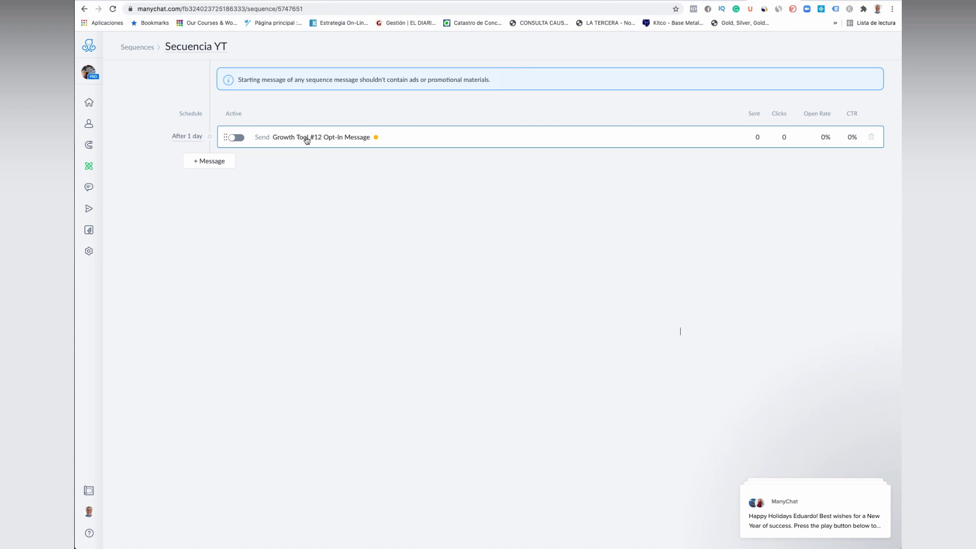
Step: View the Growth Tool #12 Opt-In Message flow attached to the first message and return to Secuencia YT
{"action": "left_click", "coordinate": [871, 137]}
{"action": "left_click", "coordinate": [422, 96]}
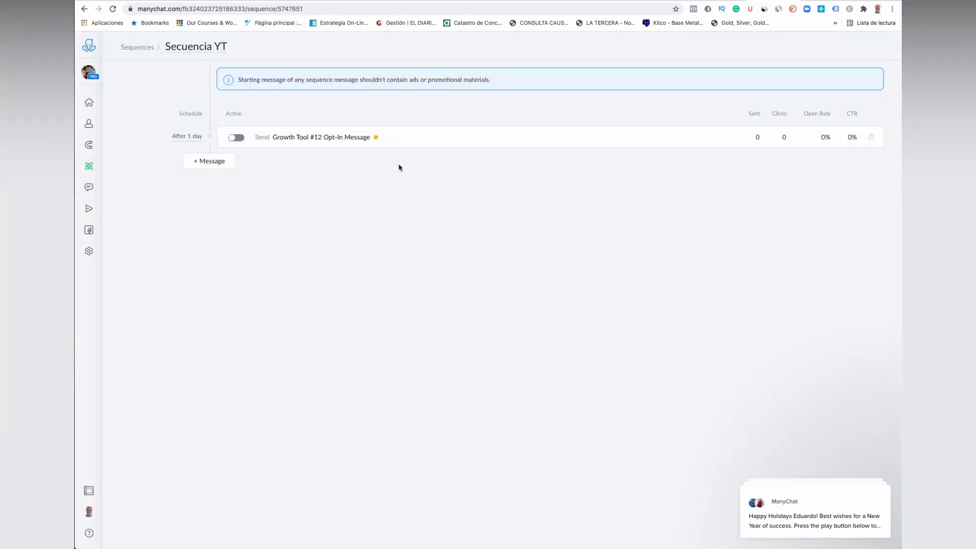
{"action": "left_click", "coordinate": [349, 137]}
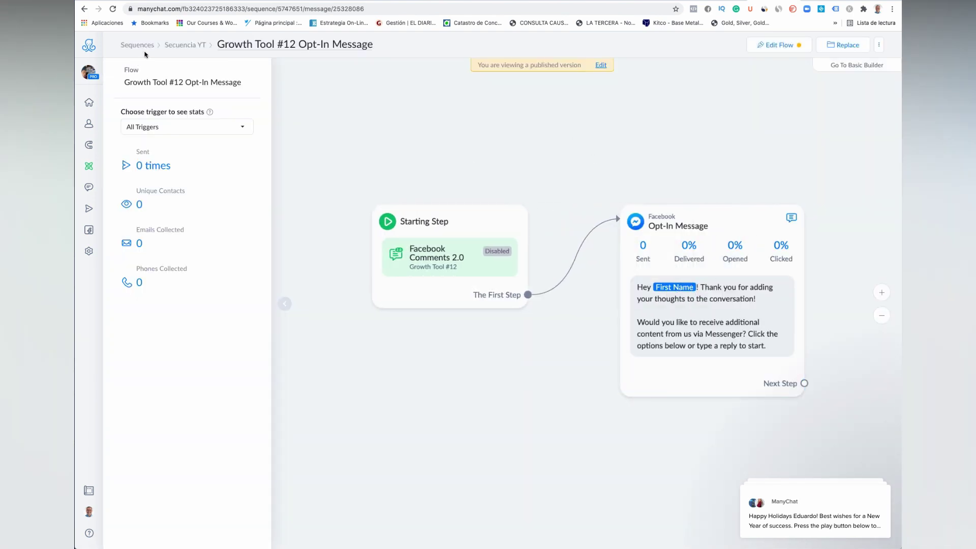
{"action": "left_click", "coordinate": [182, 47]}
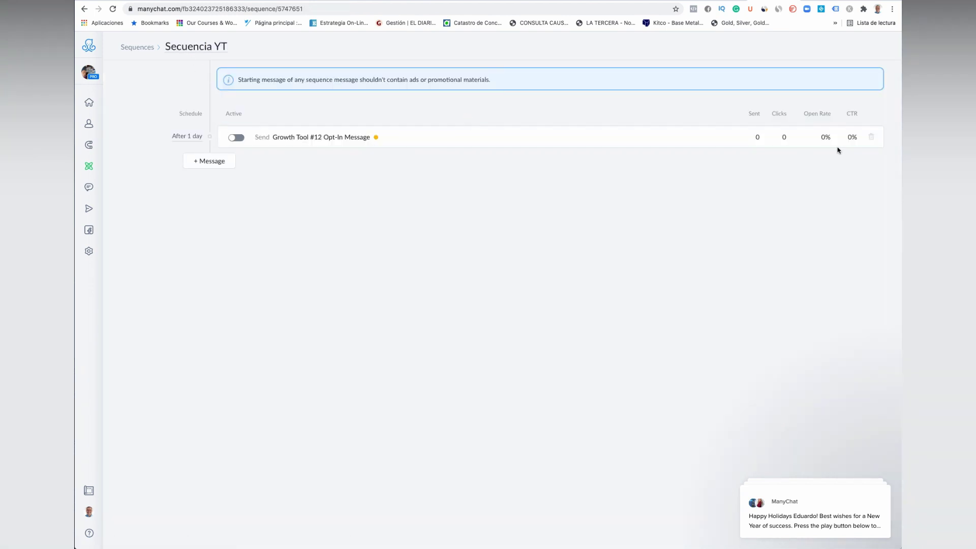
Step: Add a second message with a new reply and move the Starting Step and Instagram Send Message blocks apart
{"action": "left_click", "coordinate": [207, 160]}
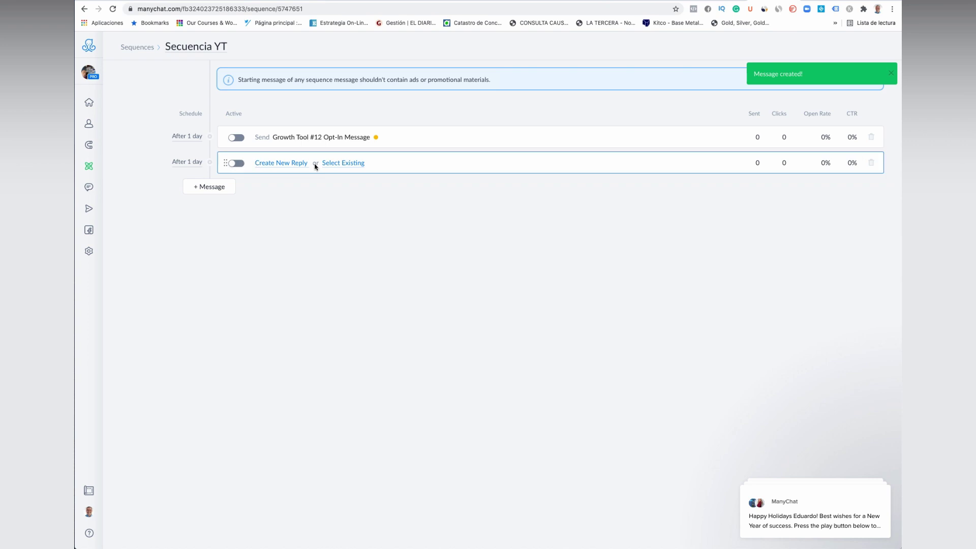
{"action": "left_click", "coordinate": [287, 163]}
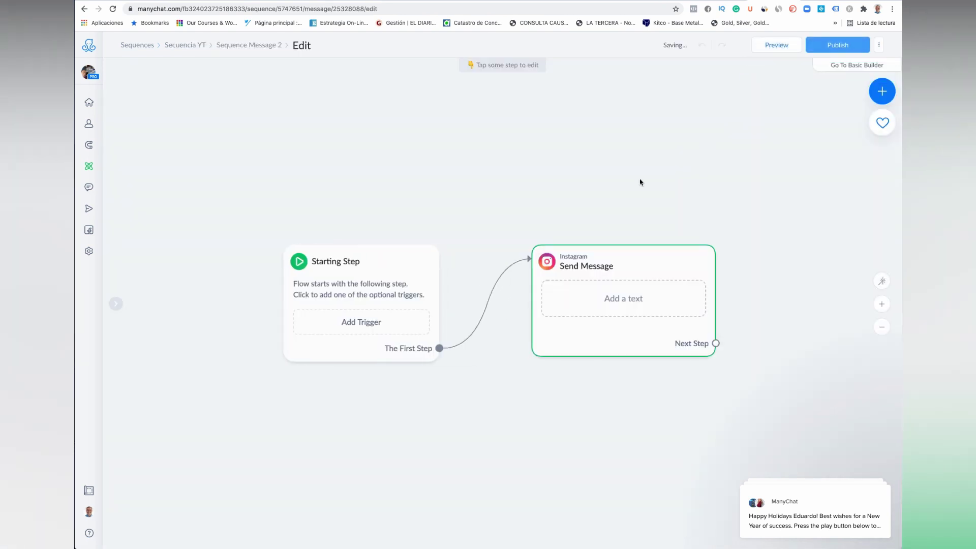
{"action": "left_click_drag", "start_coordinate": [394, 233], "coordinate": [391, 152]}
{"action": "left_click_drag", "start_coordinate": [637, 272], "coordinate": [715, 203]}
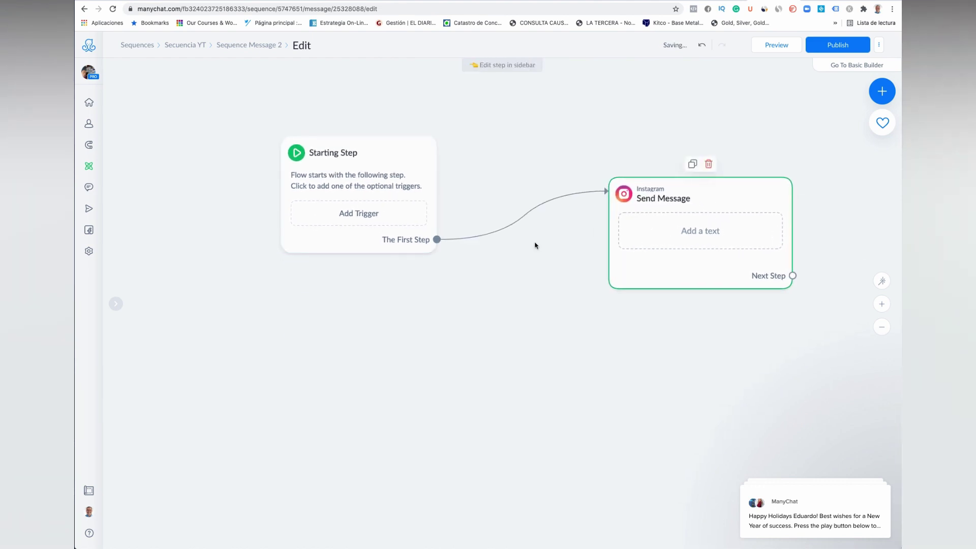
Step: Open the Instagram Send Message block's settings and check the available content types without choosing one
{"action": "left_click", "coordinate": [701, 232]}
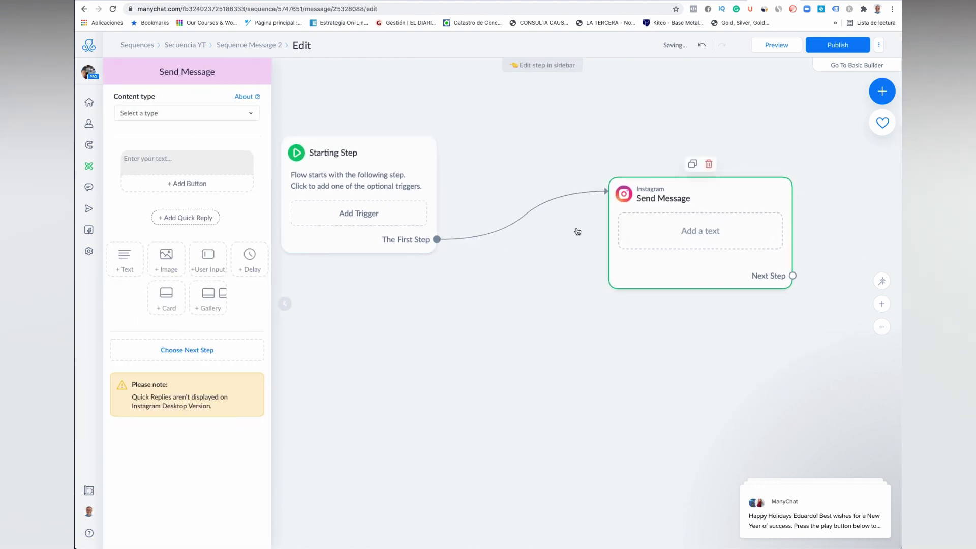
{"action": "left_click", "coordinate": [198, 117]}
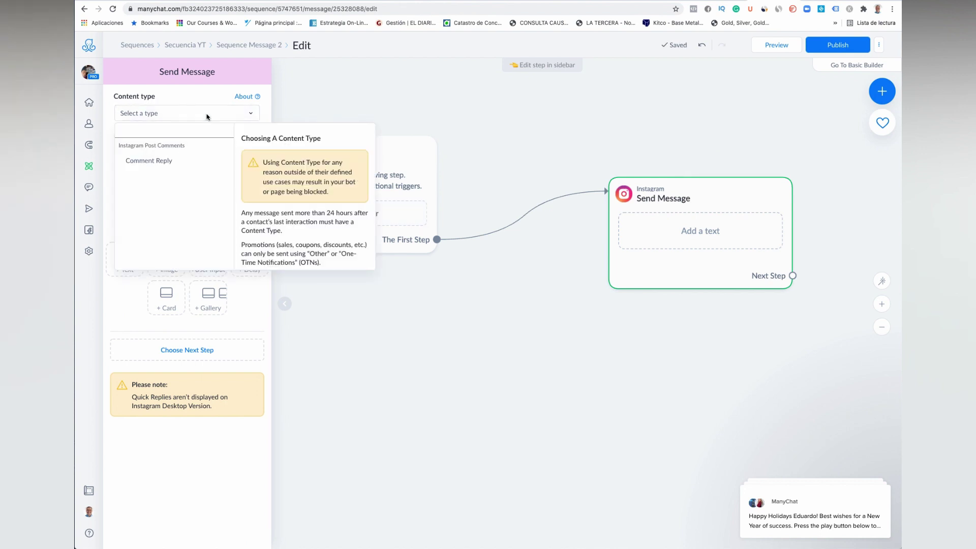
{"action": "left_click", "coordinate": [242, 319]}
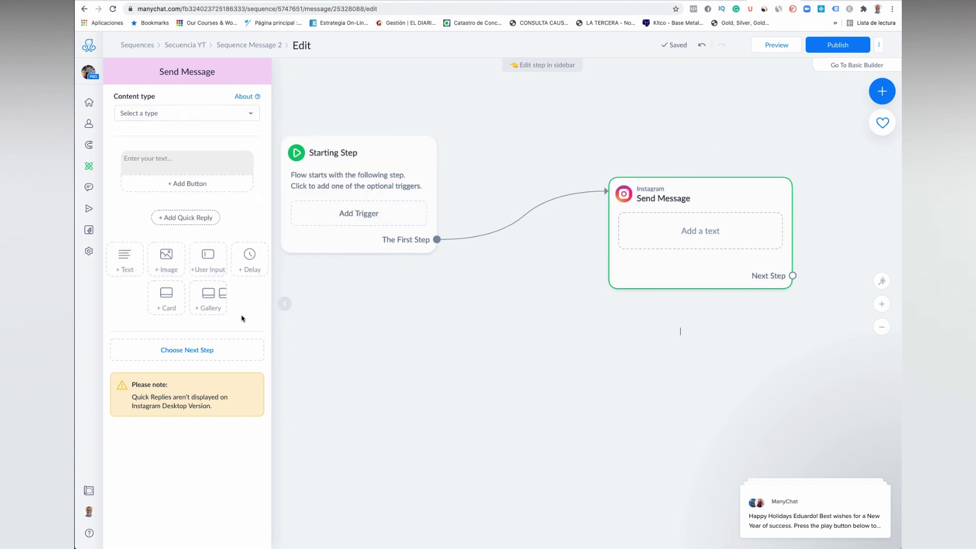
{"action": "mouse_move", "coordinate": [634, 198]}
Step: Return to Secuencia YT and delete its second message
{"action": "left_click", "coordinate": [247, 47]}
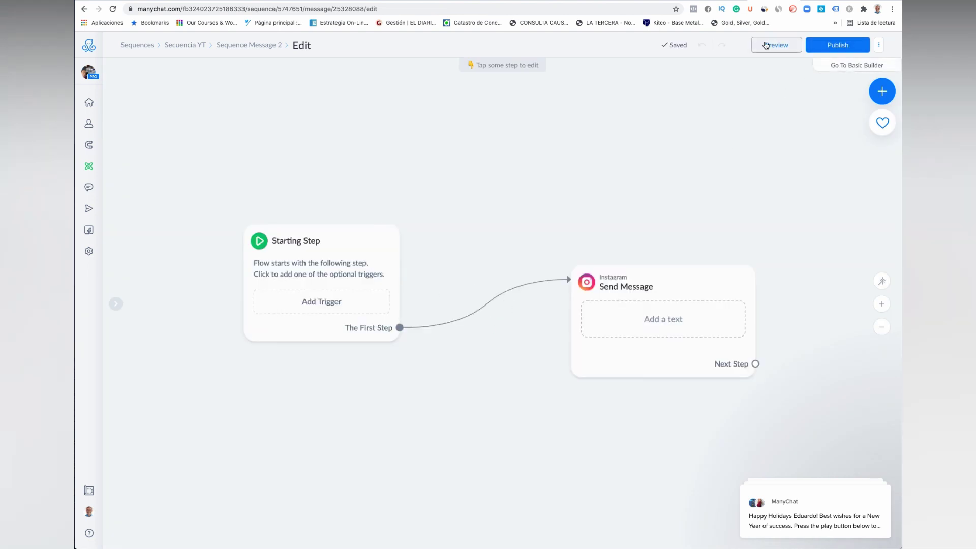
{"action": "left_click", "coordinate": [185, 46]}
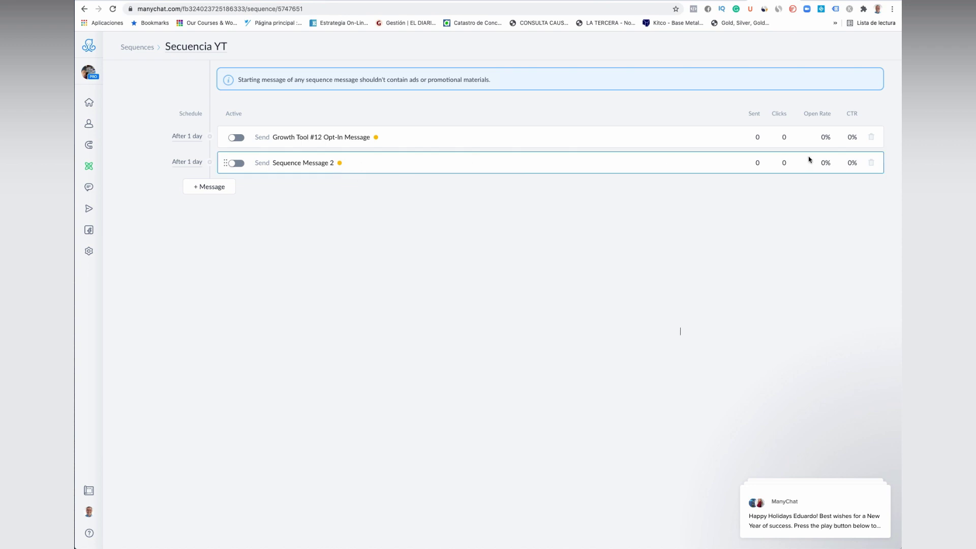
{"action": "left_click", "coordinate": [870, 162]}
{"action": "left_click", "coordinate": [563, 91]}
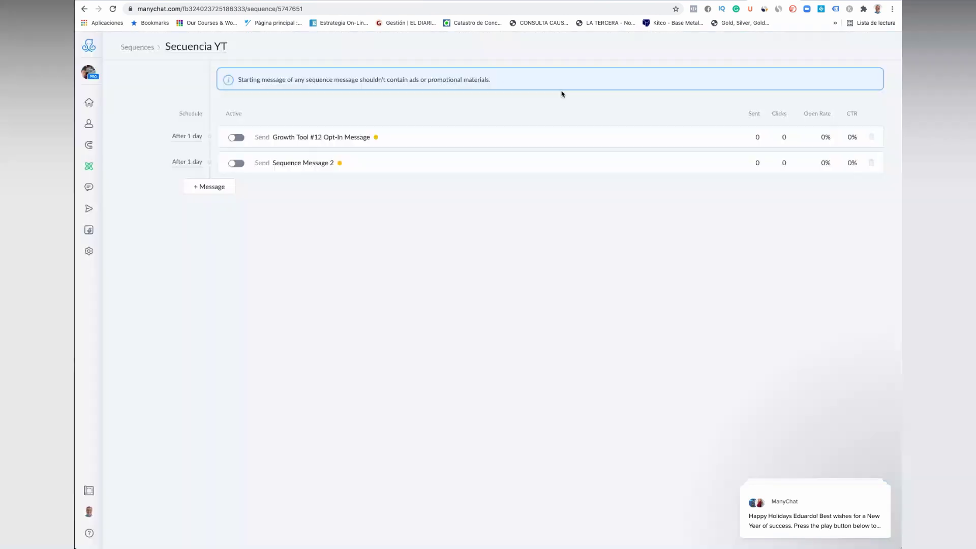
Step: Add a fresh second message with a new reply to Secuencia YT and arrange its two flow blocks
{"action": "left_click", "coordinate": [209, 161]}
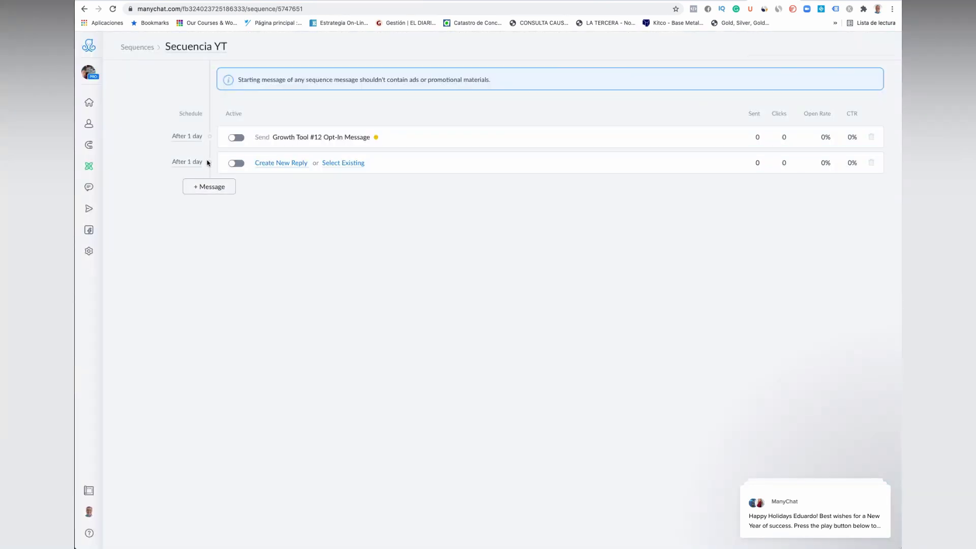
{"action": "left_click", "coordinate": [284, 168]}
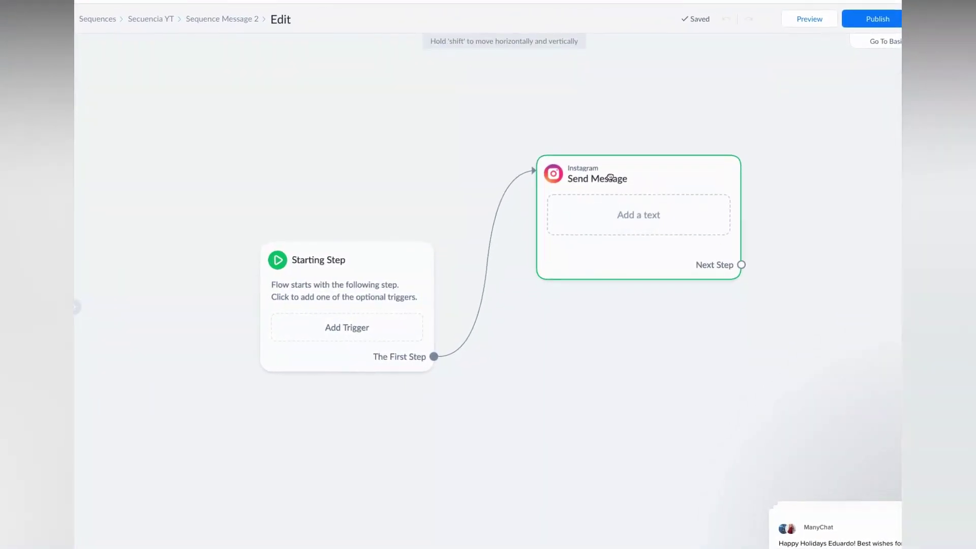
{"action": "left_click_drag", "start_coordinate": [375, 264], "coordinate": [374, 133]}
{"action": "left_click", "coordinate": [602, 165]}
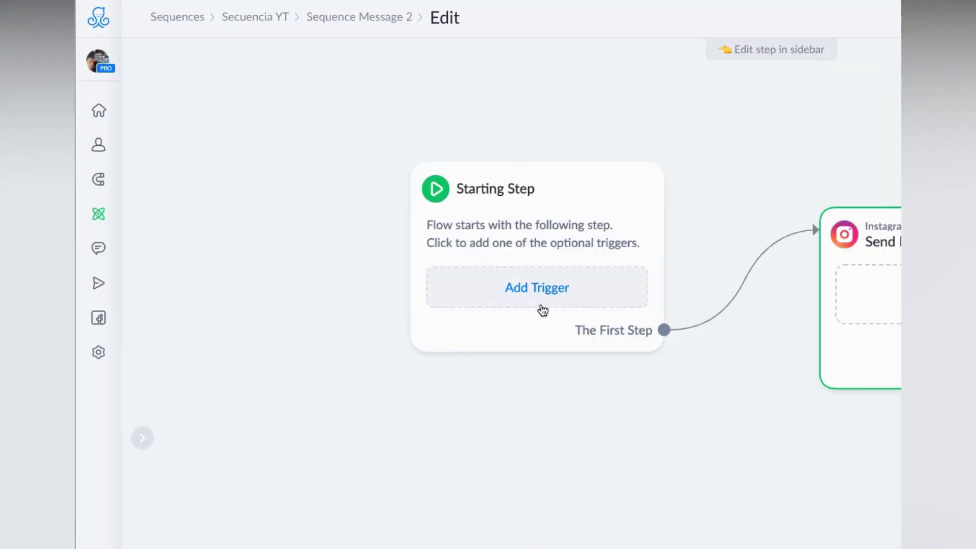
Step: Open the settings of Sequence Message 2's Instagram block and examine its text field and content type options
{"action": "left_click", "coordinate": [864, 239]}
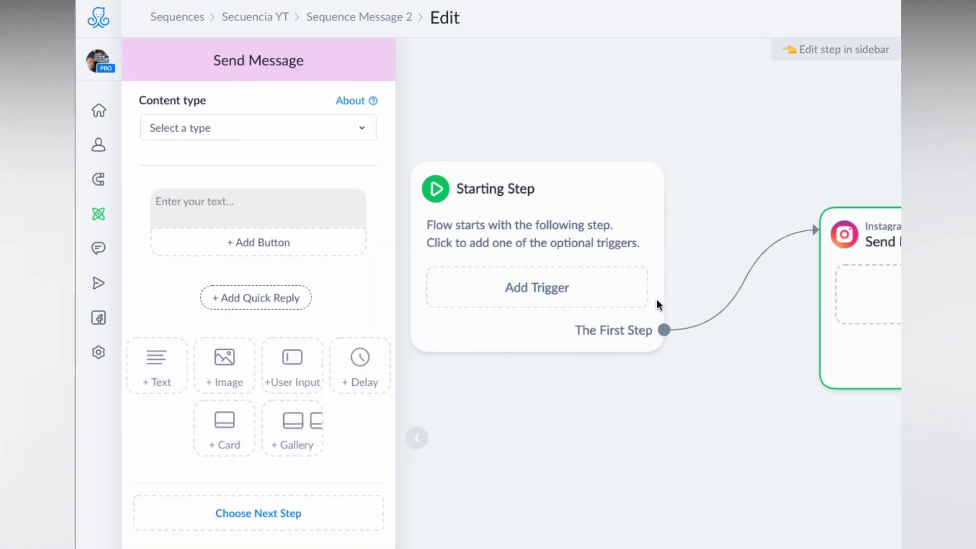
{"action": "left_click", "coordinate": [266, 219]}
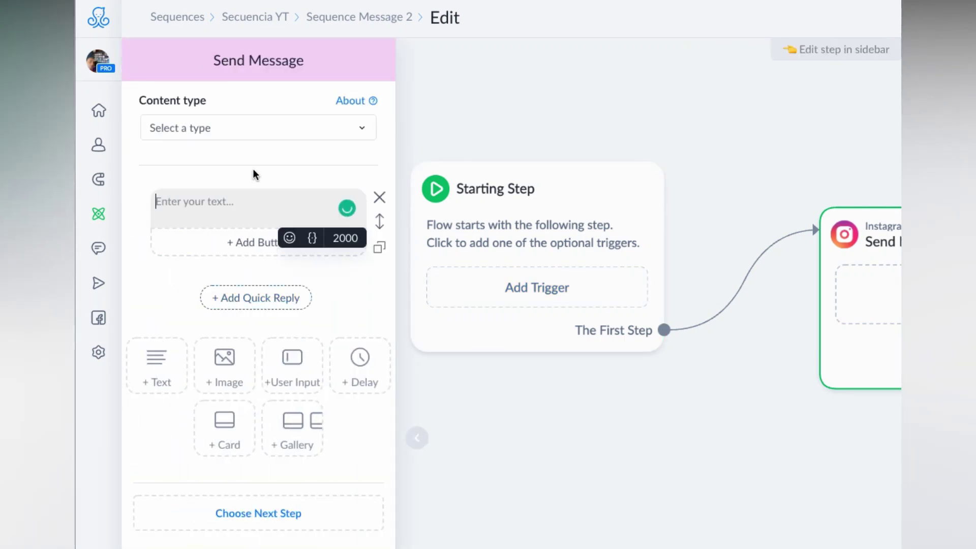
{"action": "left_click", "coordinate": [356, 127]}
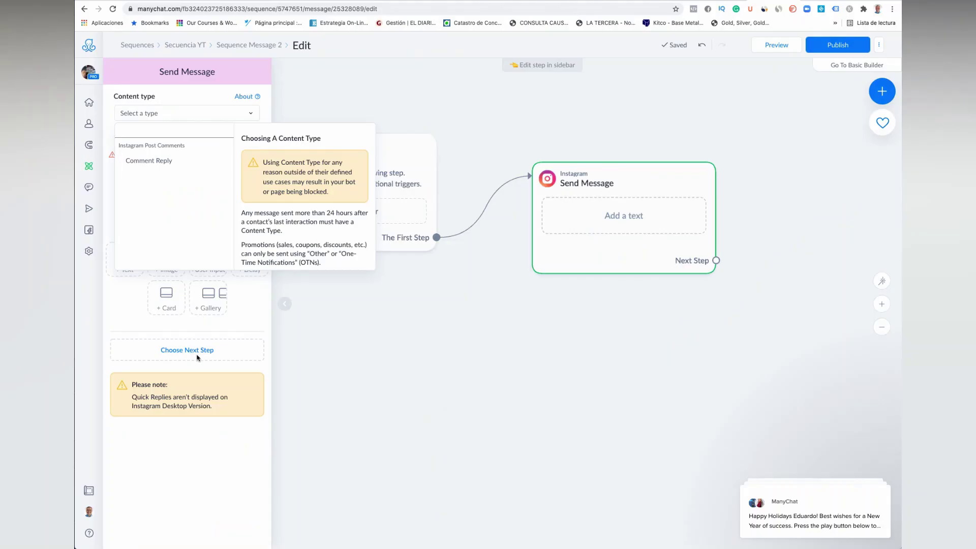
{"action": "left_click", "coordinate": [237, 309]}
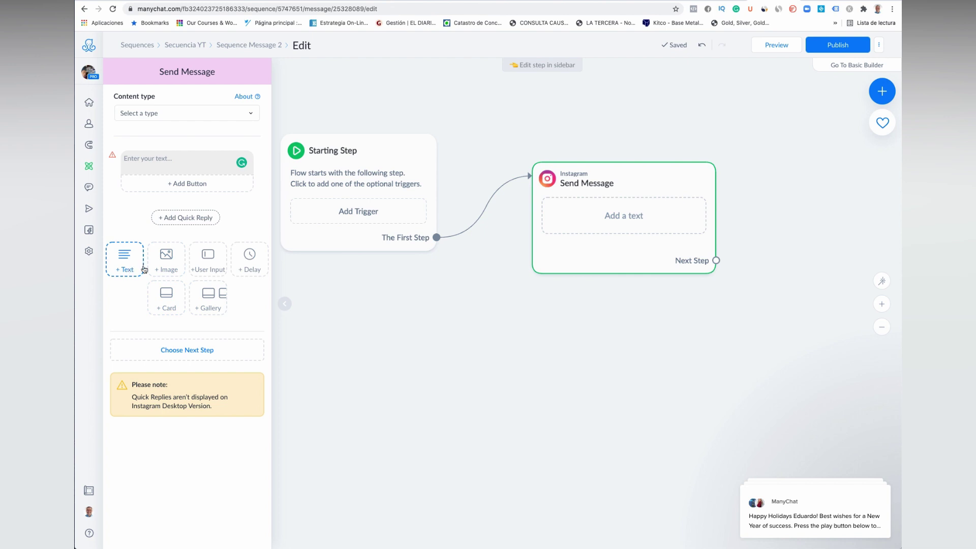
Step: Try an extra text block in the Instagram message and remove it
{"action": "left_click", "coordinate": [125, 259]}
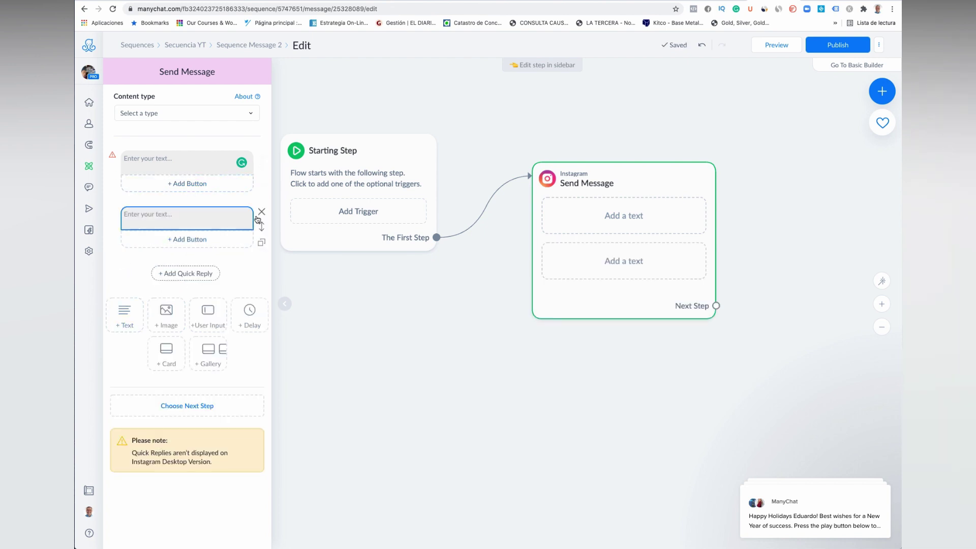
{"action": "left_click", "coordinate": [262, 214]}
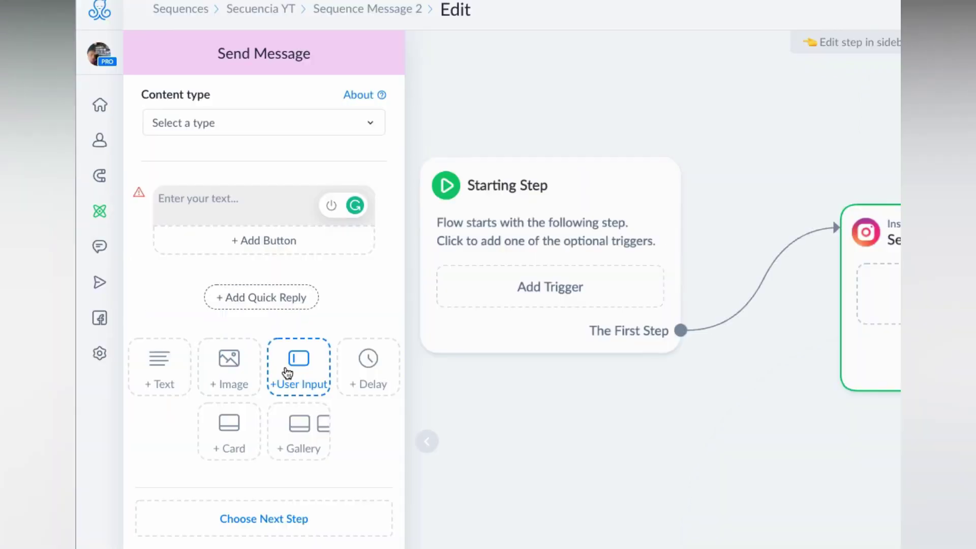
Step: Add an image block to the Instagram message and upload "monedas de tiktok.jpeg" from the Imagenes folder
{"action": "left_click", "coordinate": [231, 369]}
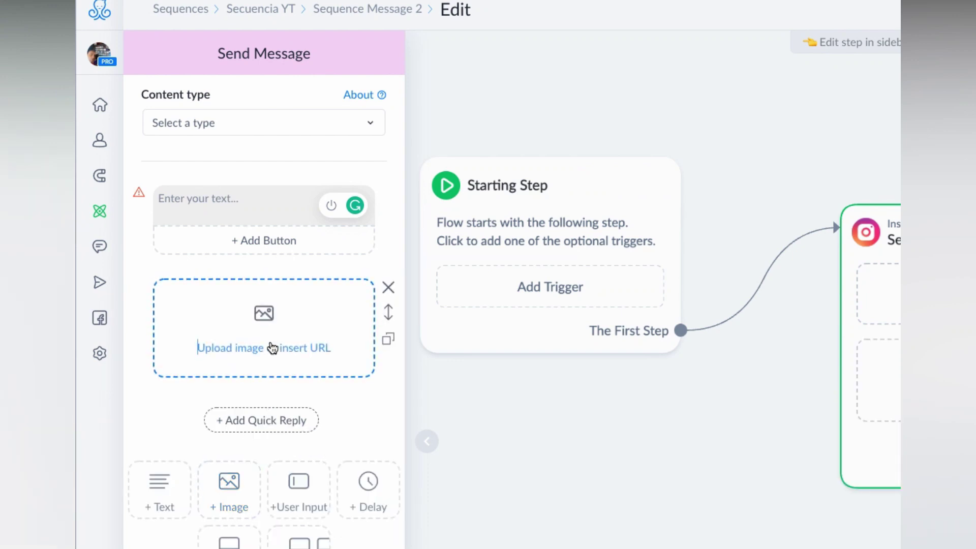
{"action": "left_click", "coordinate": [268, 320]}
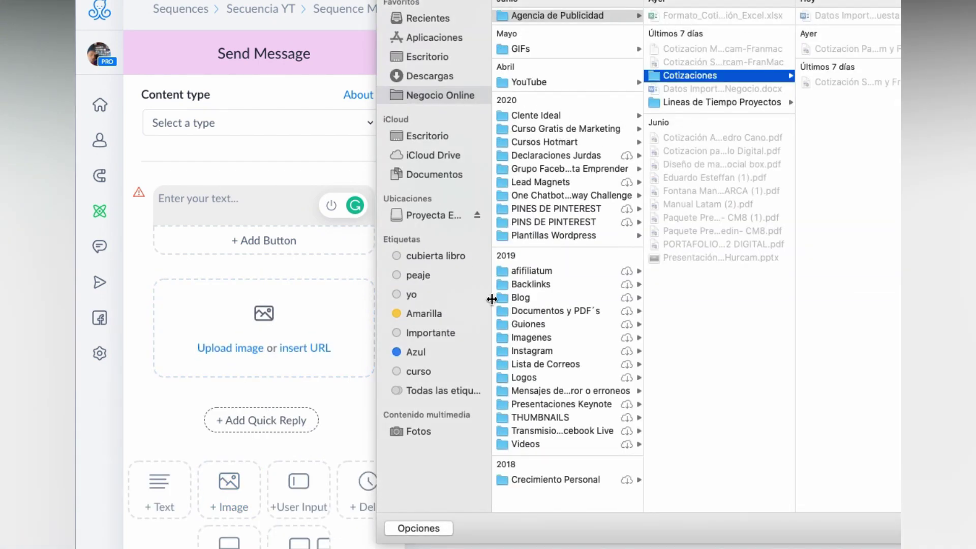
{"action": "left_click", "coordinate": [535, 337]}
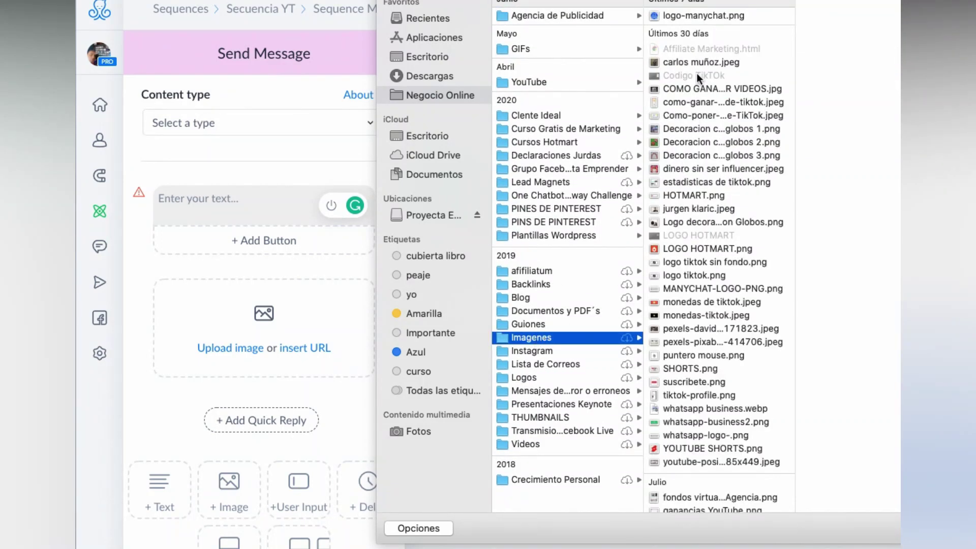
{"action": "scroll", "coordinate": [690, 406], "scroll_direction": "down", "scroll_amount": 3}
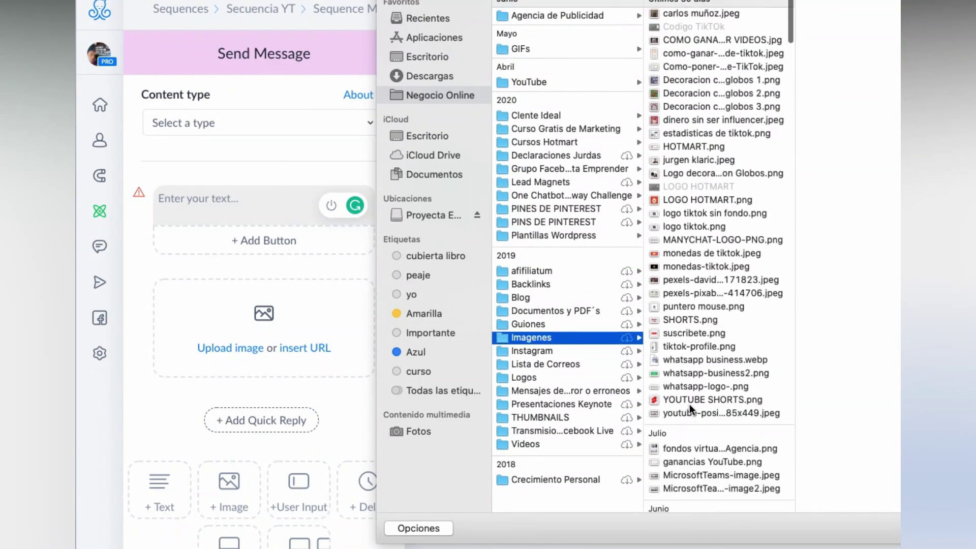
{"action": "left_click", "coordinate": [699, 249]}
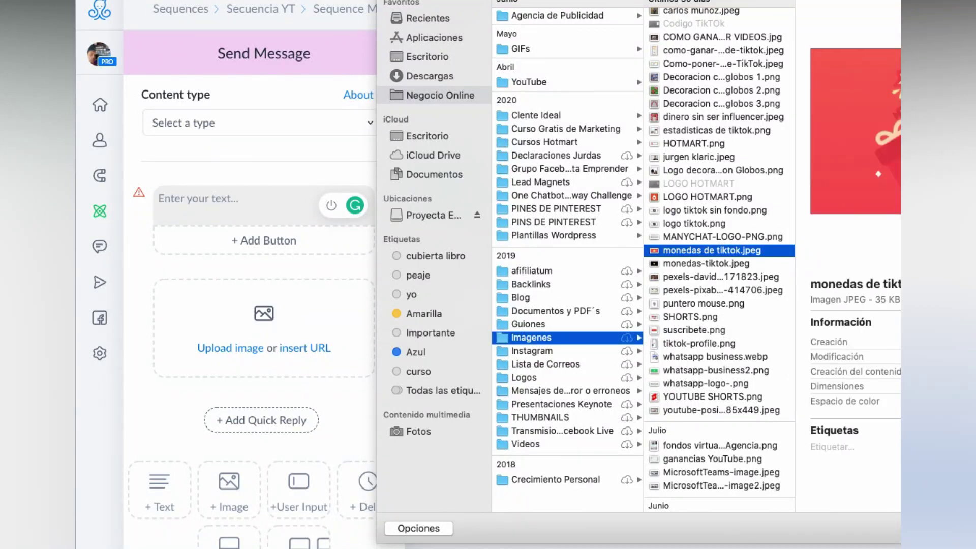
{"action": "key", "text": "Return"}
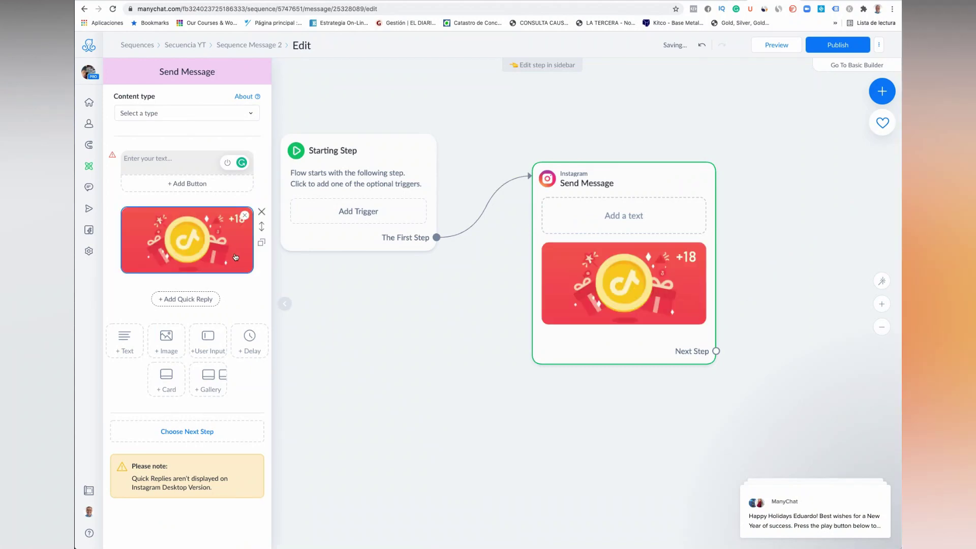
Step: Start the Instagram message text with the greeting "Hola" followed by the First Name system field
{"action": "left_click", "coordinate": [174, 158]}
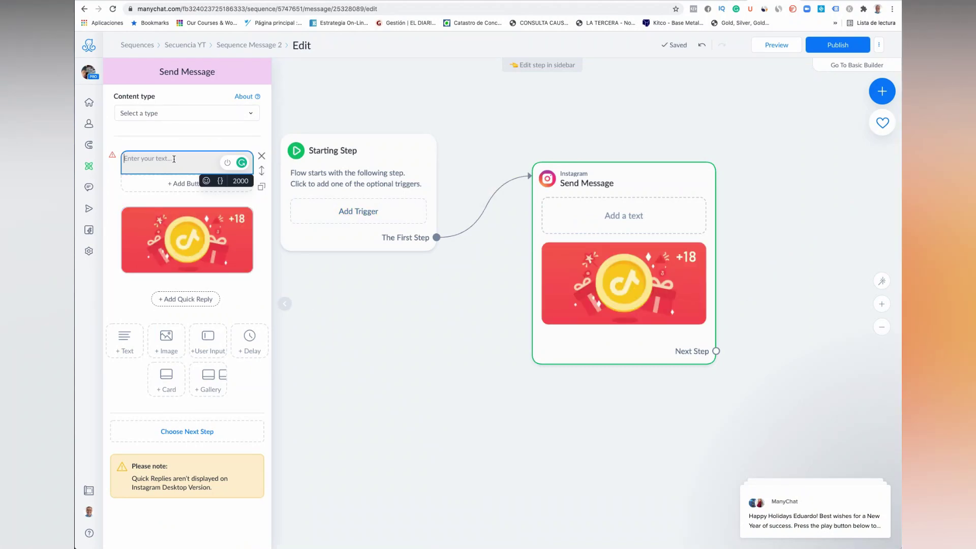
{"action": "type", "text": "Ho"}
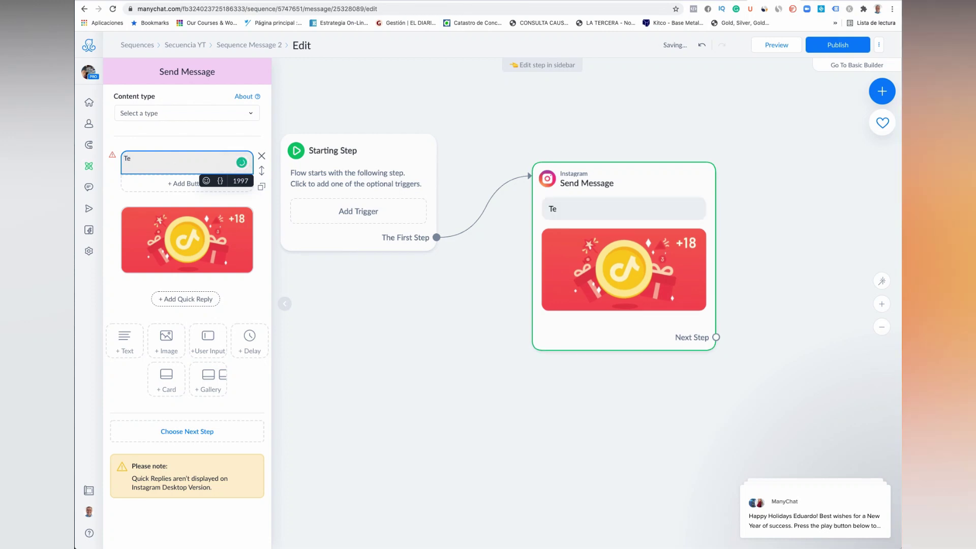
{"action": "type", "text": "la"}
{"action": "left_click", "coordinate": [220, 180]}
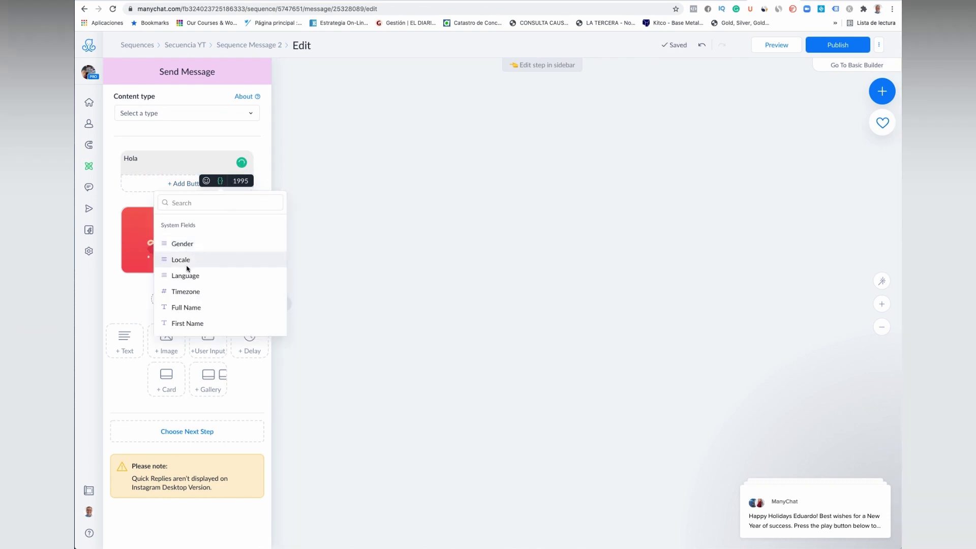
{"action": "scroll", "coordinate": [187, 292], "scroll_direction": "down", "scroll_amount": 1}
{"action": "left_click", "coordinate": [192, 310]}
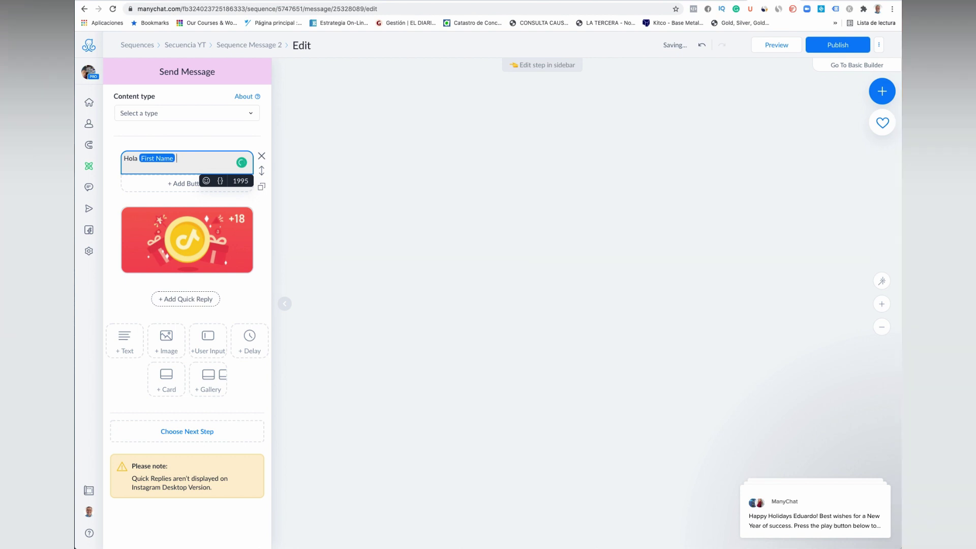
Step: Add the question "¿Que te pareció el Ebook que te regalé?" on a new line below the greeting
{"action": "key", "text": "Return"}
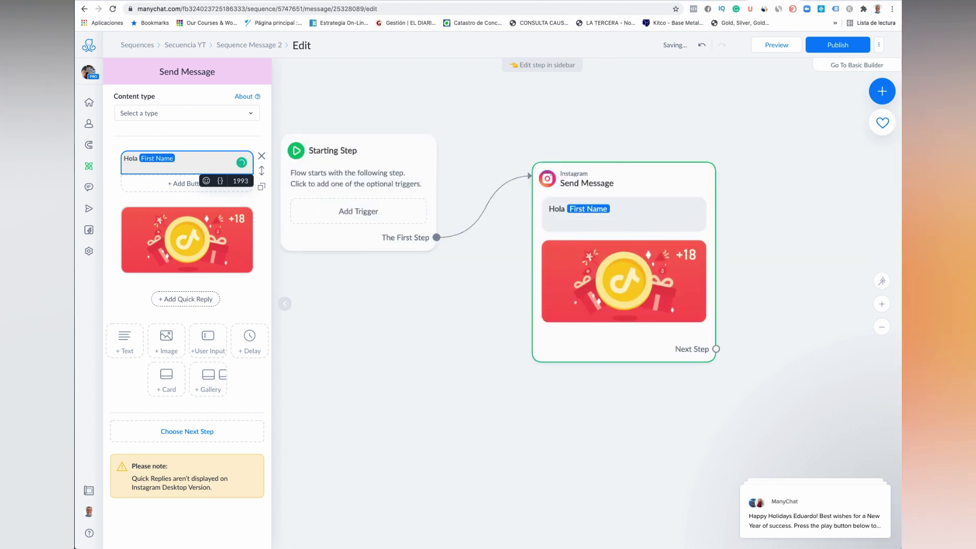
{"action": "type", "text": "Que te pareció el Eb"}
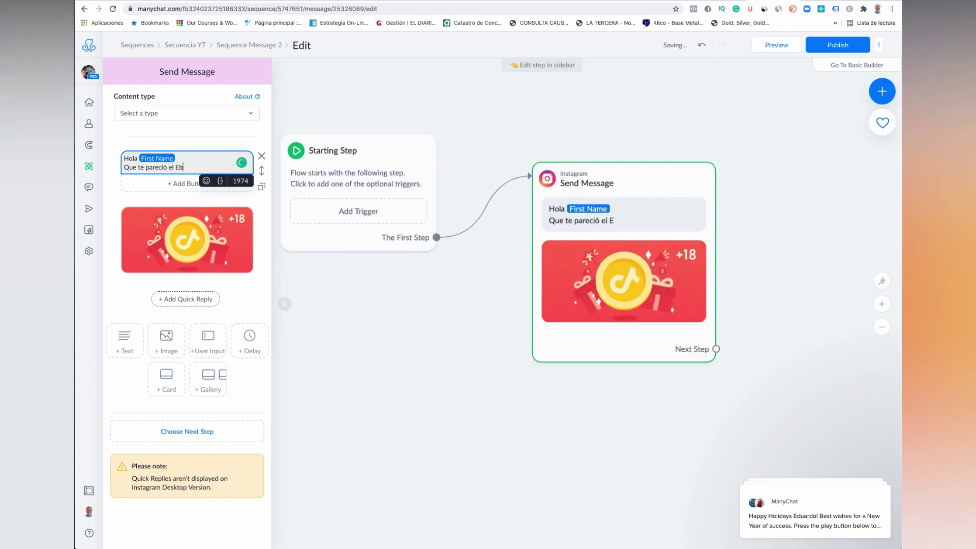
{"action": "type", "text": "ook que te regalé?"}
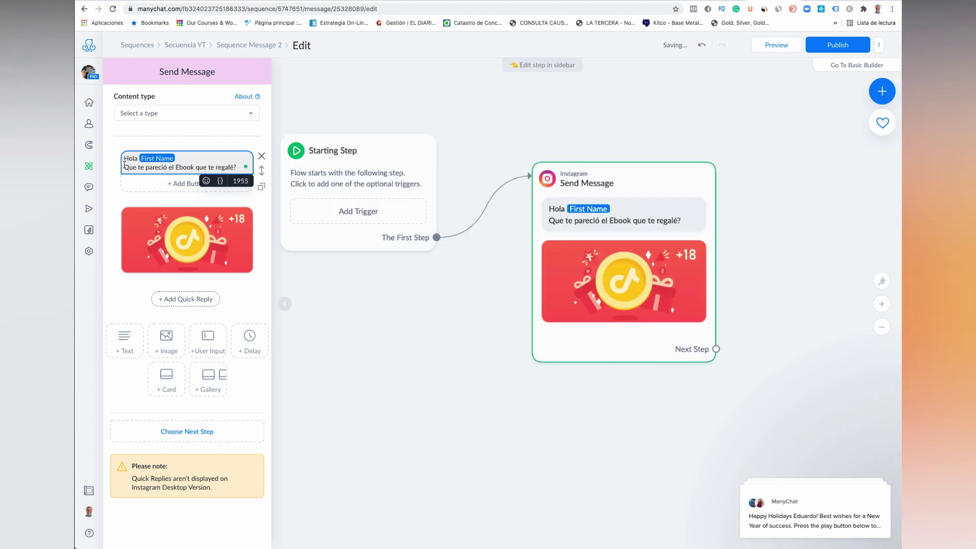
{"action": "type", "text": "¿"}
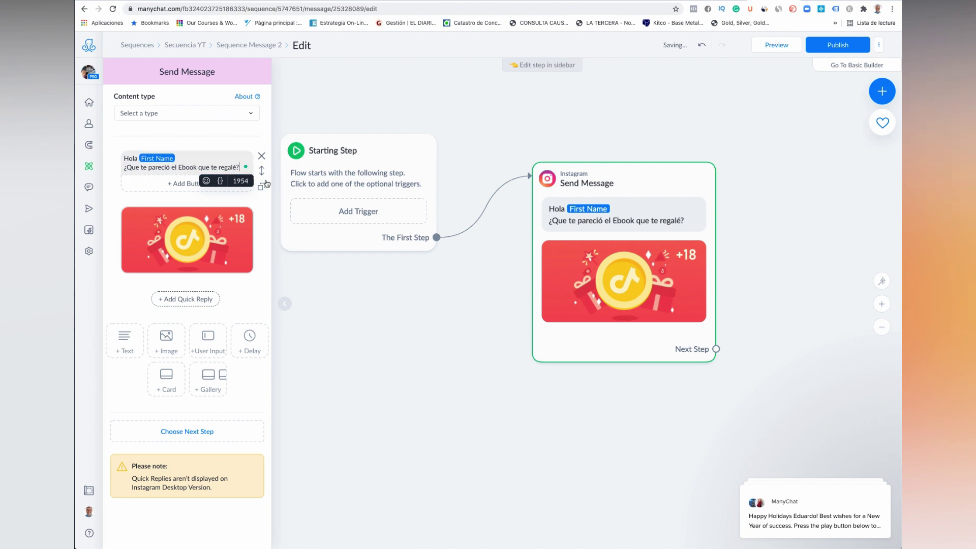
Step: Leave a blank line and add the question "¿Tuviste la oportunidad de leerlo?" to the message text
{"action": "key", "text": "Return"}
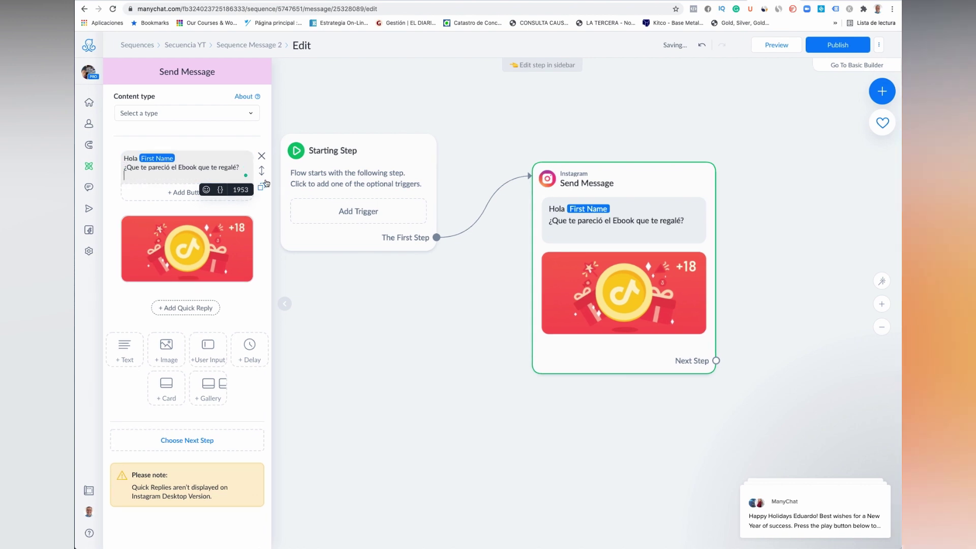
{"action": "key", "text": "Return"}
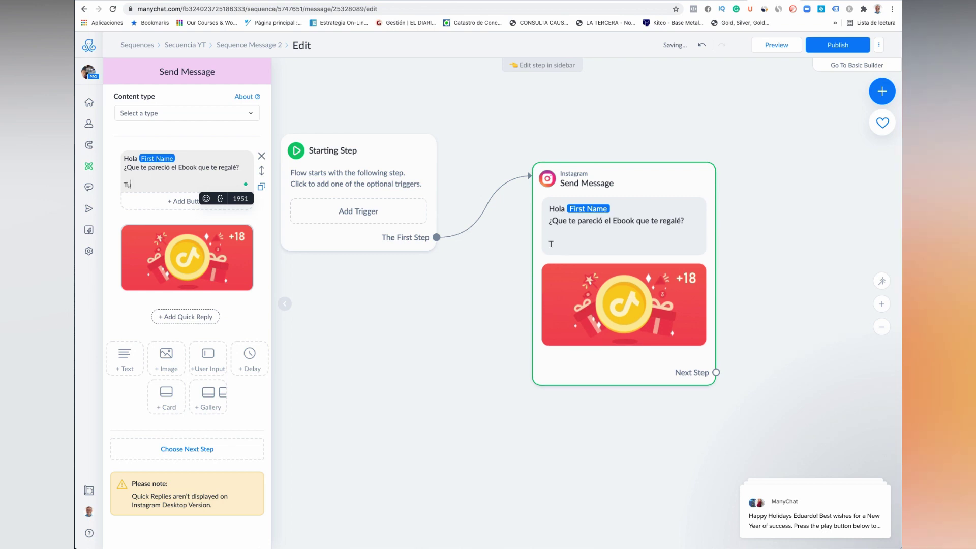
{"action": "type", "text": "Tuviste la oo"}
{"action": "type", "text": "ortunidad de leerlo"}
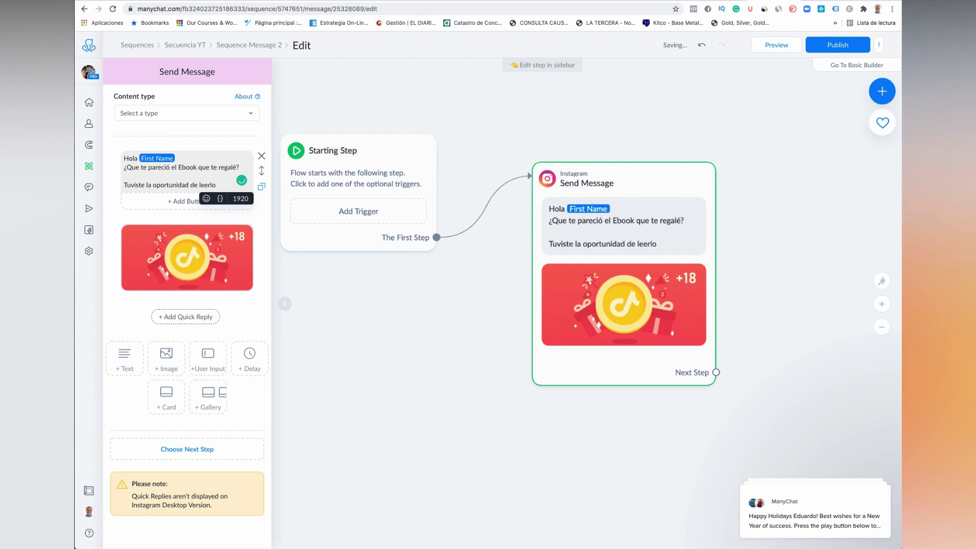
{"action": "type", "text": "?"}
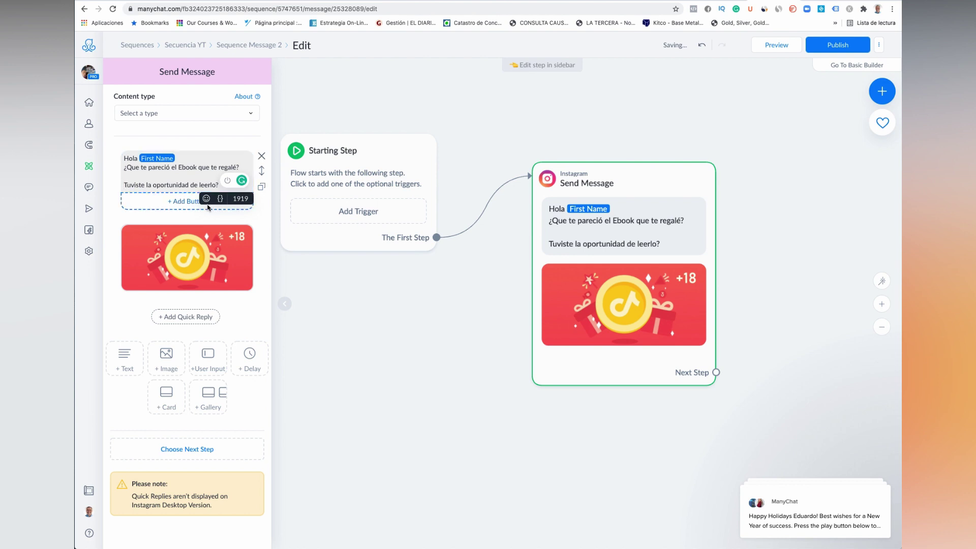
{"action": "type", "text": "¿"}
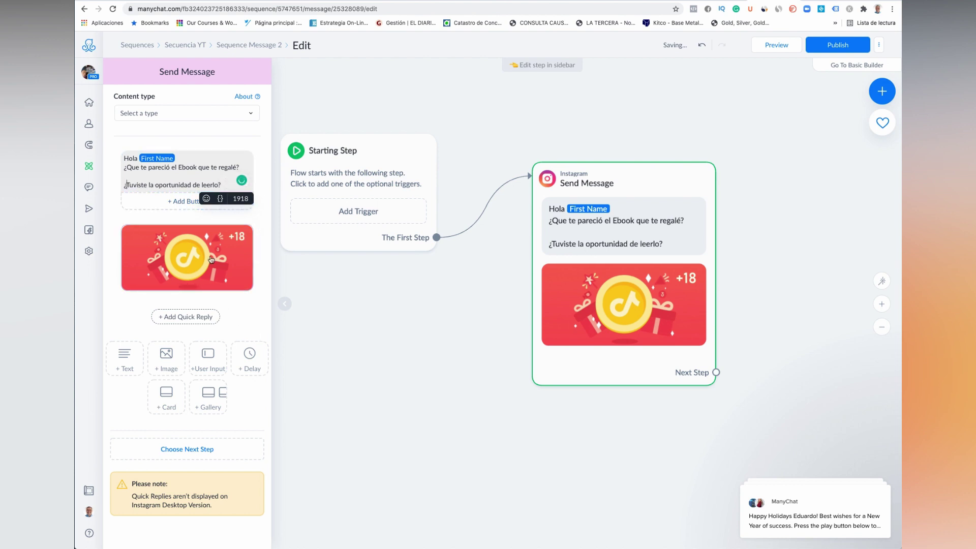
Step: Add a button titled "SI, lo leí completo✅" beneath the message text and close its settings without assigning an action
{"action": "left_click", "coordinate": [186, 202]}
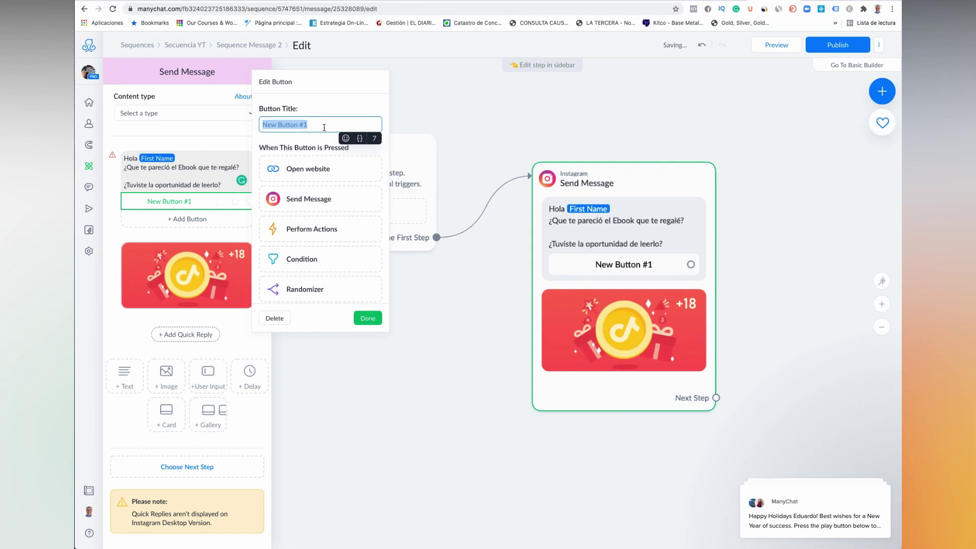
{"action": "type", "text": "SI, lo leí complet"}
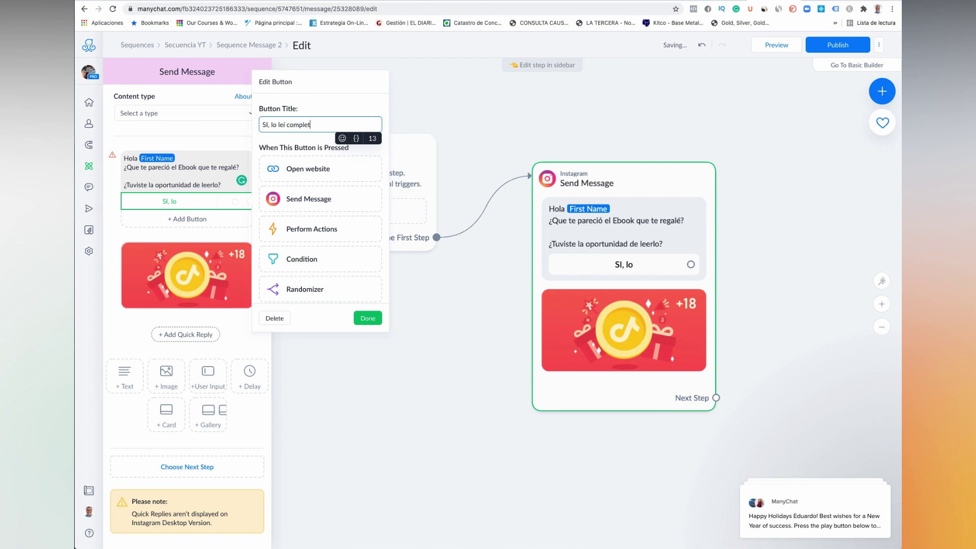
{"action": "type", "text": "o"}
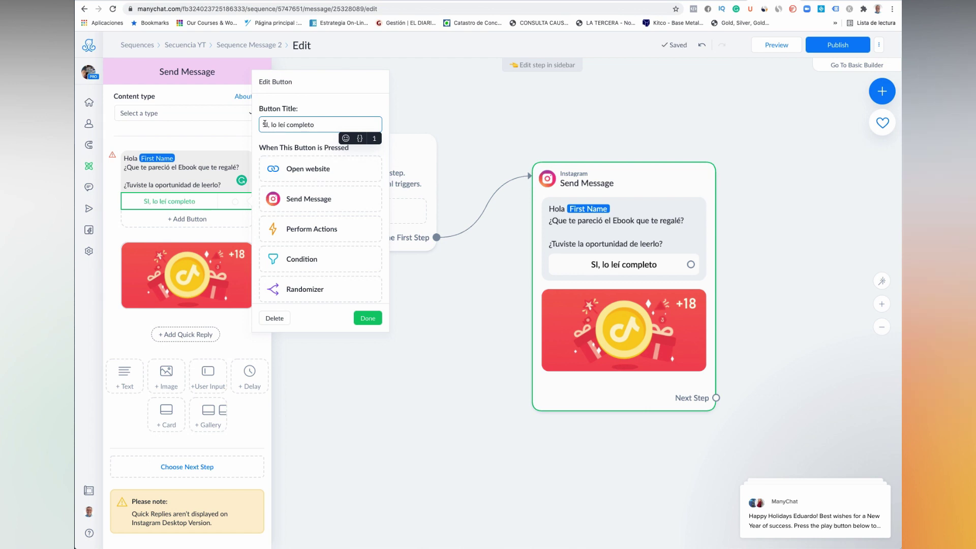
{"action": "left_click", "coordinate": [345, 138]}
{"action": "left_click", "coordinate": [297, 206]}
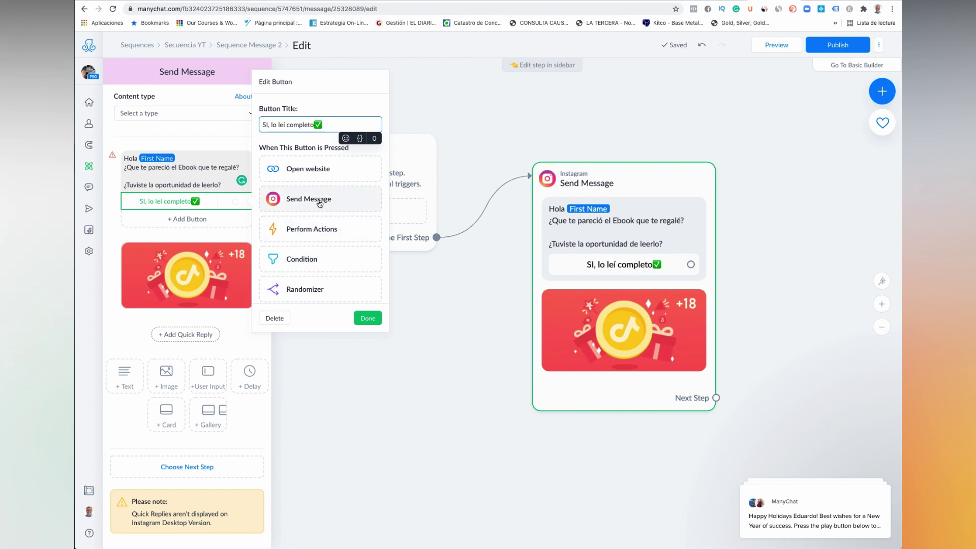
{"action": "scroll", "coordinate": [318, 279], "scroll_direction": "down", "scroll_amount": 2}
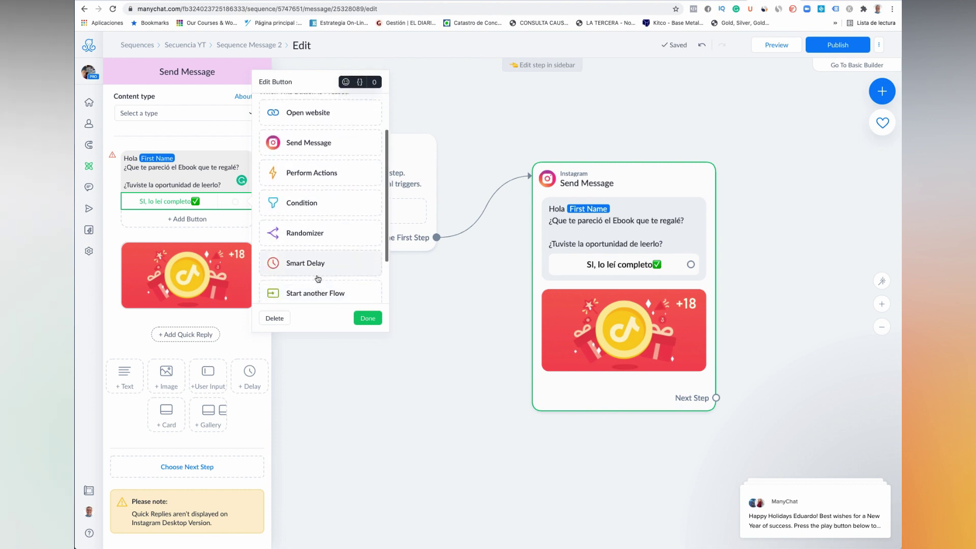
{"action": "left_click", "coordinate": [234, 203]}
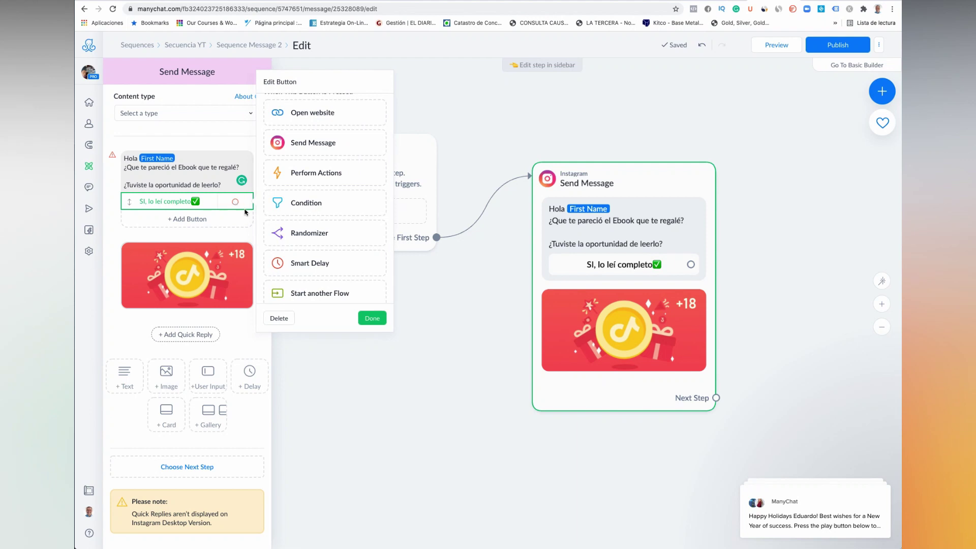
{"action": "left_click", "coordinate": [372, 318]}
{"action": "left_click", "coordinate": [224, 203]}
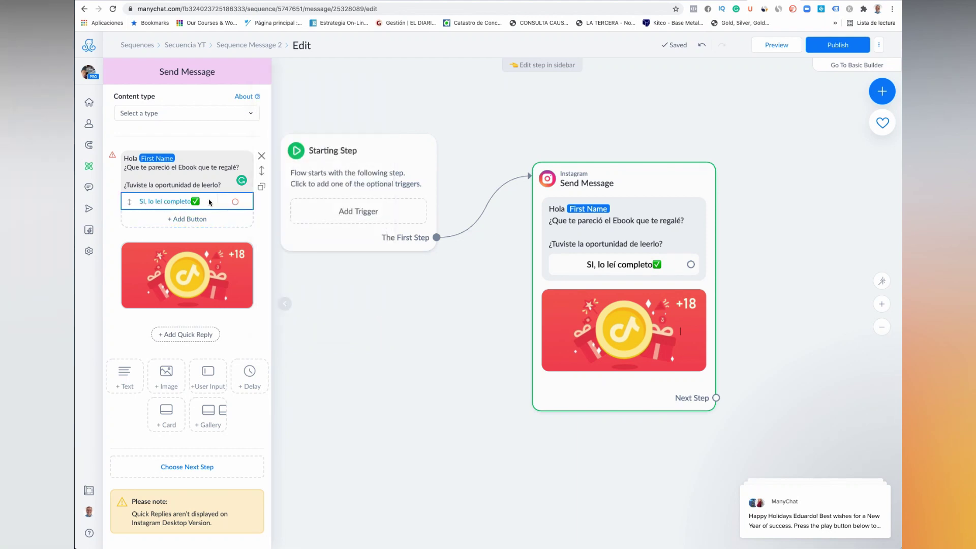
Step: Connect the "SI, lo leí completo✅" button to a new Actions block beside the Instagram message
{"action": "left_click", "coordinate": [690, 264]}
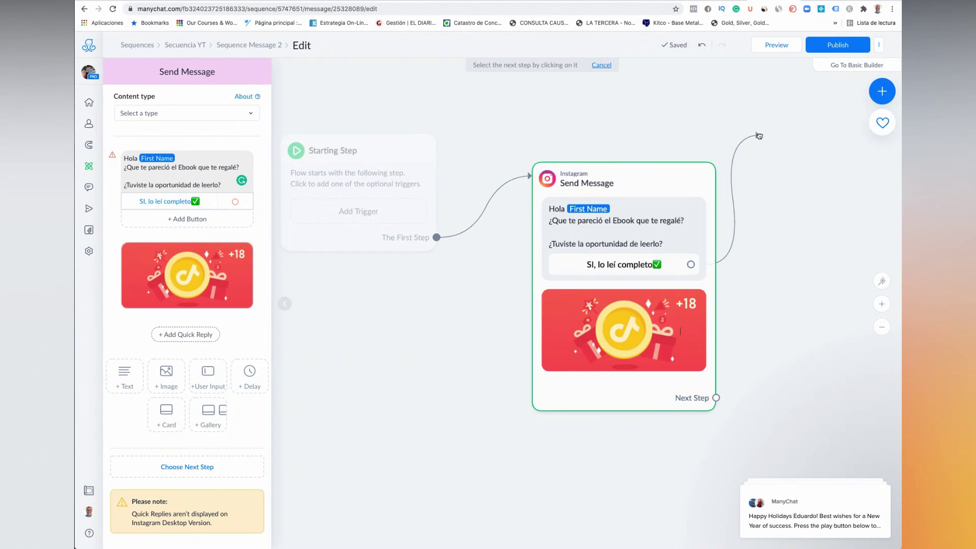
{"action": "left_click", "coordinate": [758, 137]}
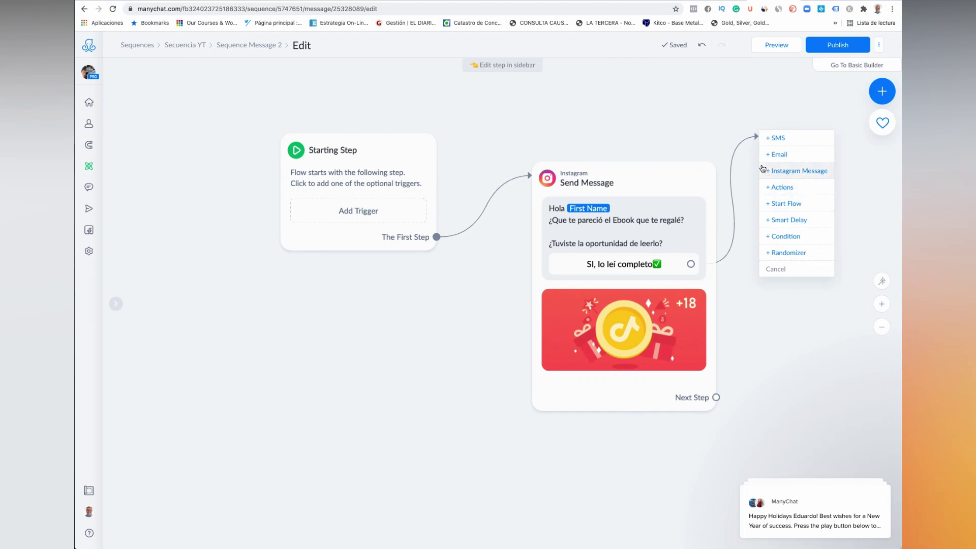
{"action": "left_click", "coordinate": [785, 192]}
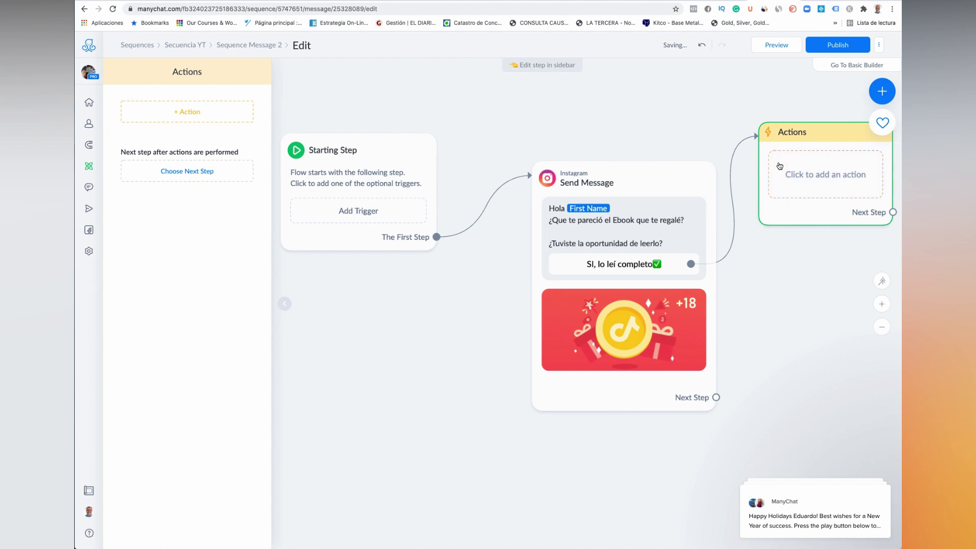
Step: Add an Add Tag action to the new Actions block
{"action": "left_click", "coordinate": [186, 171]}
{"action": "left_click", "coordinate": [189, 114]}
{"action": "left_click", "coordinate": [189, 115]}
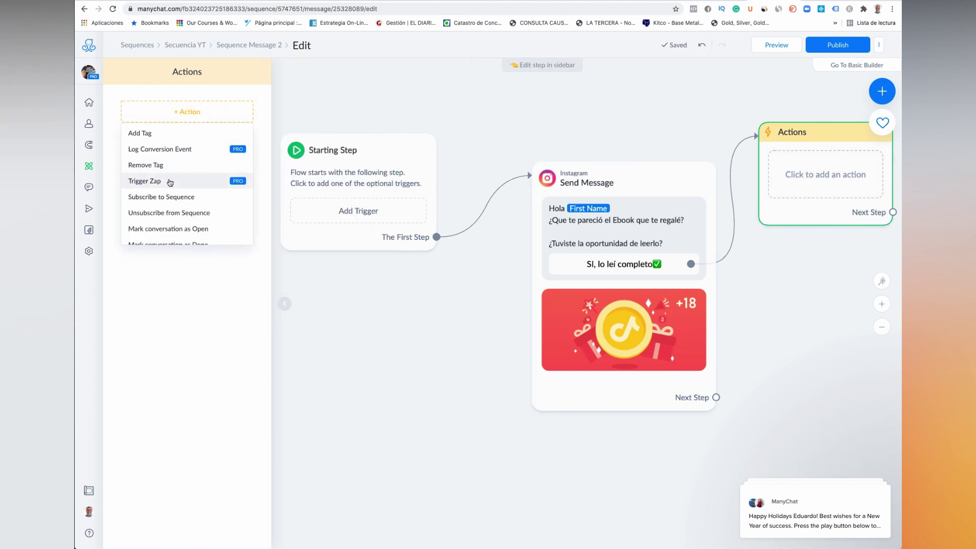
{"action": "scroll", "coordinate": [156, 181], "scroll_direction": "down", "scroll_amount": 1}
{"action": "scroll", "coordinate": [155, 186], "scroll_direction": "down", "scroll_amount": 2}
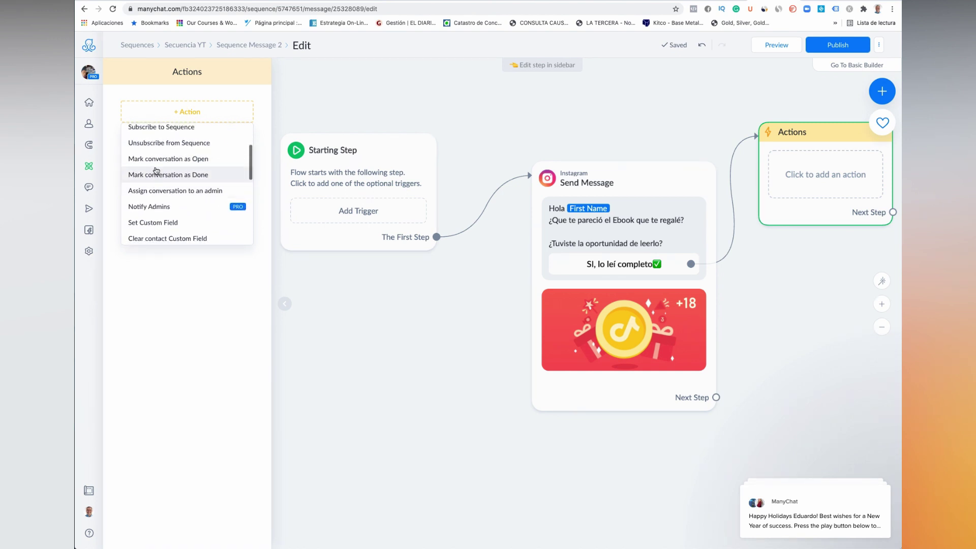
{"action": "scroll", "coordinate": [153, 196], "scroll_direction": "up", "scroll_amount": 3}
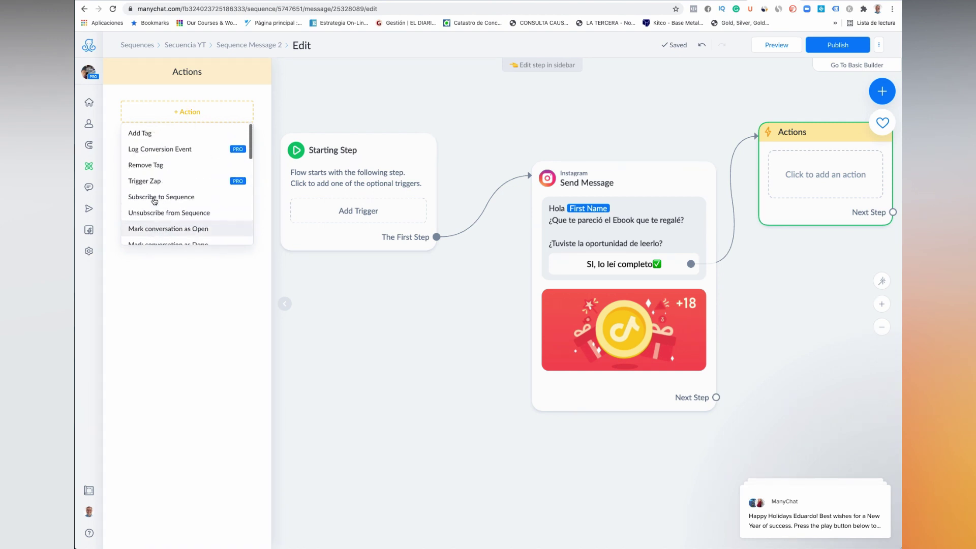
{"action": "left_click", "coordinate": [143, 134]}
{"action": "left_click", "coordinate": [177, 127]}
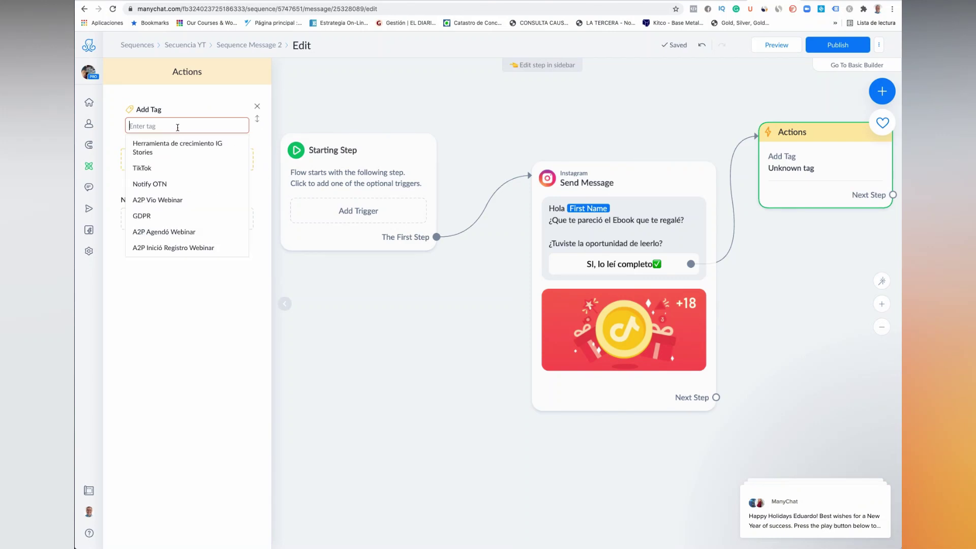
Step: Create the tag "Descargó y Leyó Libro" and assign it to the Add Tag action
{"action": "type", "text": "Leu"}
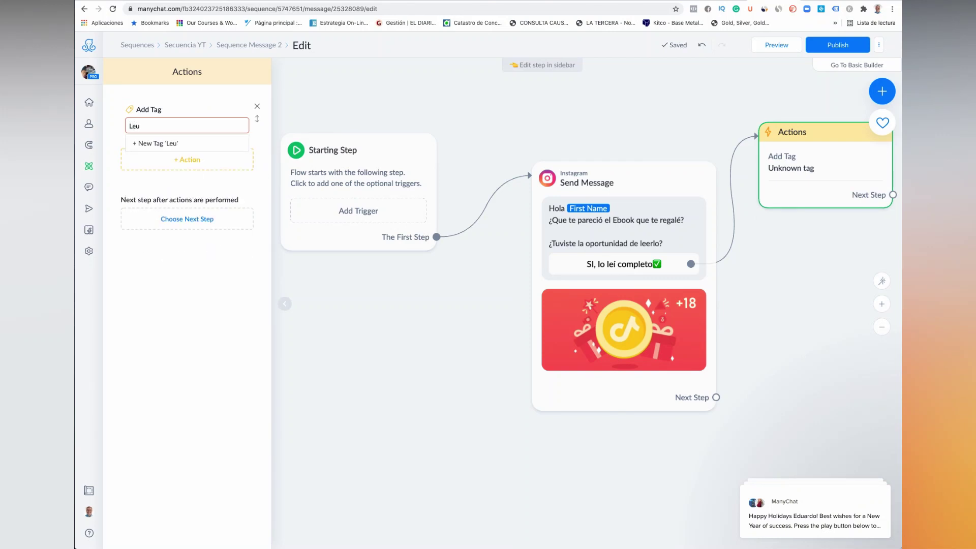
{"action": "type", "text": "yo"}
{"action": "key", "text": "BackSpace"}
{"action": "key", "text": "BackSpace"}
{"action": "key", "text": "BackSpace"}
{"action": "key", "text": "BackSpace"}
{"action": "type", "text": "Descargó y Legyó Libro"}
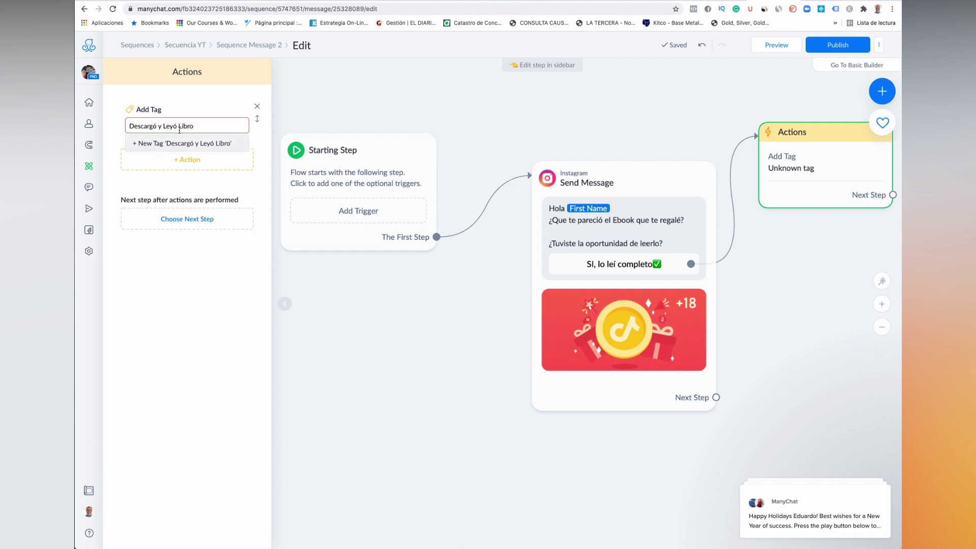
{"action": "left_click", "coordinate": [178, 149]}
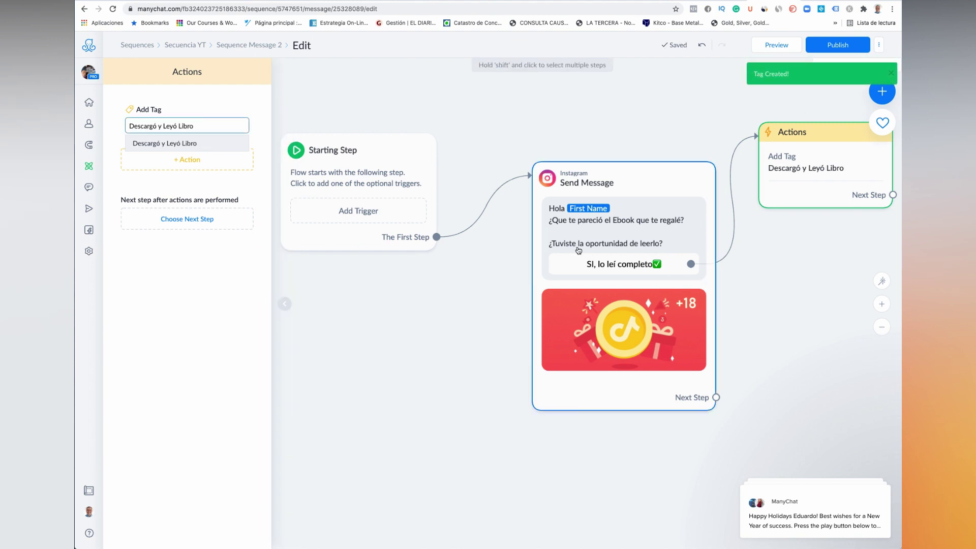
Step: Add a second button titled "No, no lo vi" to the first Instagram message and close its settings without assigning an action
{"action": "left_click", "coordinate": [633, 232]}
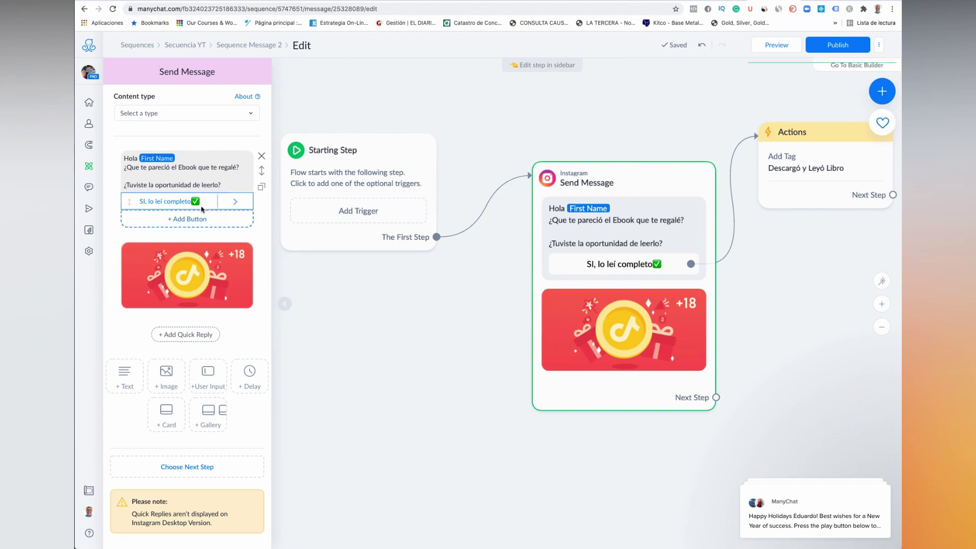
{"action": "left_click", "coordinate": [191, 219]}
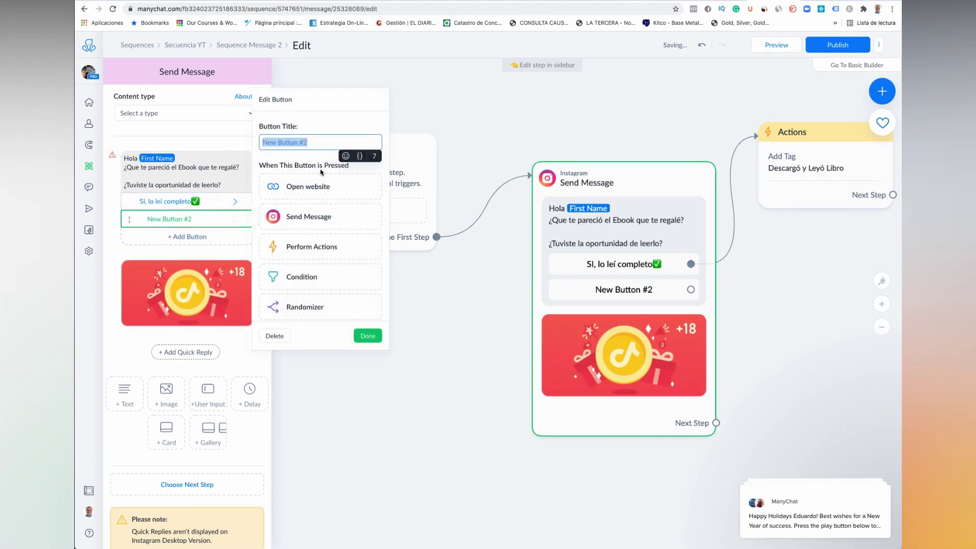
{"action": "type", "text": "N"}
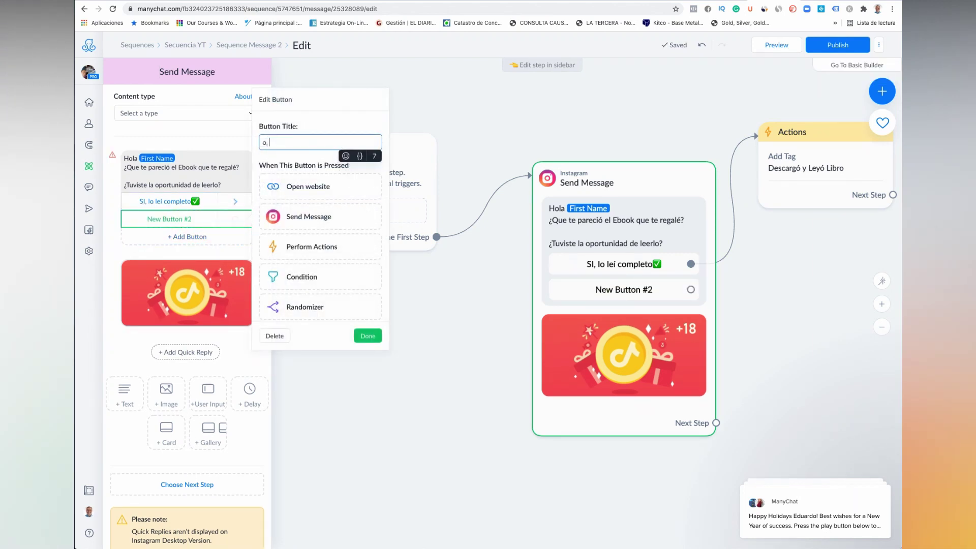
{"action": "type", "text": "o, "}
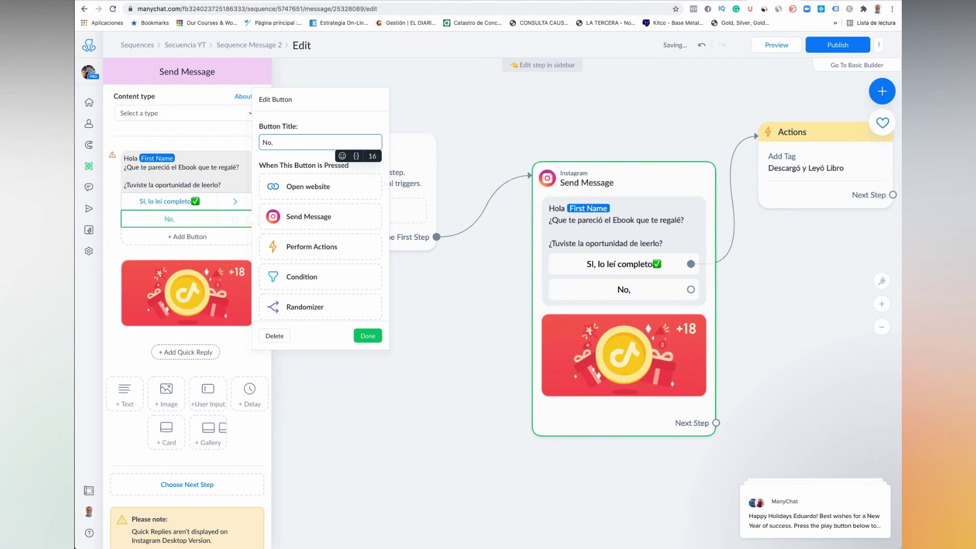
{"action": "type", "text": "lo"}
{"action": "type", "text": "no"}
{"action": "type", "text": " lo v"}
{"action": "type", "text": "i"}
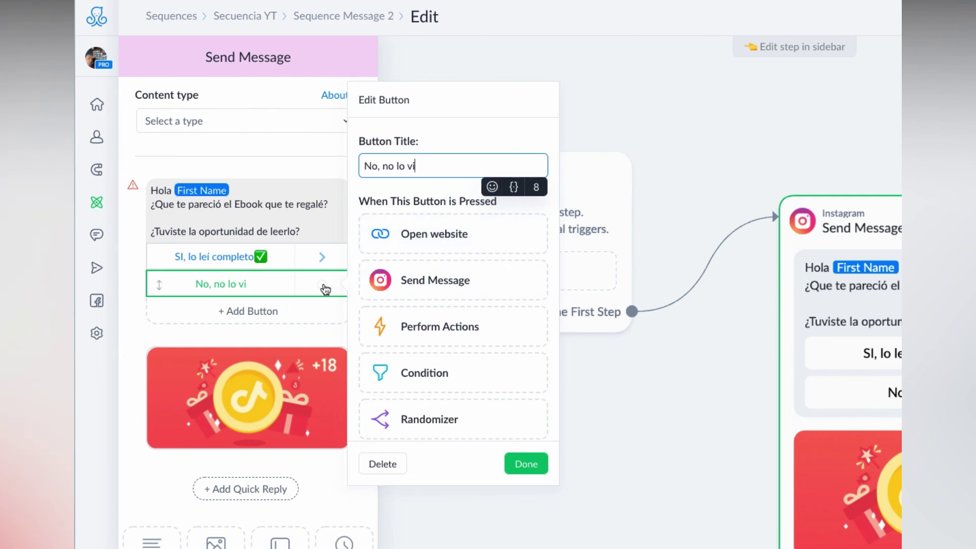
{"action": "left_click", "coordinate": [526, 464]}
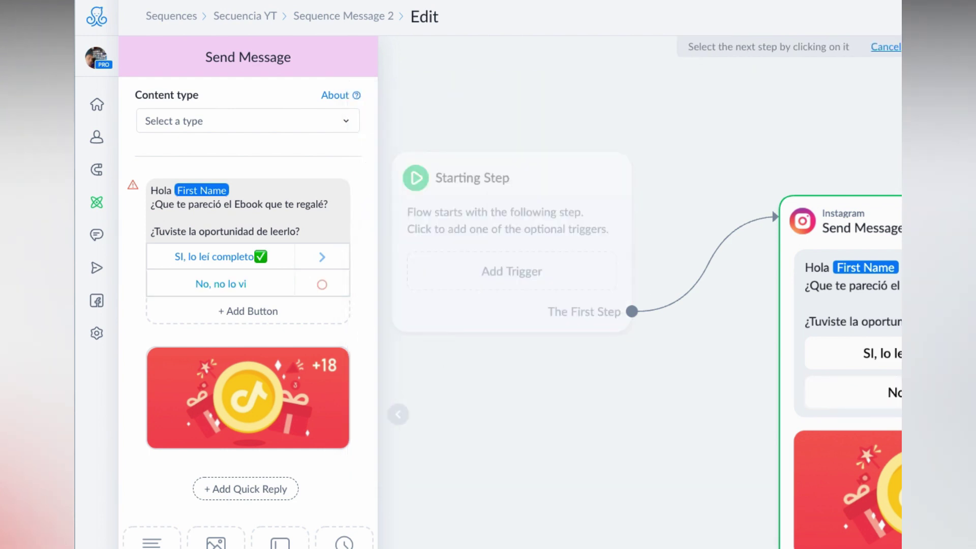
Step: Write "SI no descargaste el libro, ahora es el momento para hacerlo." in a new Instagram message linked from the "No, no lo vi" button
{"action": "key", "text": "Escape"}
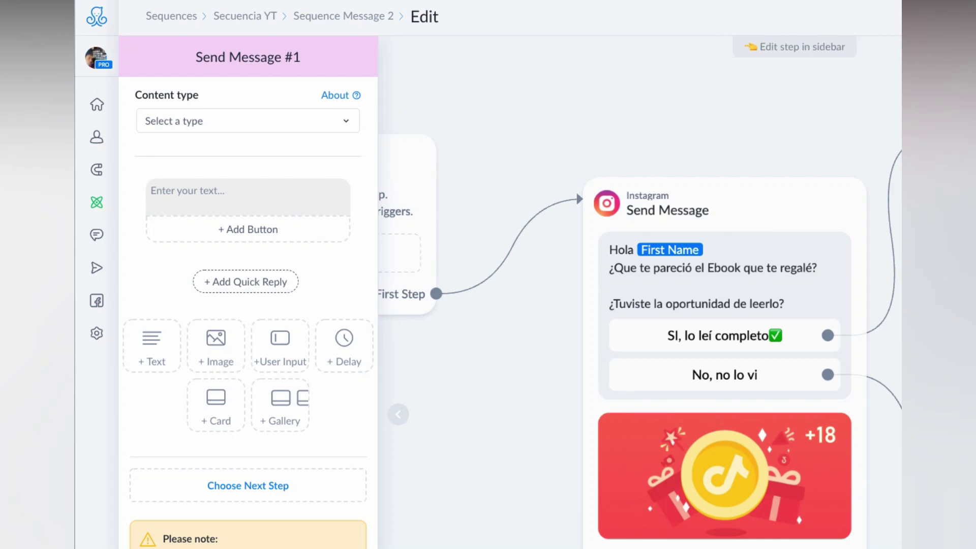
{"action": "left_click", "coordinate": [216, 193]}
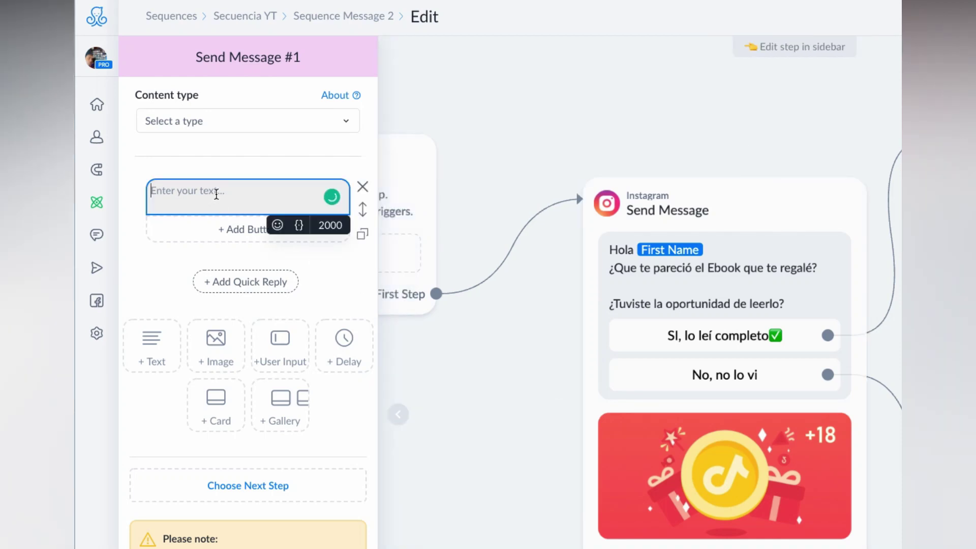
{"action": "type", "text": "SI"}
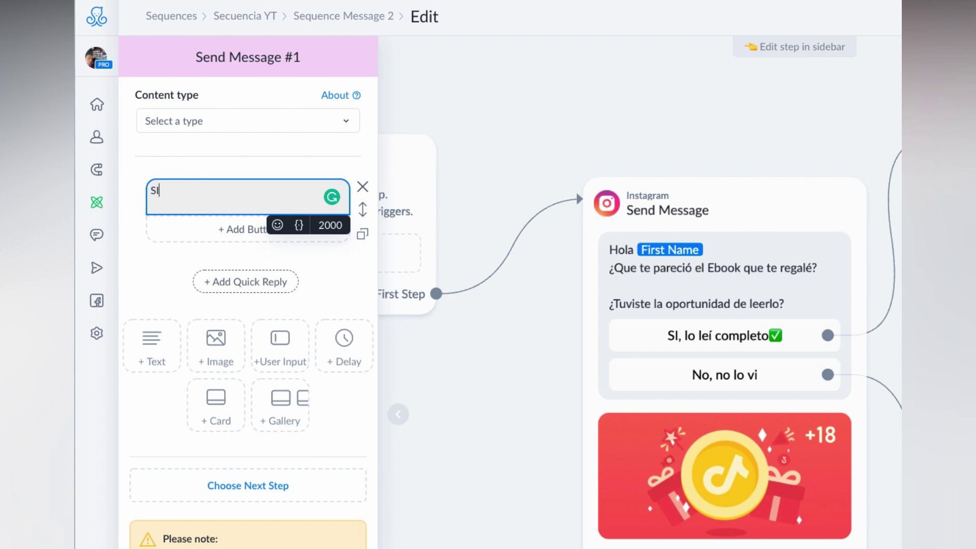
{"action": "type", "text": " no viste"}
{"action": "key", "text": "BackSpace"}
{"action": "key", "text": "BackSpace"}
{"action": "key", "text": "BackSpace"}
{"action": "key", "text": "BackSpace"}
{"action": "key", "text": "BackSpace"}
{"action": "type", "text": "descargaste"}
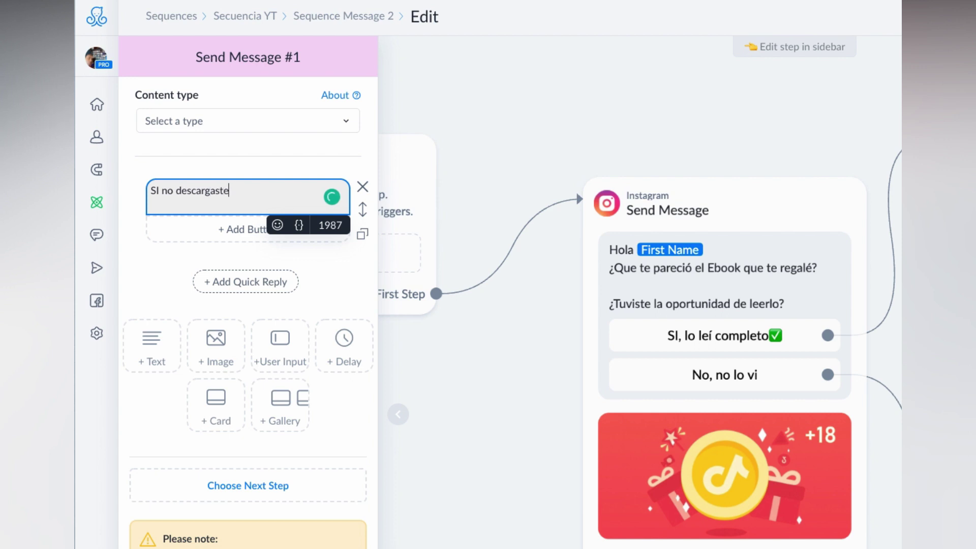
{"action": "type", "text": " el libro, "}
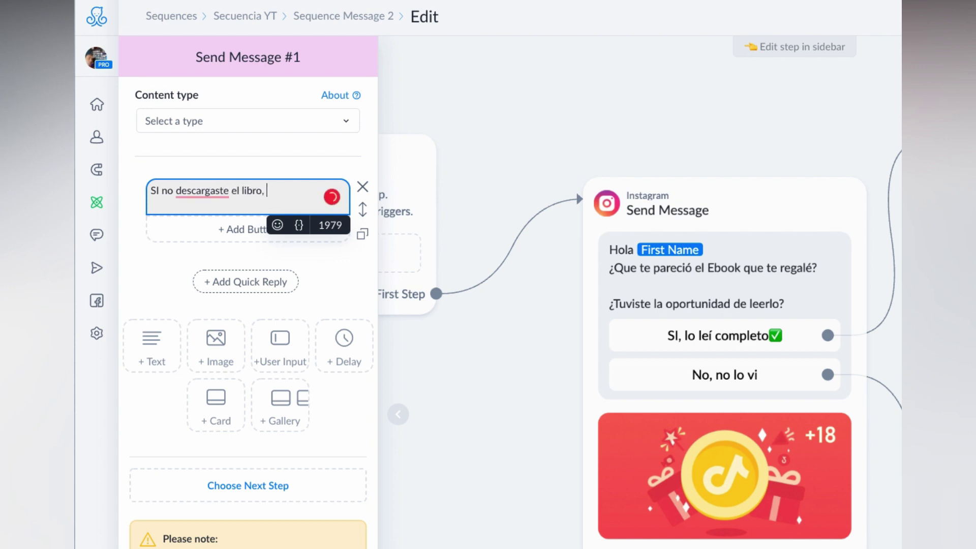
{"action": "type", "text": "ahora es el mom"}
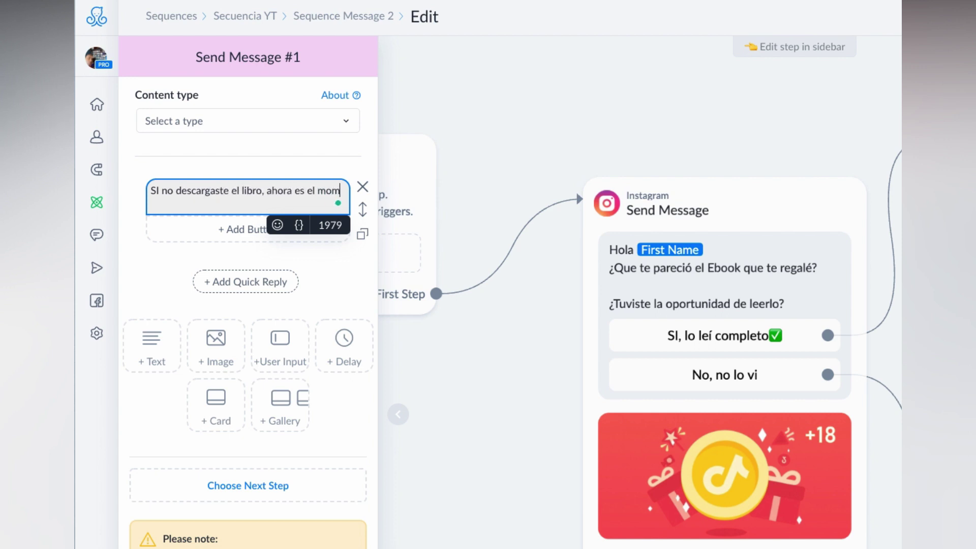
{"action": "type", "text": "ento para "}
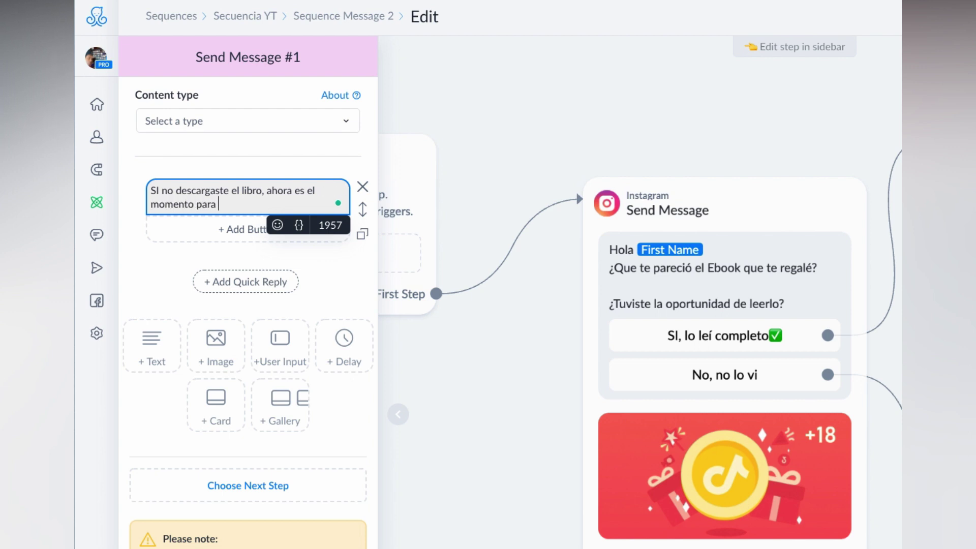
{"action": "type", "text": "hacerlo."}
Step: Add a button titled "Descargar Libro." beneath the new message text and make it open a website
{"action": "left_click", "coordinate": [241, 231]}
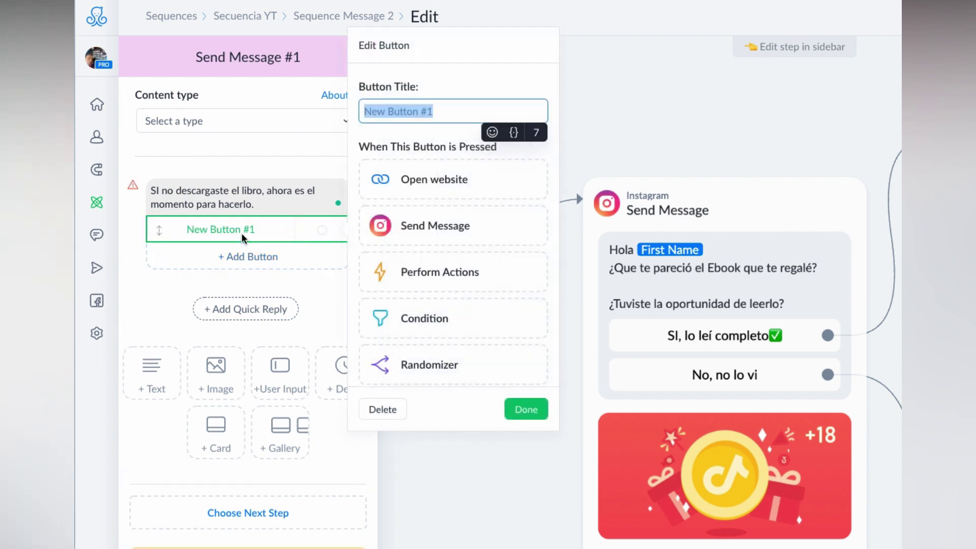
{"action": "scroll", "coordinate": [442, 258], "scroll_direction": "down", "scroll_amount": 2}
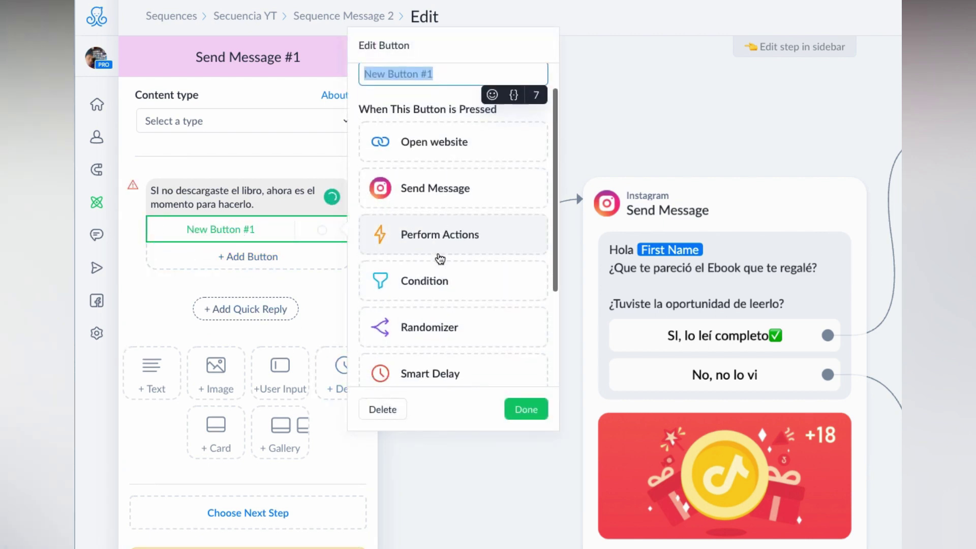
{"action": "scroll", "coordinate": [443, 213], "scroll_direction": "up", "scroll_amount": 2}
{"action": "left_click", "coordinate": [445, 173]}
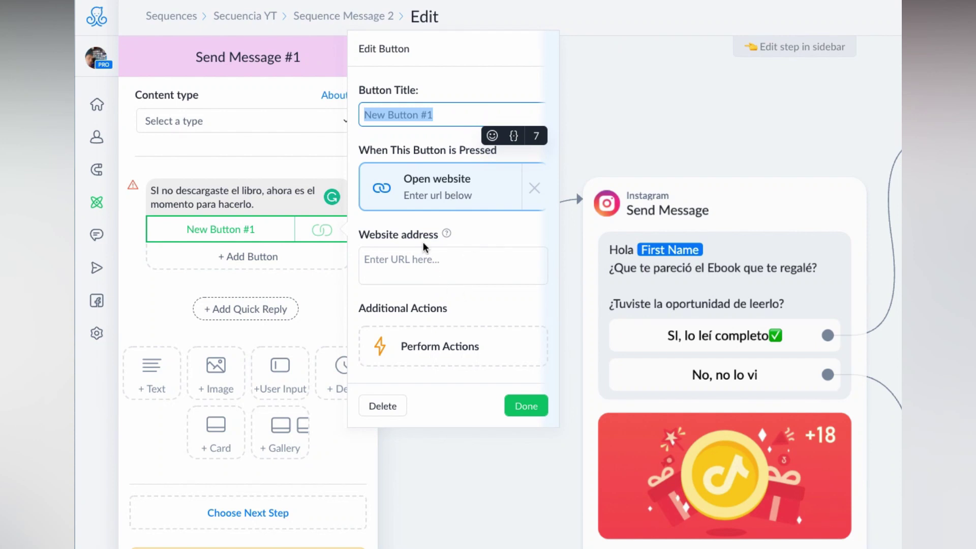
{"action": "key", "text": "BackSpace"}
{"action": "type", "text": "Descargar Libro."}
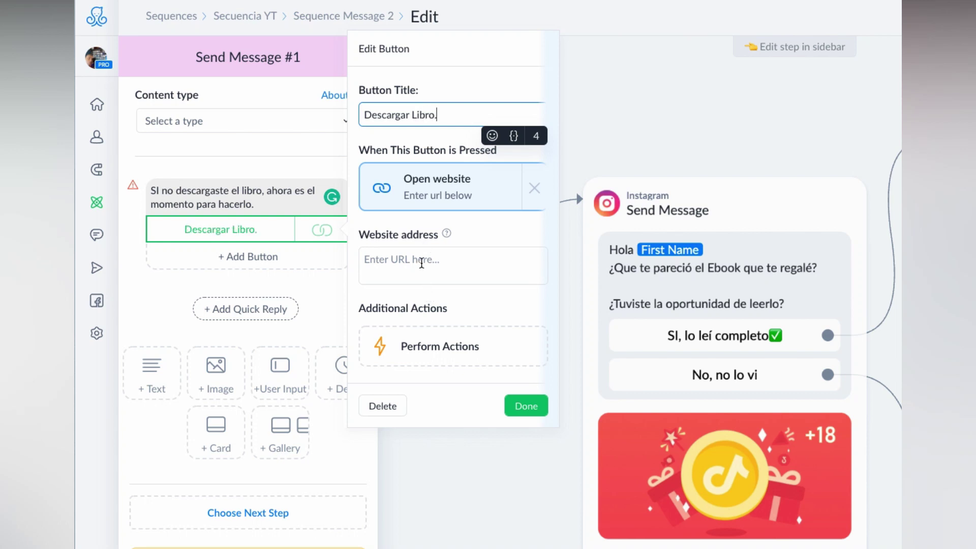
{"action": "left_click", "coordinate": [422, 263]}
{"action": "type", "text": "www.proyecta em"}
{"action": "key", "text": "BackSpace"}
{"action": "key", "text": "BackSpace"}
{"action": "key", "text": "BackSpace"}
{"action": "type", "text": "emprender.com"}
{"action": "left_click", "coordinate": [524, 412]}
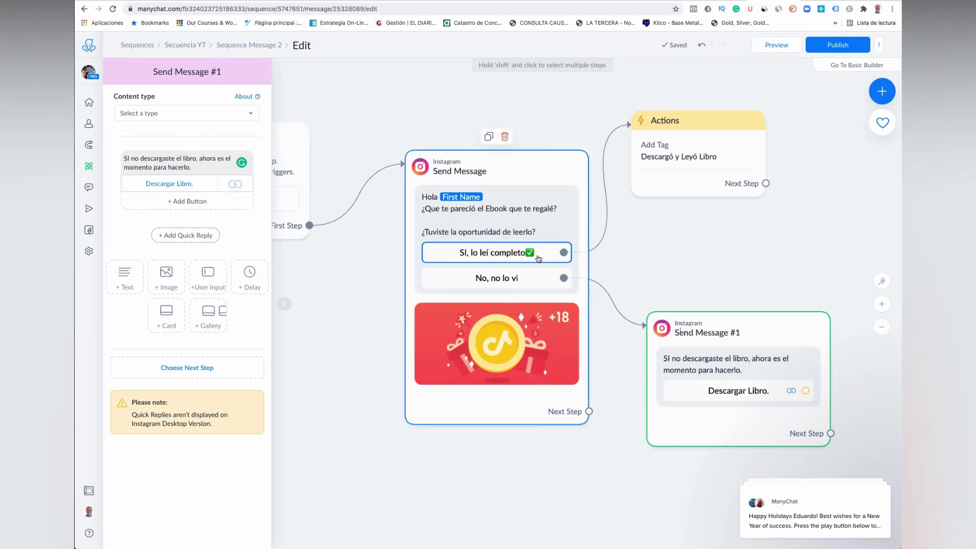
Step: Reconnect the "SI, lo leí completo✅" button to the Actions block that adds the tag
{"action": "left_click", "coordinate": [564, 252]}
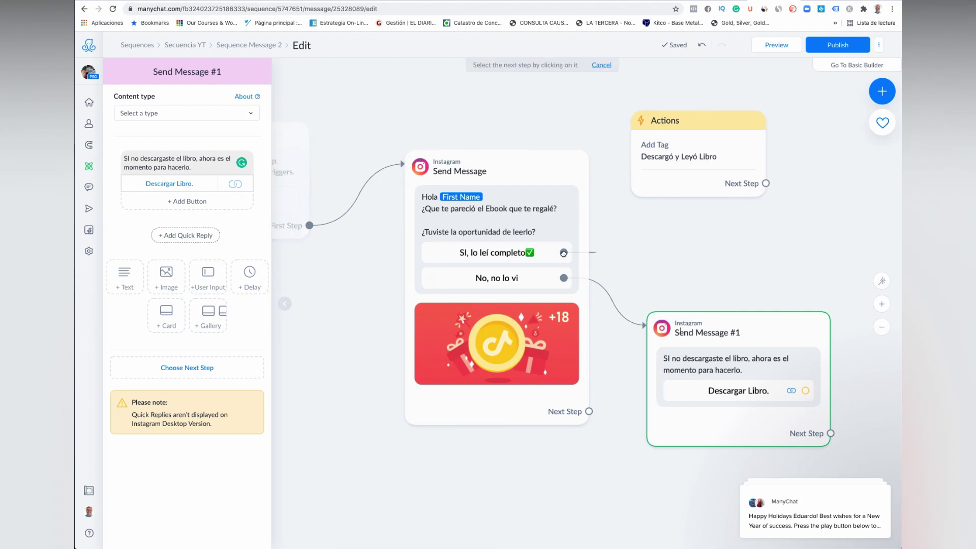
{"action": "left_click", "coordinate": [658, 120]}
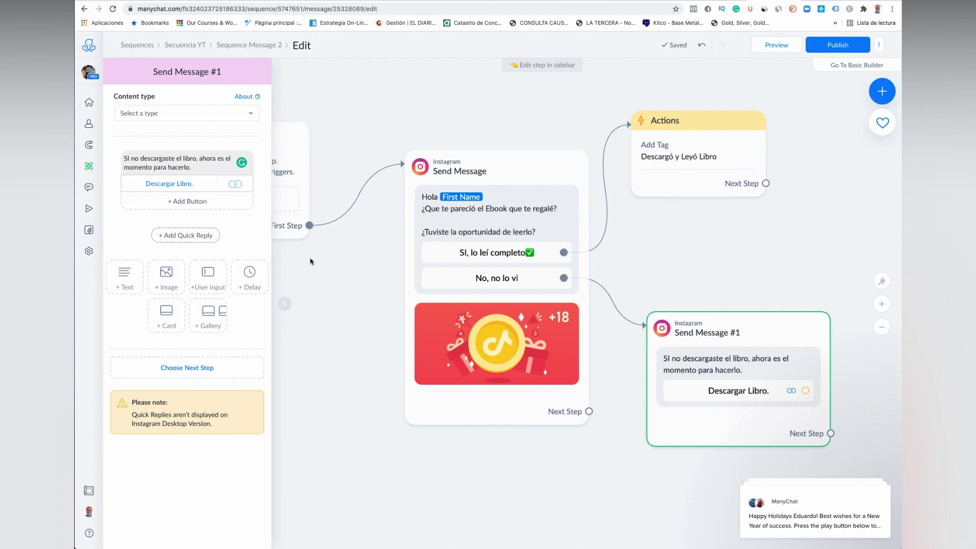
{"action": "scroll", "coordinate": [308, 260], "scroll_direction": "up", "scroll_amount": 2}
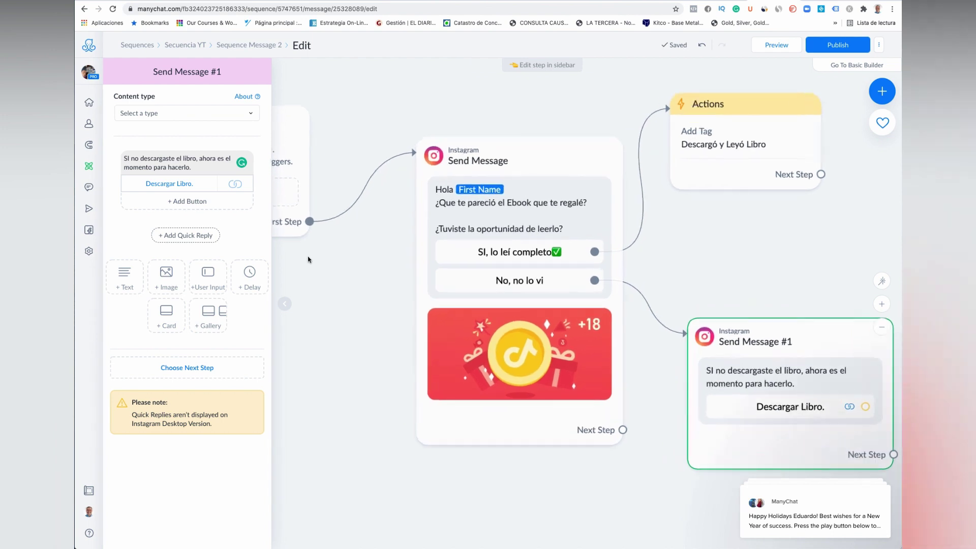
{"action": "left_click", "coordinate": [881, 326]}
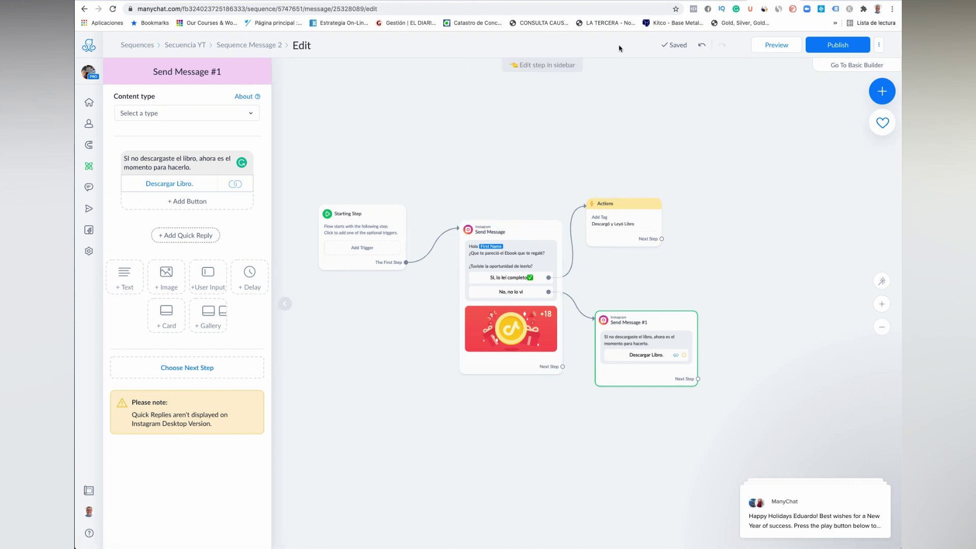
Step: Return to the Secuencia YT message list and delete the Growth Tool #12 Opt-In Message
{"action": "left_click", "coordinate": [236, 61]}
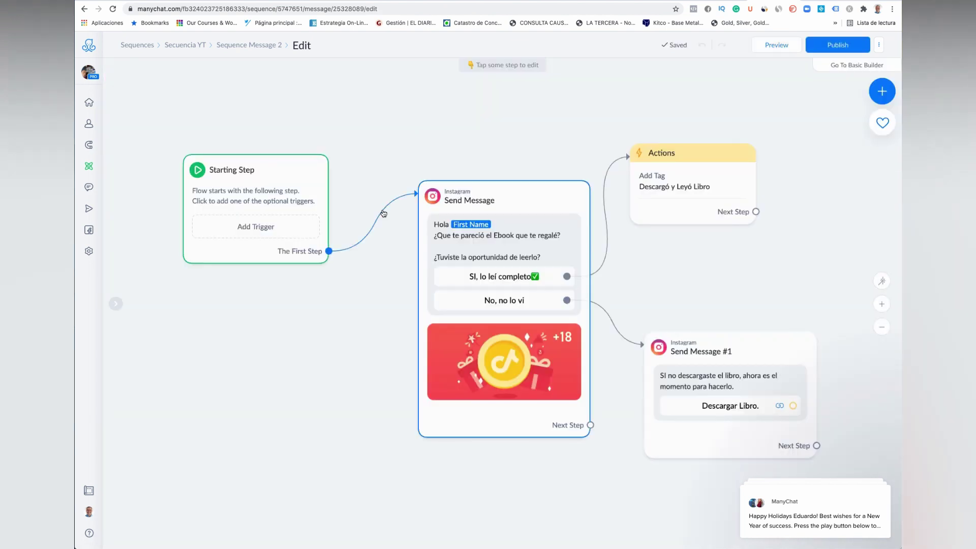
{"action": "left_click", "coordinate": [186, 49]}
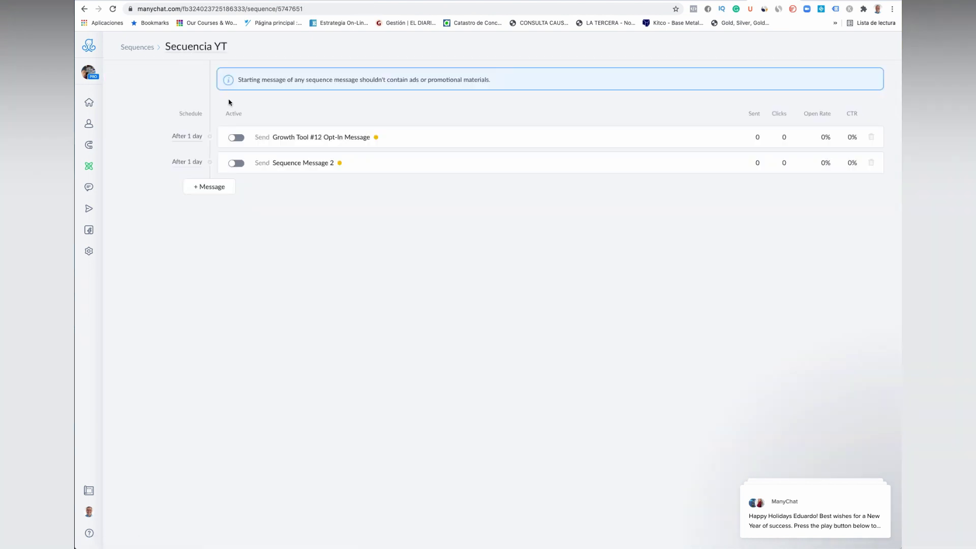
{"action": "left_click", "coordinate": [870, 137]}
{"action": "left_click", "coordinate": [559, 92]}
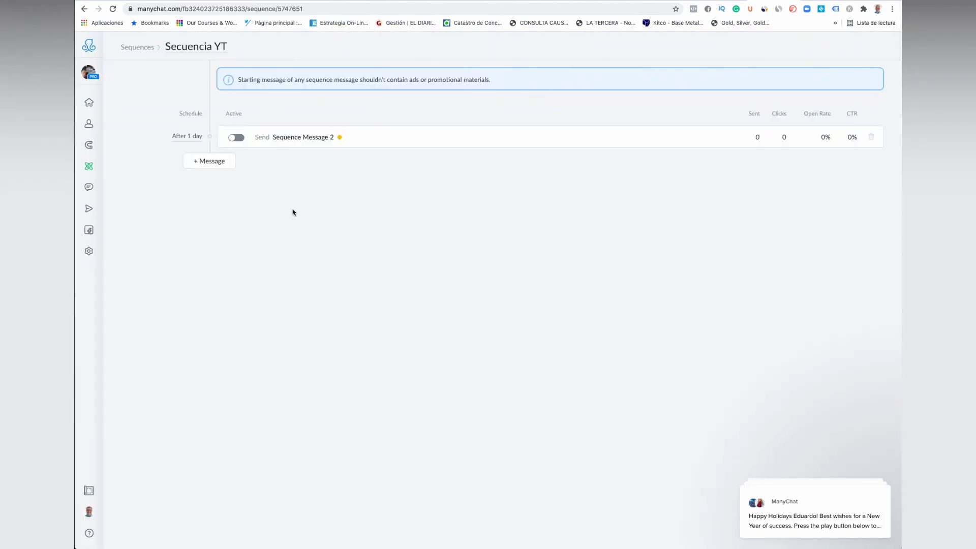
Step: Add three more empty messages to the sequence after Sequence Message 2
{"action": "left_click", "coordinate": [211, 162]}
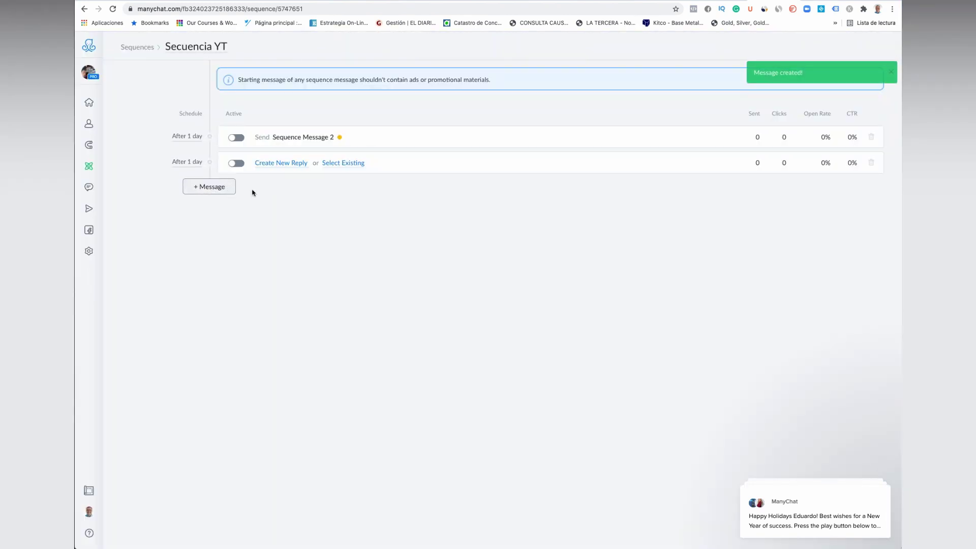
{"action": "left_click", "coordinate": [203, 187]}
{"action": "left_click", "coordinate": [209, 212]}
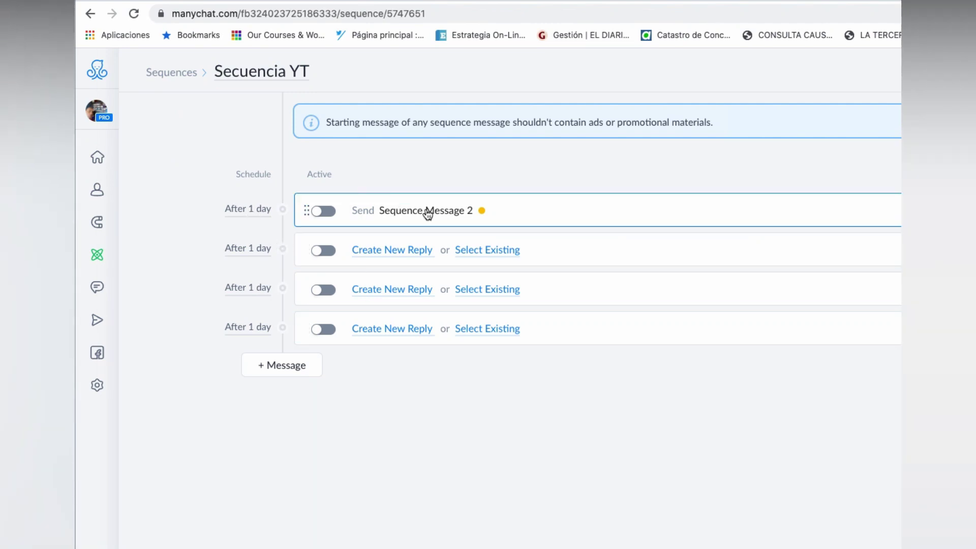
Step: Set the delay of Sequence Message 2 to 5 hours after subscription
{"action": "left_click", "coordinate": [255, 213]}
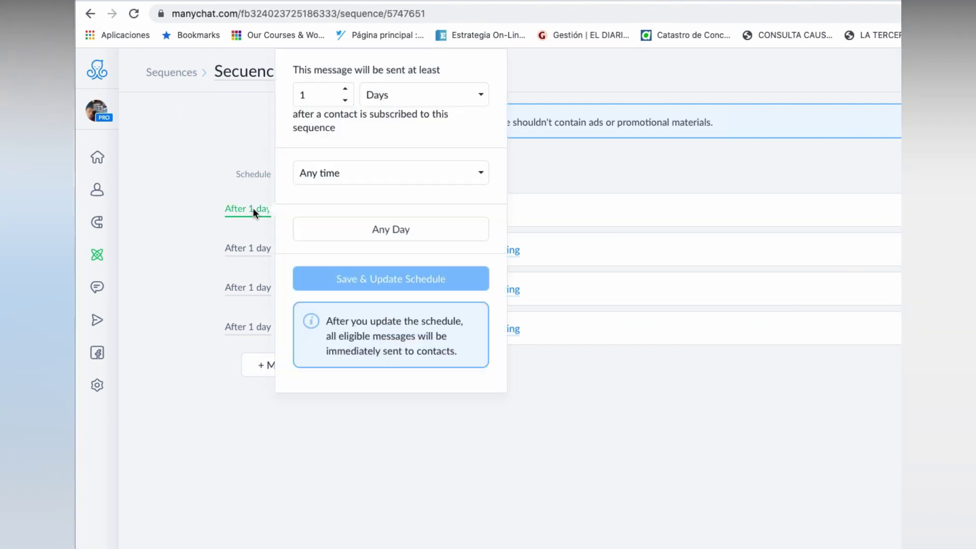
{"action": "left_click", "coordinate": [345, 101]}
{"action": "left_click", "coordinate": [346, 89]}
{"action": "left_click", "coordinate": [346, 89]}
{"action": "left_click", "coordinate": [346, 89]}
{"action": "left_click", "coordinate": [346, 89]}
{"action": "left_click", "coordinate": [346, 89]}
{"action": "left_click", "coordinate": [345, 100]}
{"action": "left_click", "coordinate": [487, 95]}
{"action": "left_click", "coordinate": [409, 80]}
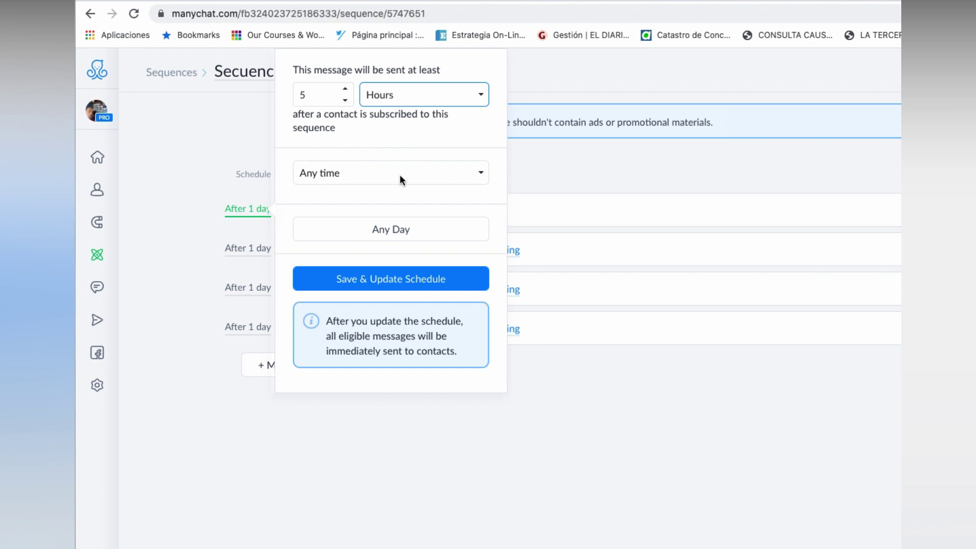
Step: Limit the sending of Sequence Message 2 to between 8:00 and 22:00 on any day and save the schedule
{"action": "left_click", "coordinate": [422, 175]}
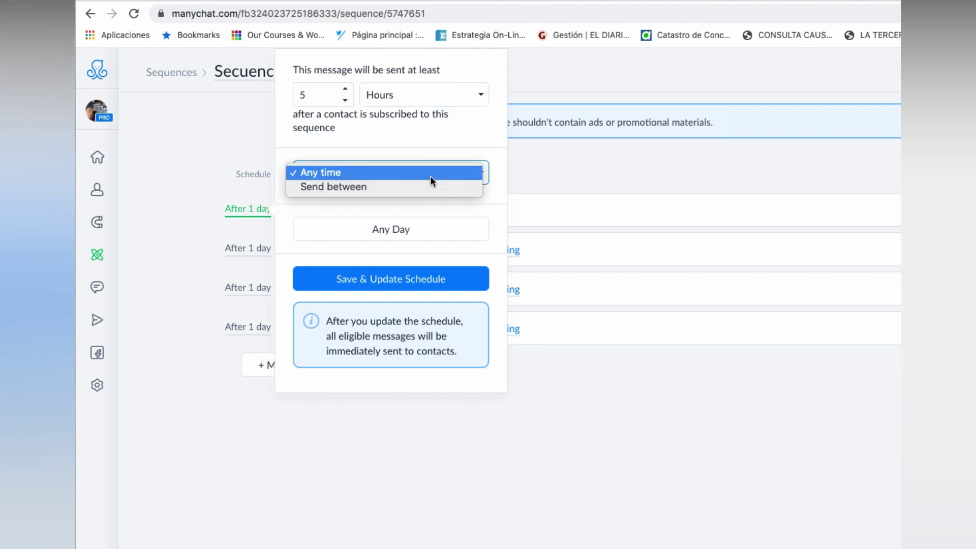
{"action": "left_click", "coordinate": [398, 187]}
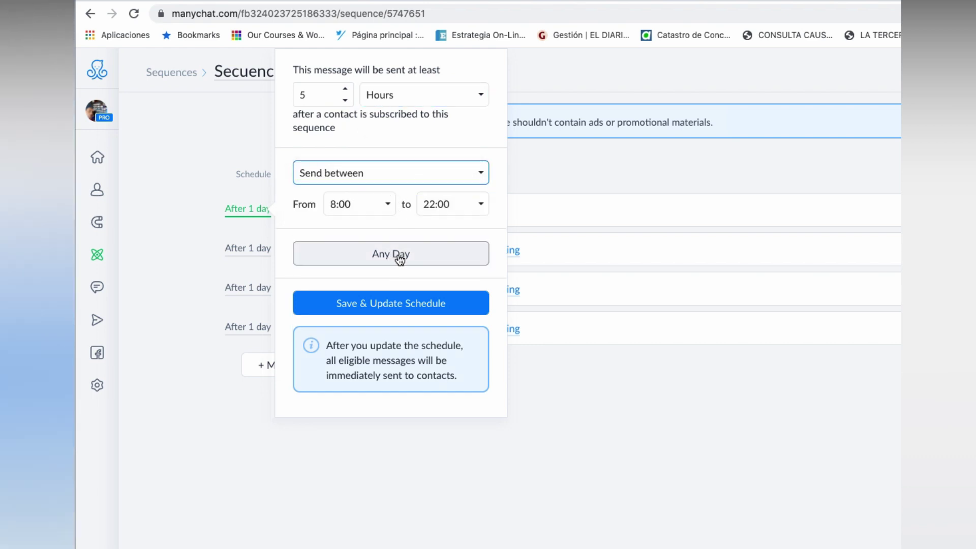
{"action": "left_click", "coordinate": [412, 304]}
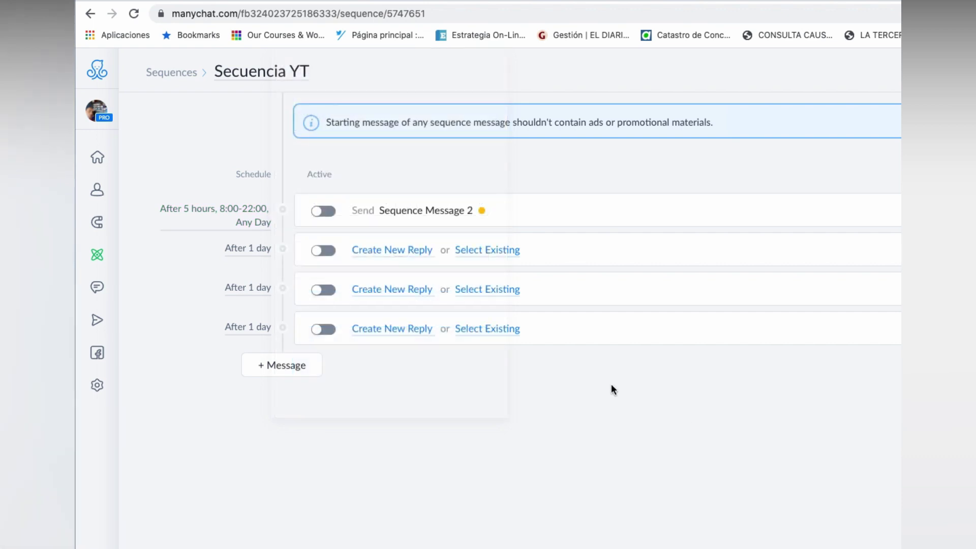
Step: Set the delay of the second message in the sequence to 8 hours after the previous message
{"action": "left_click", "coordinate": [264, 252]}
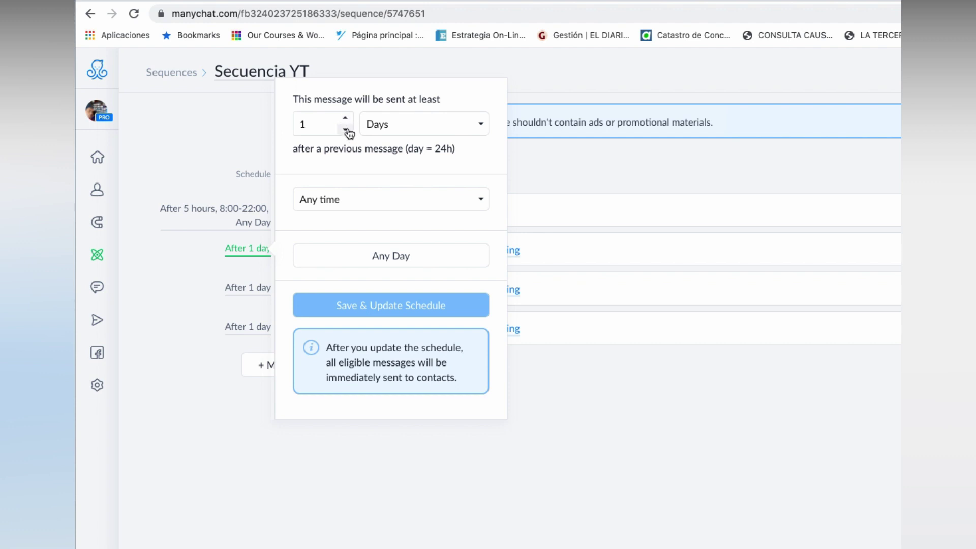
{"action": "left_click", "coordinate": [444, 123]}
{"action": "left_click", "coordinate": [410, 109]}
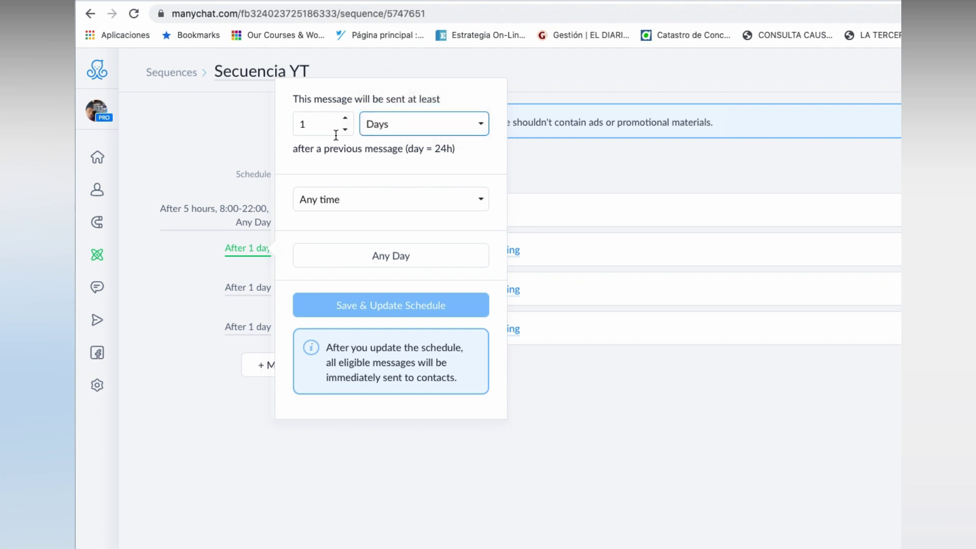
{"action": "left_click", "coordinate": [346, 130]}
{"action": "left_click", "coordinate": [346, 119]}
{"action": "left_click", "coordinate": [346, 118]}
{"action": "left_click", "coordinate": [346, 118]}
{"action": "left_click", "coordinate": [346, 119]}
{"action": "left_click", "coordinate": [346, 118]}
{"action": "left_click", "coordinate": [347, 119]}
{"action": "left_click", "coordinate": [347, 119]}
{"action": "left_click", "coordinate": [347, 119]}
{"action": "left_click", "coordinate": [347, 119]}
{"action": "left_click", "coordinate": [347, 119]}
{"action": "left_click", "coordinate": [347, 119]}
{"action": "left_click", "coordinate": [347, 119]}
{"action": "left_click", "coordinate": [347, 119]}
{"action": "left_click", "coordinate": [347, 119]}
{"action": "left_click", "coordinate": [346, 129]}
{"action": "left_click", "coordinate": [346, 130]}
{"action": "left_click", "coordinate": [346, 130]}
{"action": "left_click", "coordinate": [346, 129]}
{"action": "left_click", "coordinate": [346, 130]}
{"action": "left_click", "coordinate": [346, 129]}
Step: Limit the sending of the second message to between 8:00 and 22:00 on any day and save the schedule
{"action": "right_click", "coordinate": [388, 204]}
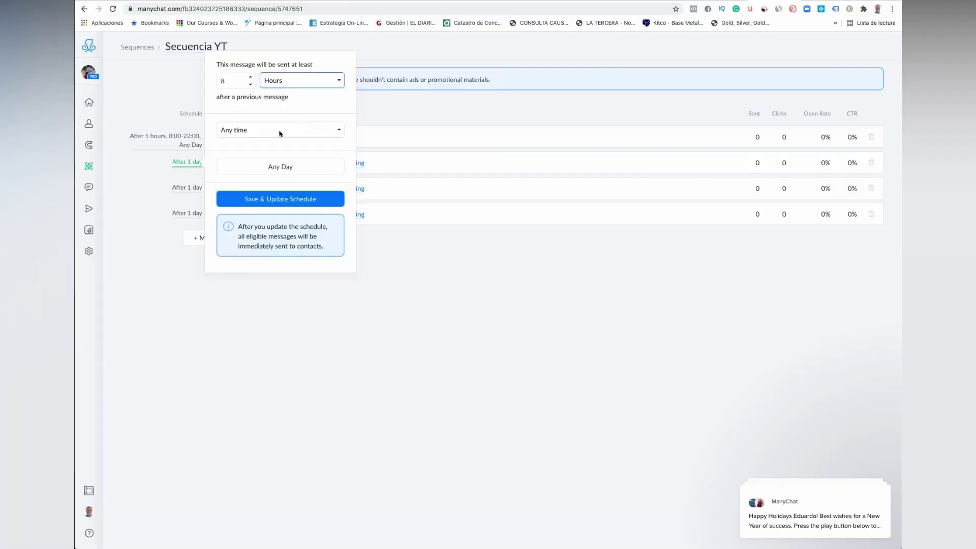
{"action": "left_click", "coordinate": [248, 163]}
{"action": "right_click", "coordinate": [263, 132]}
{"action": "left_click", "coordinate": [265, 133]}
{"action": "left_click", "coordinate": [340, 131]}
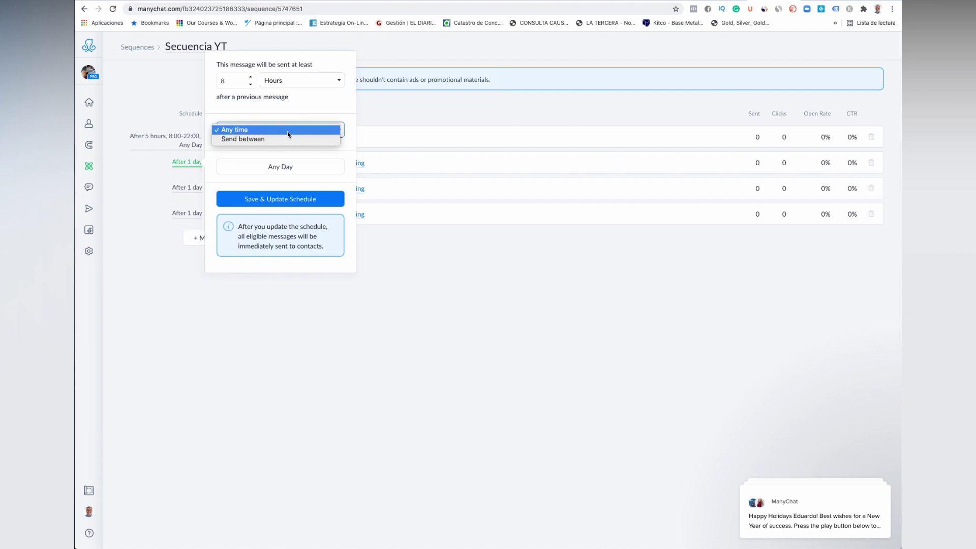
{"action": "left_click", "coordinate": [253, 136]}
{"action": "left_click", "coordinate": [289, 208]}
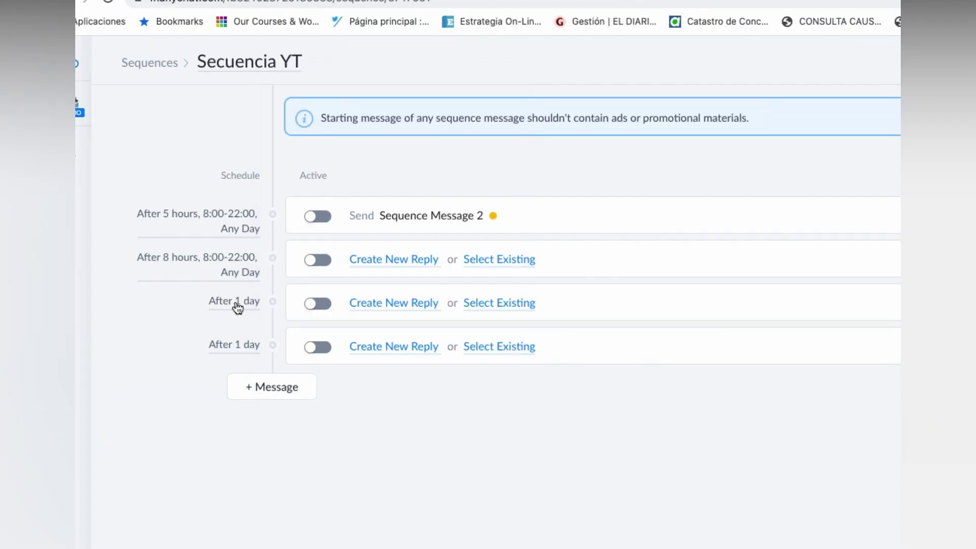
Step: Set the third message's delay to 15 hours after the previous message and save the schedule
{"action": "left_click", "coordinate": [188, 189]}
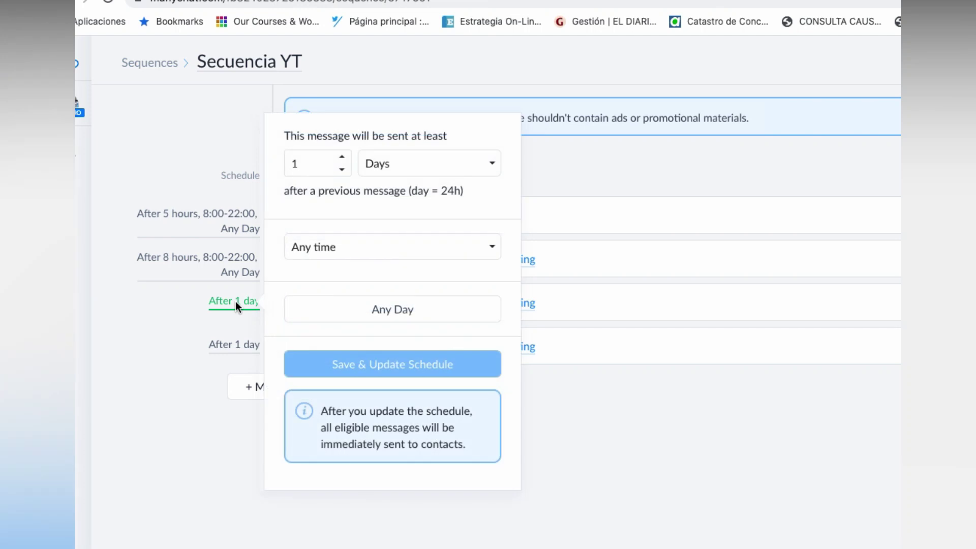
{"action": "left_click", "coordinate": [343, 157]}
{"action": "left_click", "coordinate": [343, 158]}
{"action": "left_click", "coordinate": [344, 158]}
{"action": "left_click", "coordinate": [343, 158]}
{"action": "left_click", "coordinate": [344, 158]}
{"action": "left_click", "coordinate": [344, 159]}
{"action": "left_click", "coordinate": [344, 159]}
{"action": "left_click", "coordinate": [344, 158]}
{"action": "left_click", "coordinate": [344, 159]}
{"action": "left_click", "coordinate": [345, 158]}
{"action": "left_click", "coordinate": [344, 159]}
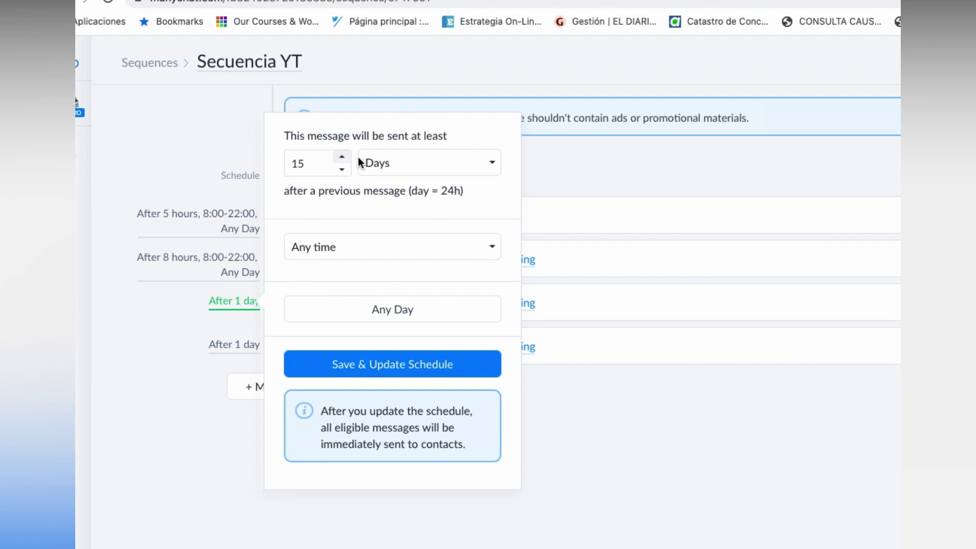
{"action": "left_click", "coordinate": [427, 163]}
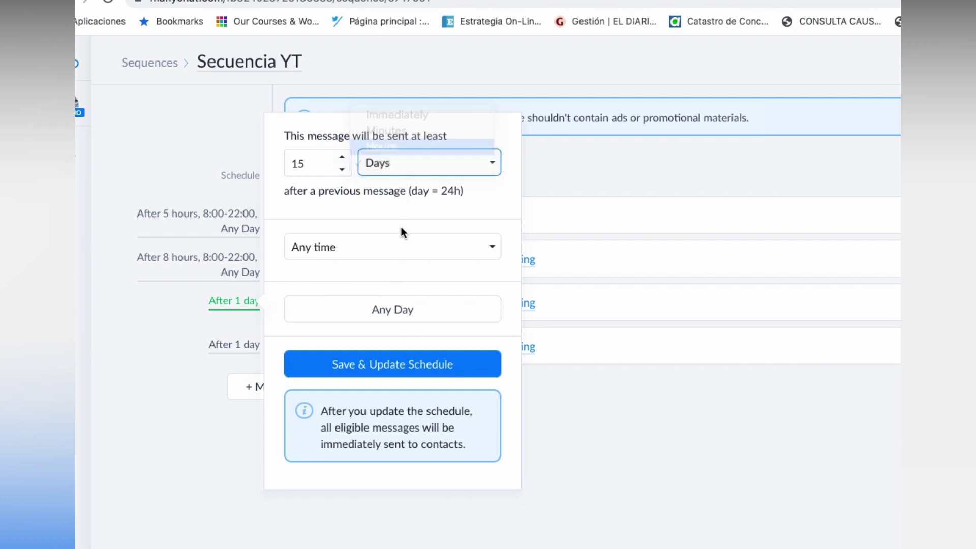
{"action": "left_click", "coordinate": [381, 146]}
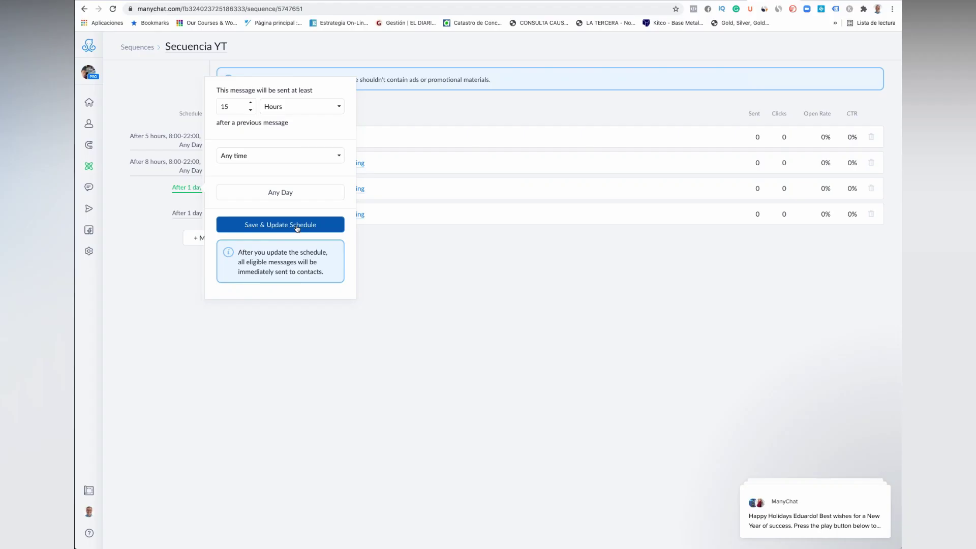
{"action": "left_click", "coordinate": [422, 367]}
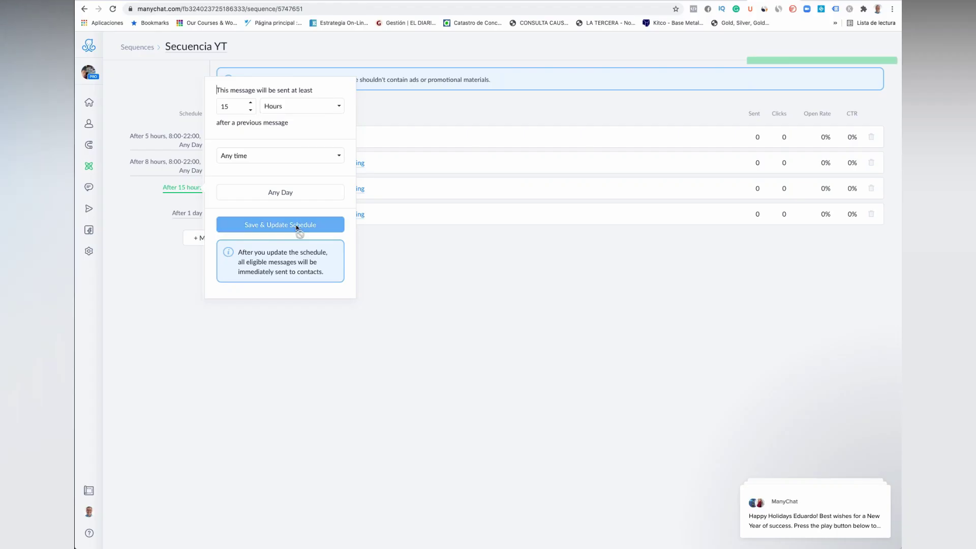